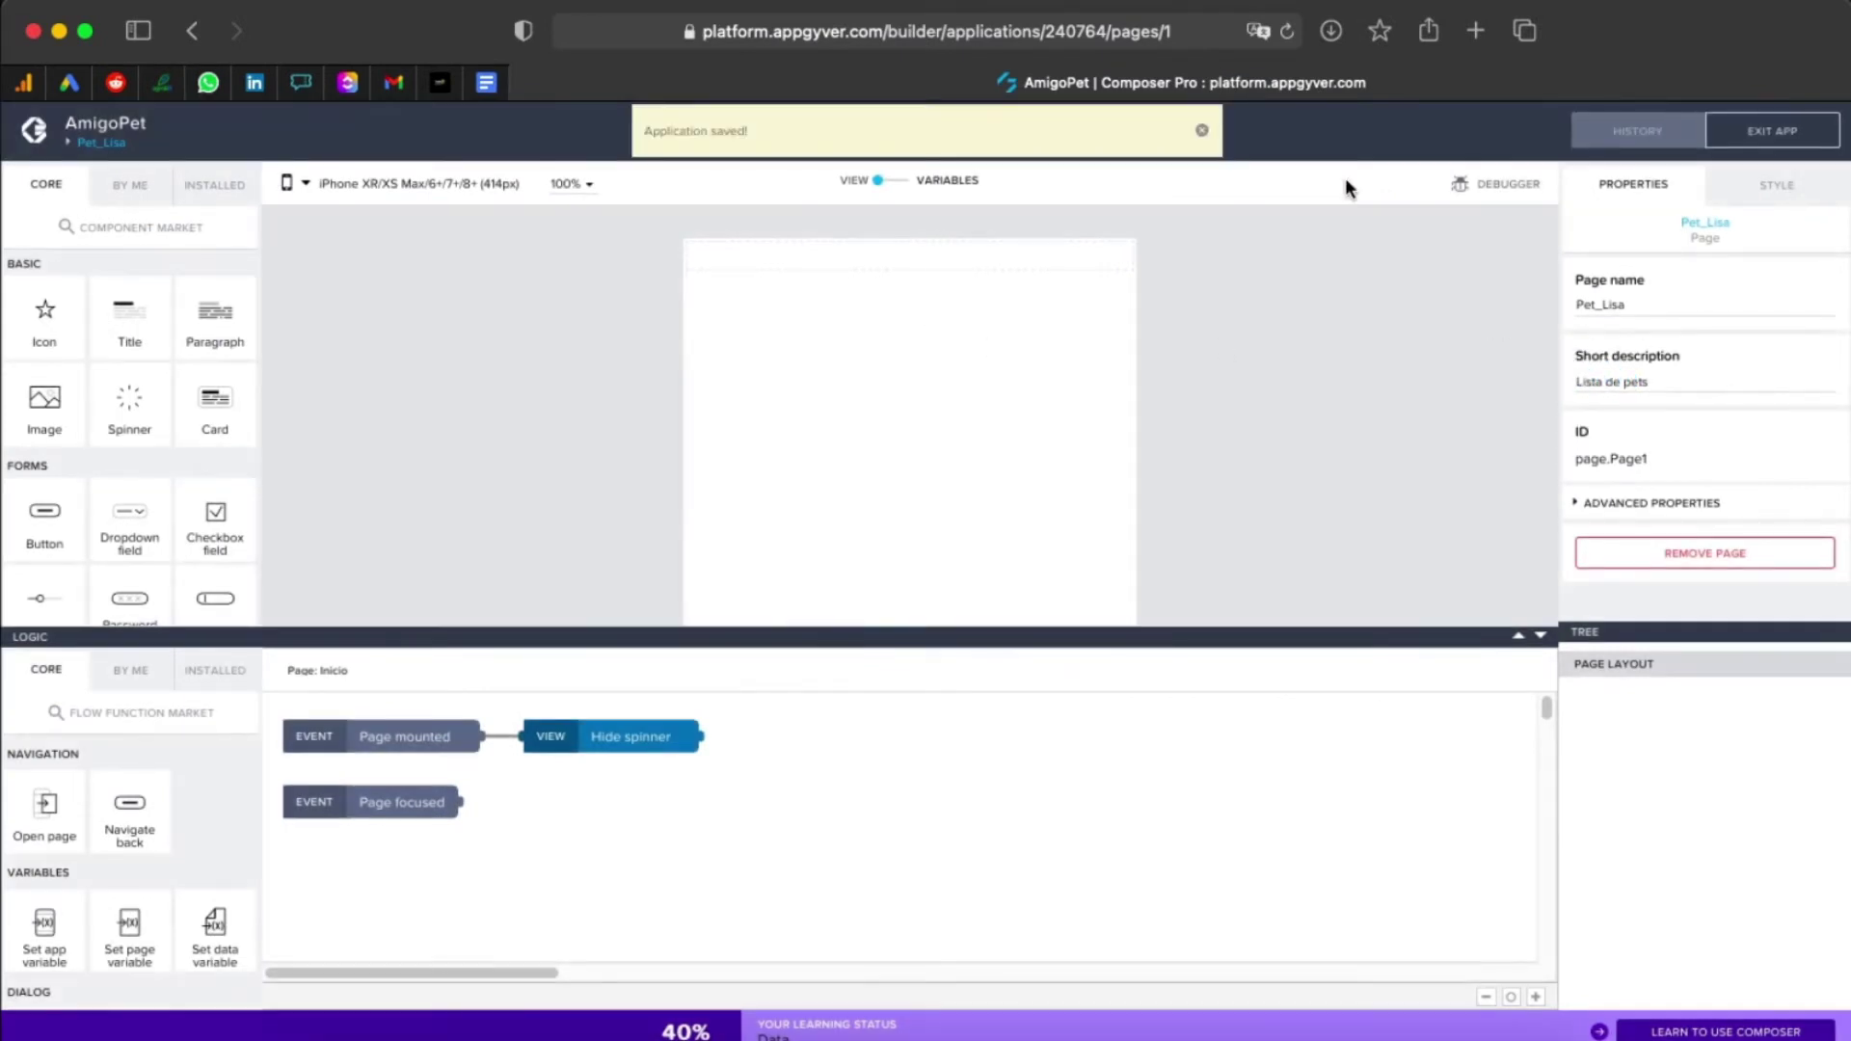
Step: Add a new page named Pet_Cadastrar to the AmigoPet application
left_click(1202, 131)
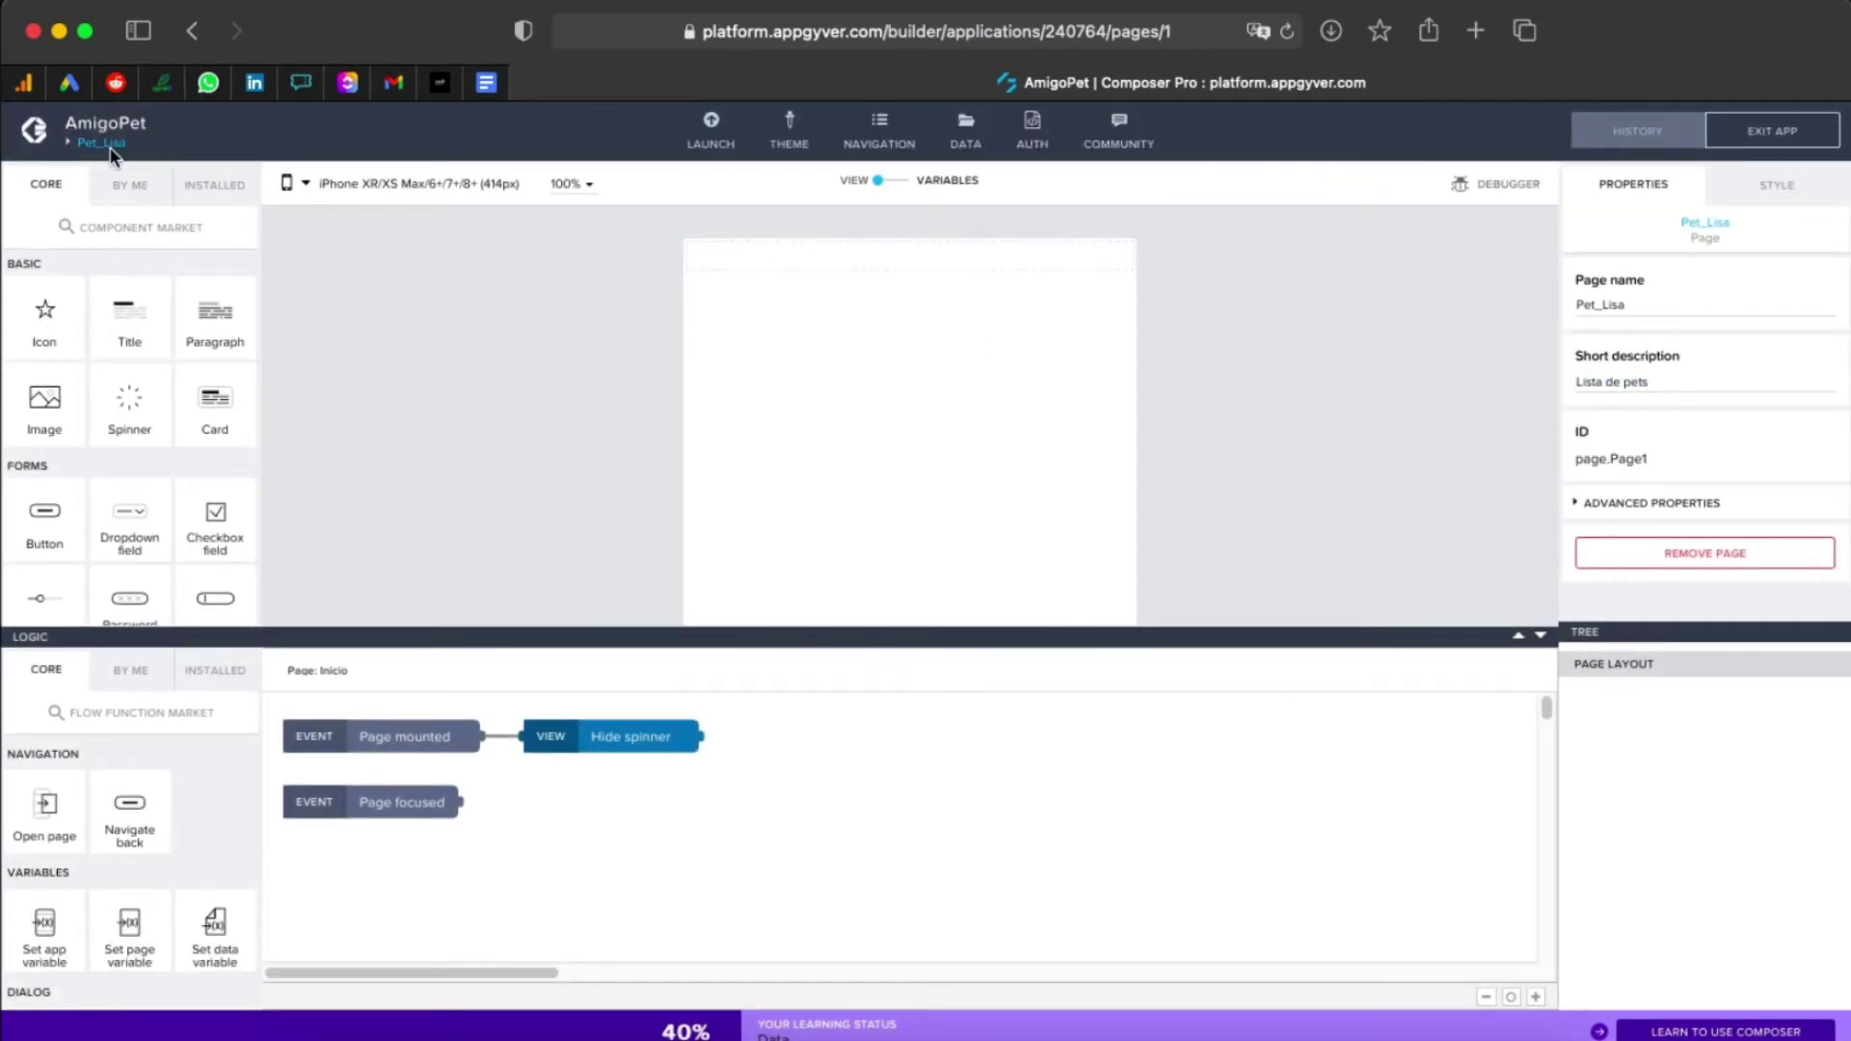
left_click(104, 142)
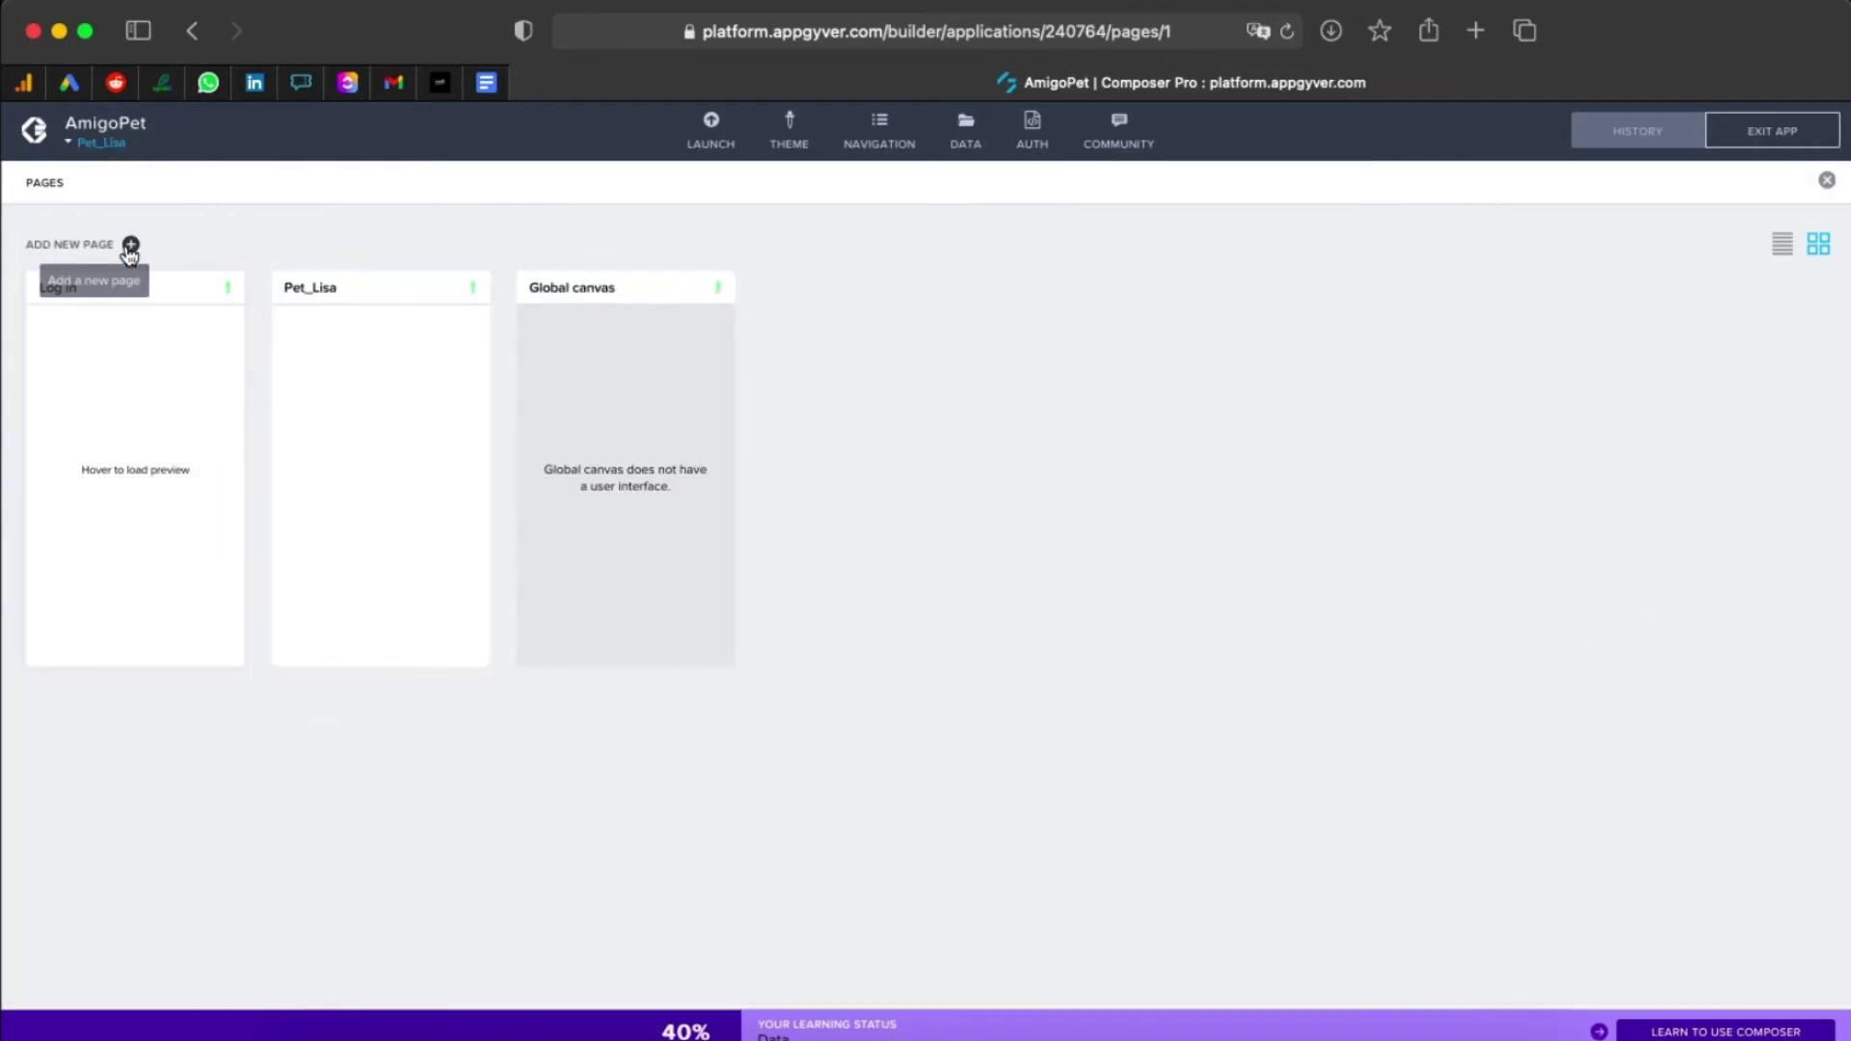
left_click(130, 244)
type("Pet_Cad")
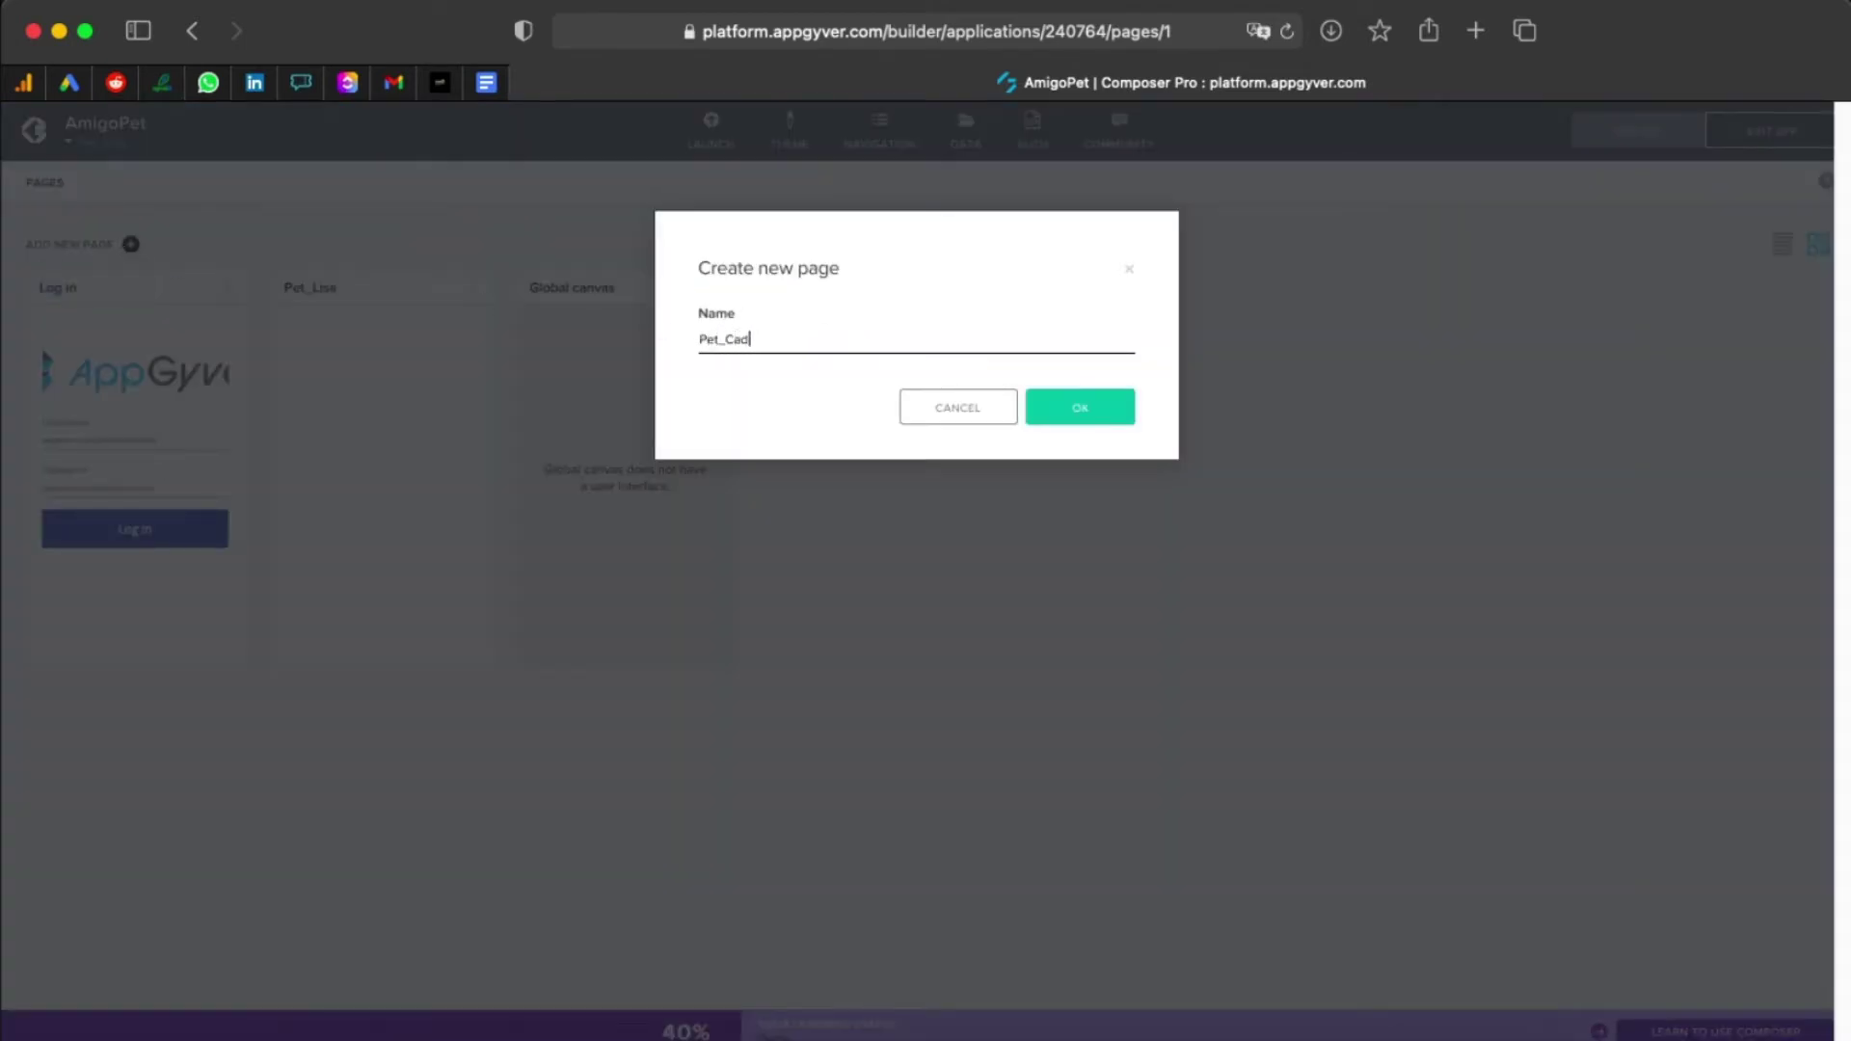
left_click(1080, 408)
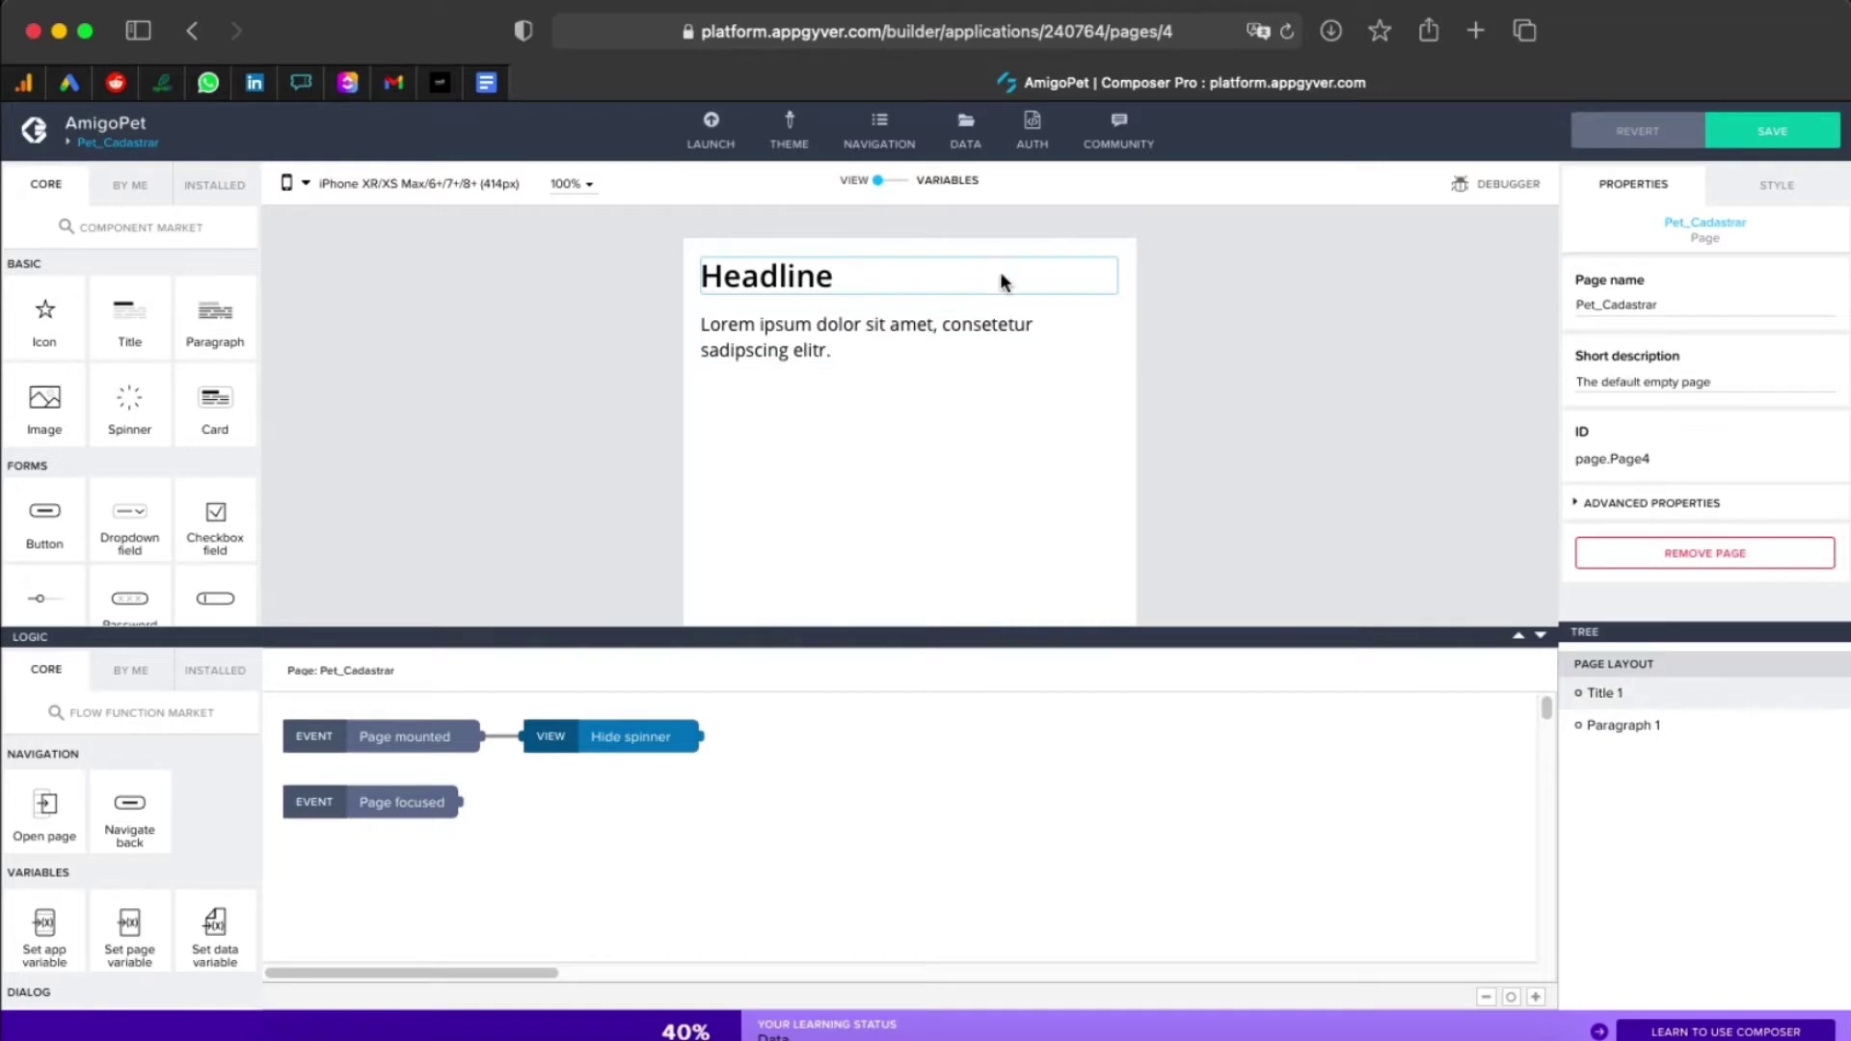
Step: Delete the default headline and paragraph from the Pet_Cadastrar page and save the application
left_click(1008, 280)
left_click(1102, 275)
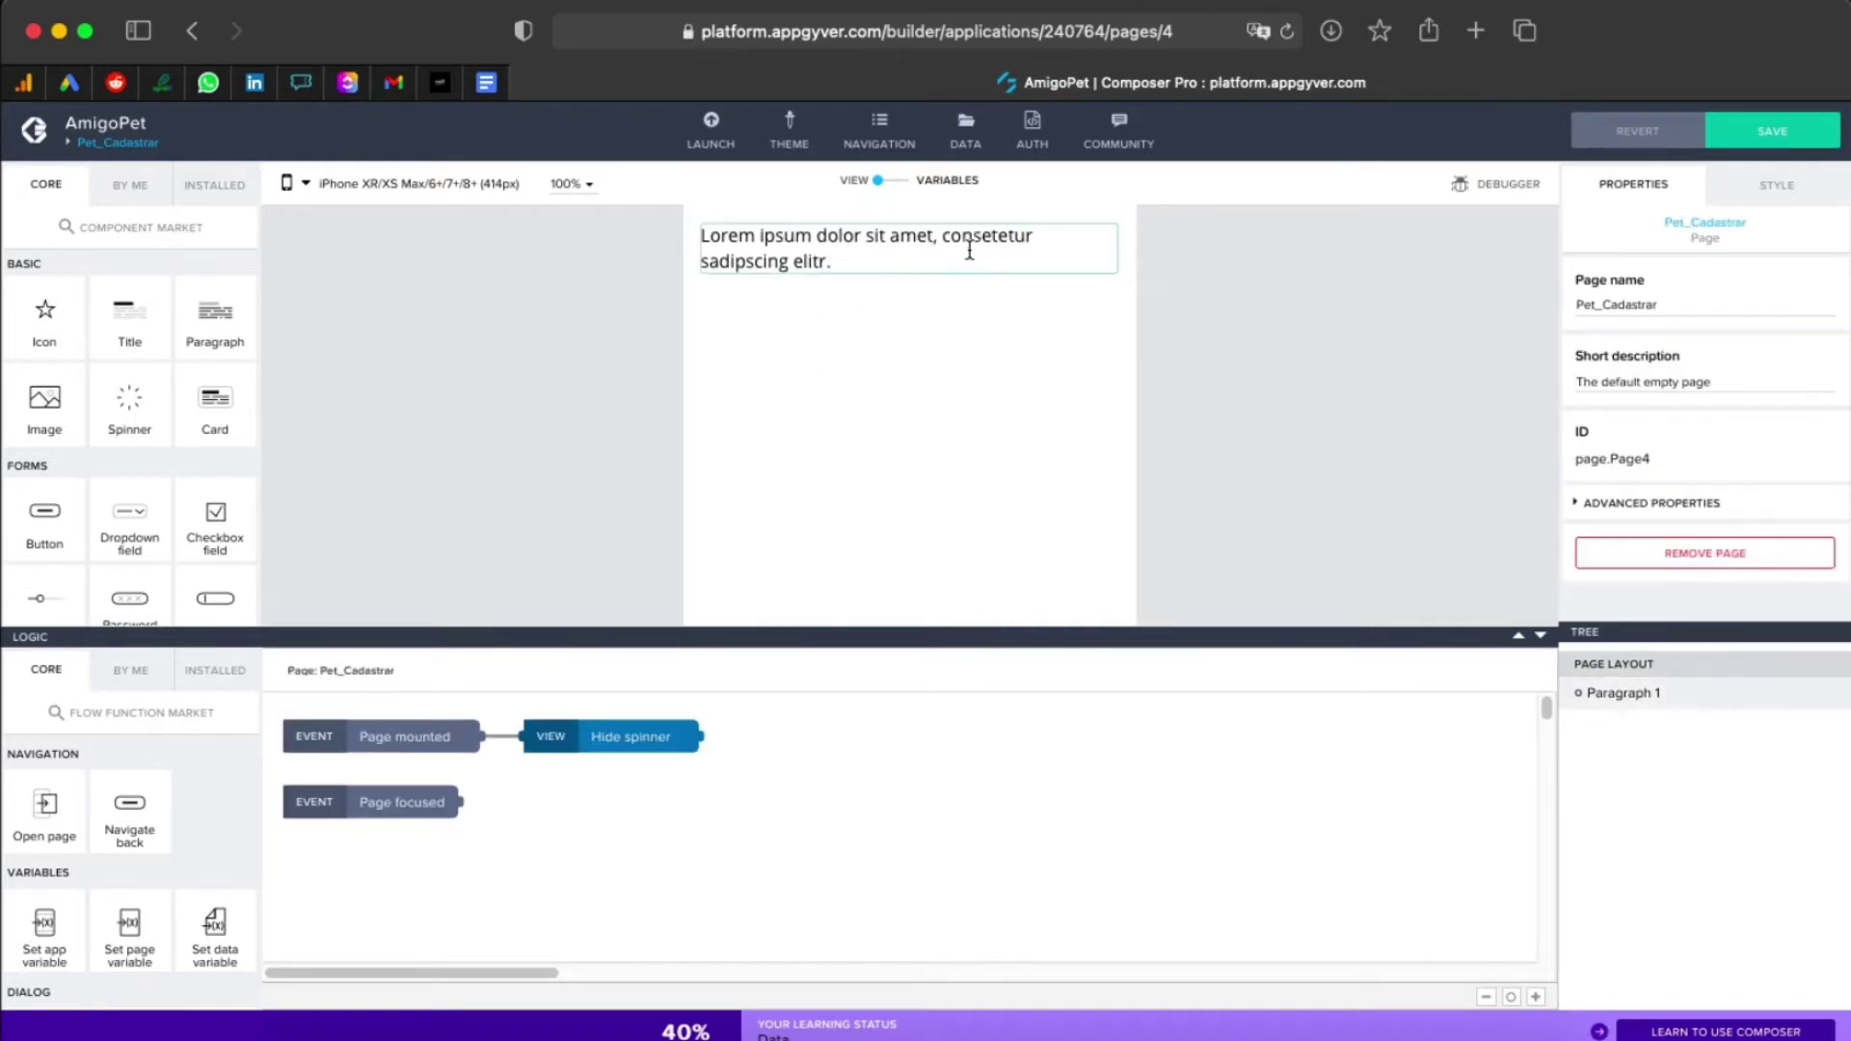
left_click(1087, 257)
left_click(1102, 289)
left_click(1772, 131)
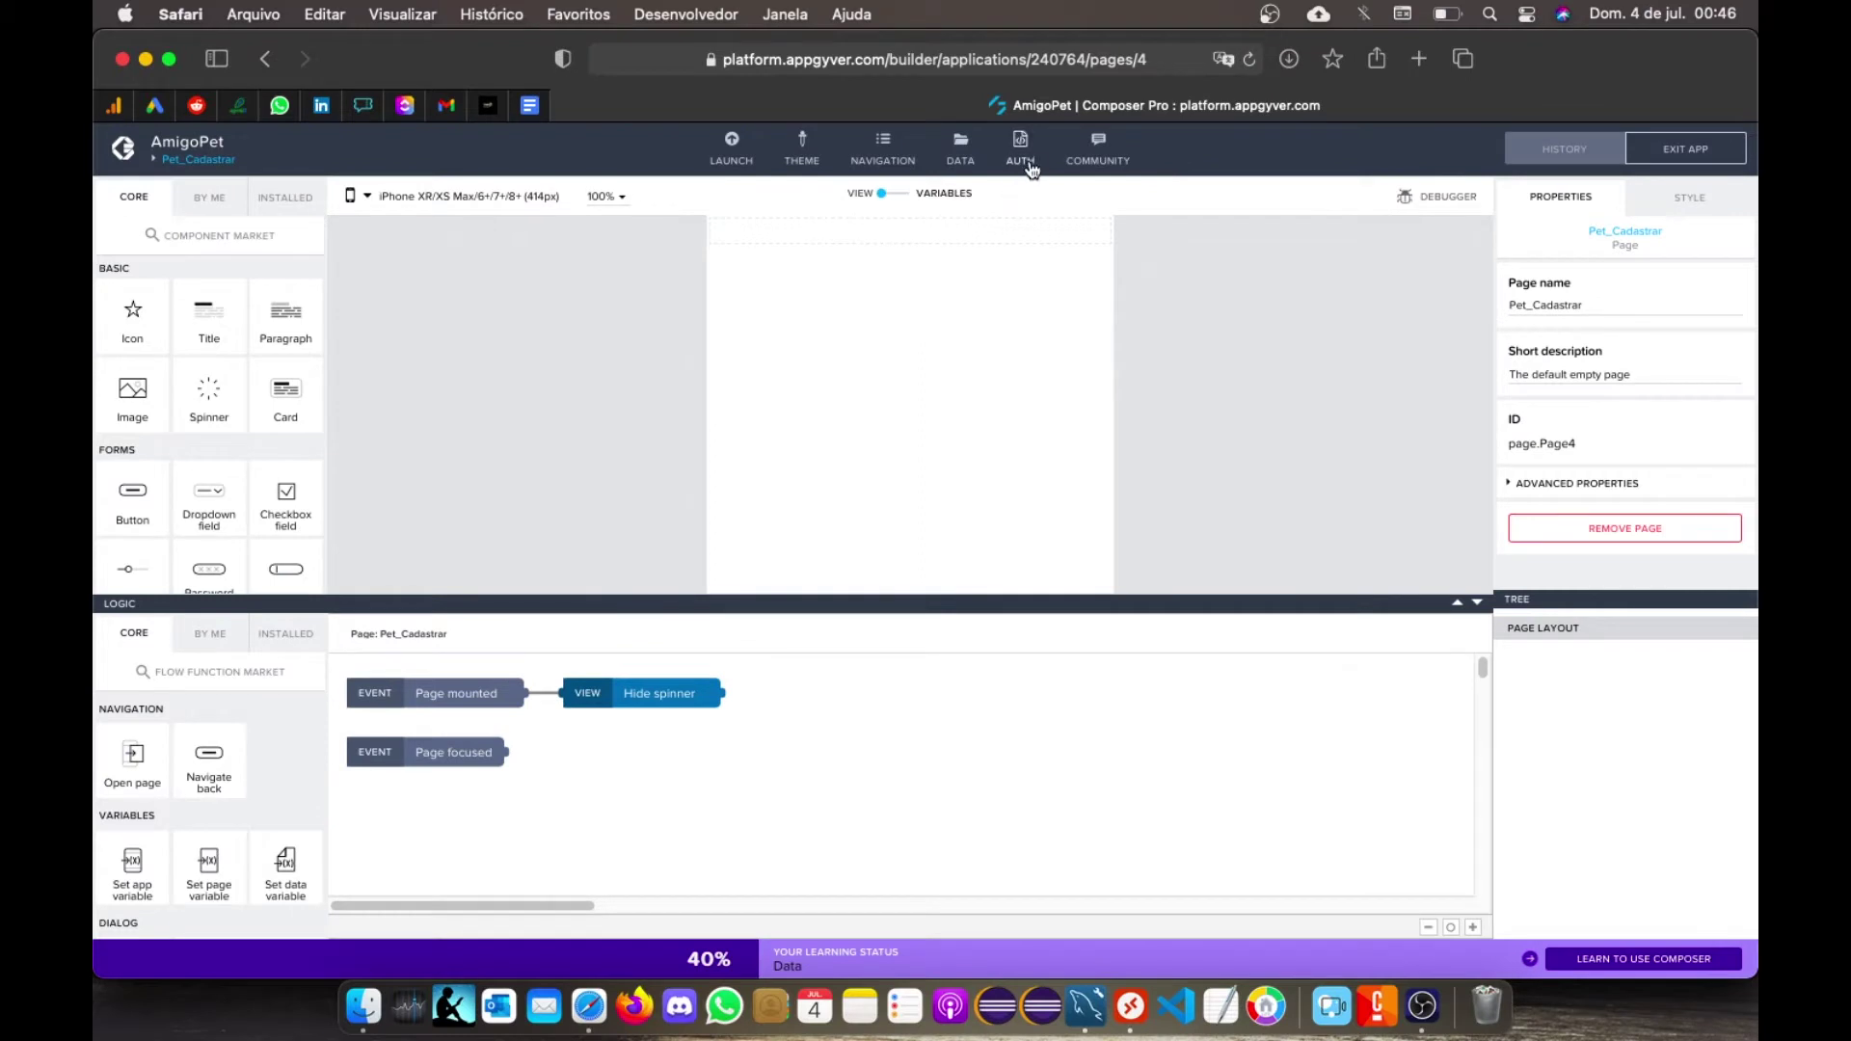
Step: On the Log in page, line up the login button's Dismiss initial view node with the rest of its flow and save
left_click(1032, 170)
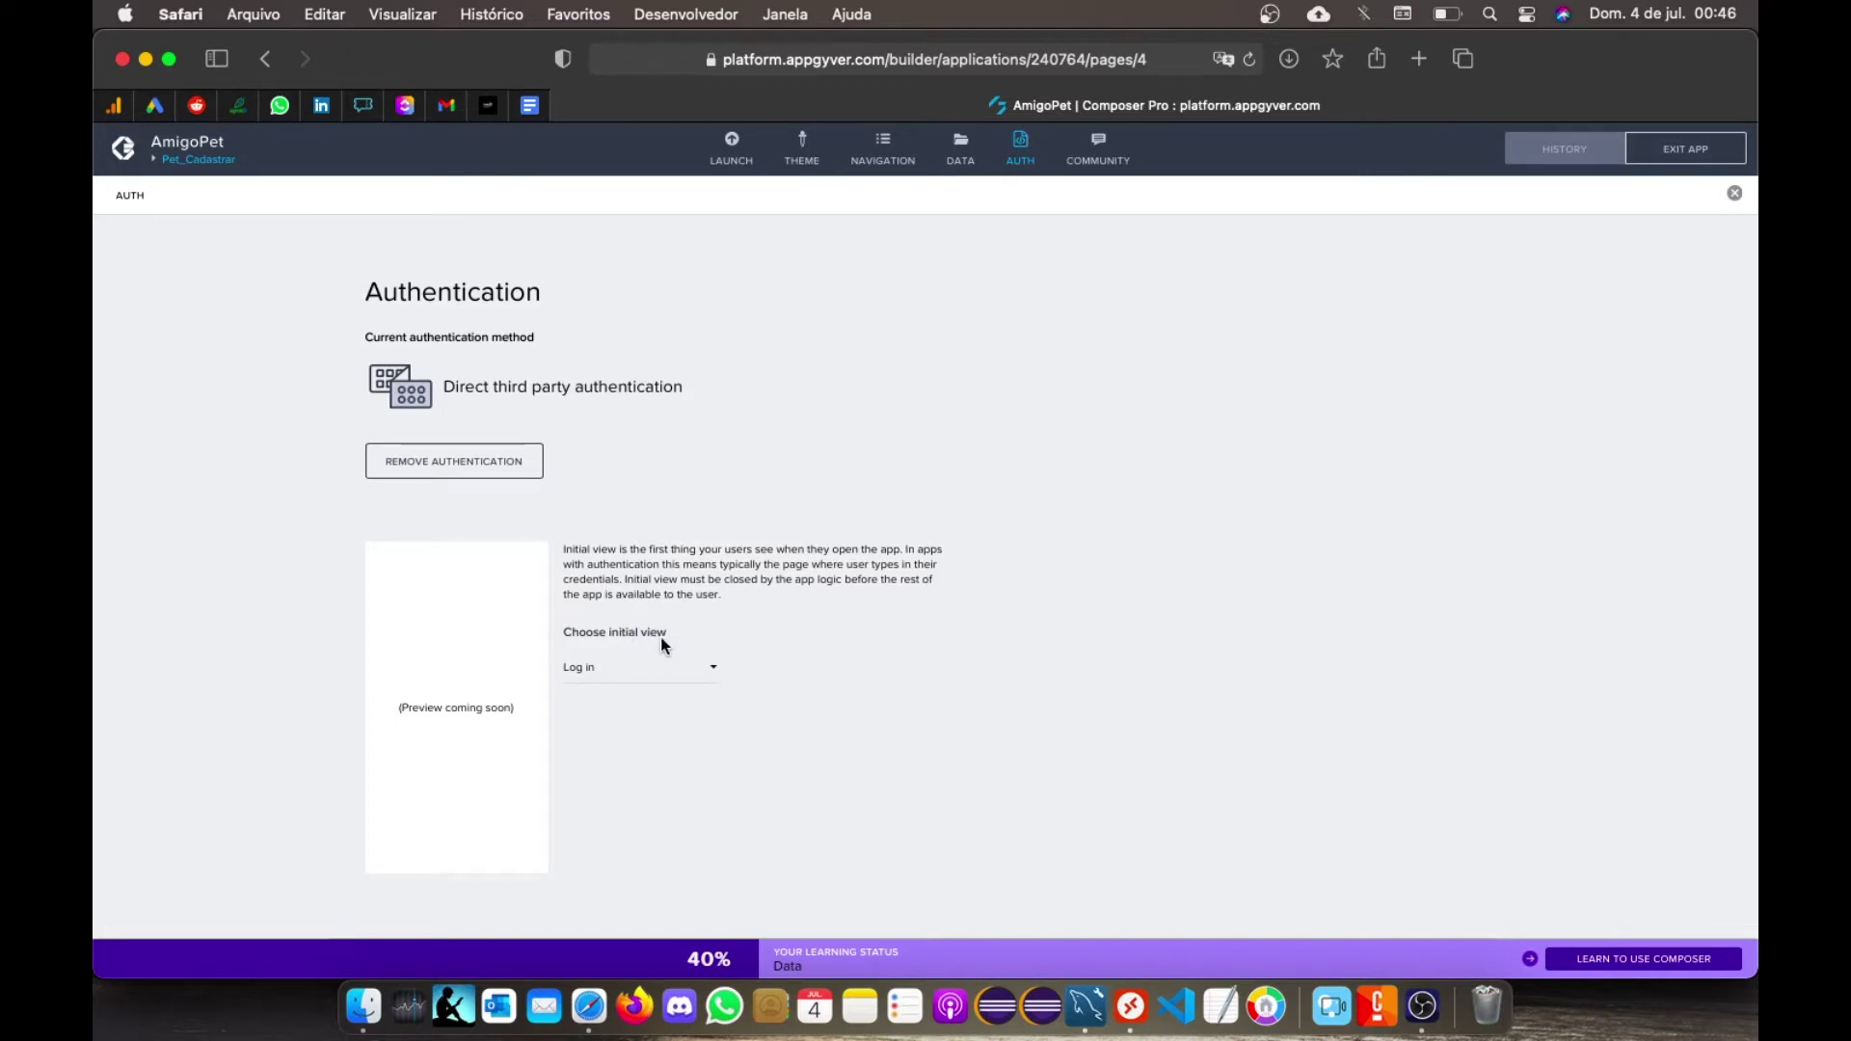
left_click(193, 159)
mouse_move(182, 305)
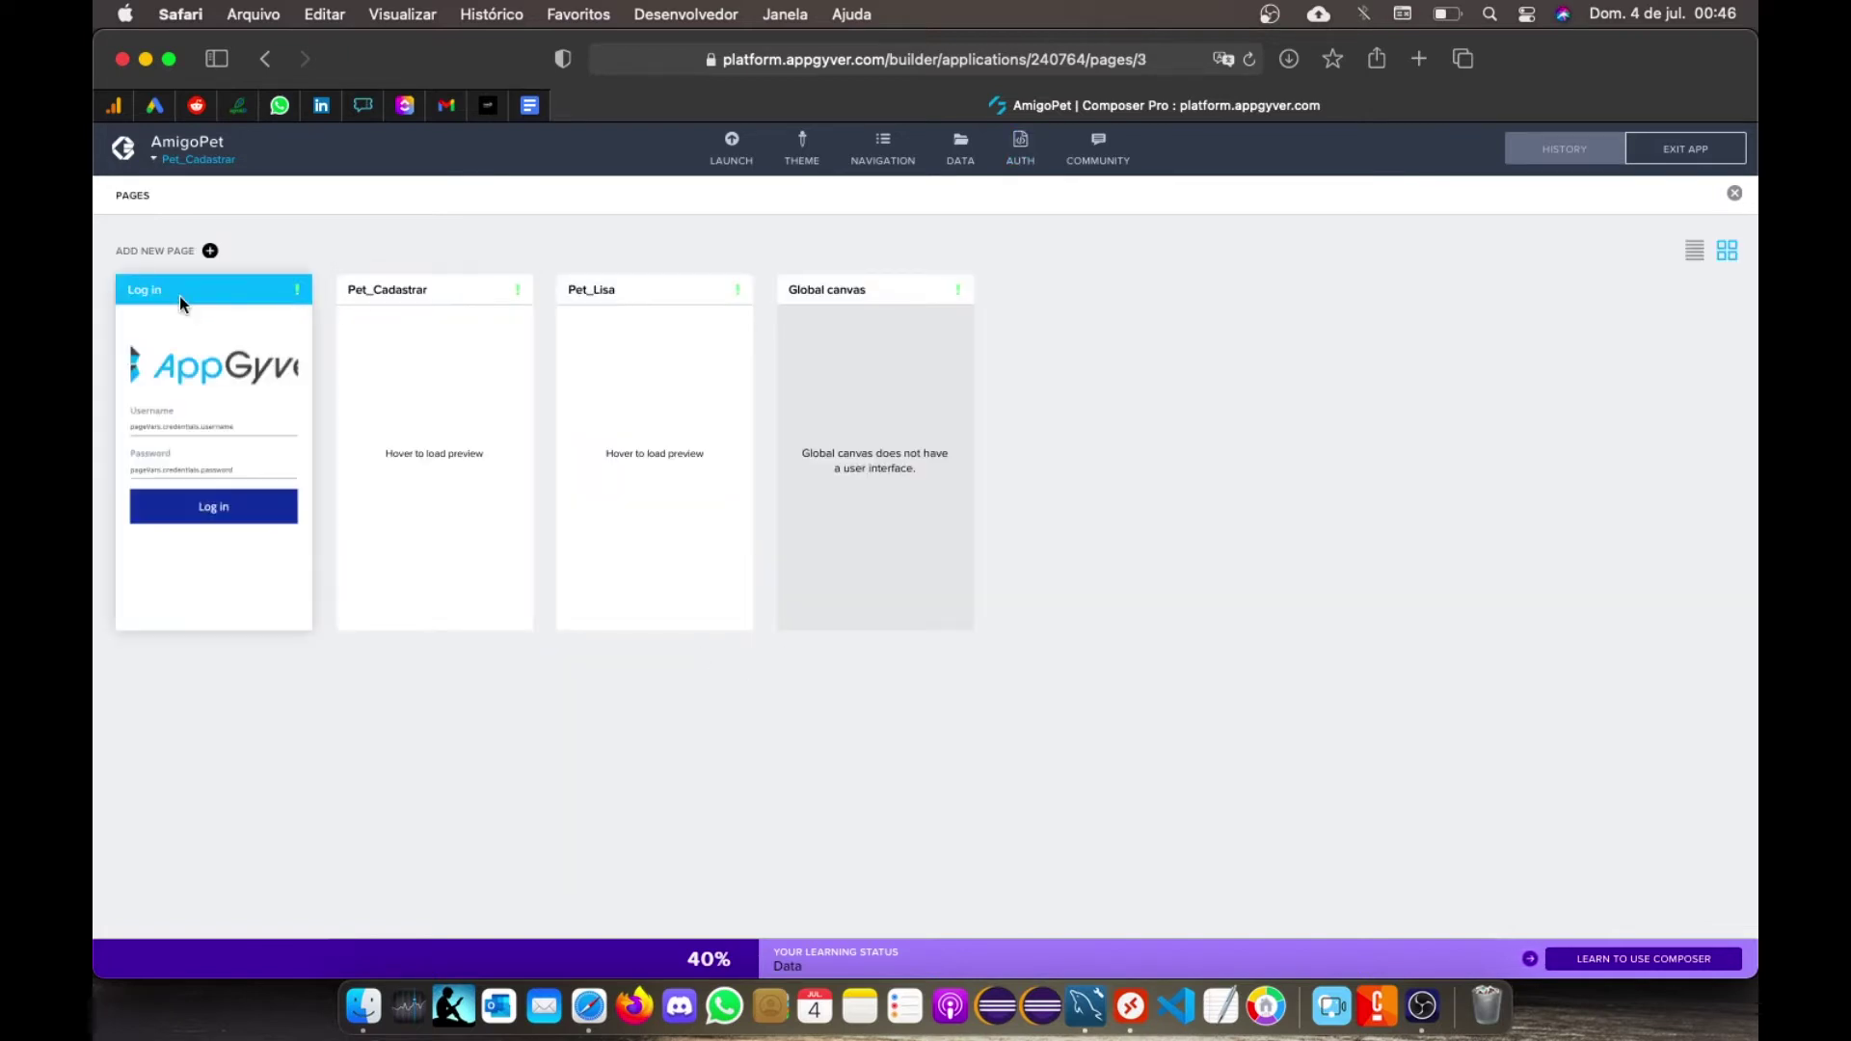
left_click(220, 319)
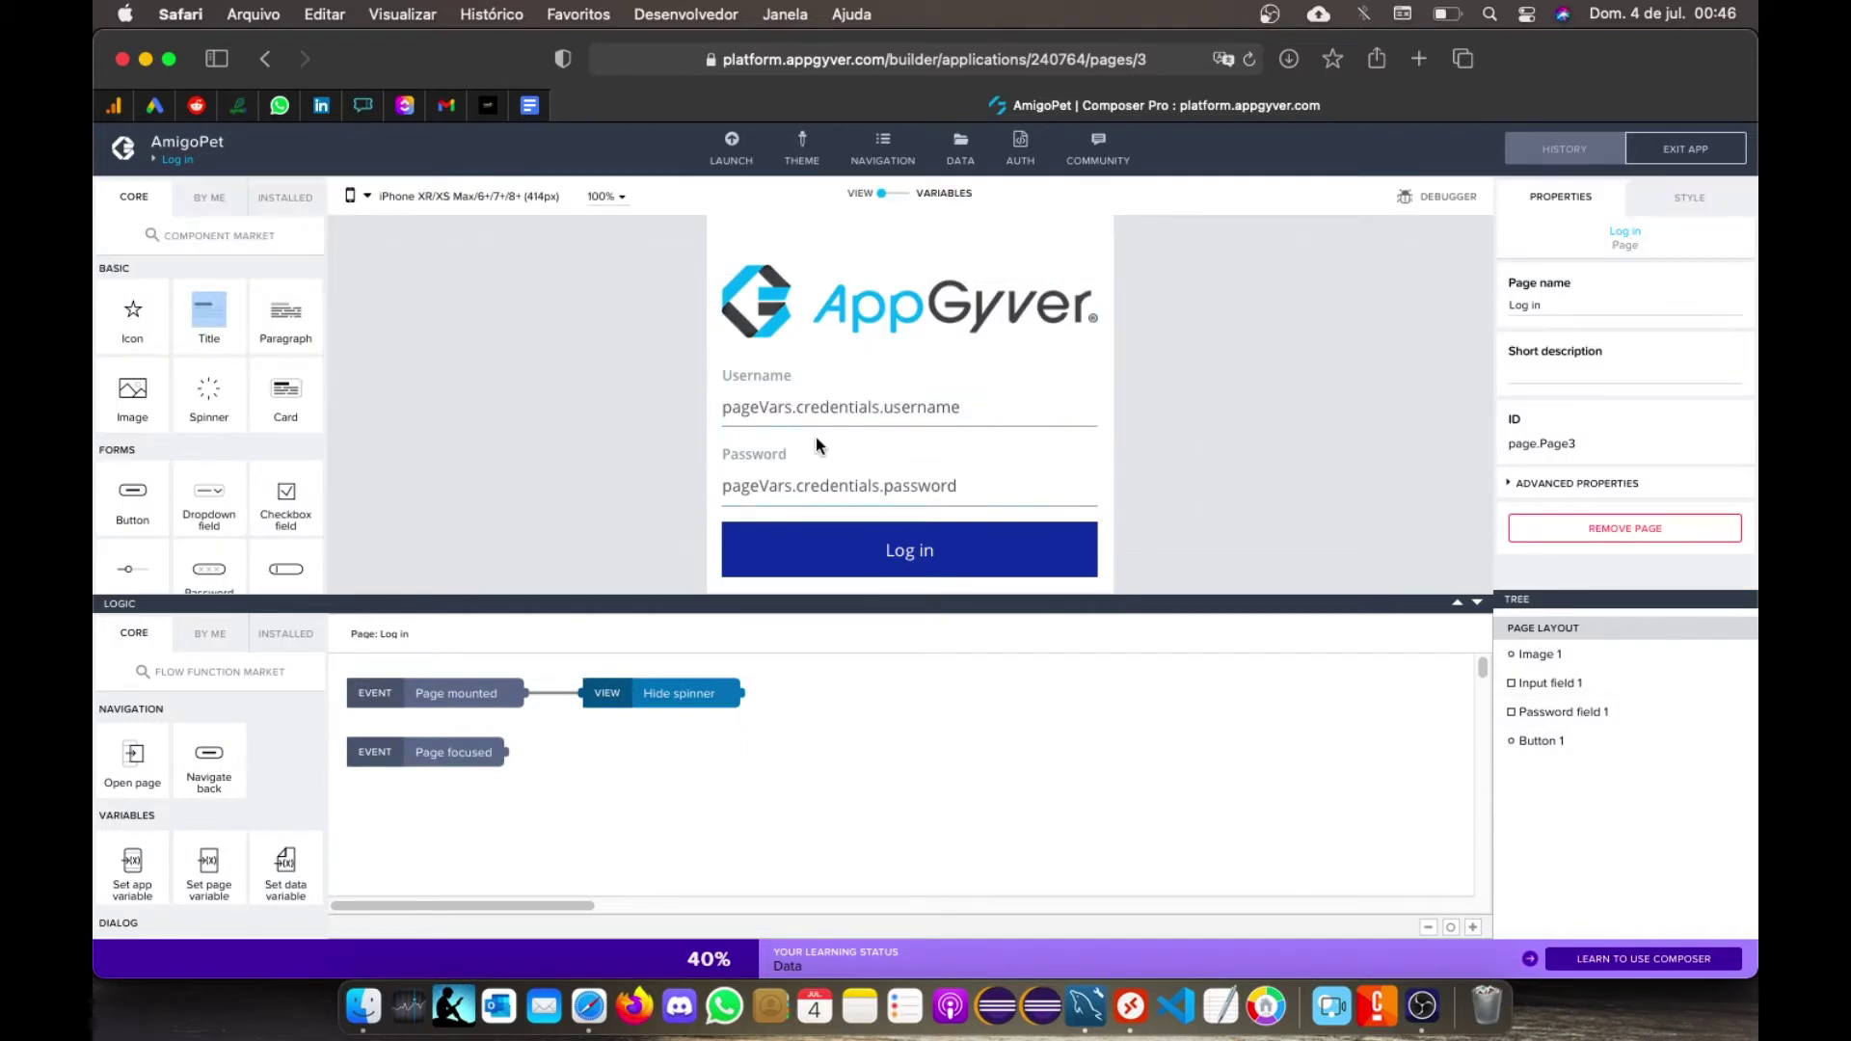
left_click(871, 559)
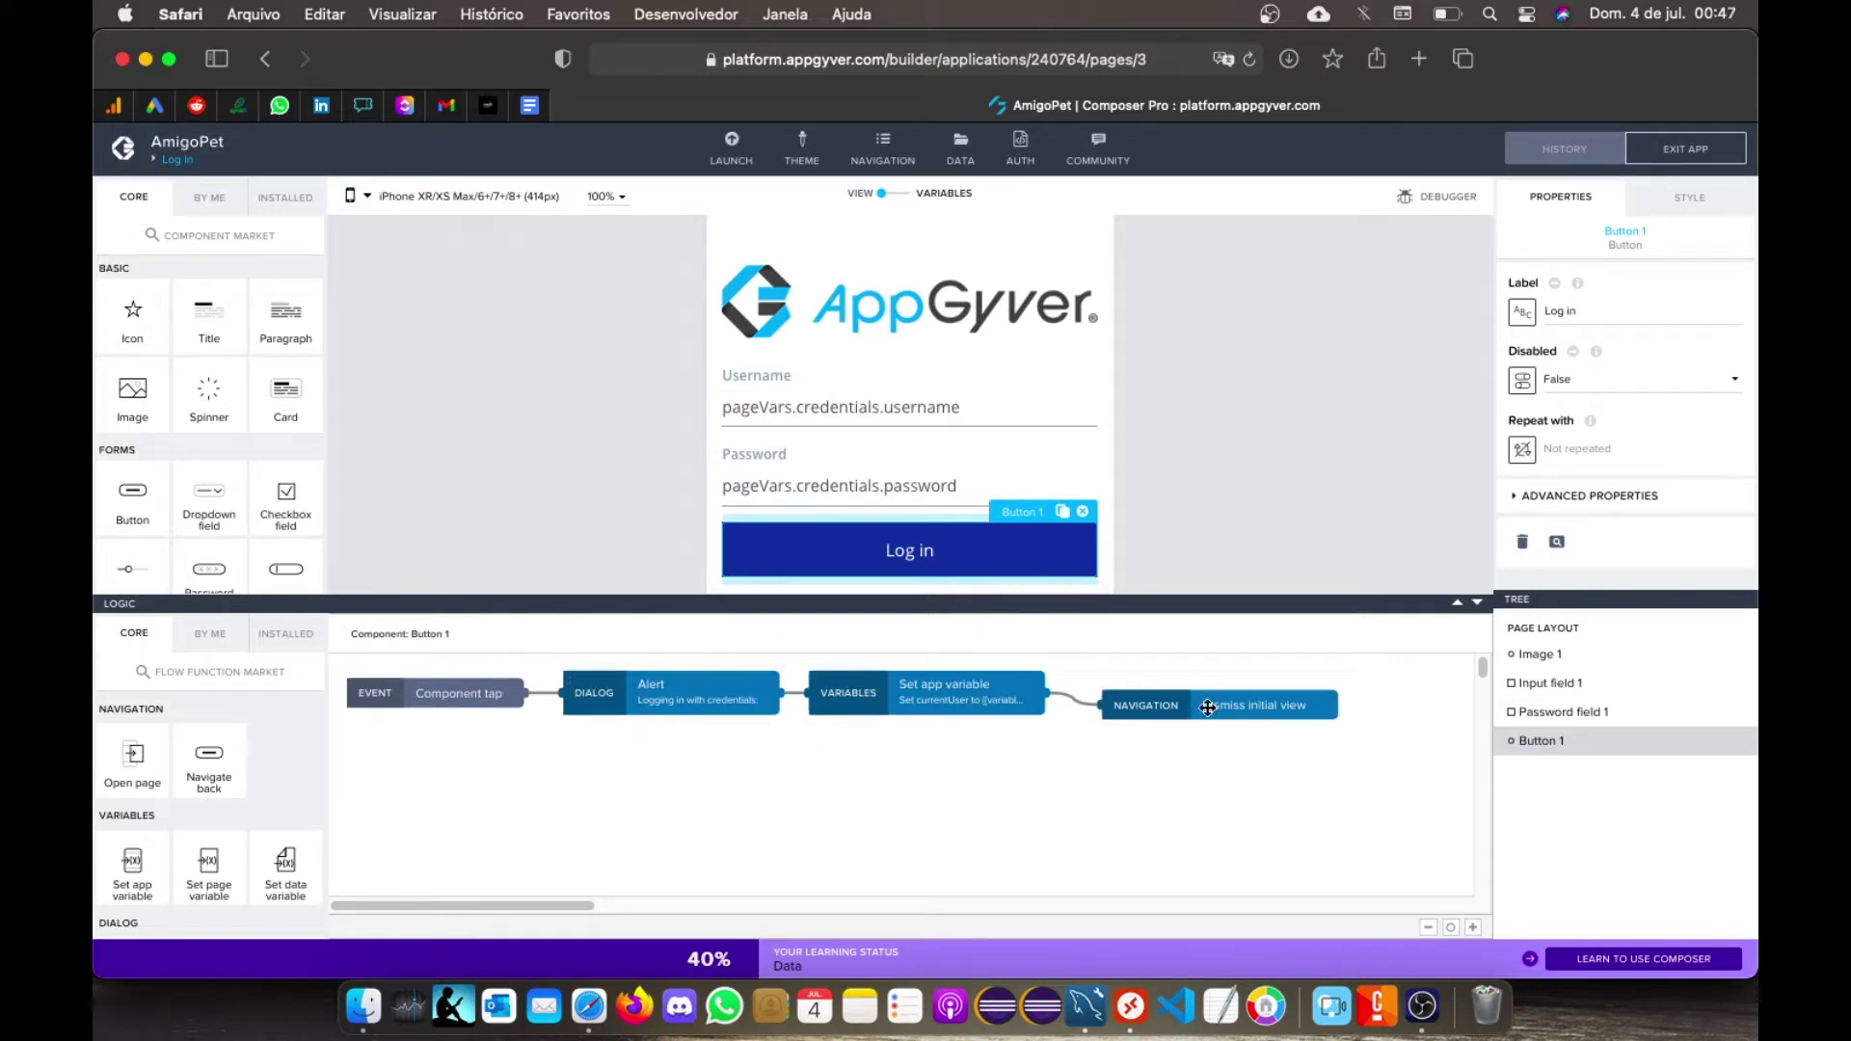
left_click_drag(1157, 709, 1259, 675)
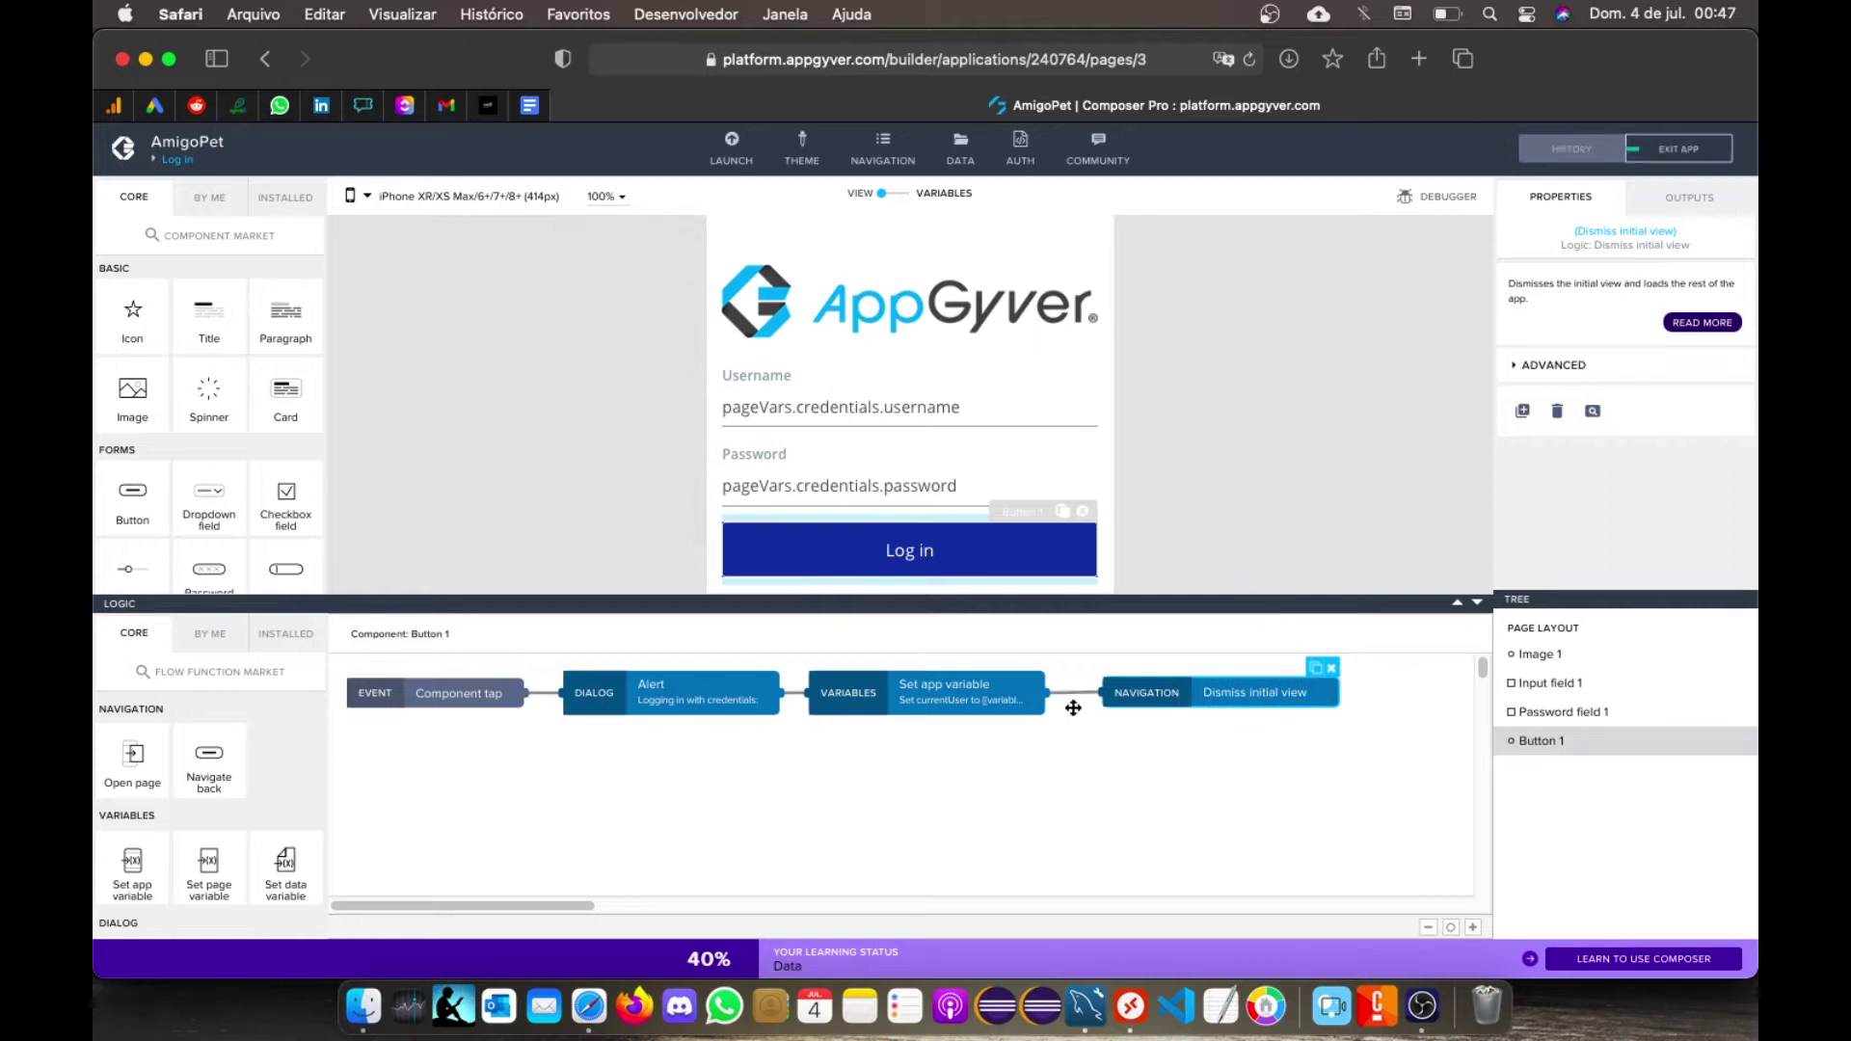
left_click(1718, 156)
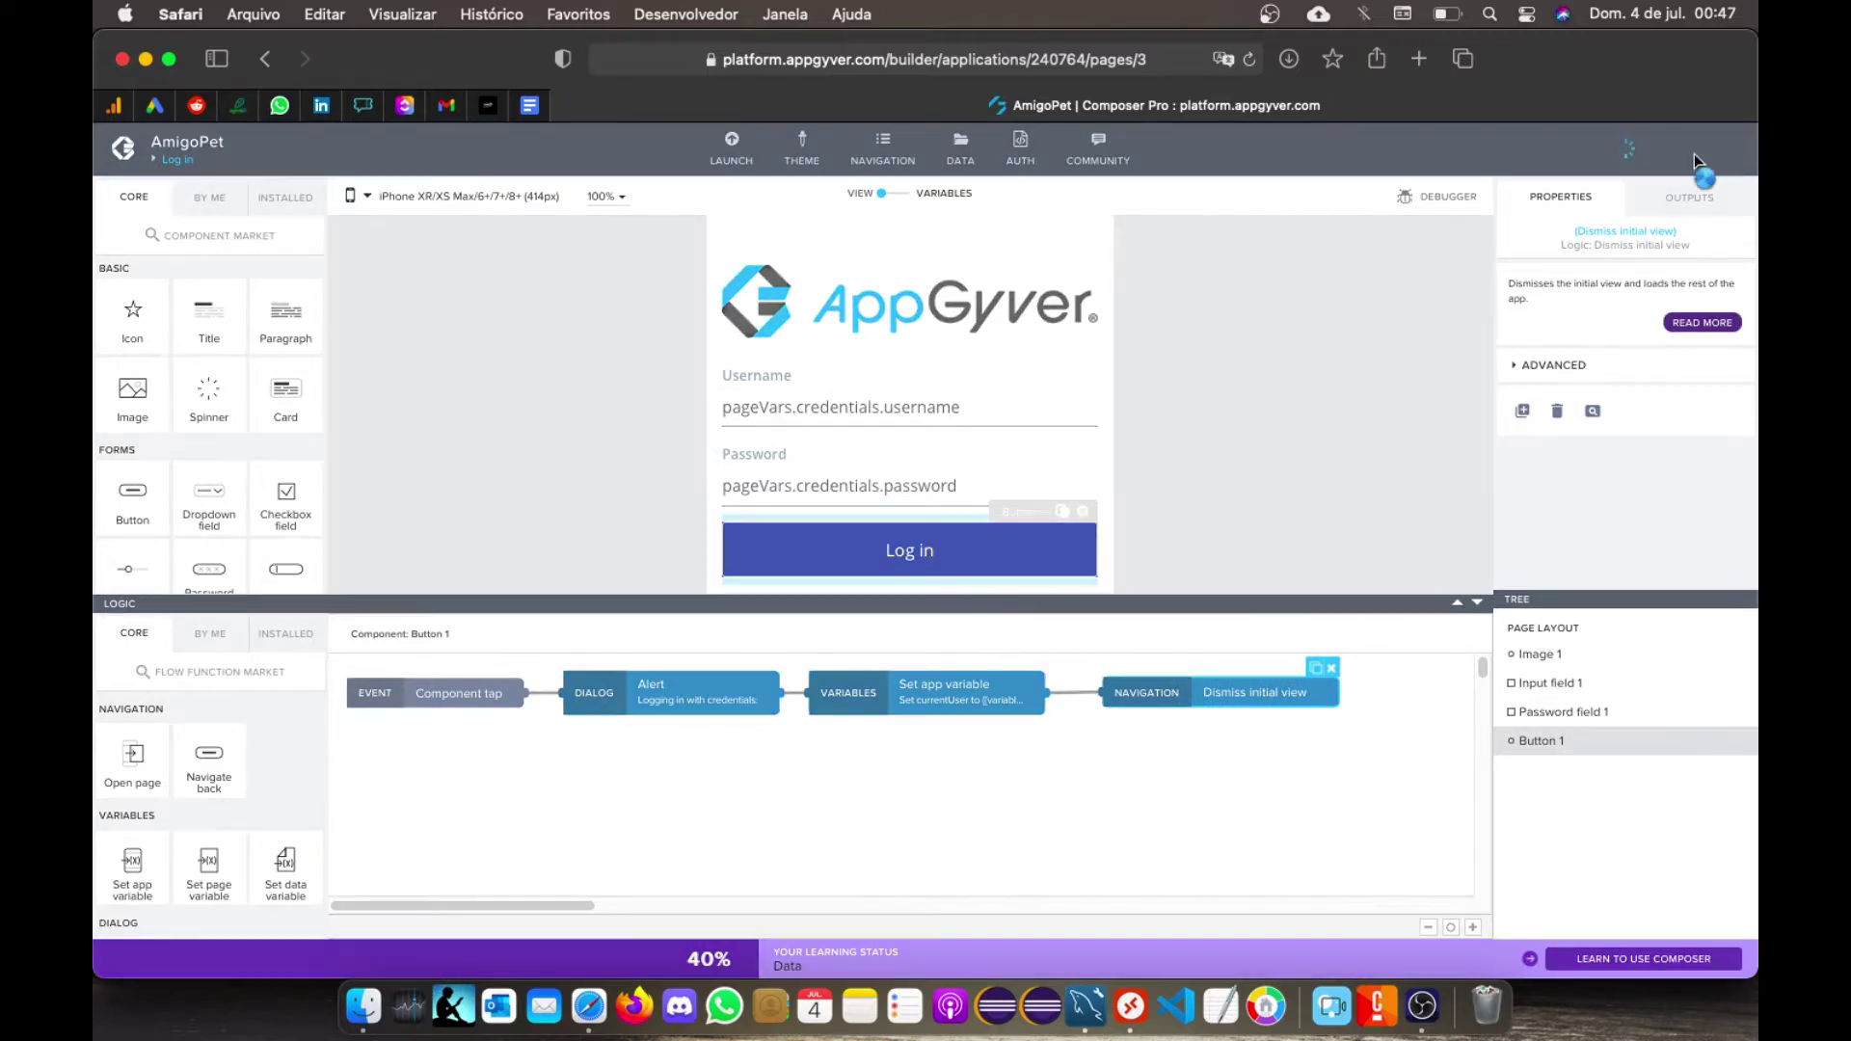
Step: Preview the web app, log in with empty credentials and test the Cadastrar navigation item
left_click(730, 152)
left_click(393, 305)
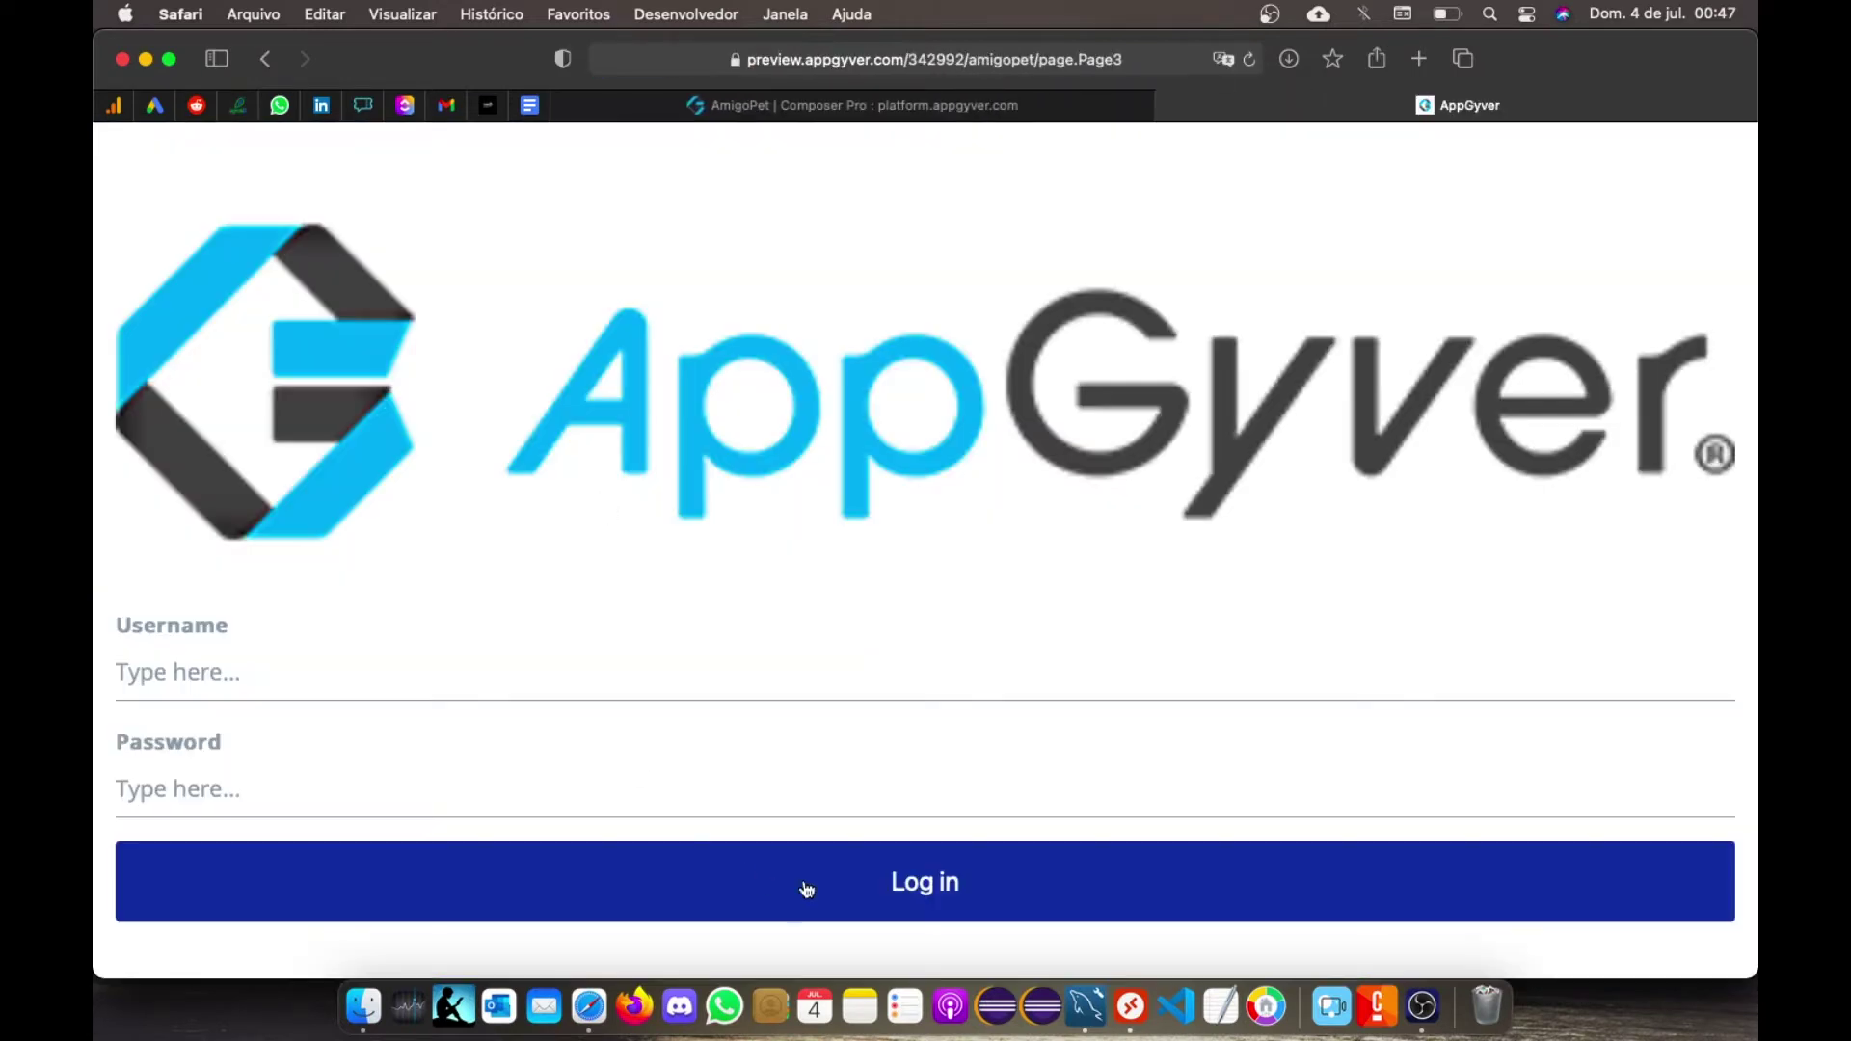
left_click(906, 865)
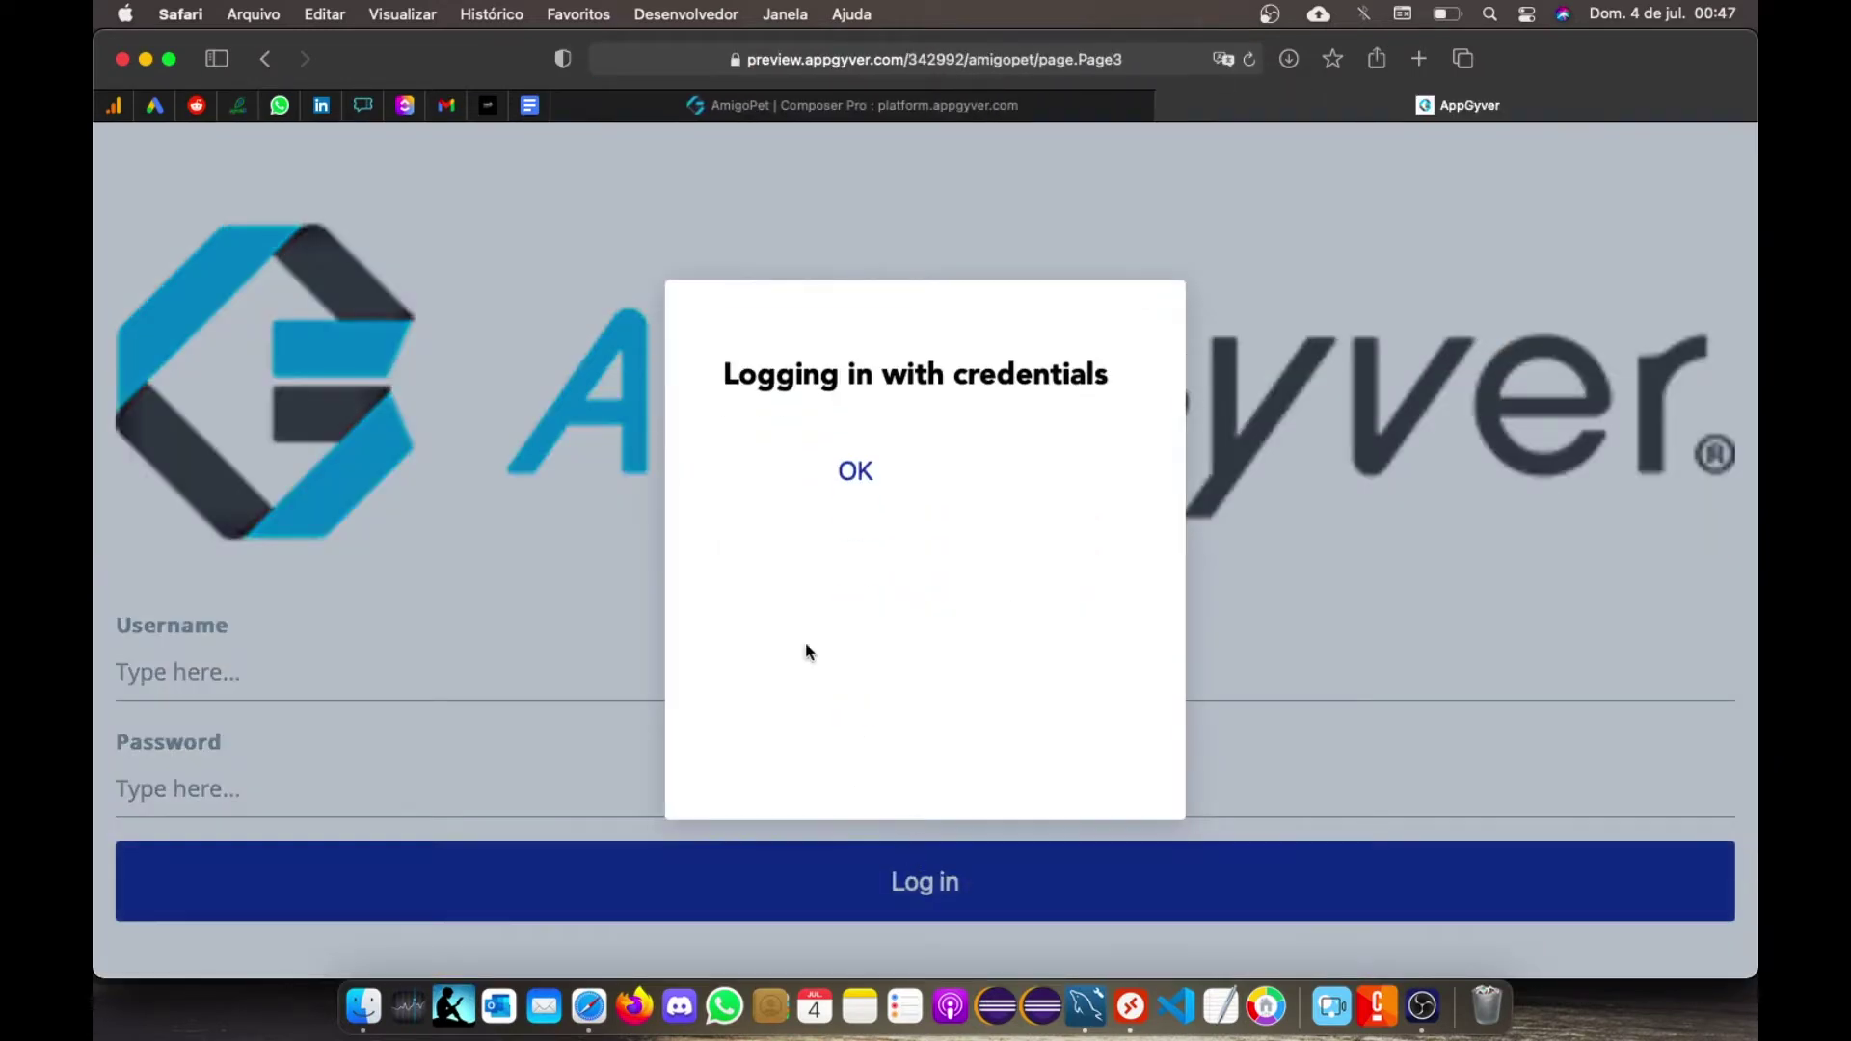
left_click(855, 476)
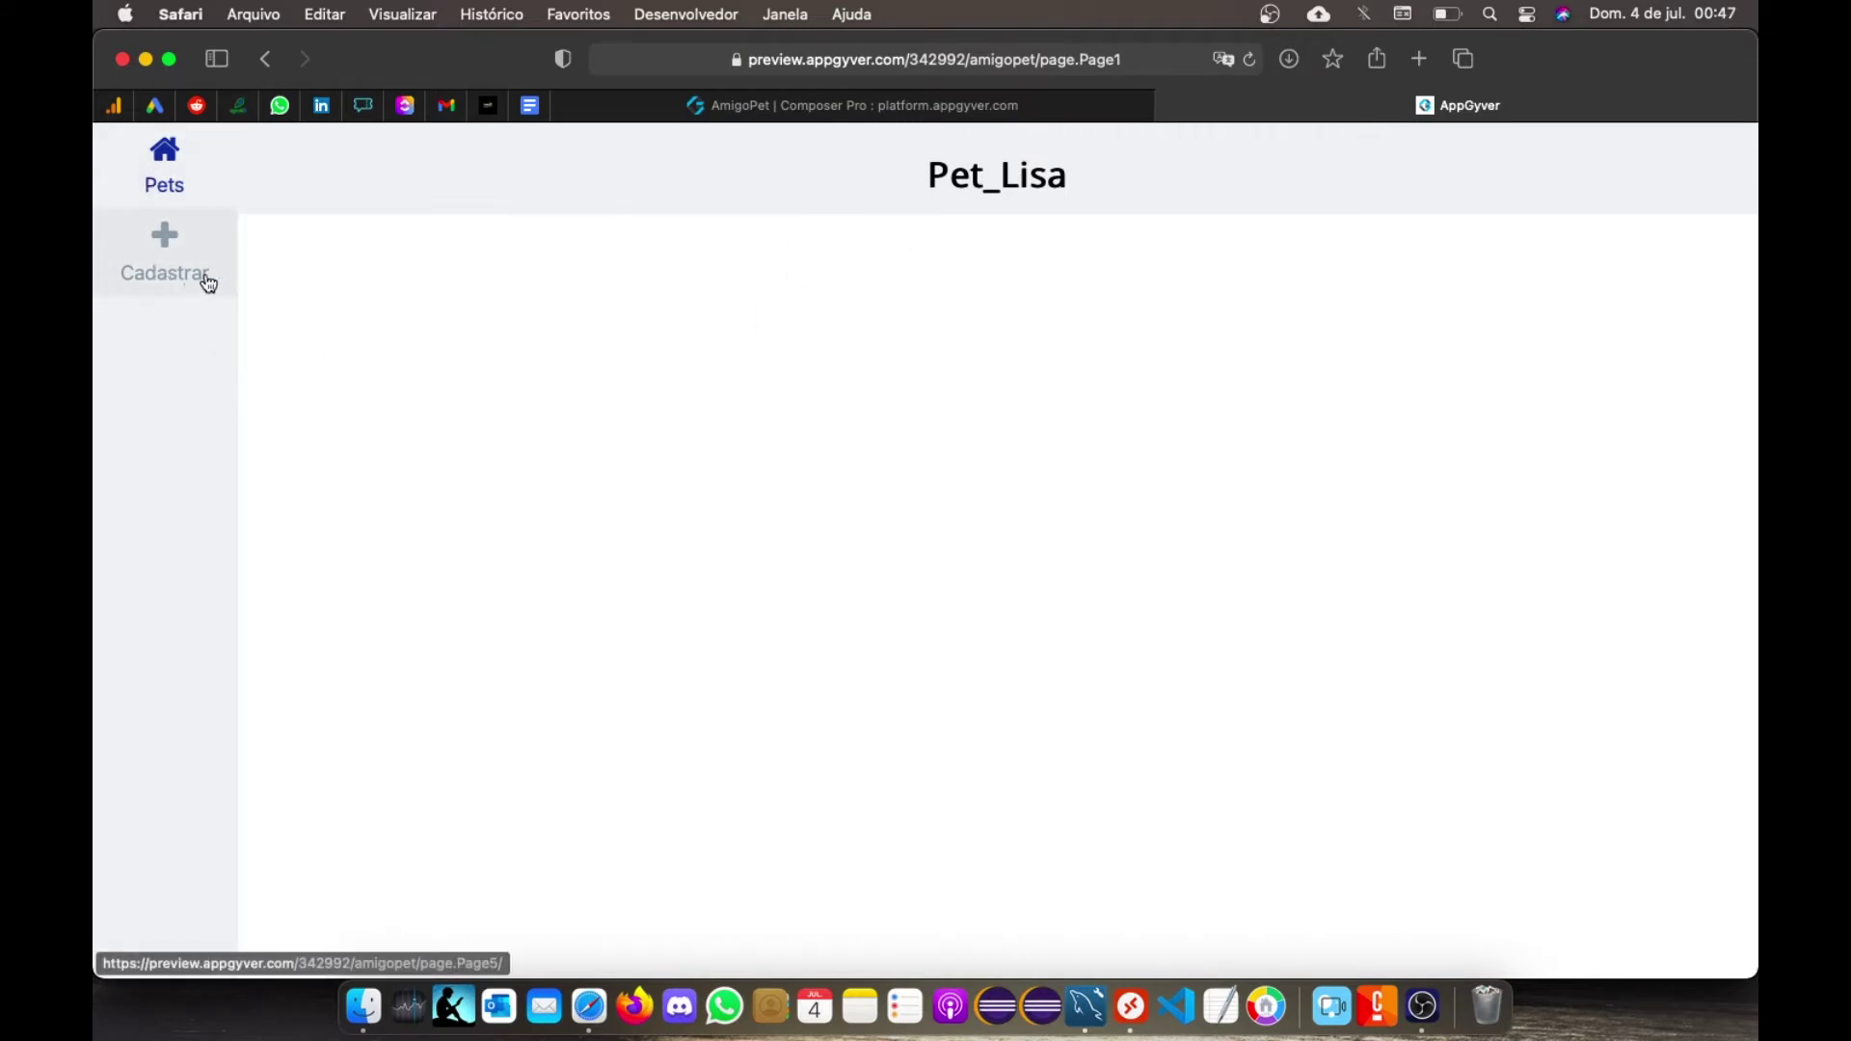
left_click(139, 270)
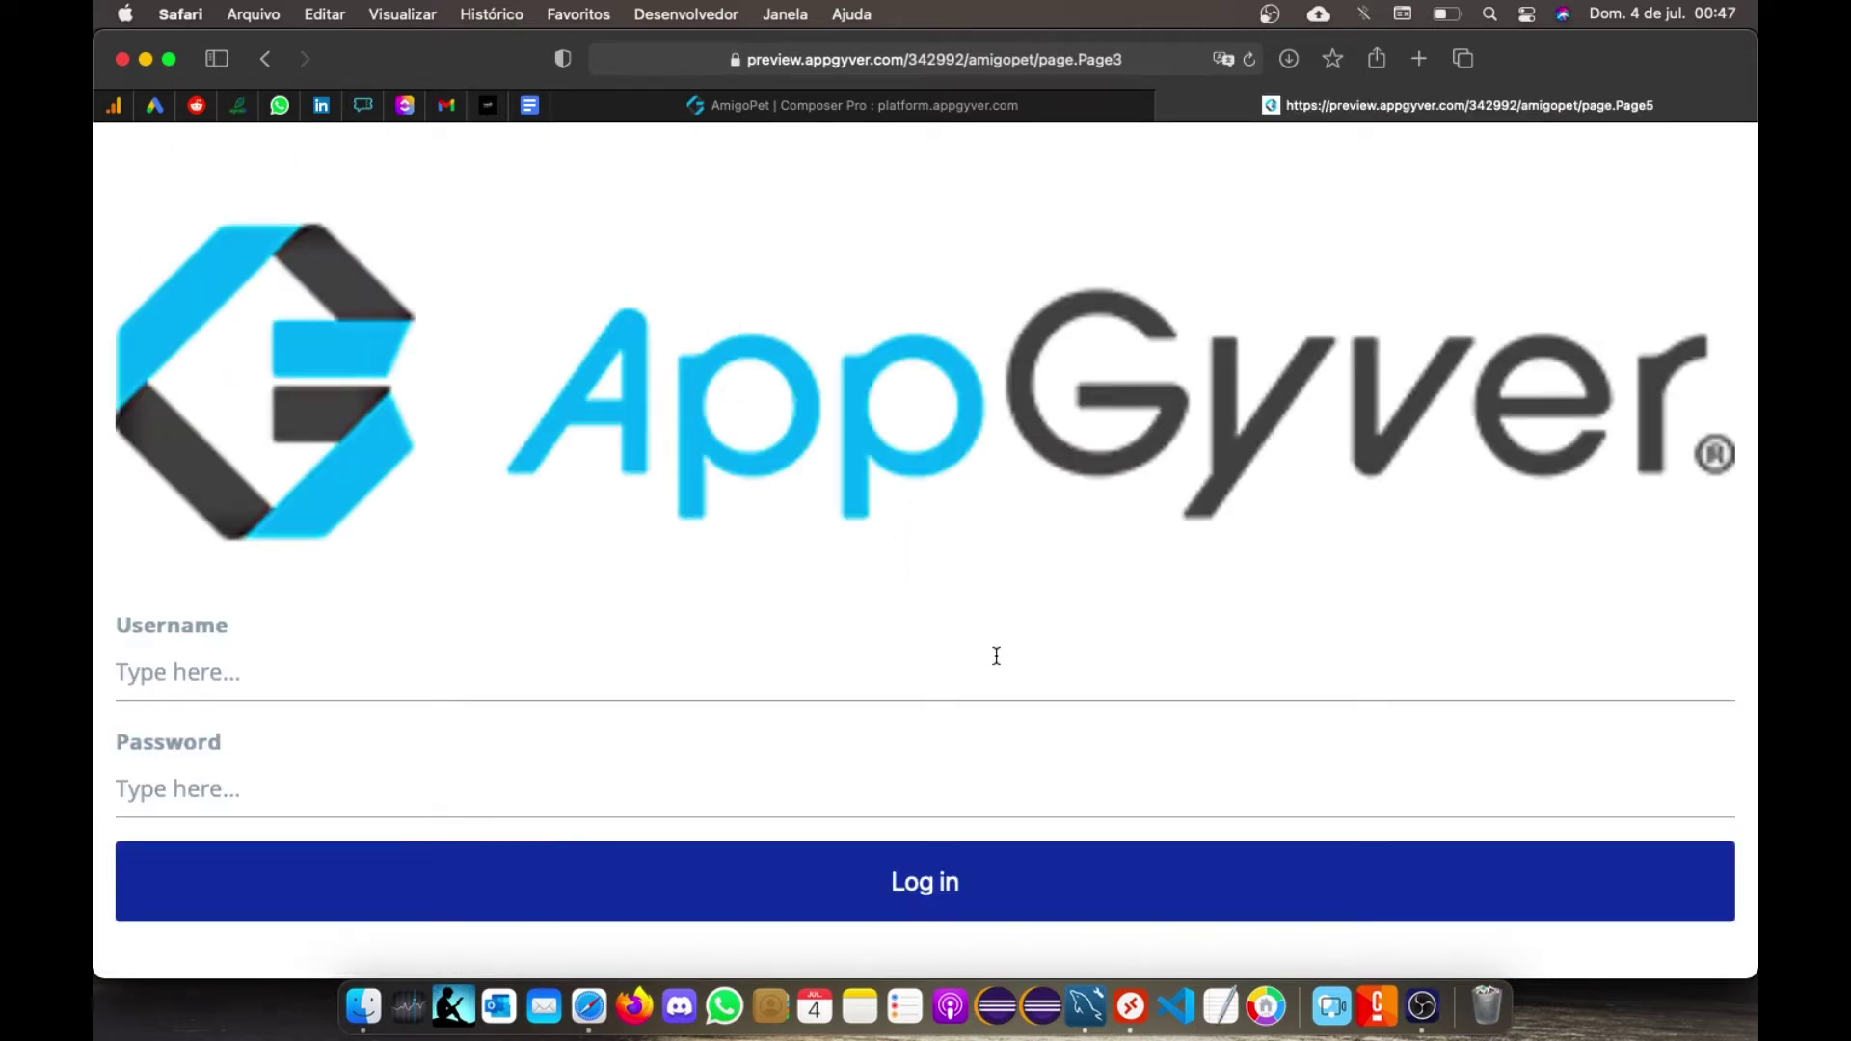
Step: Back in the Composer builder, remove the Cadastrar item from the app's navigation menu
left_click(865, 106)
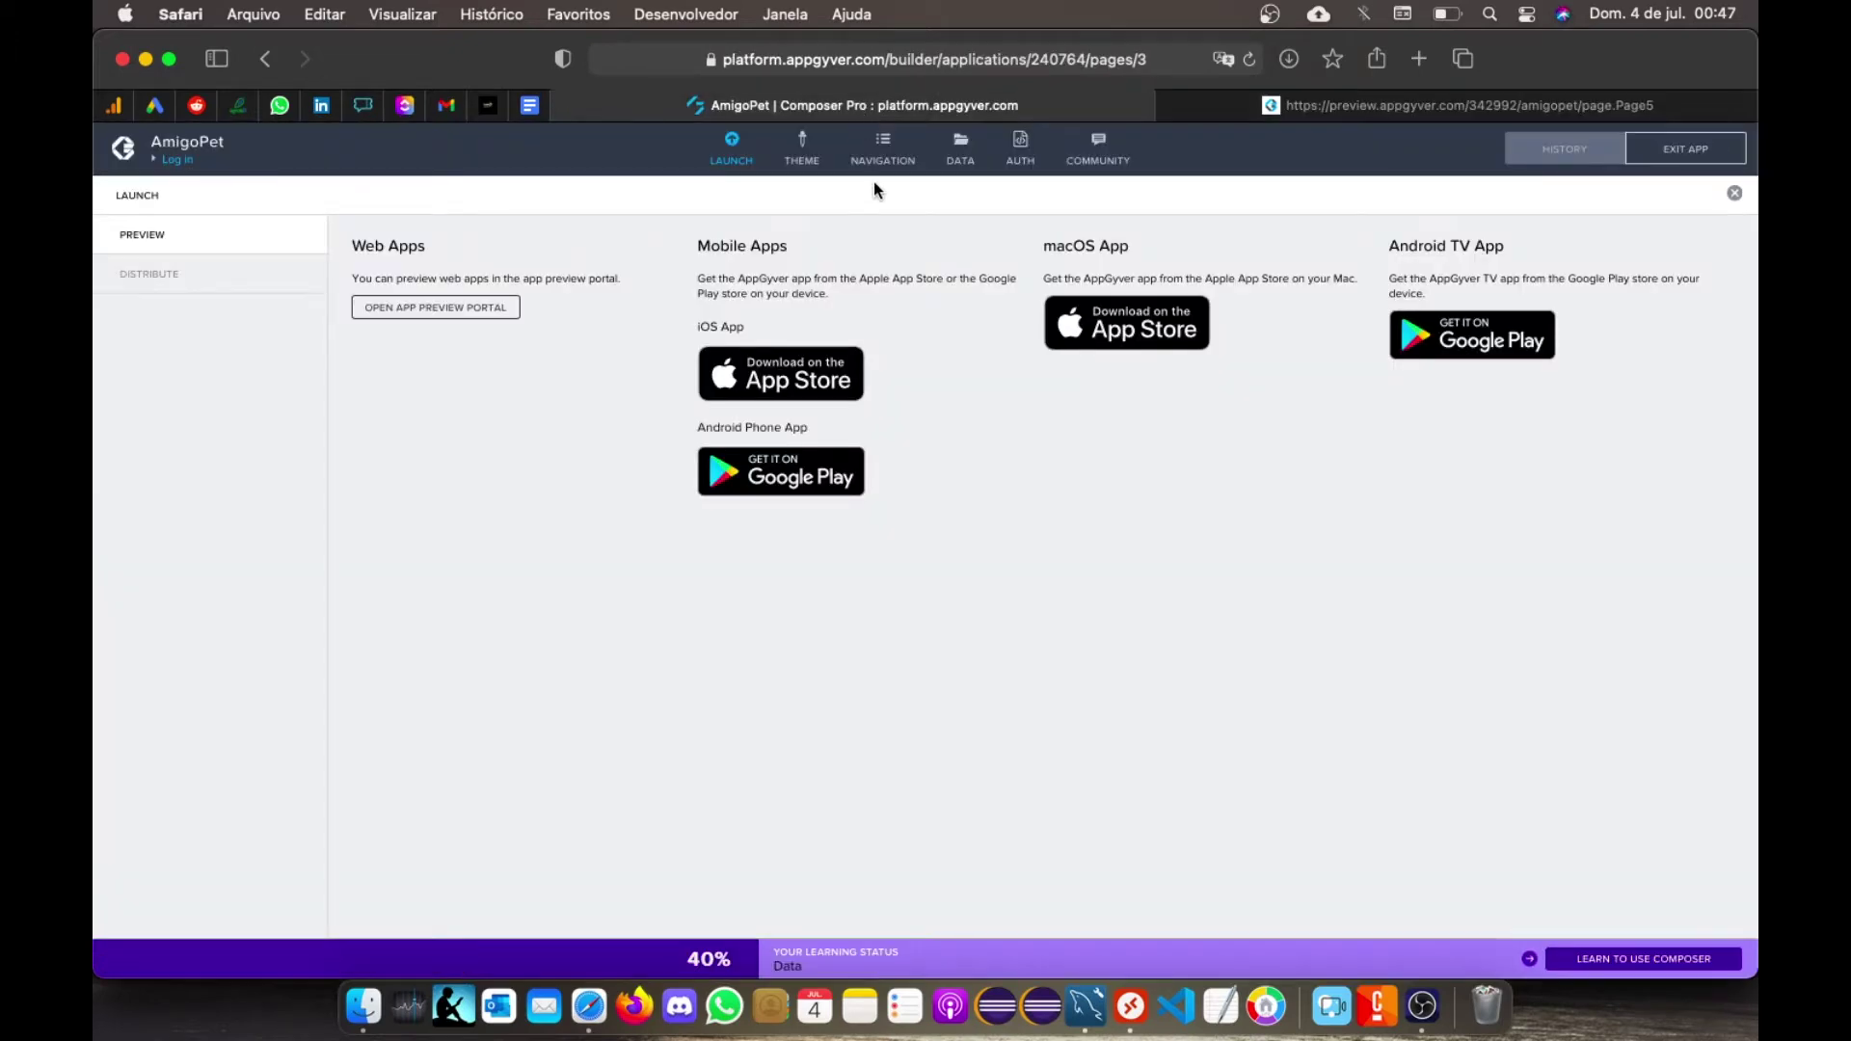
left_click(881, 154)
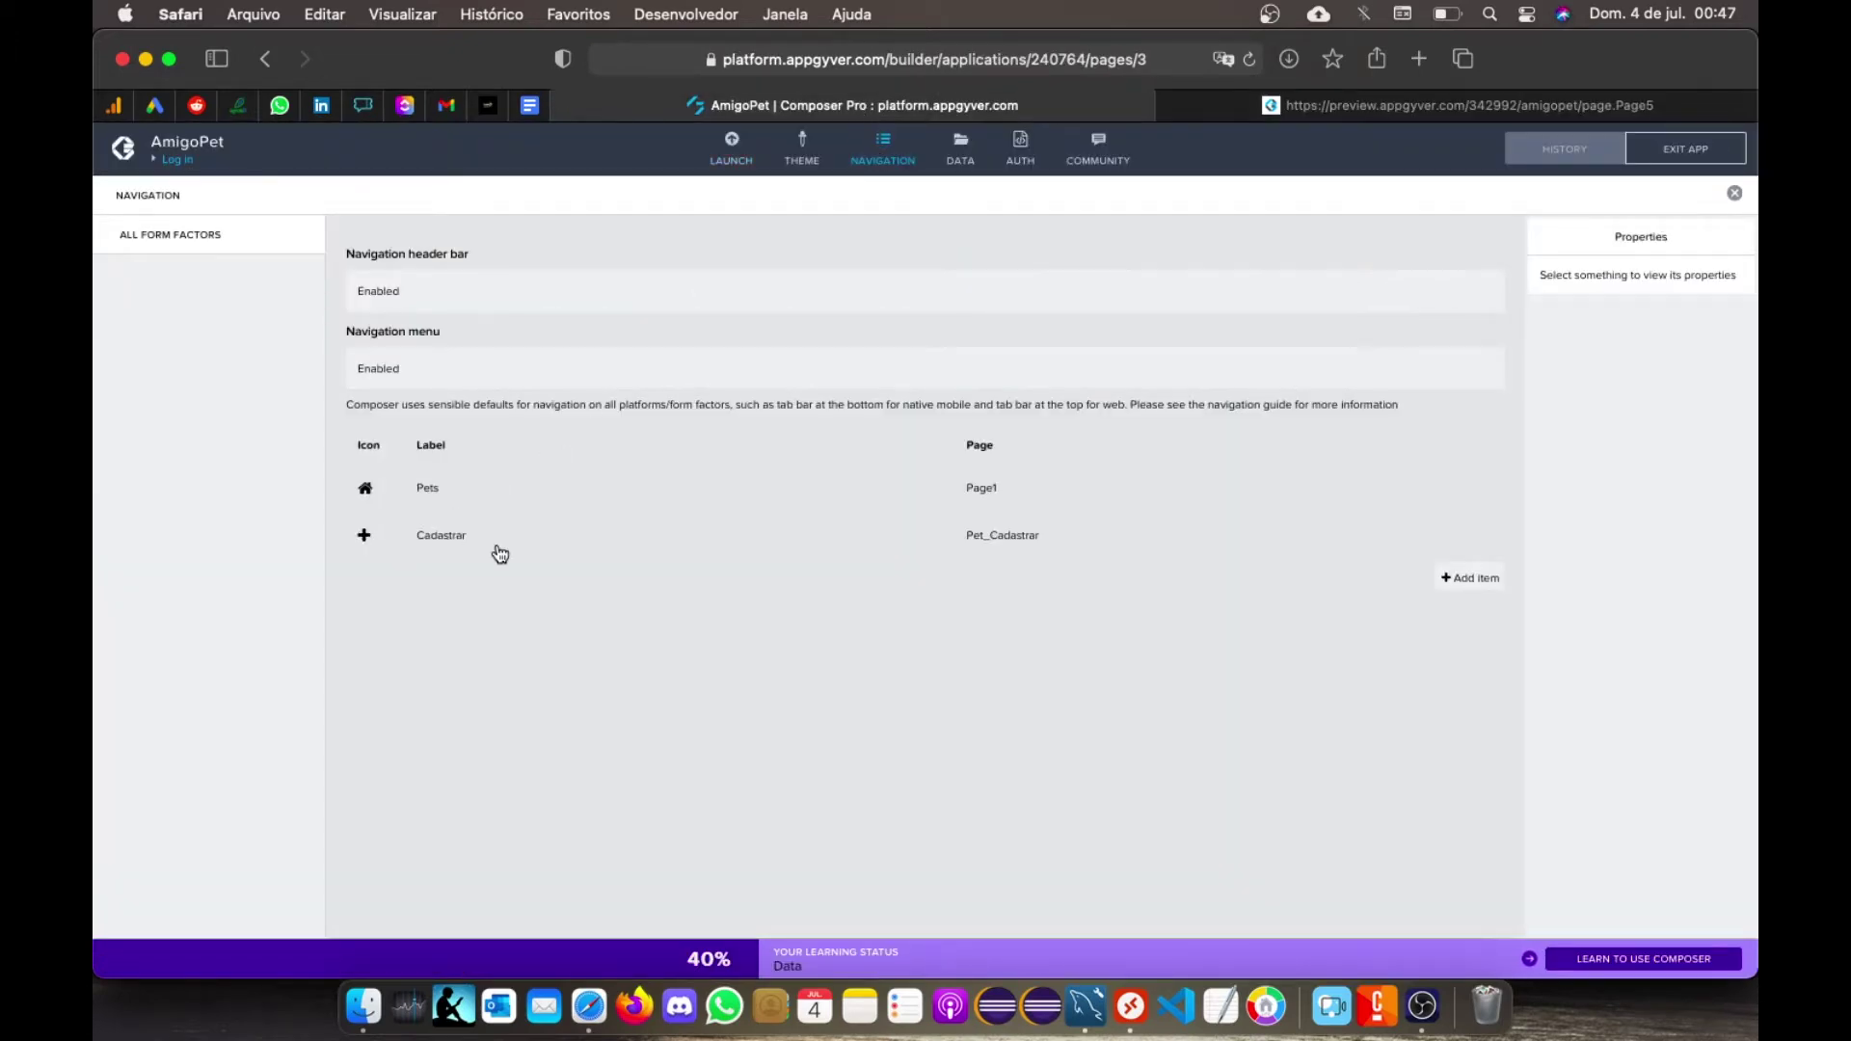
left_click(1006, 541)
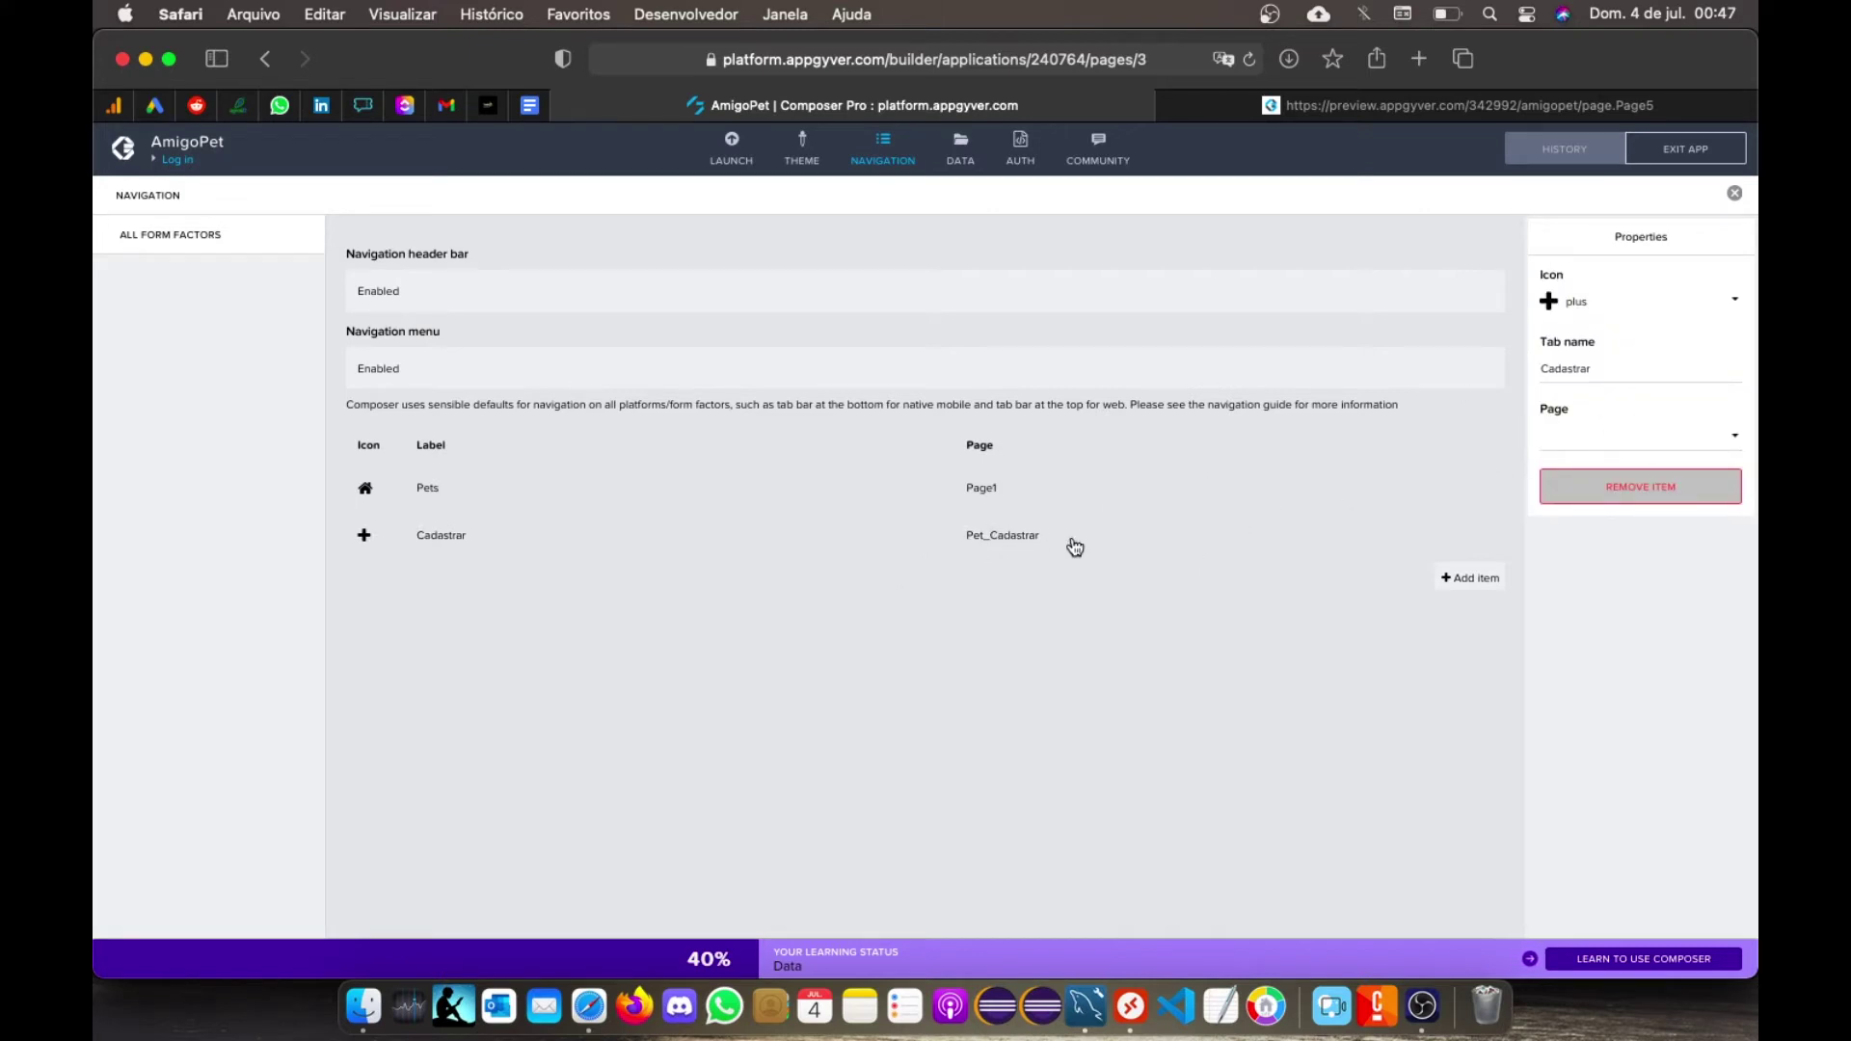
left_click(1681, 495)
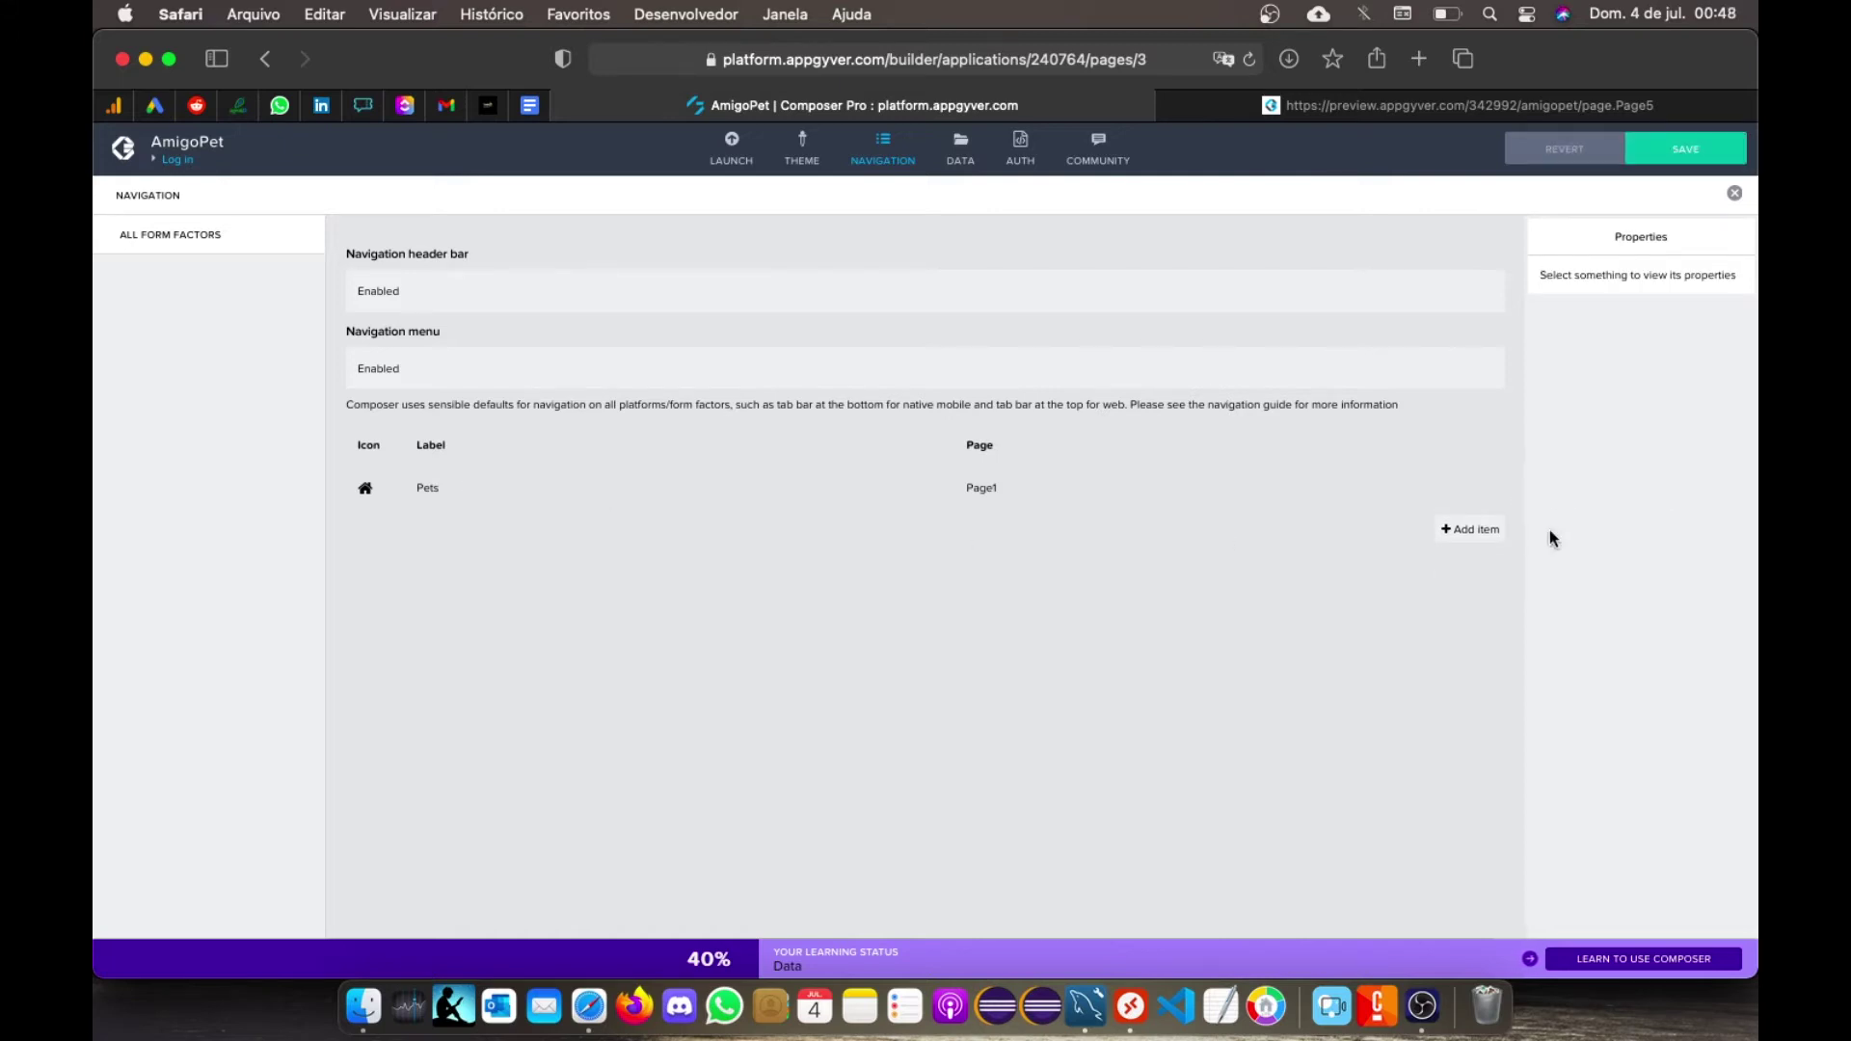
Step: Add a navigation menu item with the tab name "Cadatrar" linked to the Pet_Cadastrar page
left_click(1479, 532)
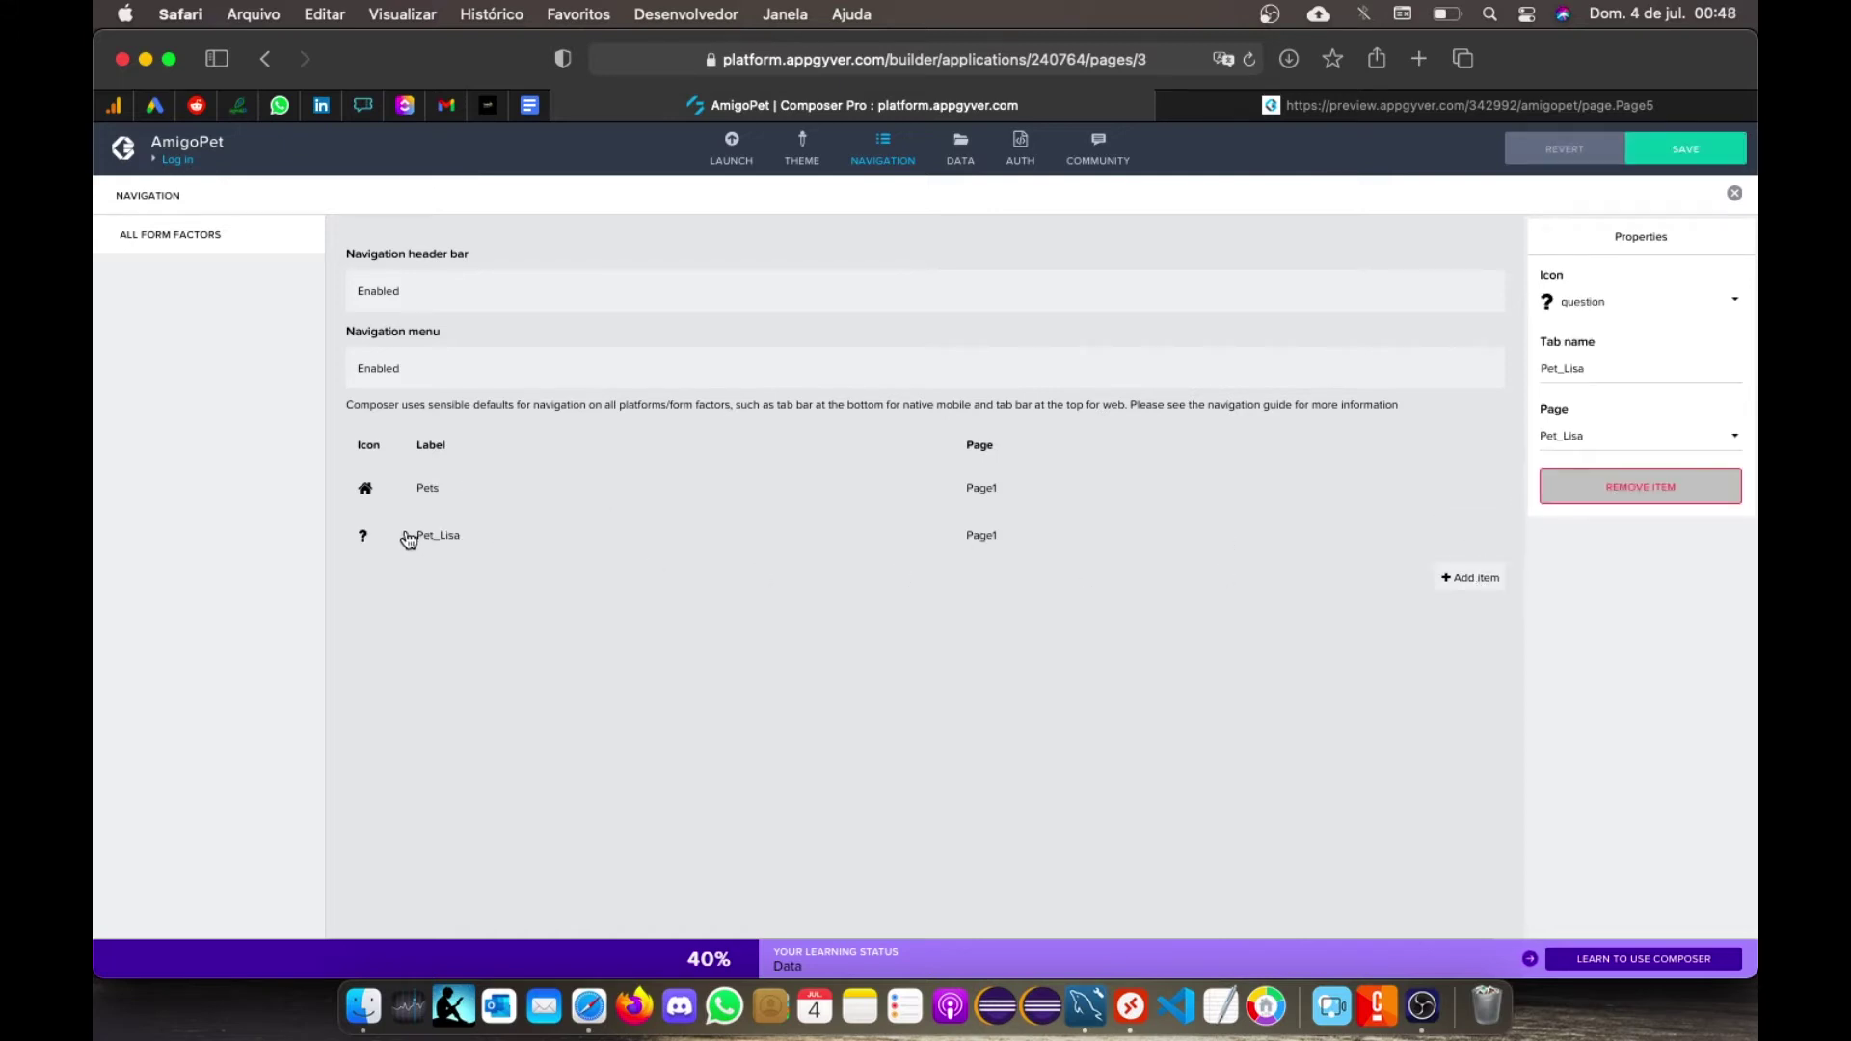
left_click_drag(1601, 369, 1350, 362)
type("Cadatrar")
left_click(1603, 441)
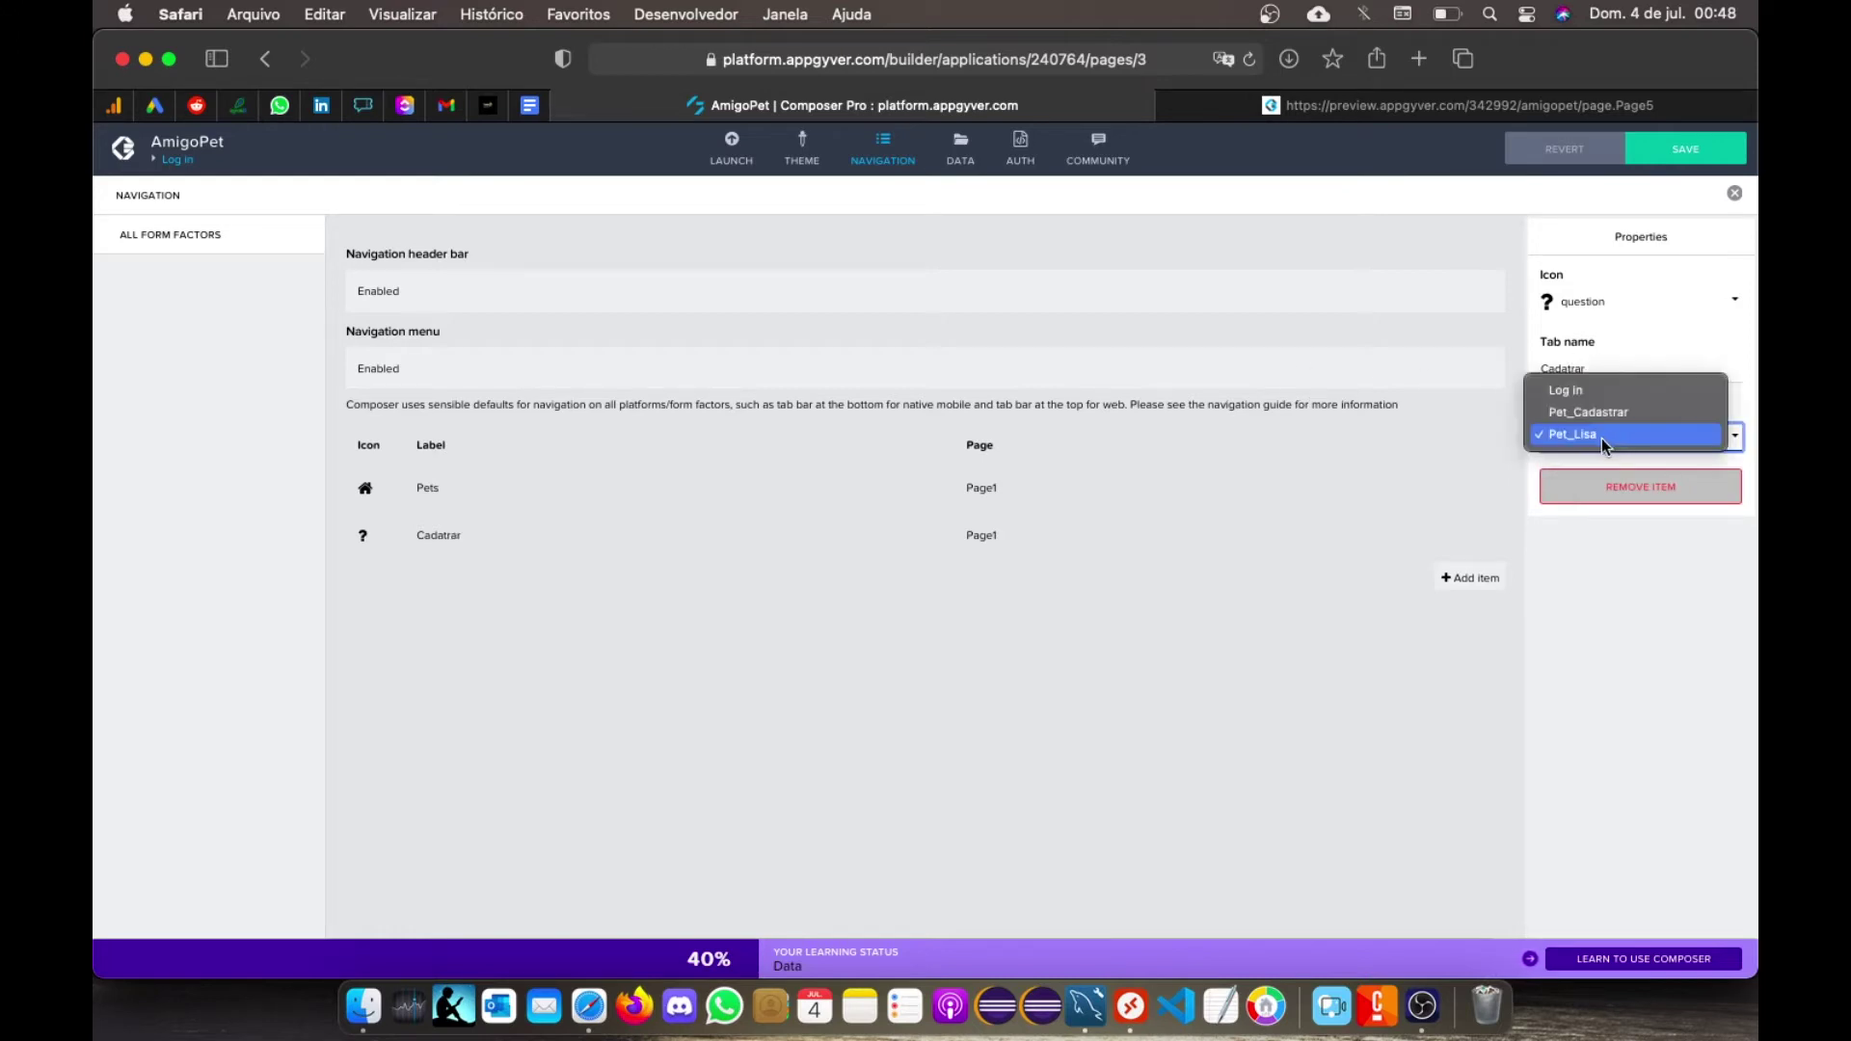
left_click(1591, 413)
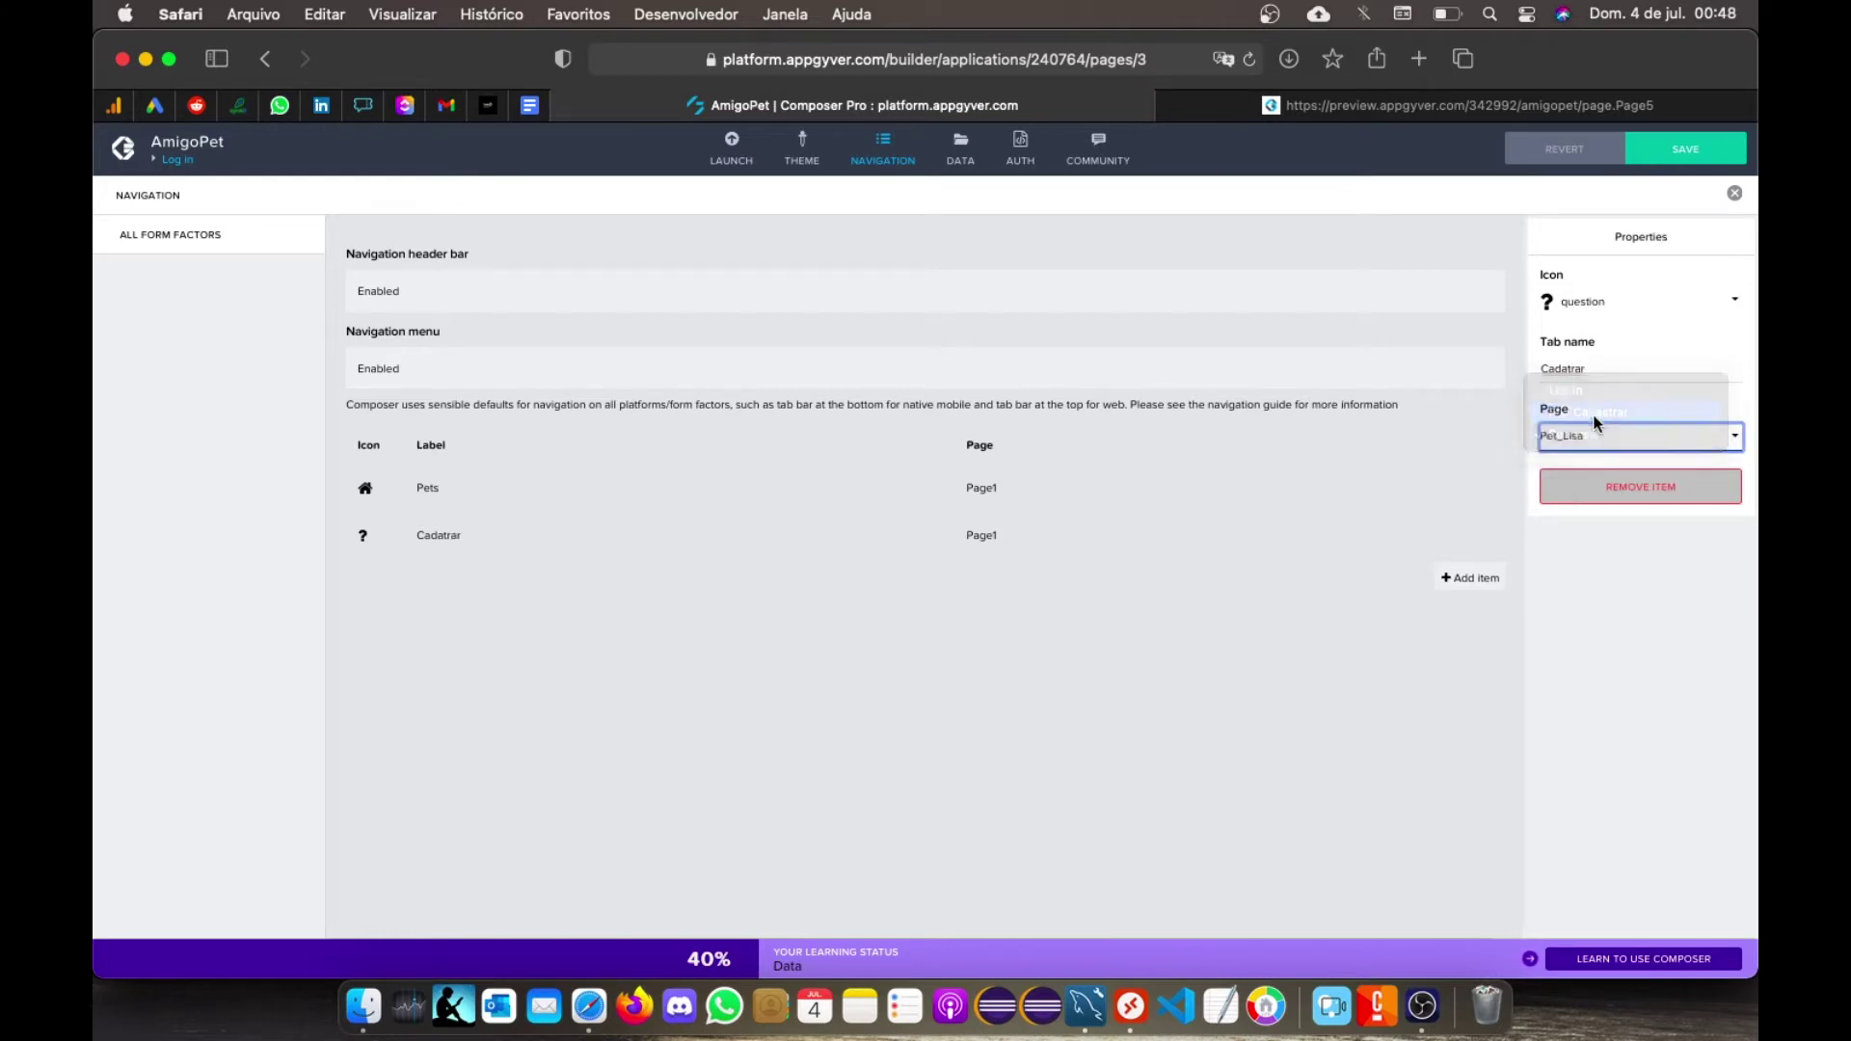
Step: Find the plus icon and assign it to the Cadatrar navigation item
left_click(1742, 300)
left_click(948, 310)
type("ç")
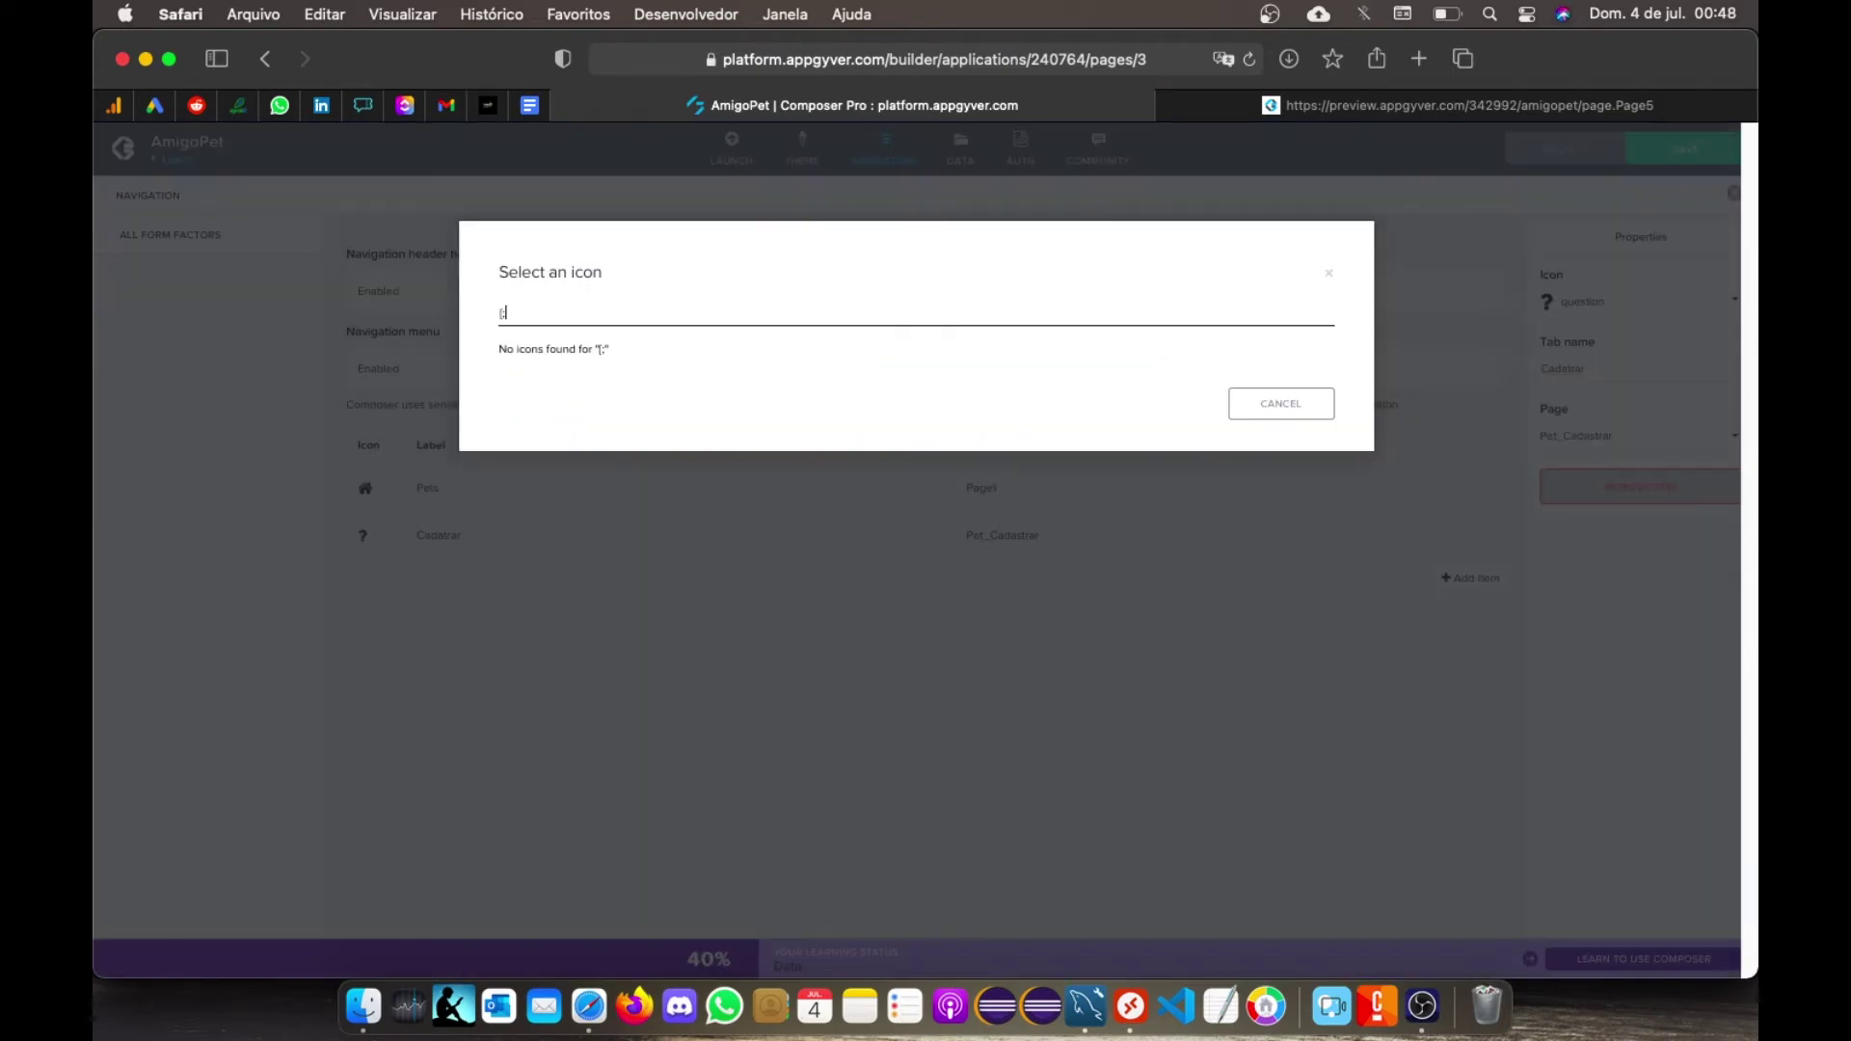
key("BackSpace")
type("plus")
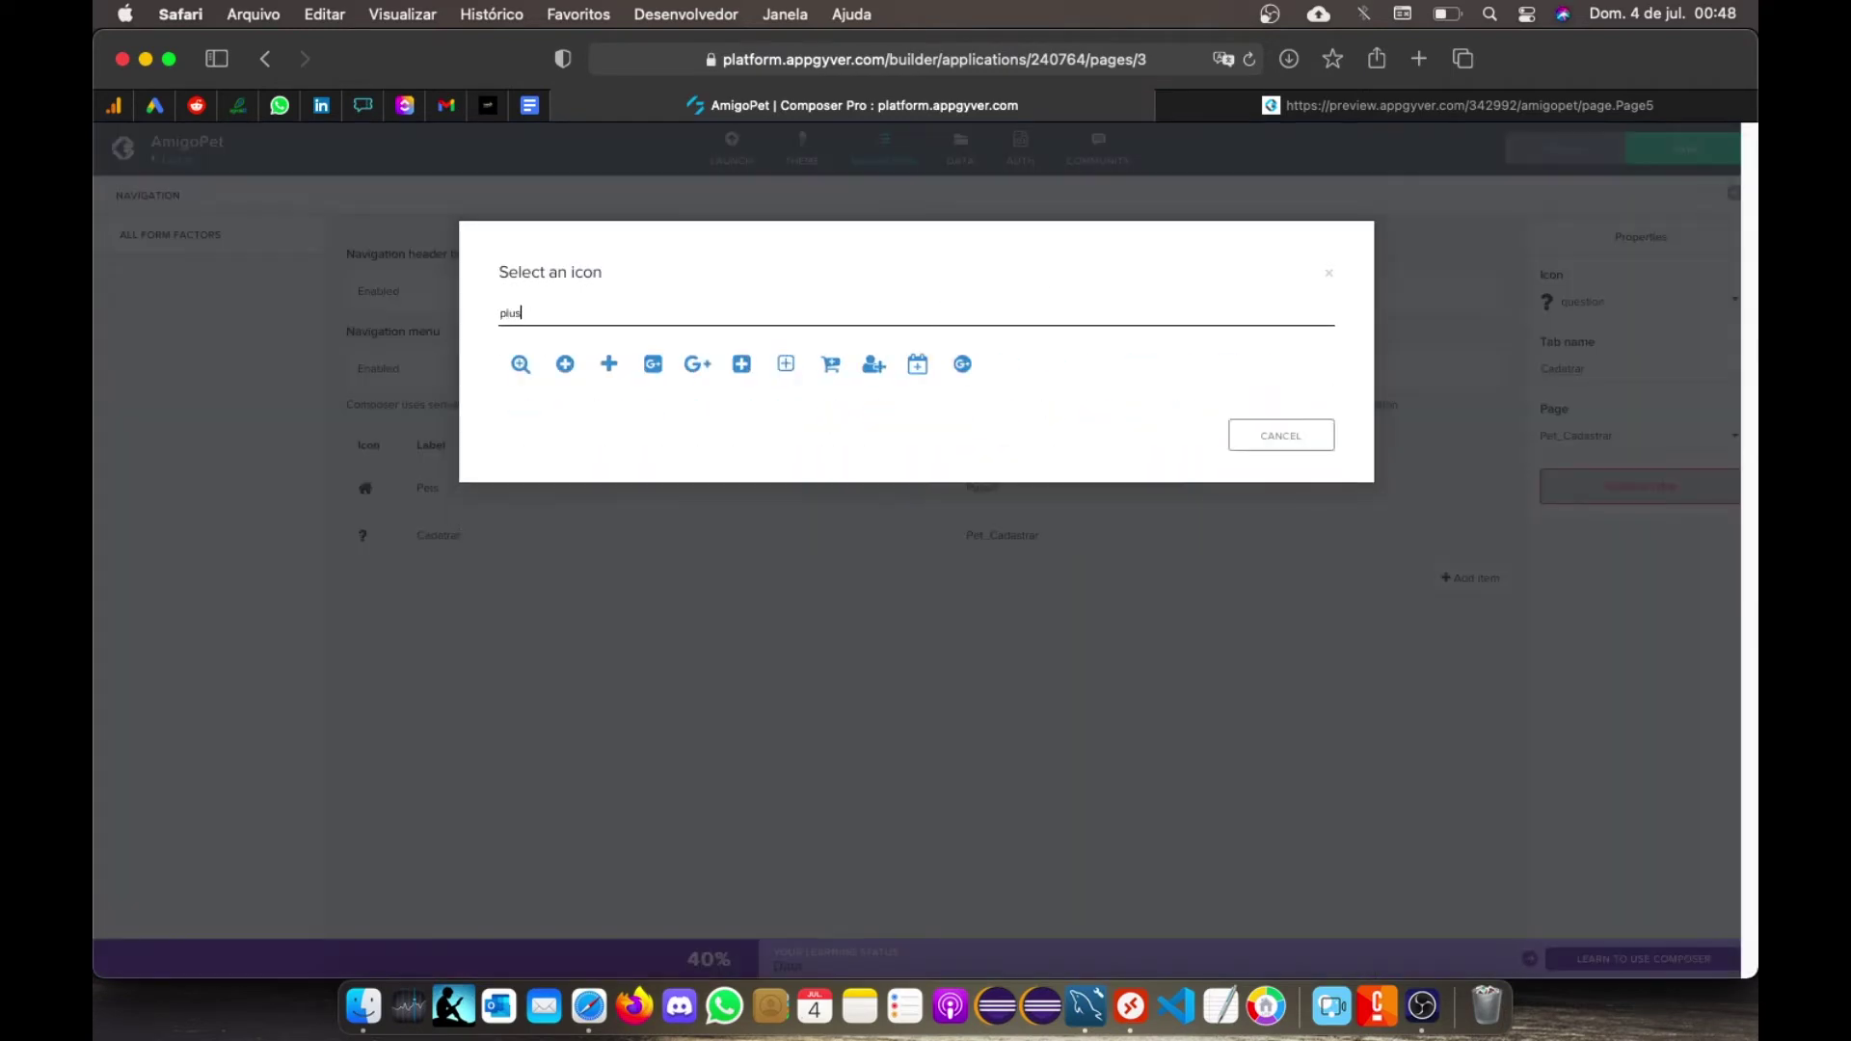
left_click(608, 363)
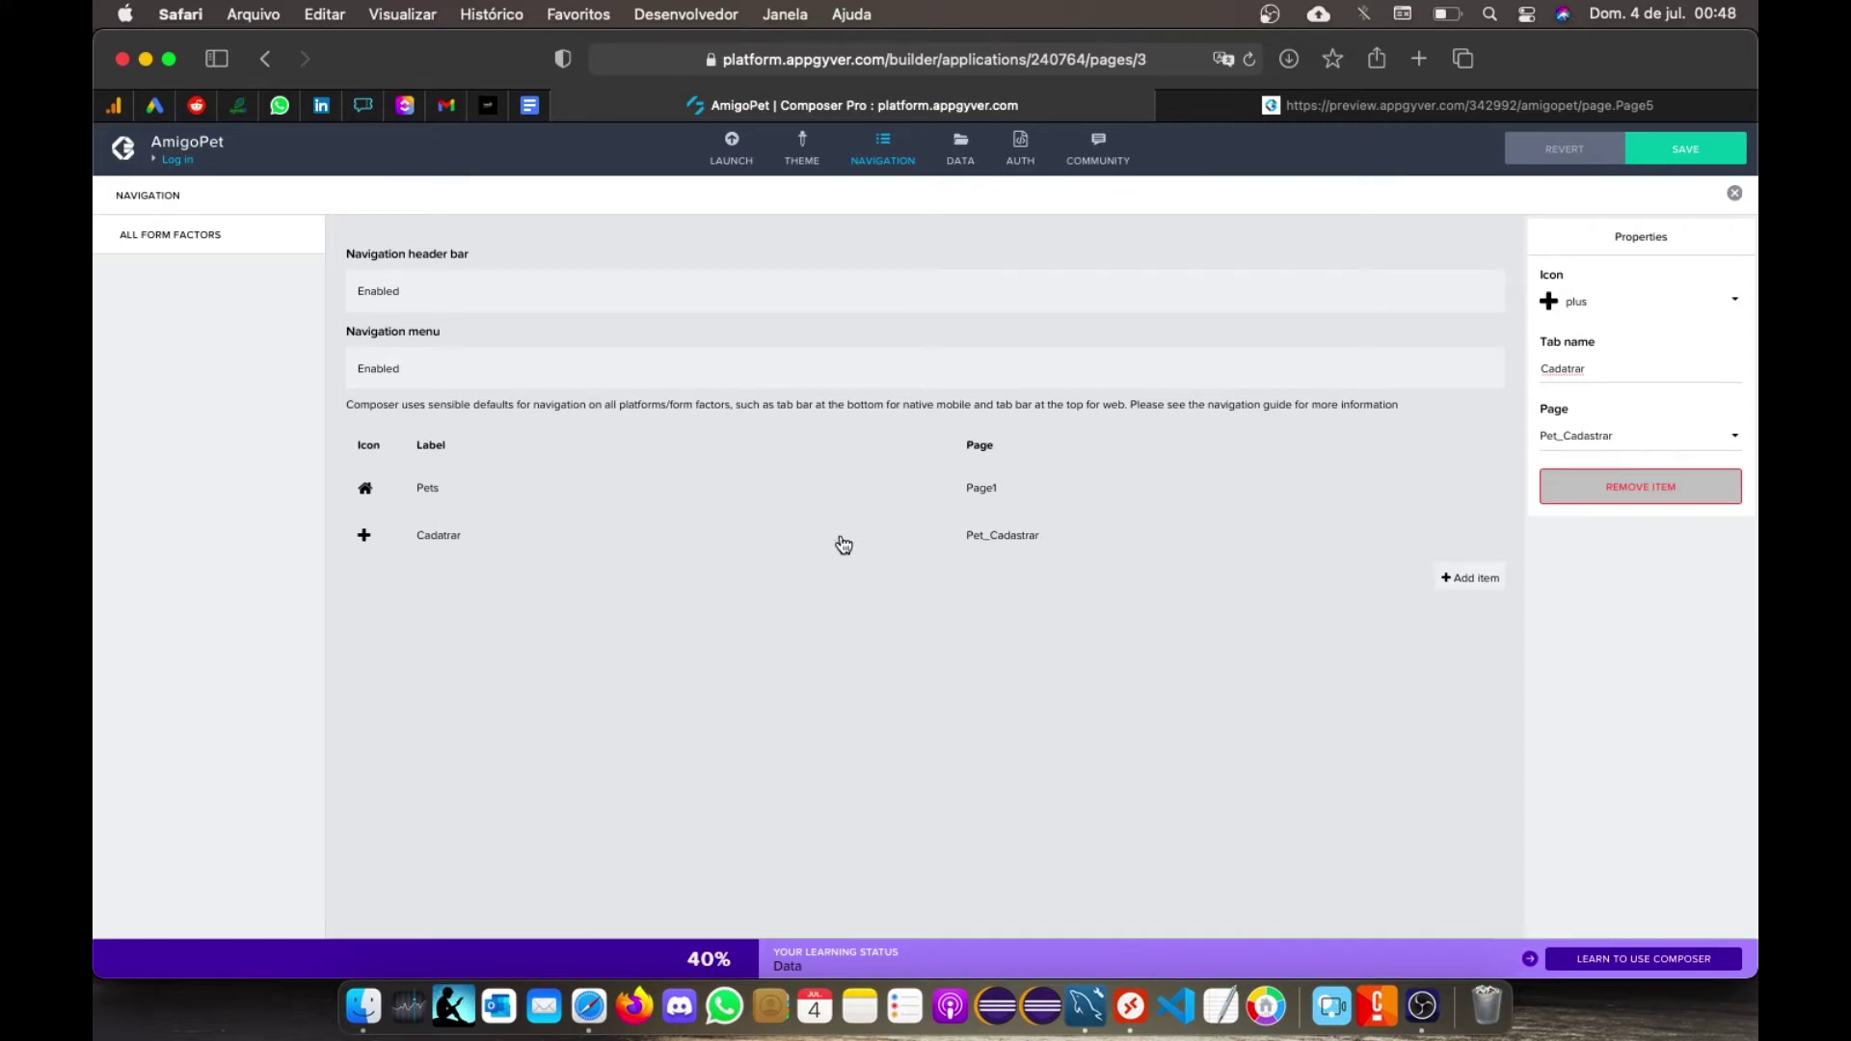
Step: Select Pet_Lisa as the page of the Pets navigation item and save the application
left_click(437, 494)
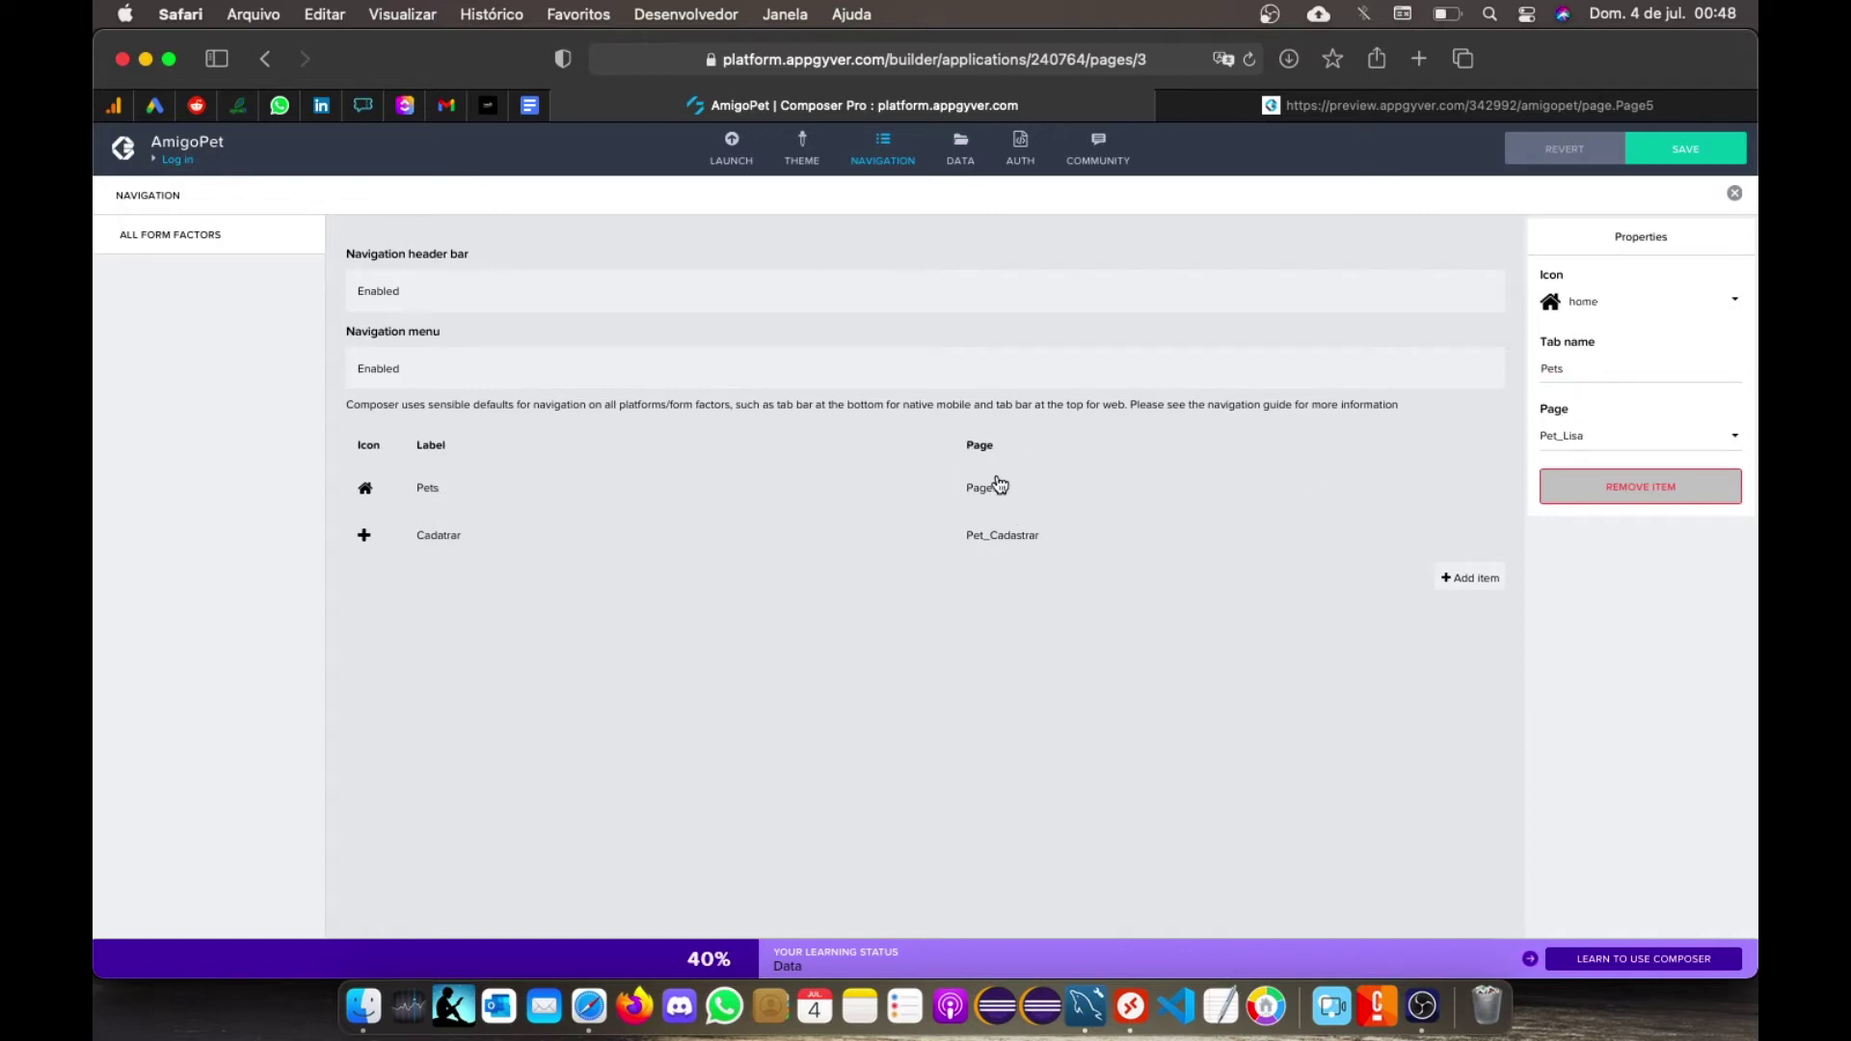
left_click(1591, 439)
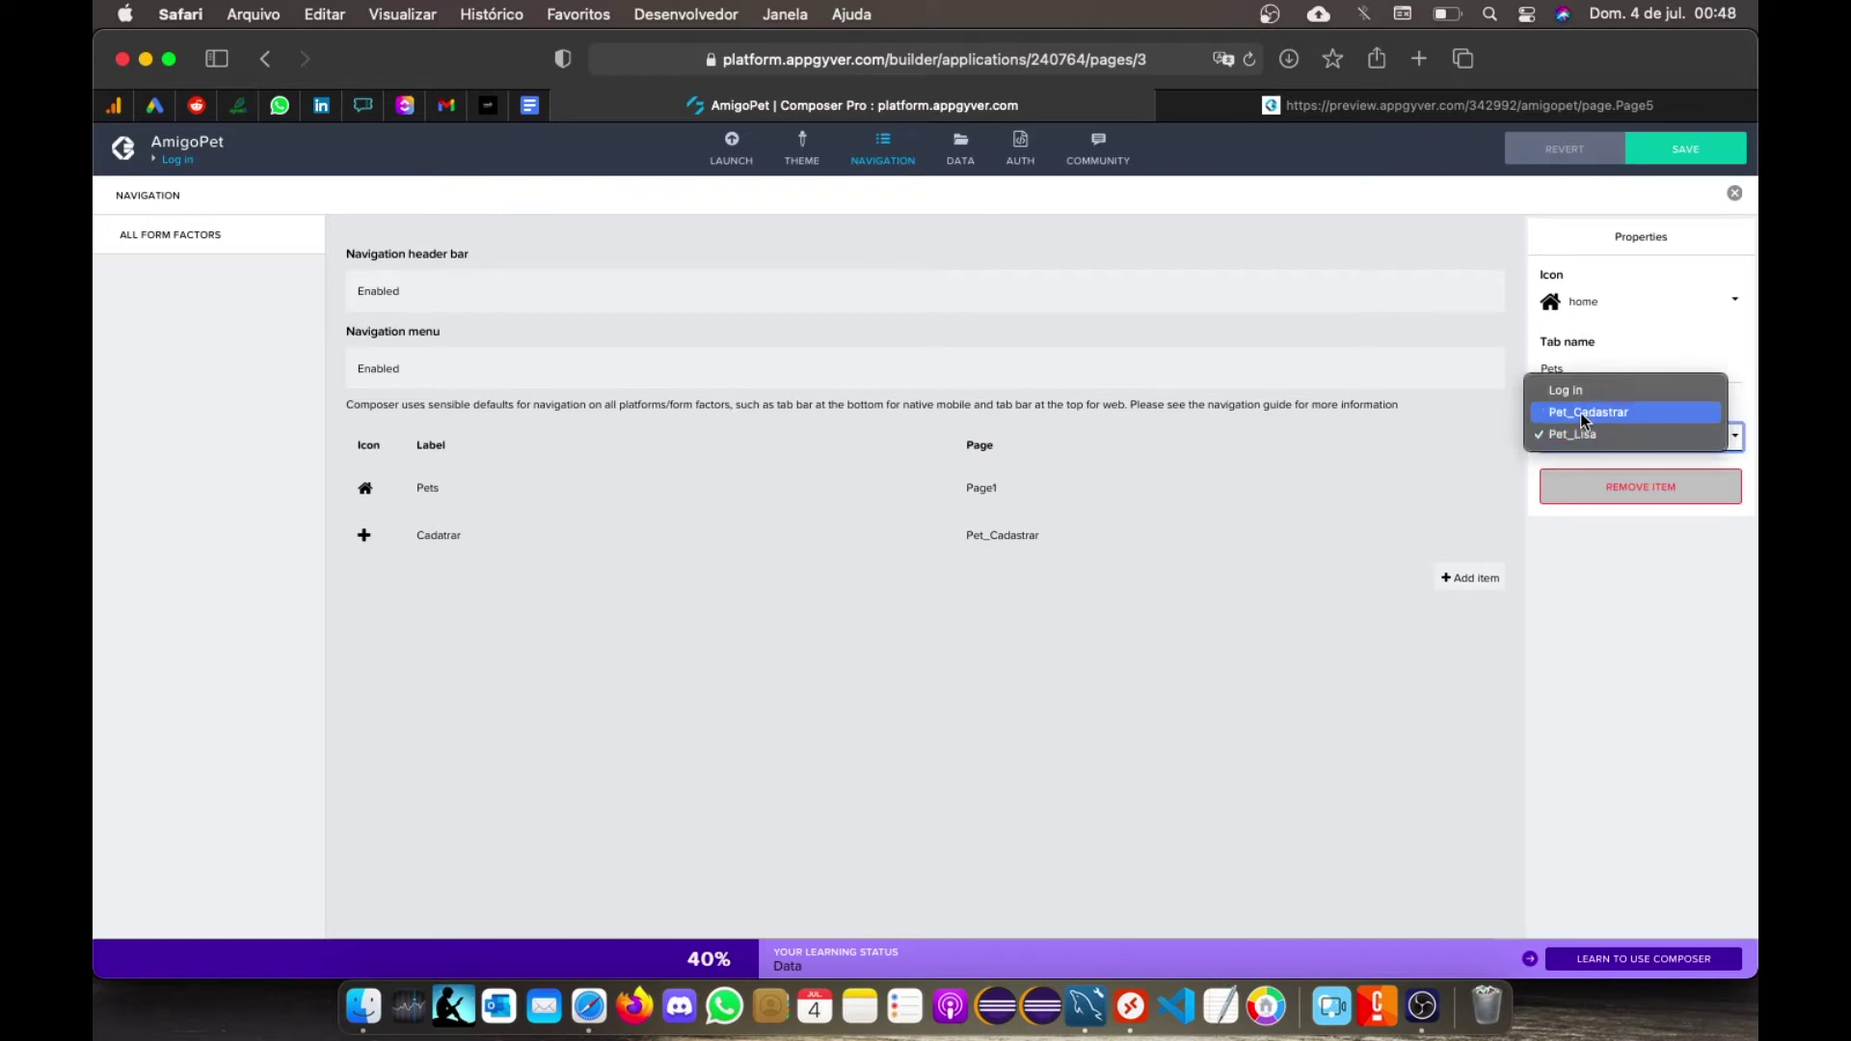
left_click(1589, 434)
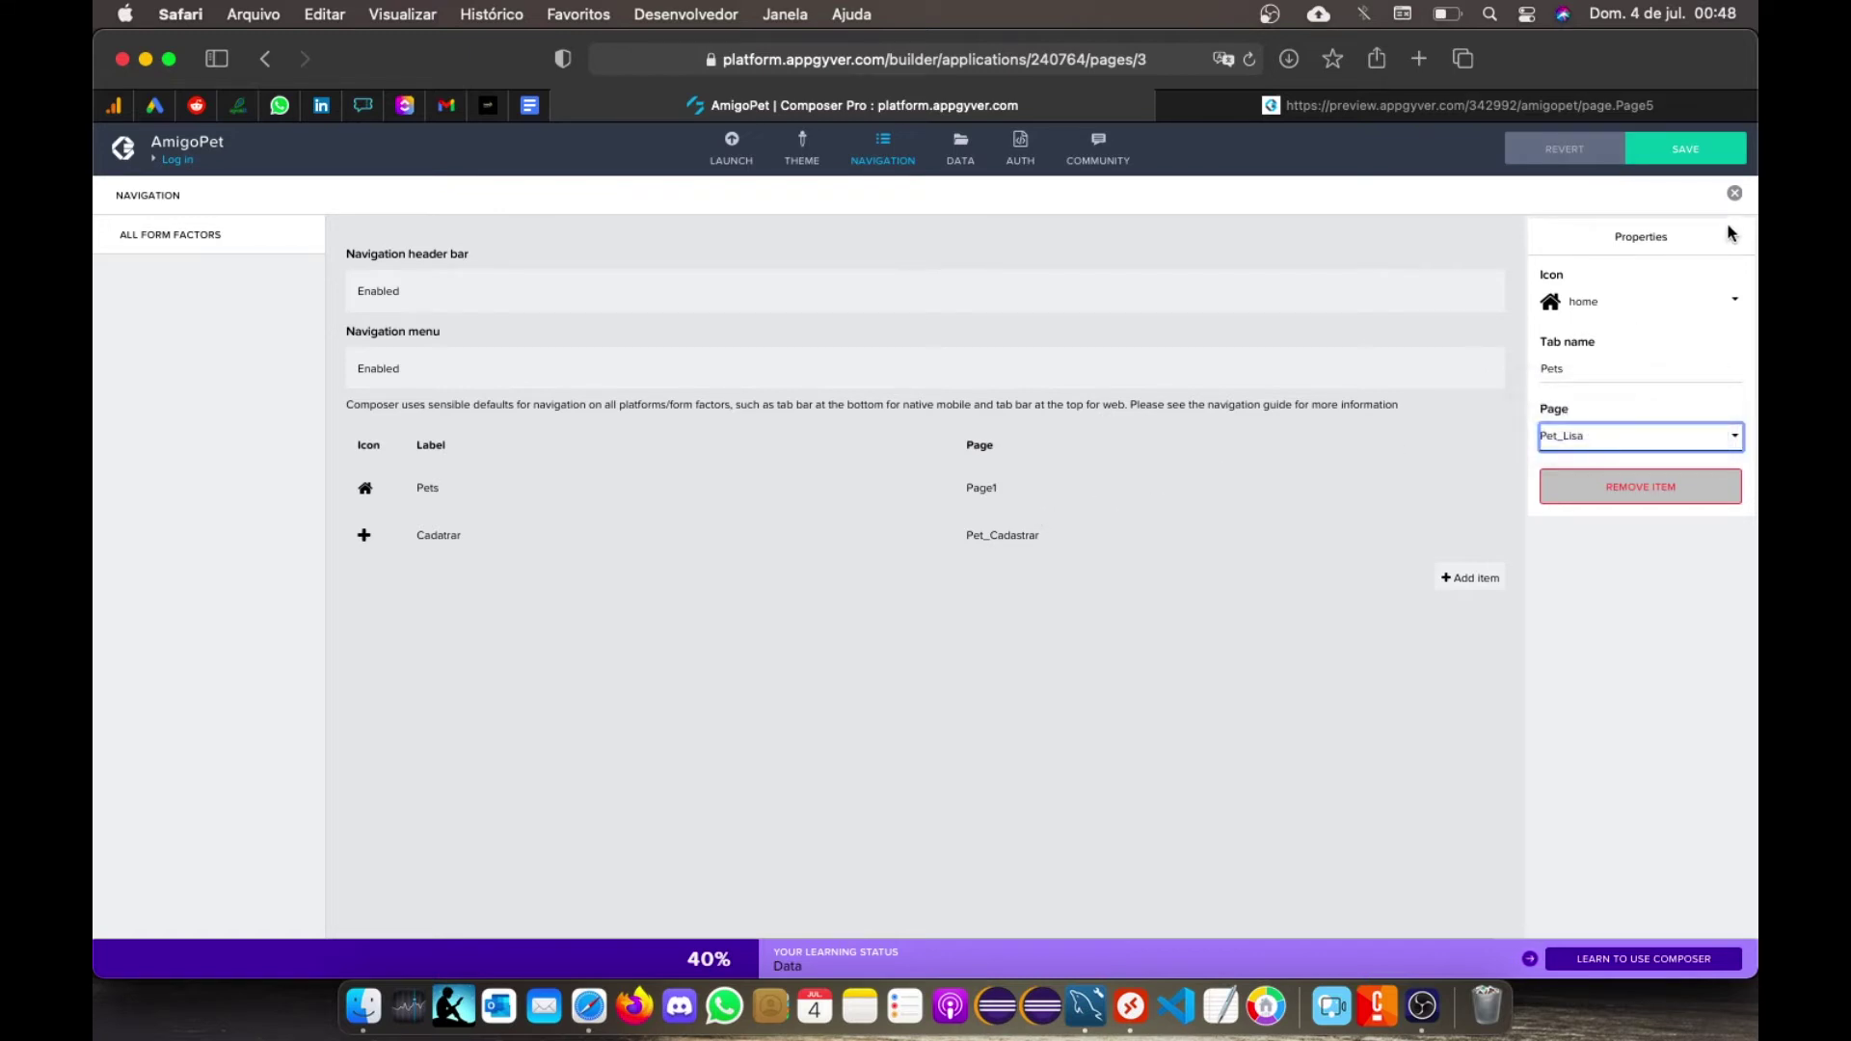
left_click(1696, 157)
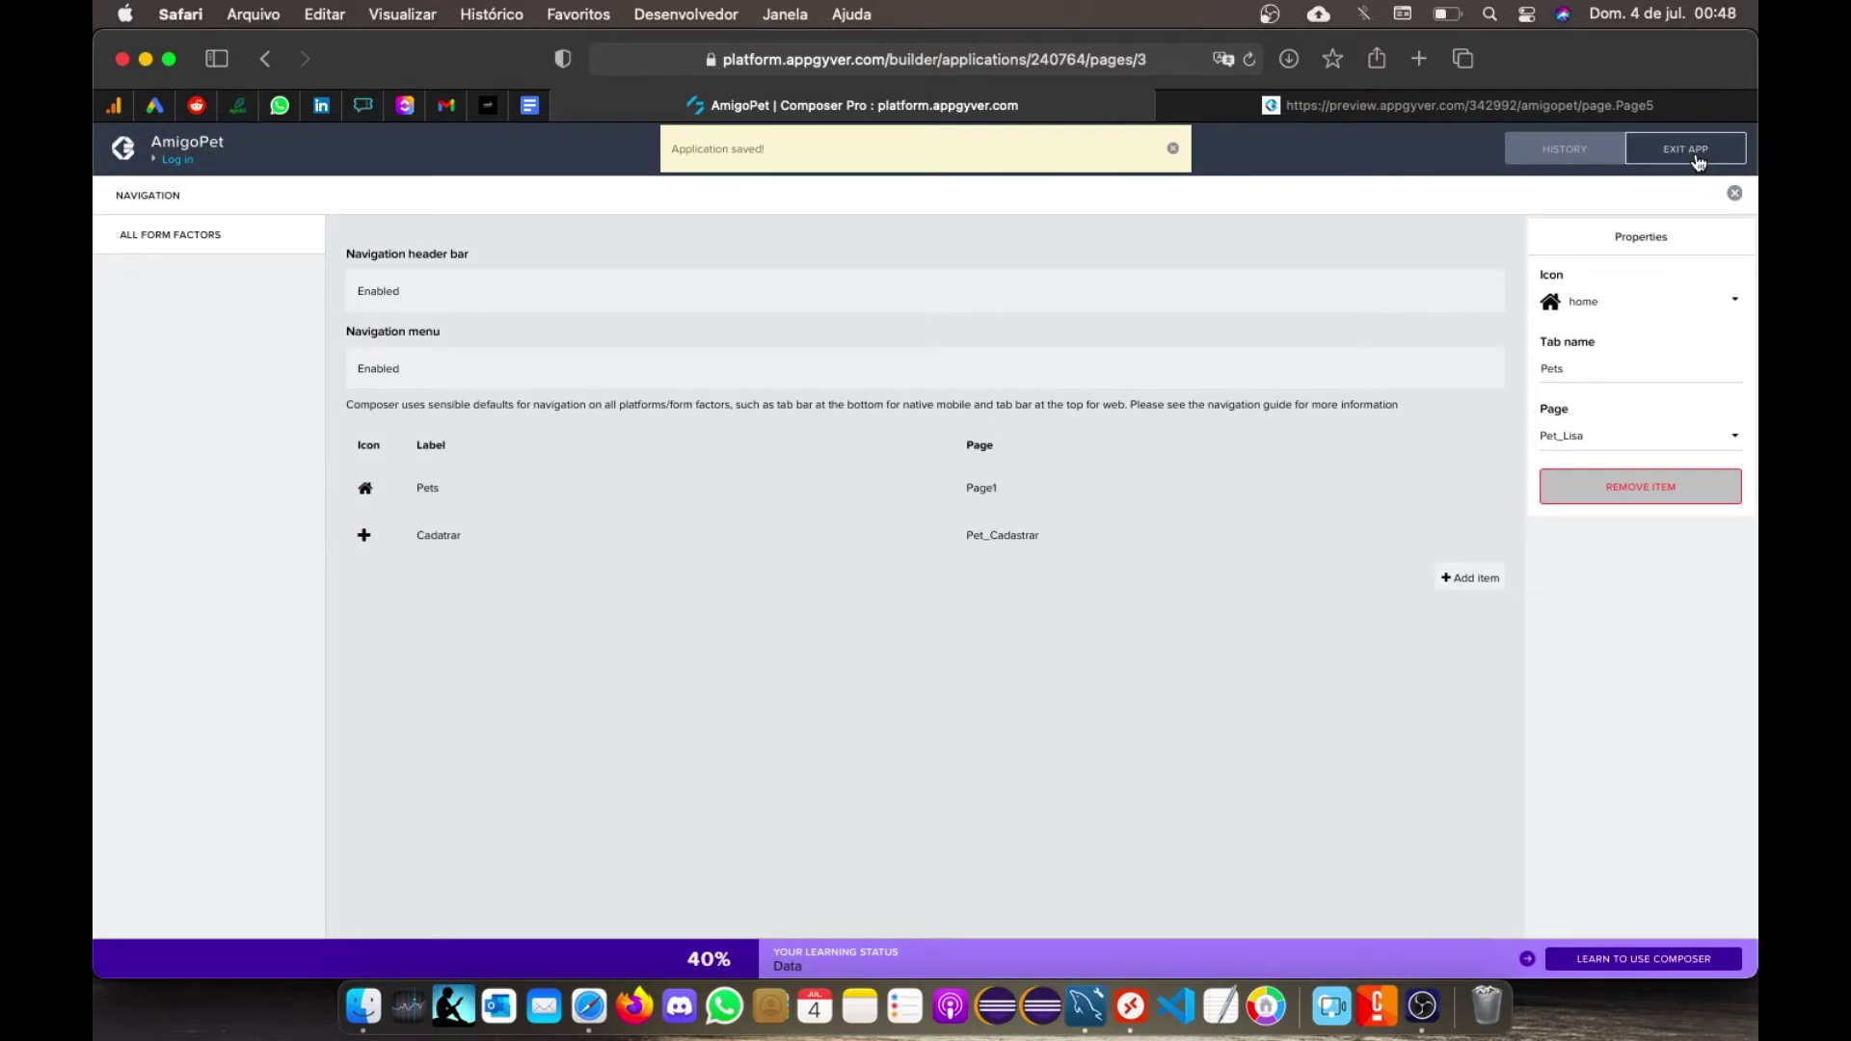
Step: Log in to the app preview with empty credentials and test switching between the Pets and Cadatrar navigation items
left_click(1447, 105)
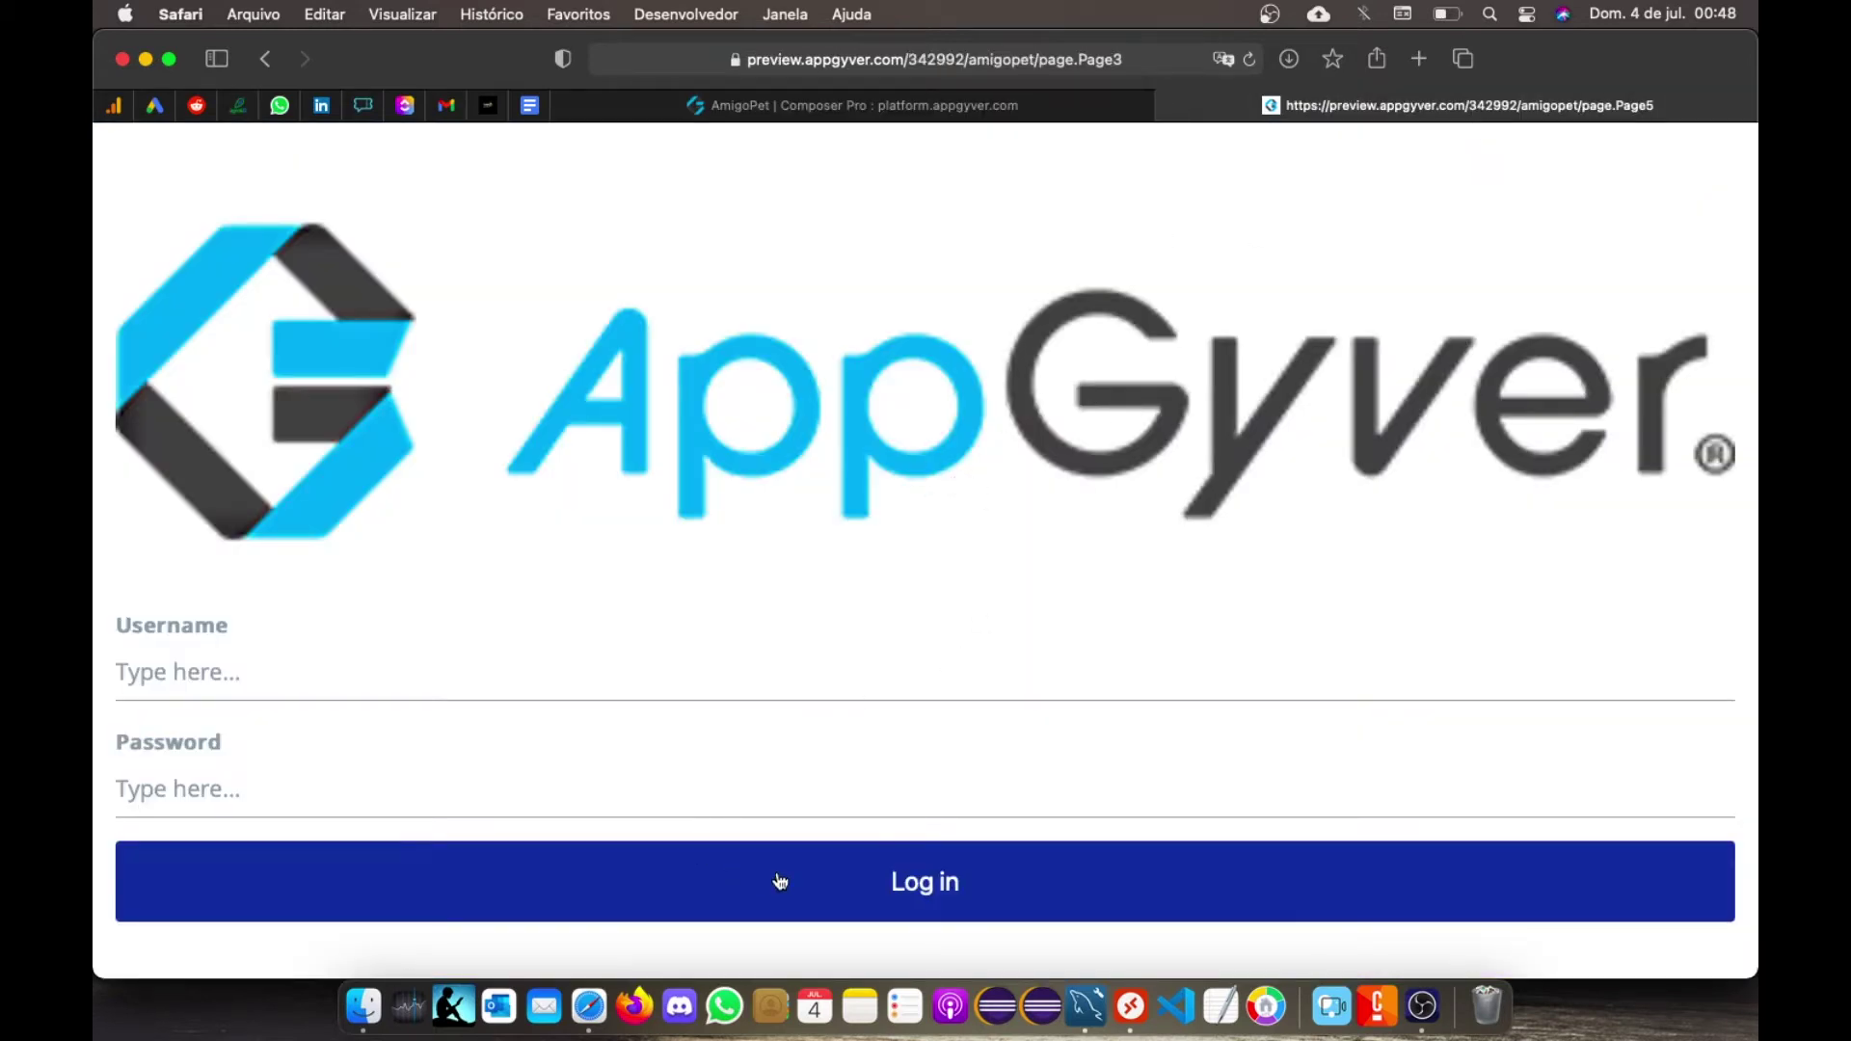
left_click(810, 902)
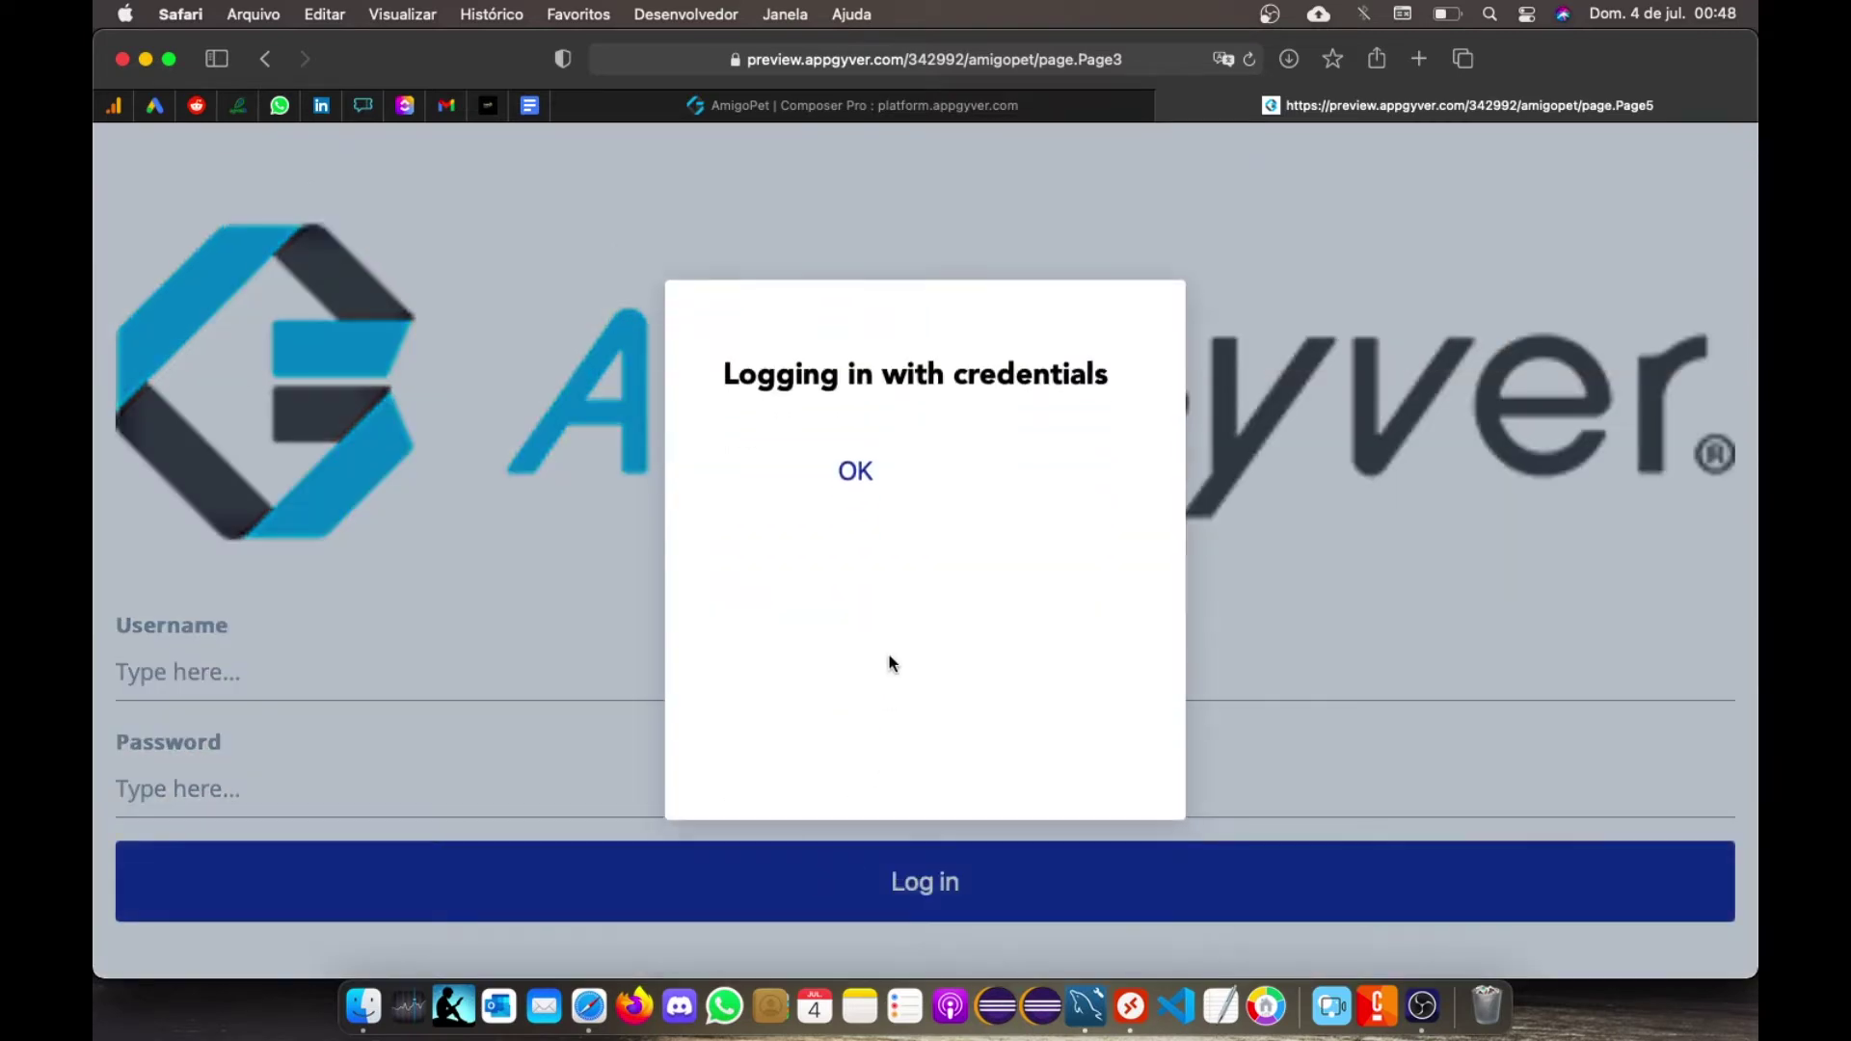
left_click(854, 469)
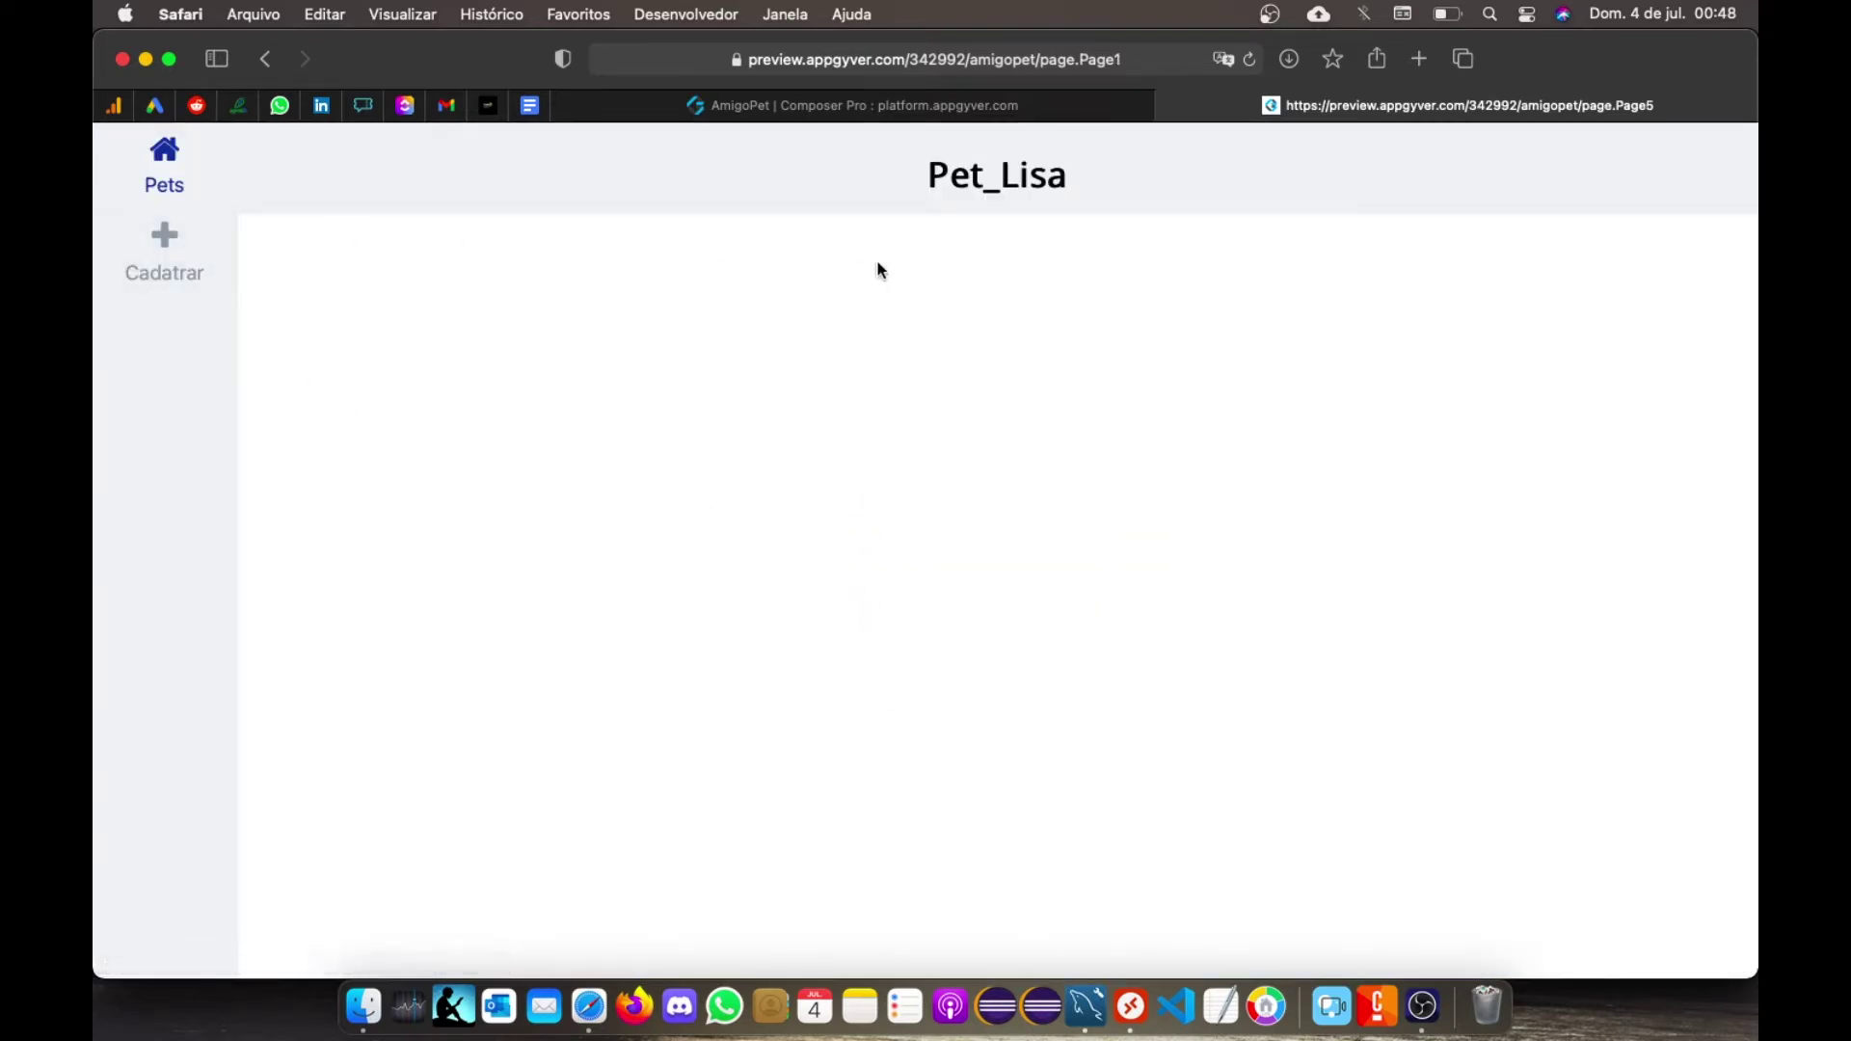
left_click(169, 246)
left_click(164, 159)
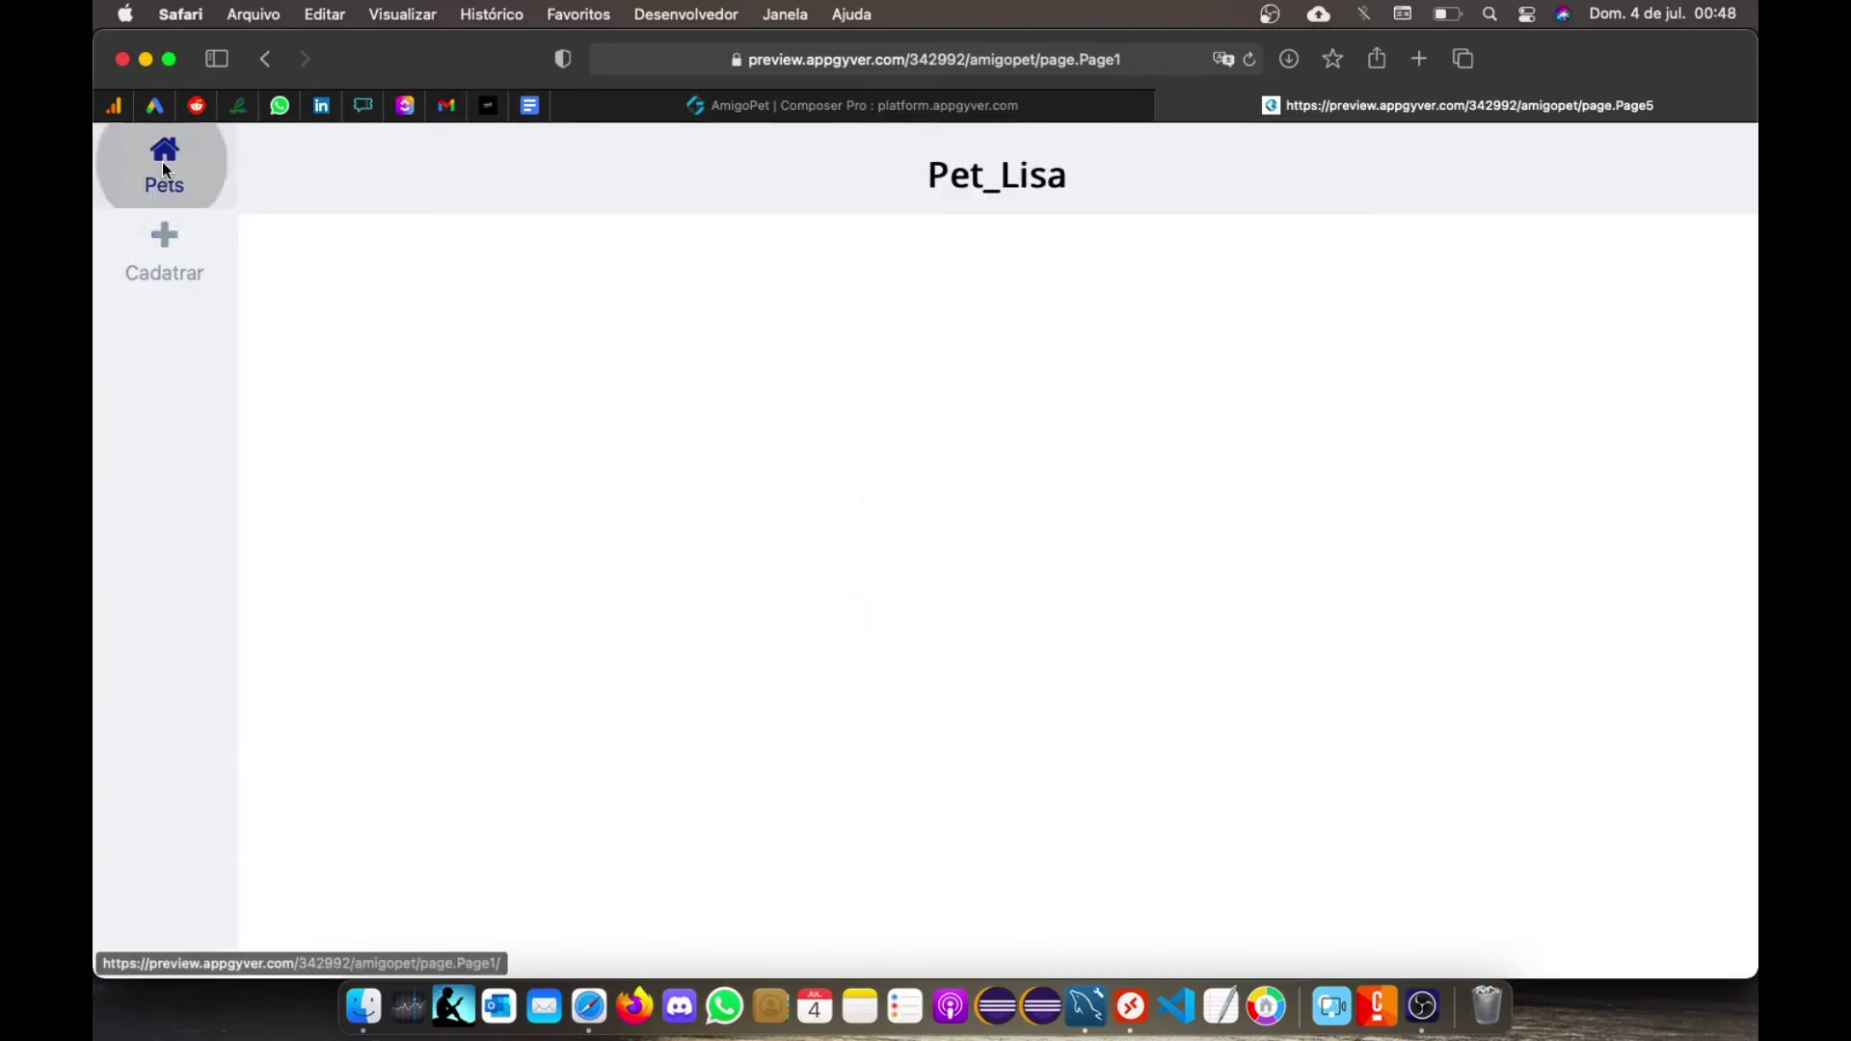
left_click(166, 267)
left_click(164, 178)
left_click(165, 246)
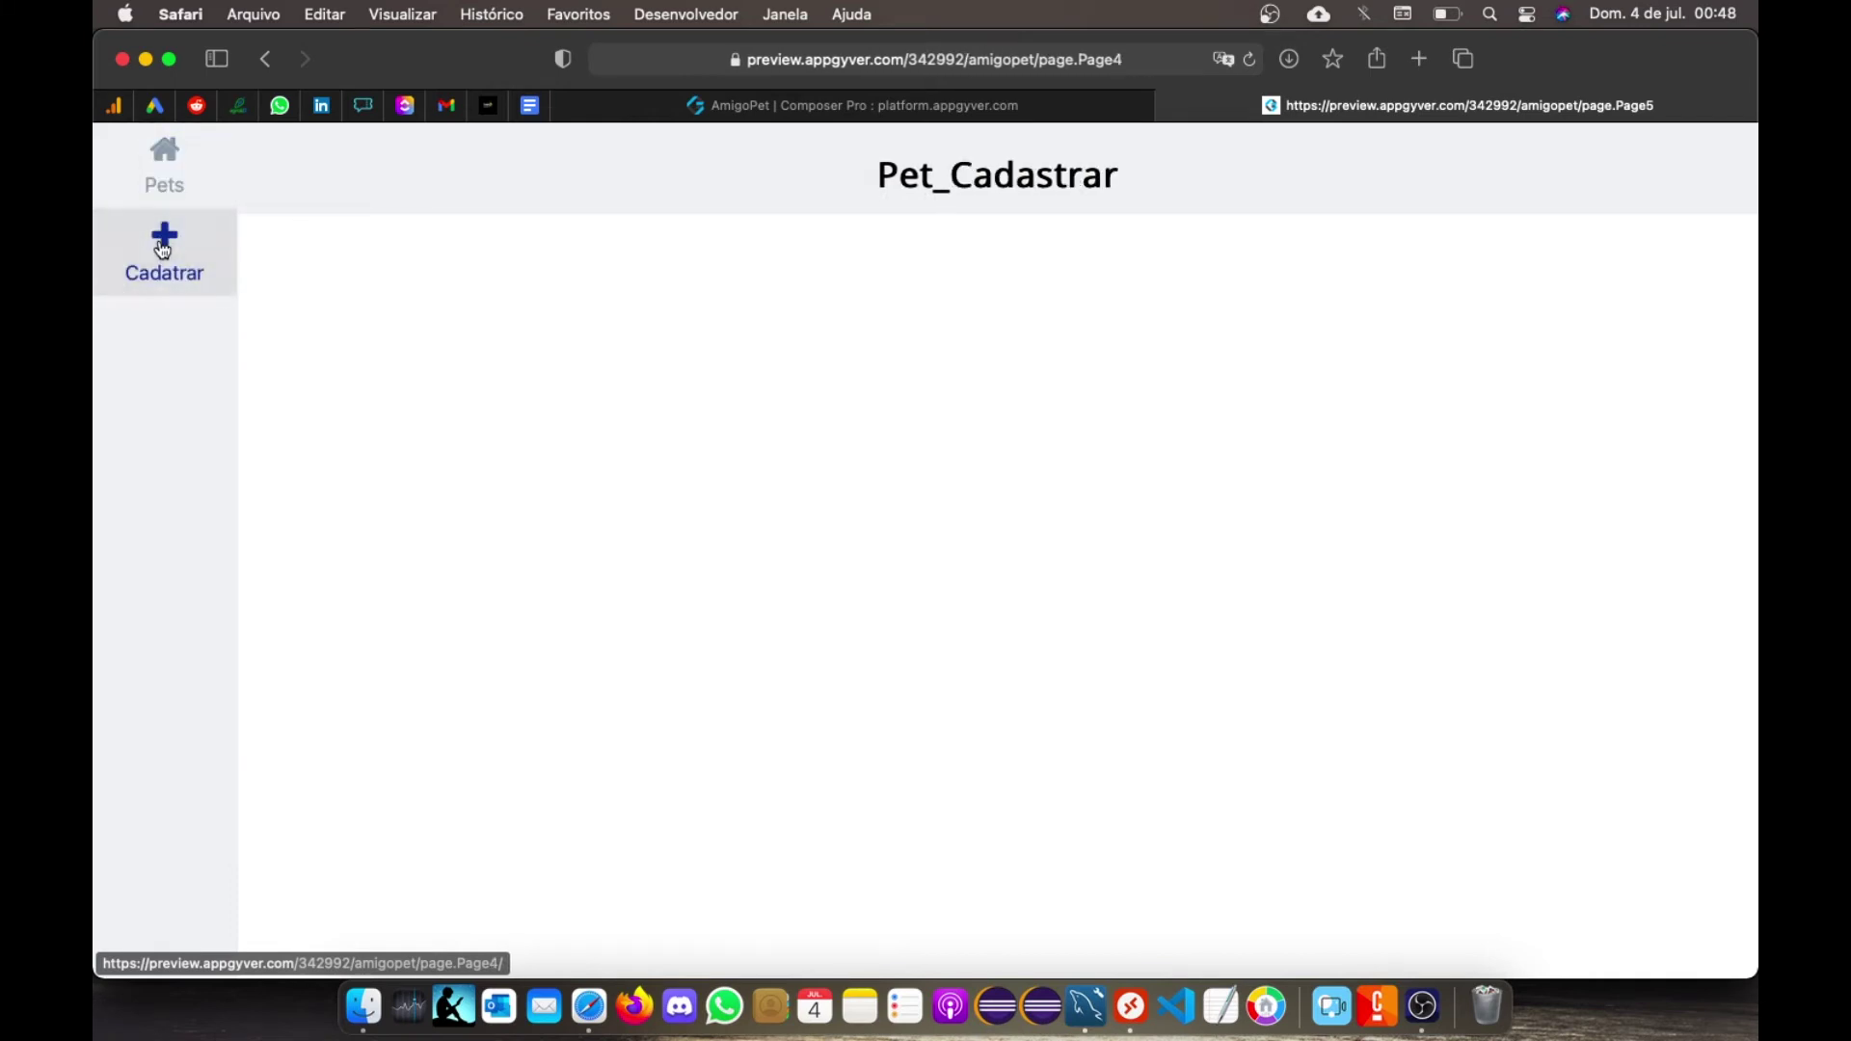
Step: Return from the preview to the AppGyver composer, open the Pet_Lisa page in view mode and rename it as Pet_Lista
left_click(161, 181)
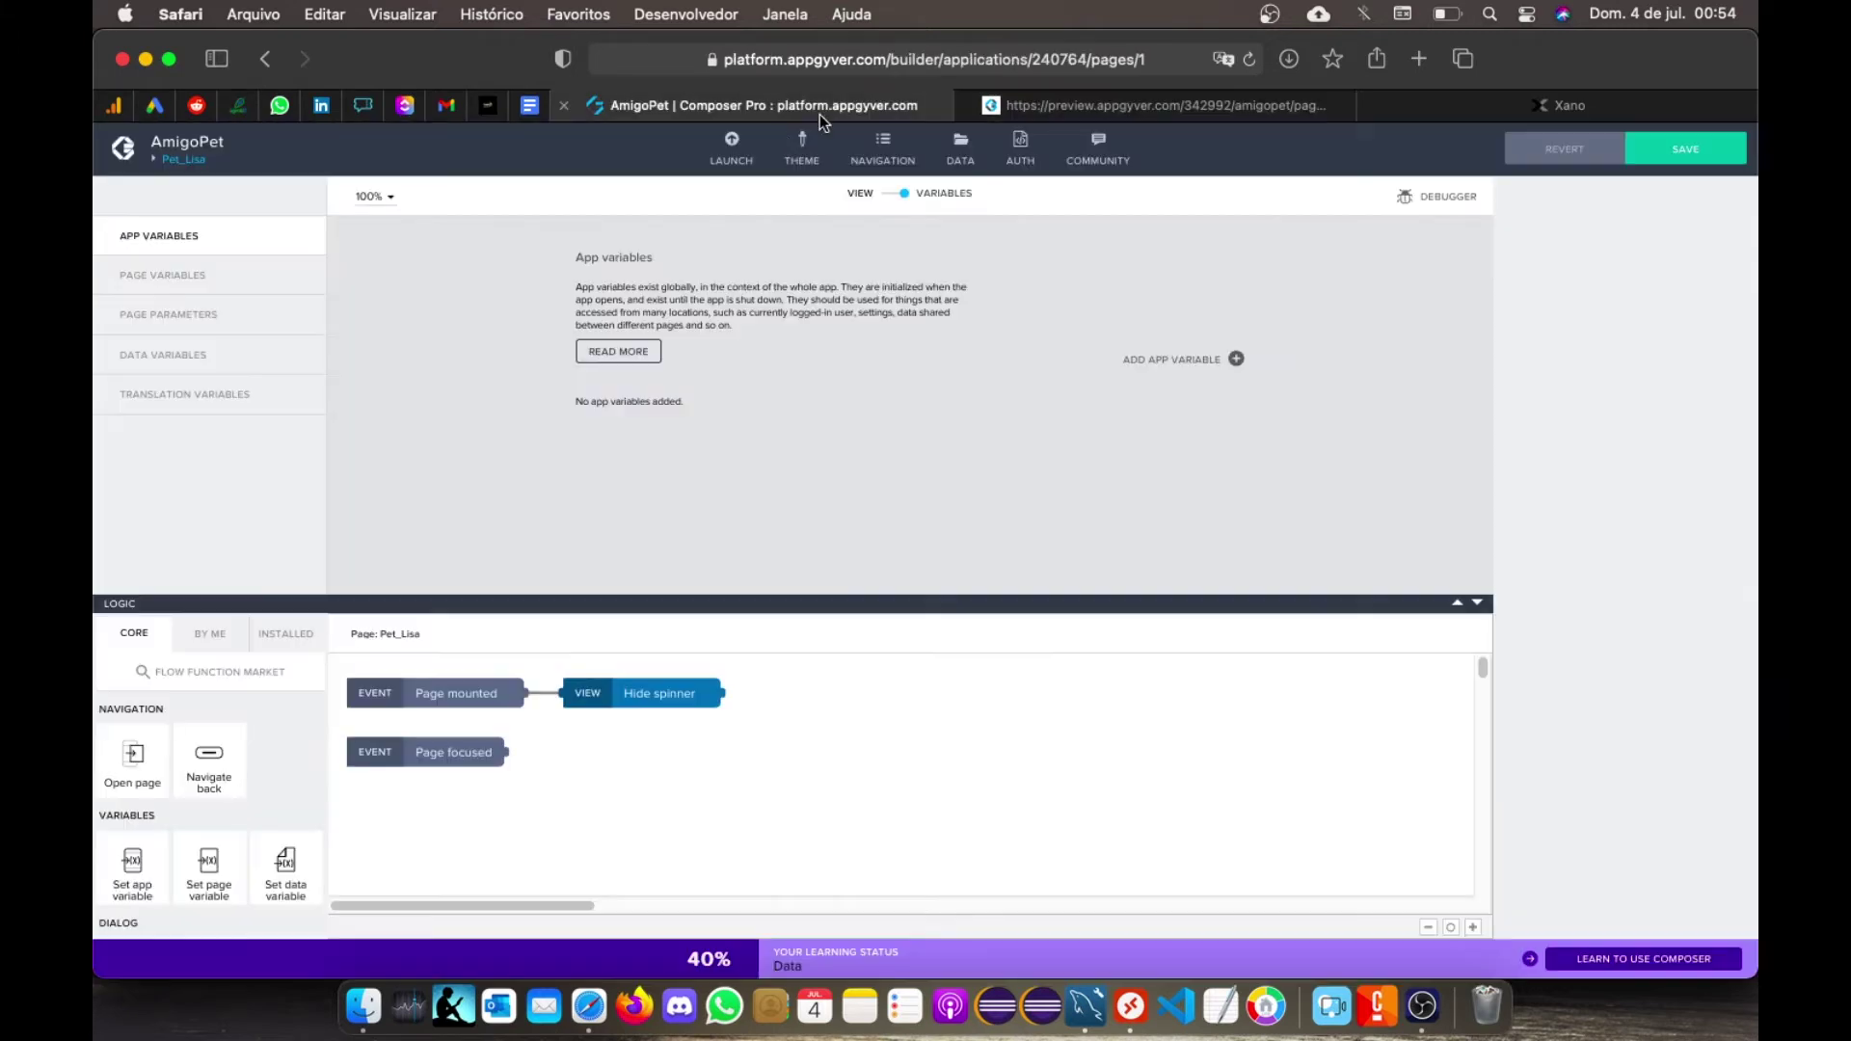
left_click(819, 108)
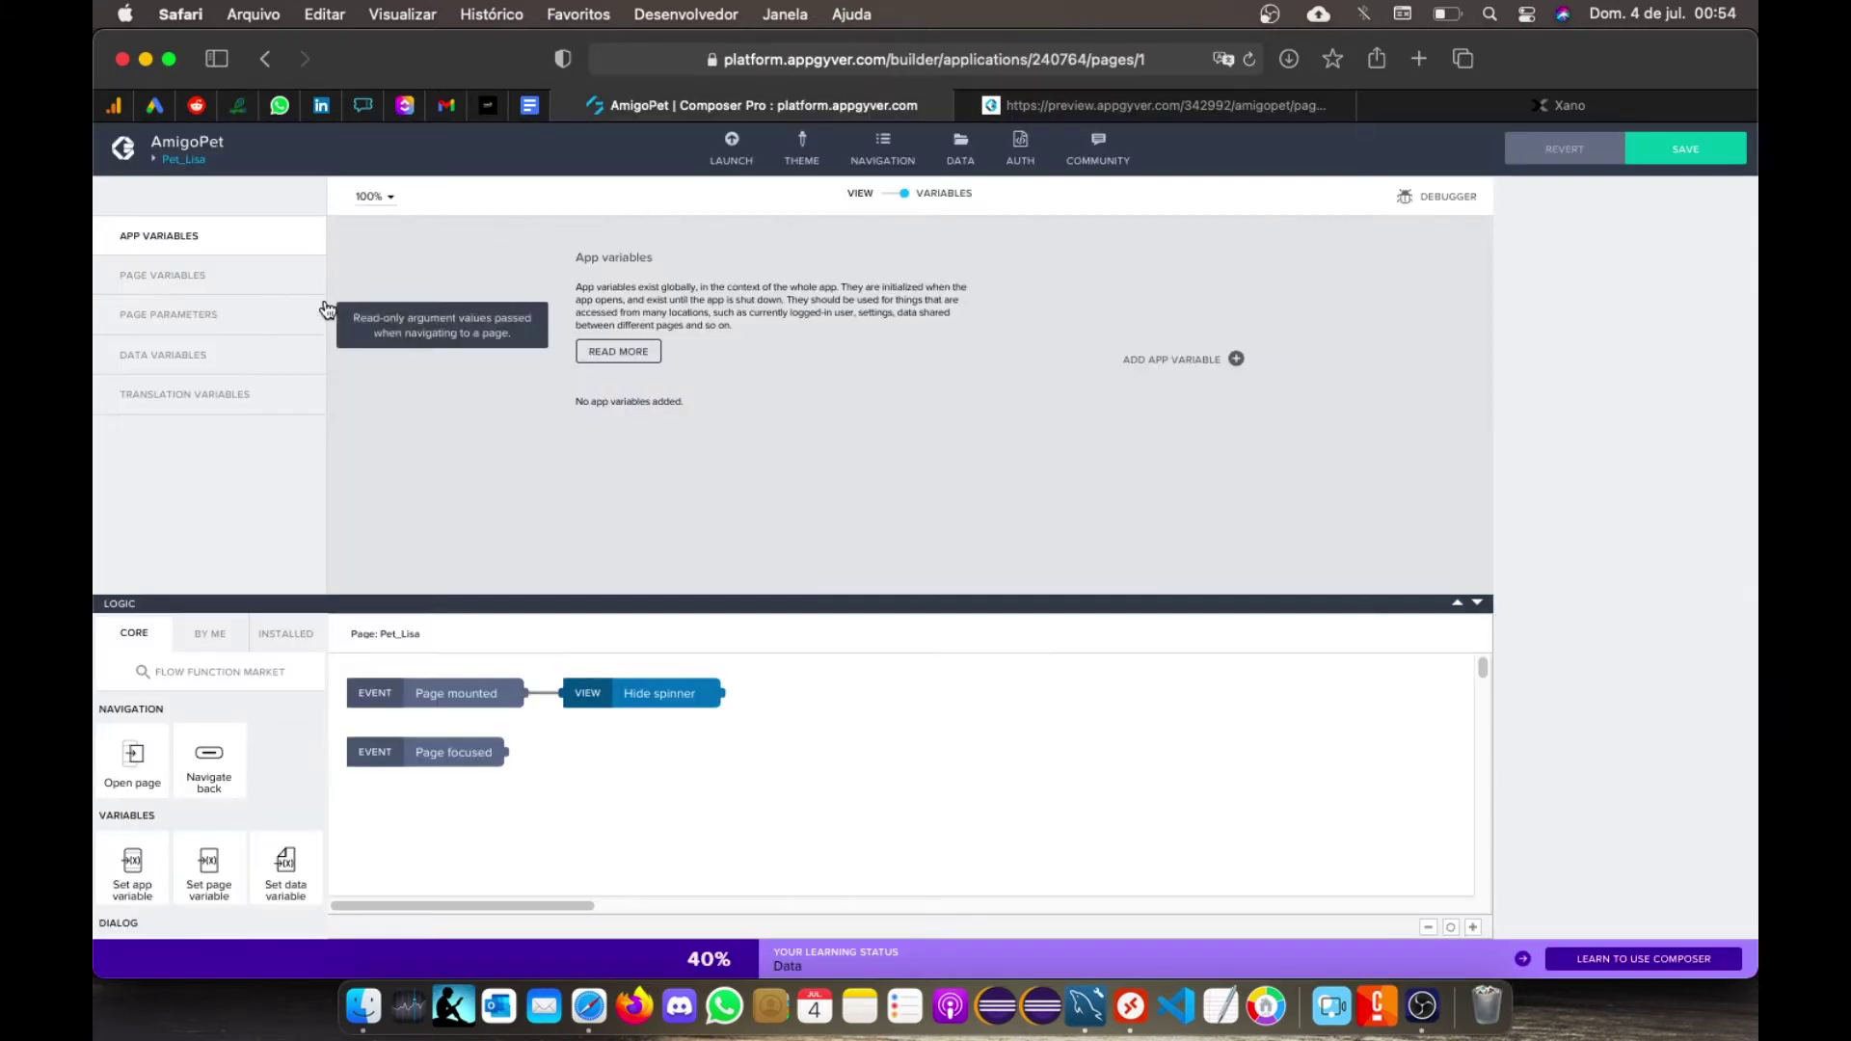
left_click(183, 160)
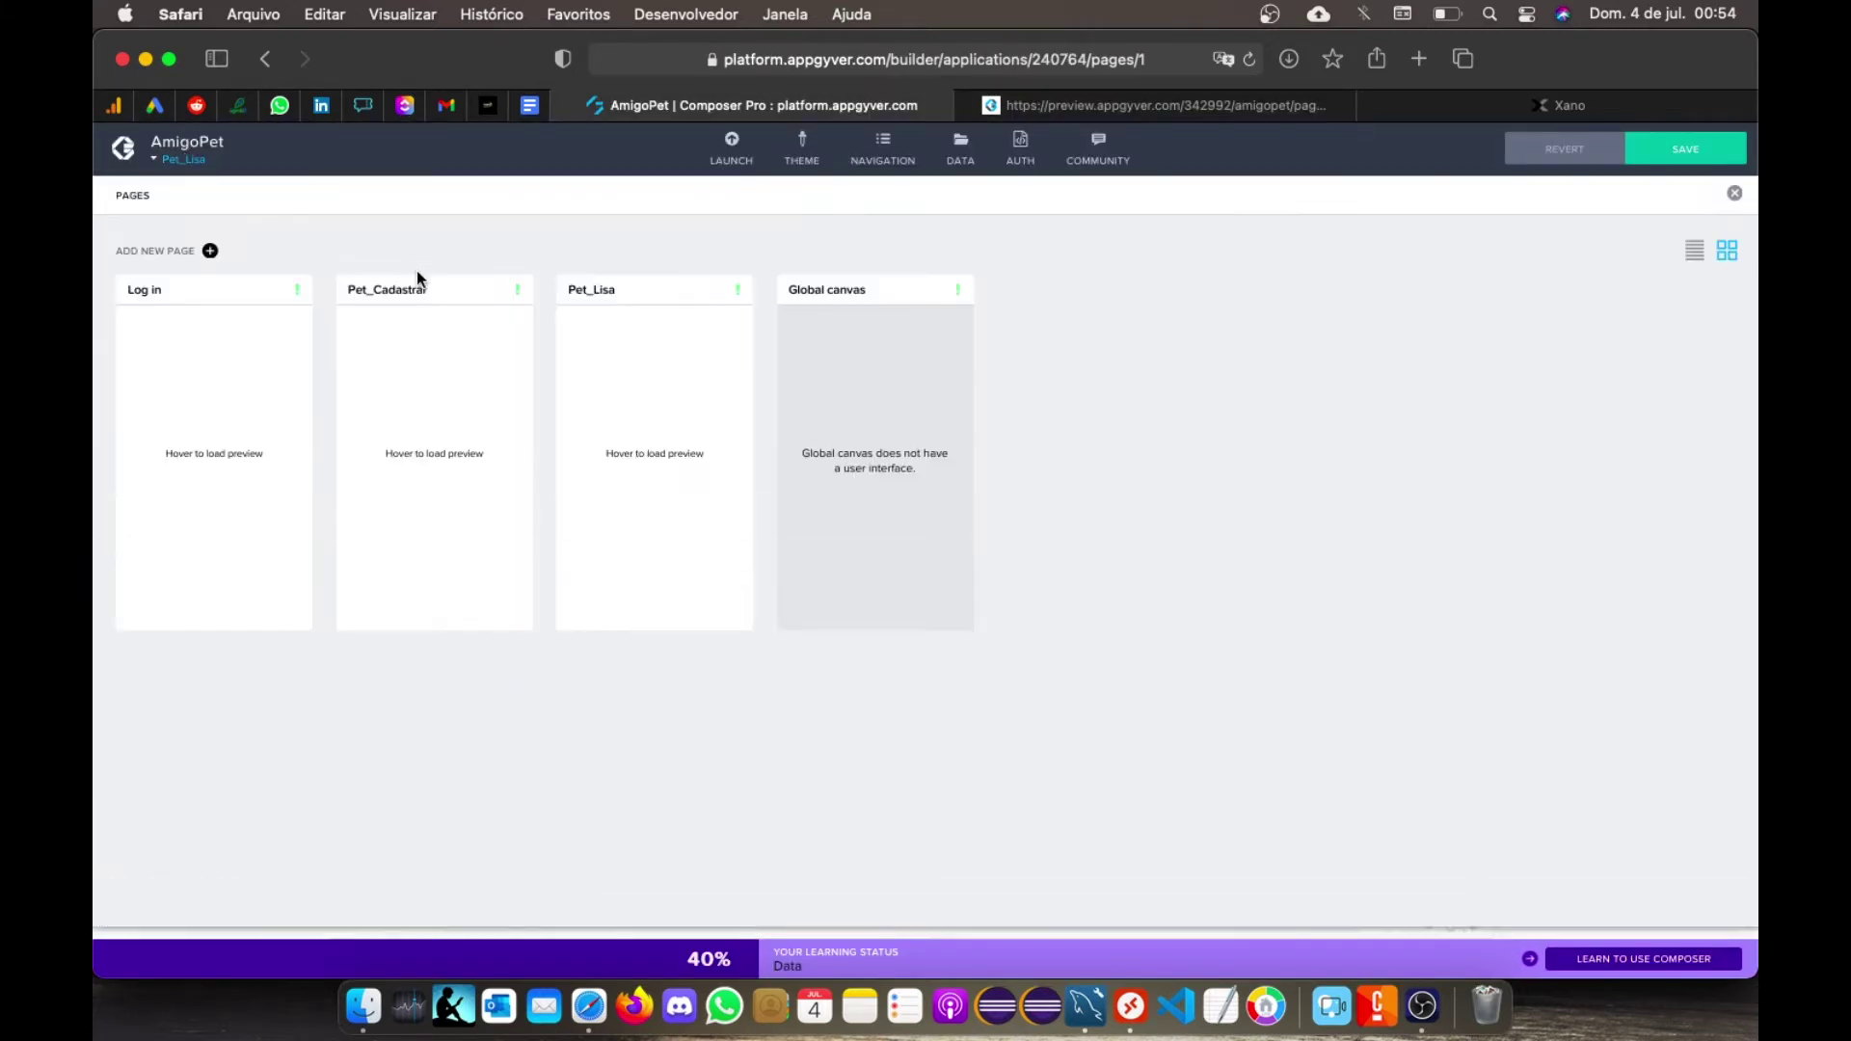
double_click(642, 300)
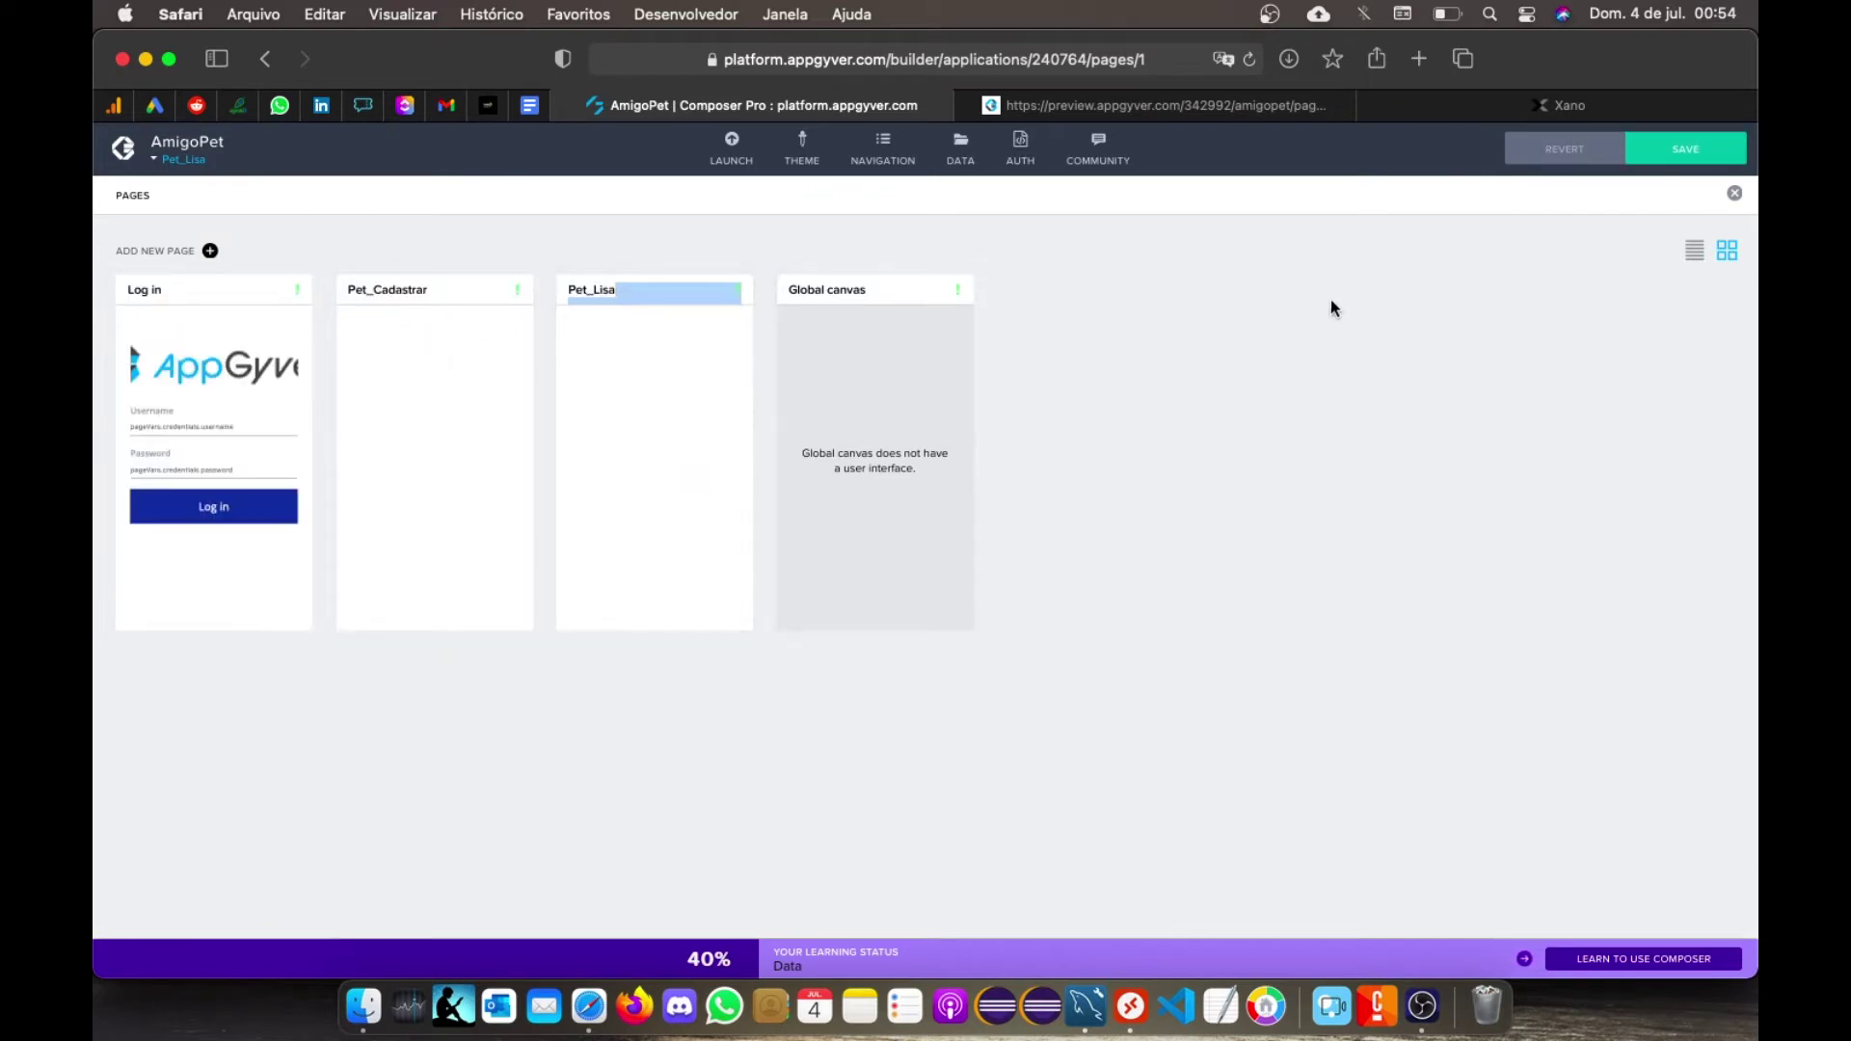
left_click(1678, 148)
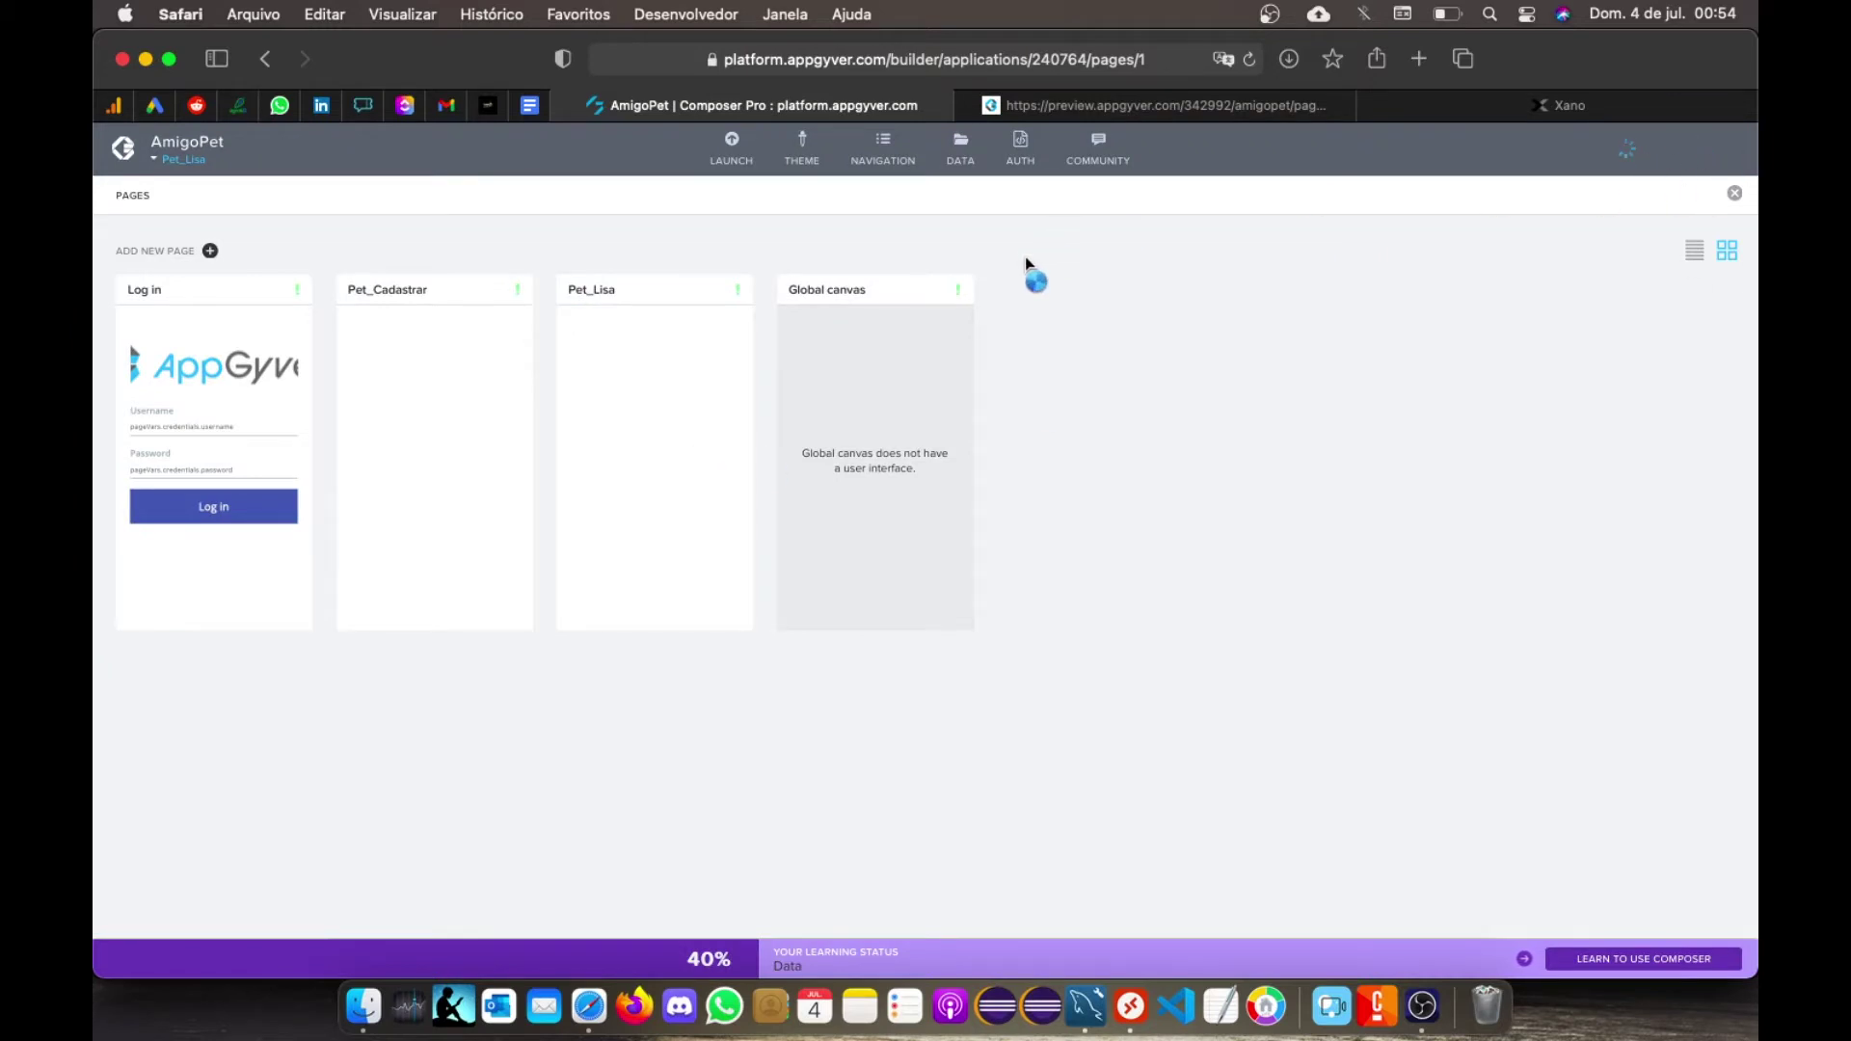
left_click(642, 372)
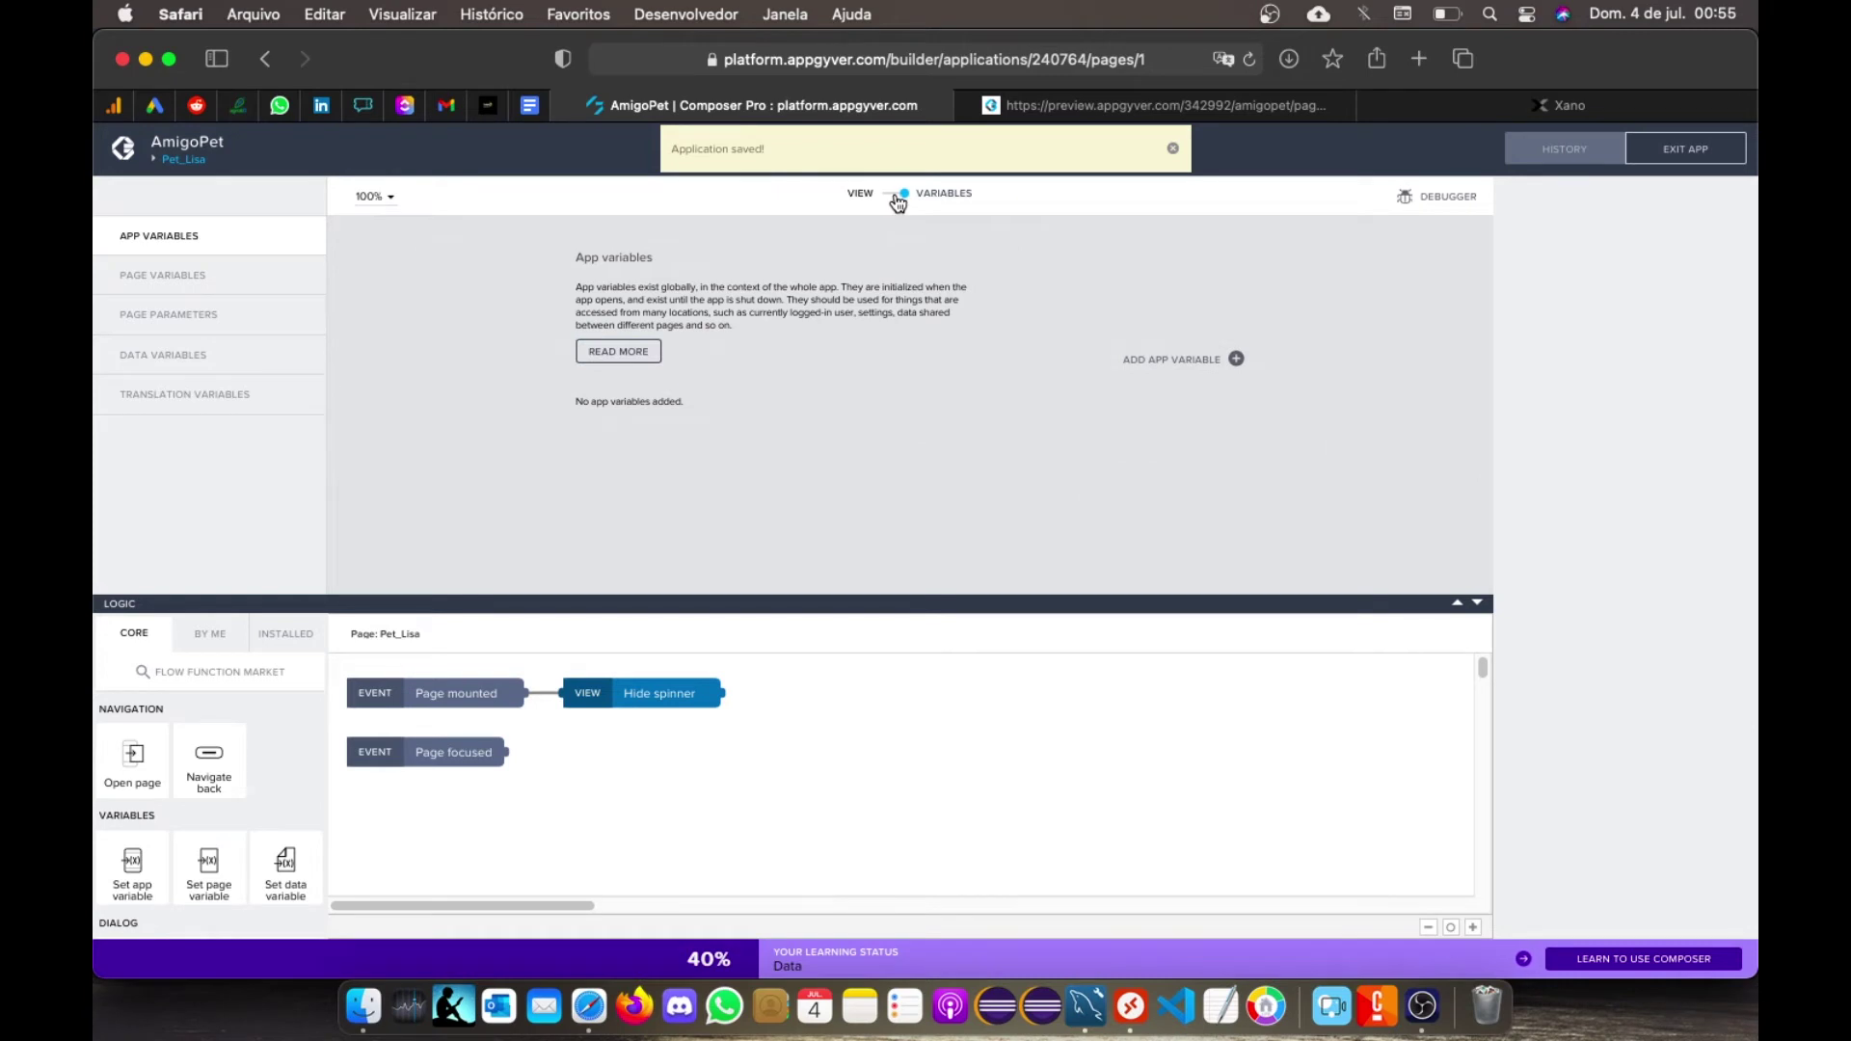
left_click(896, 198)
left_click(1567, 307)
type("t_Lista")
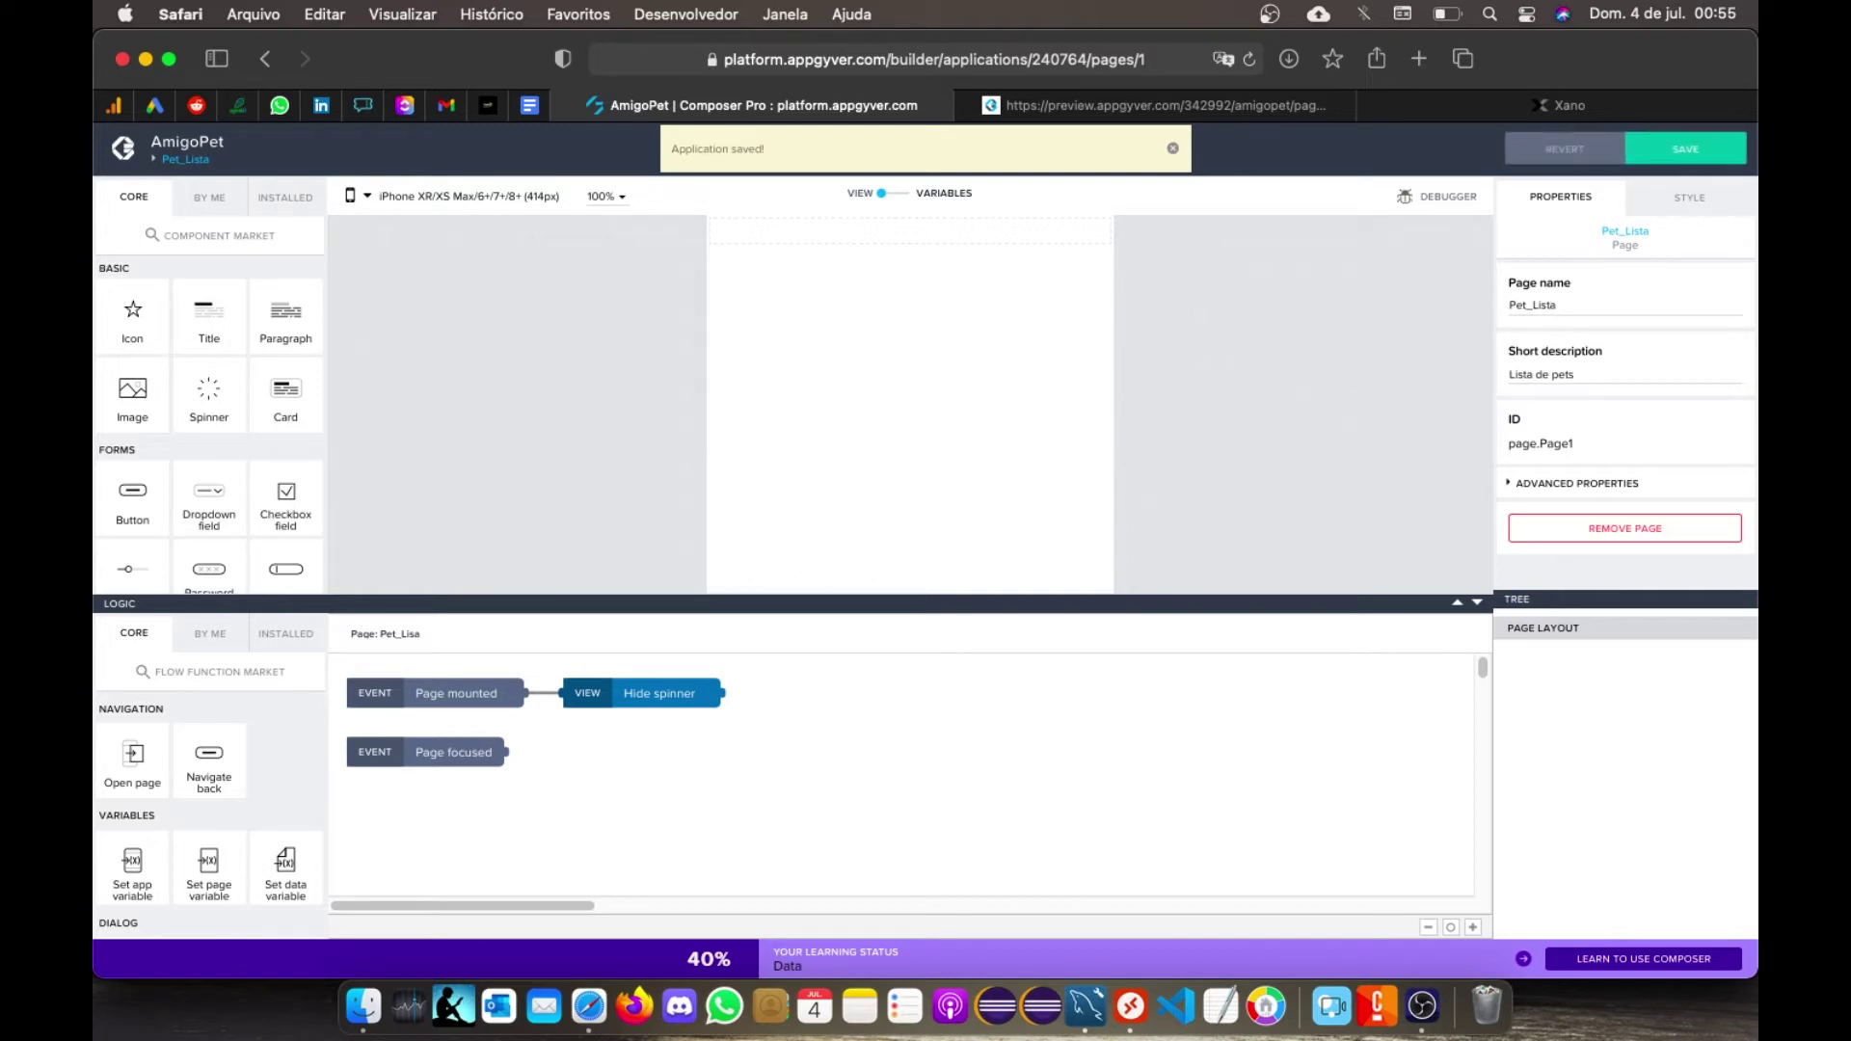
Step: Log in to the app preview with empty credentials to check the title of the pet list page
key("ctrl+Tab")
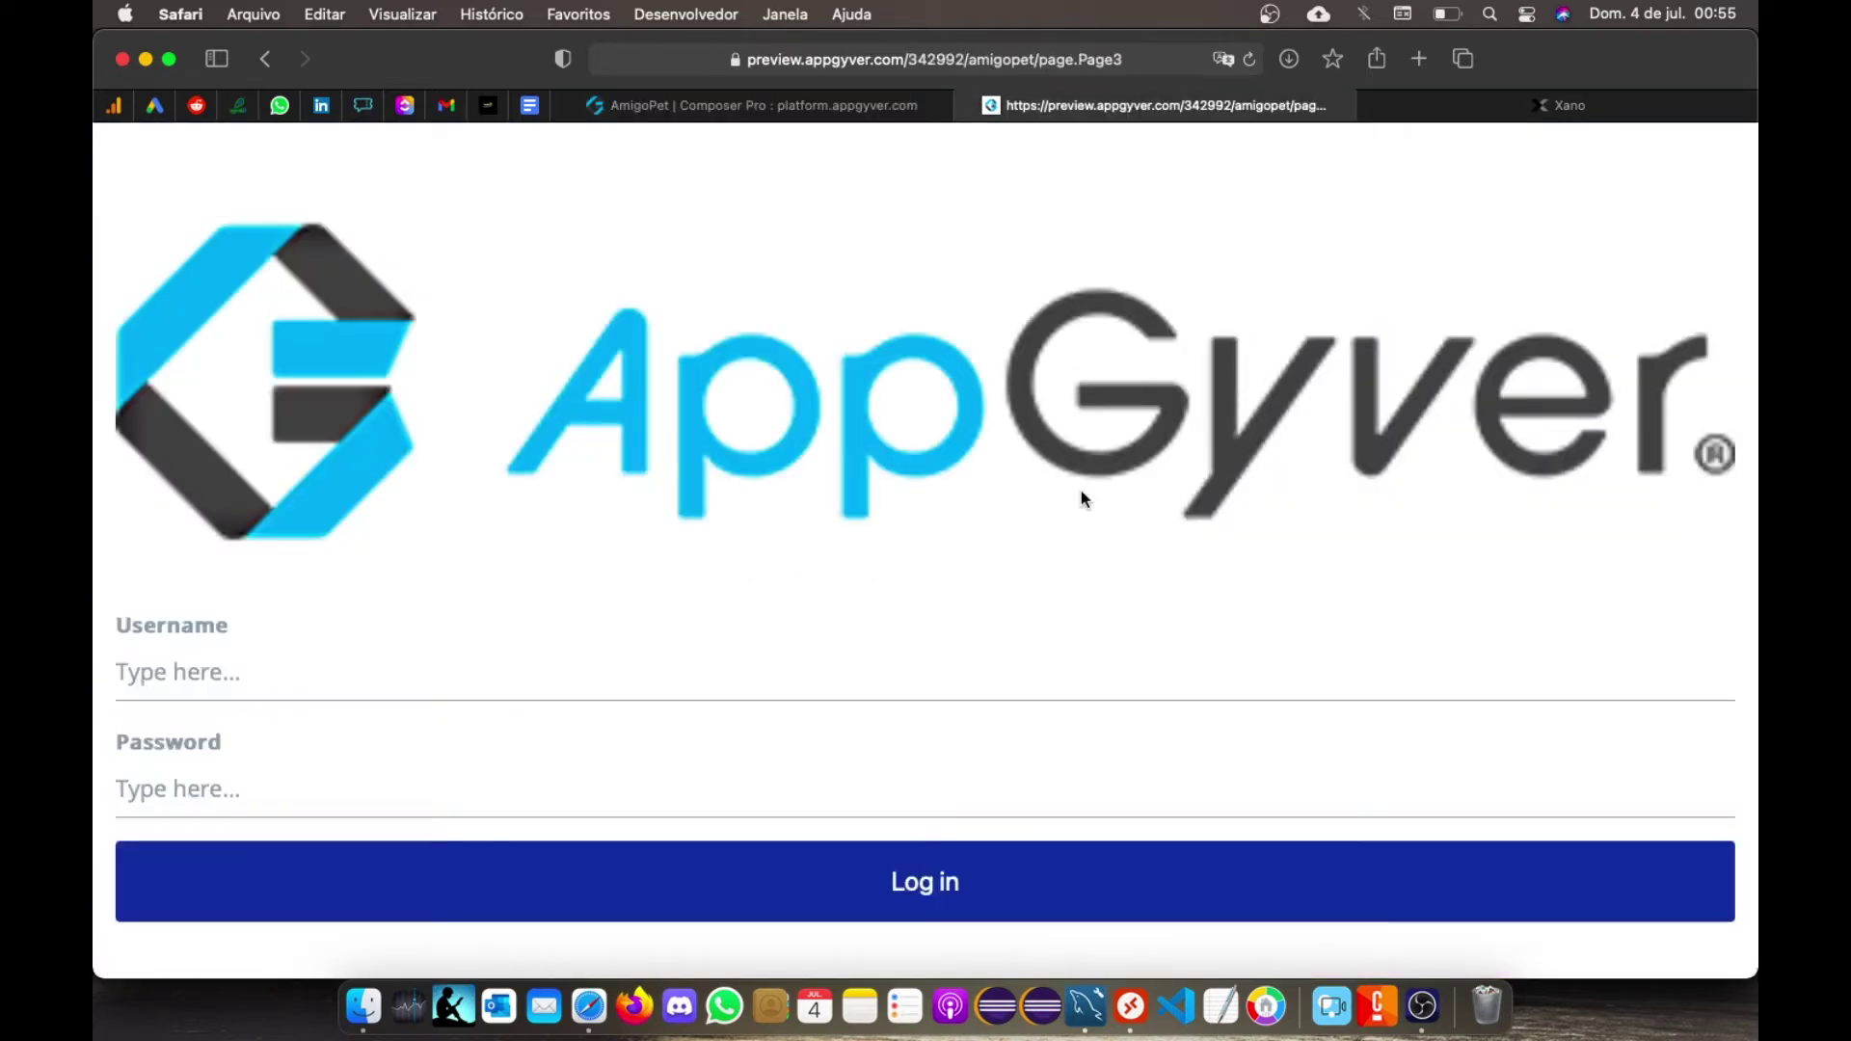
left_click(963, 877)
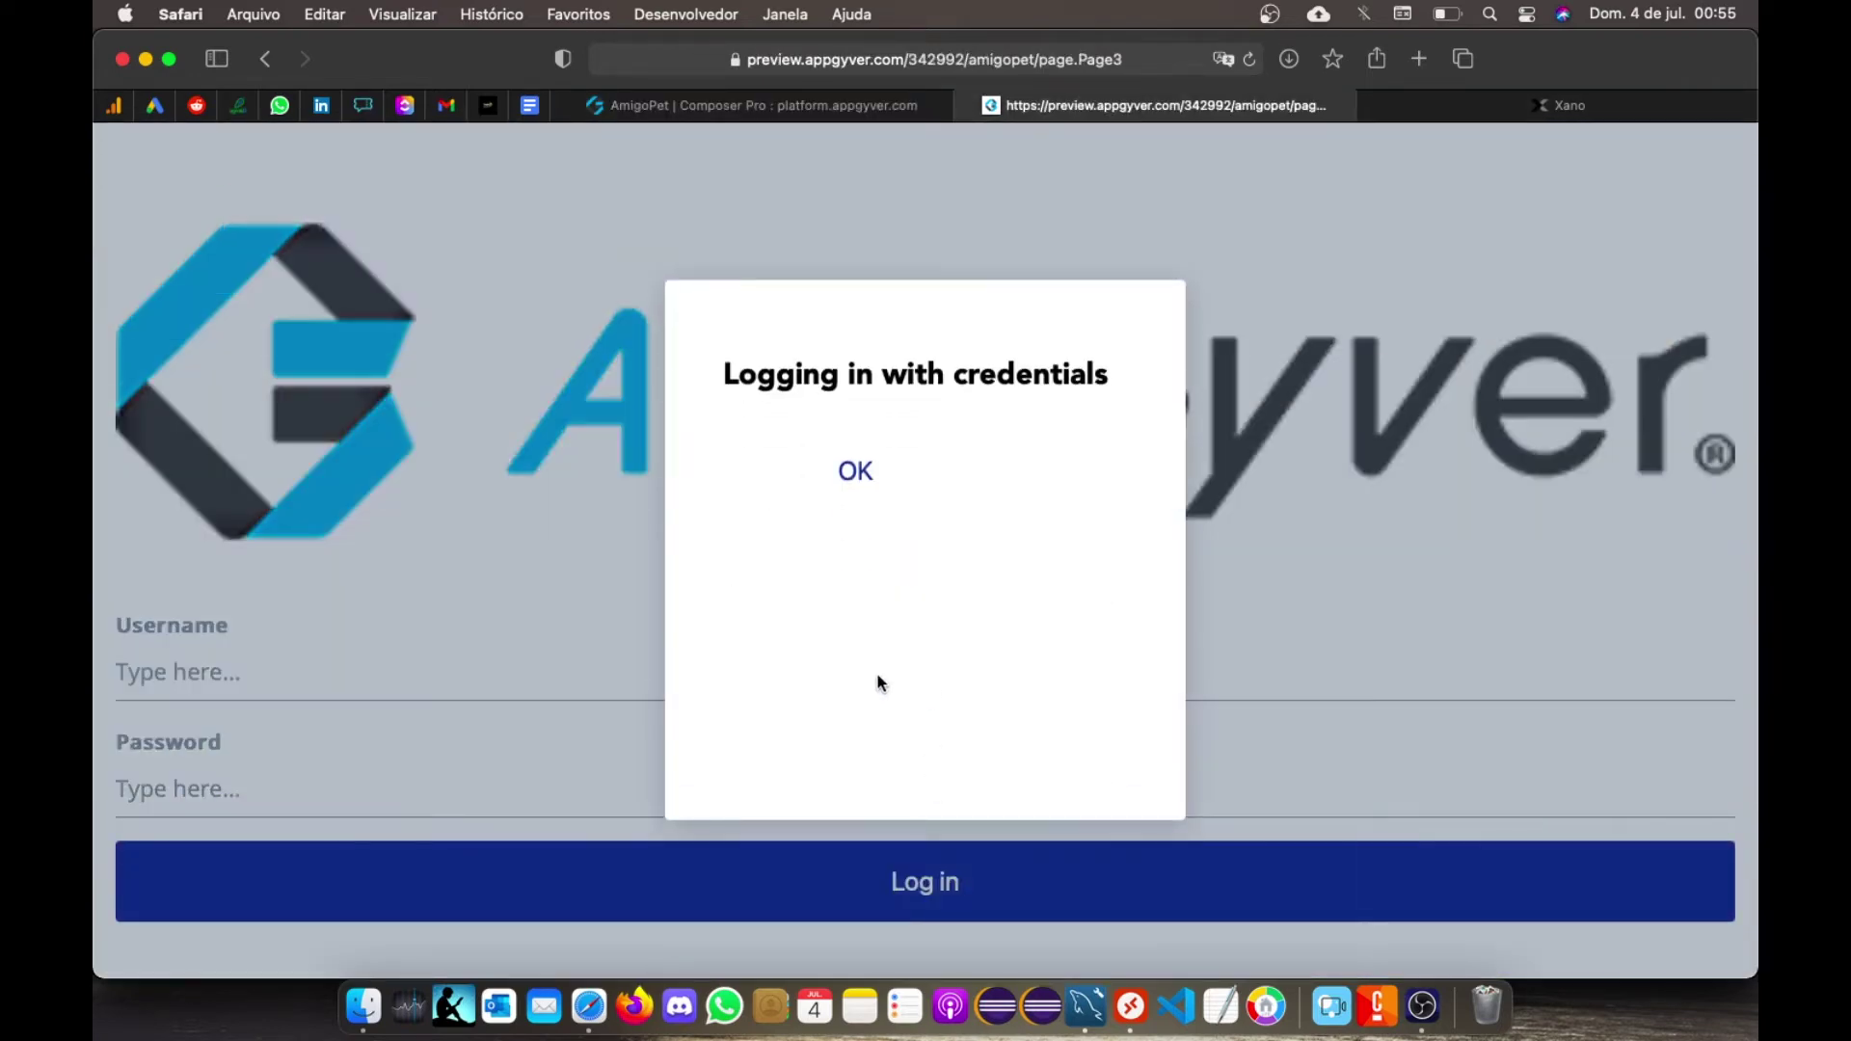
left_click(856, 471)
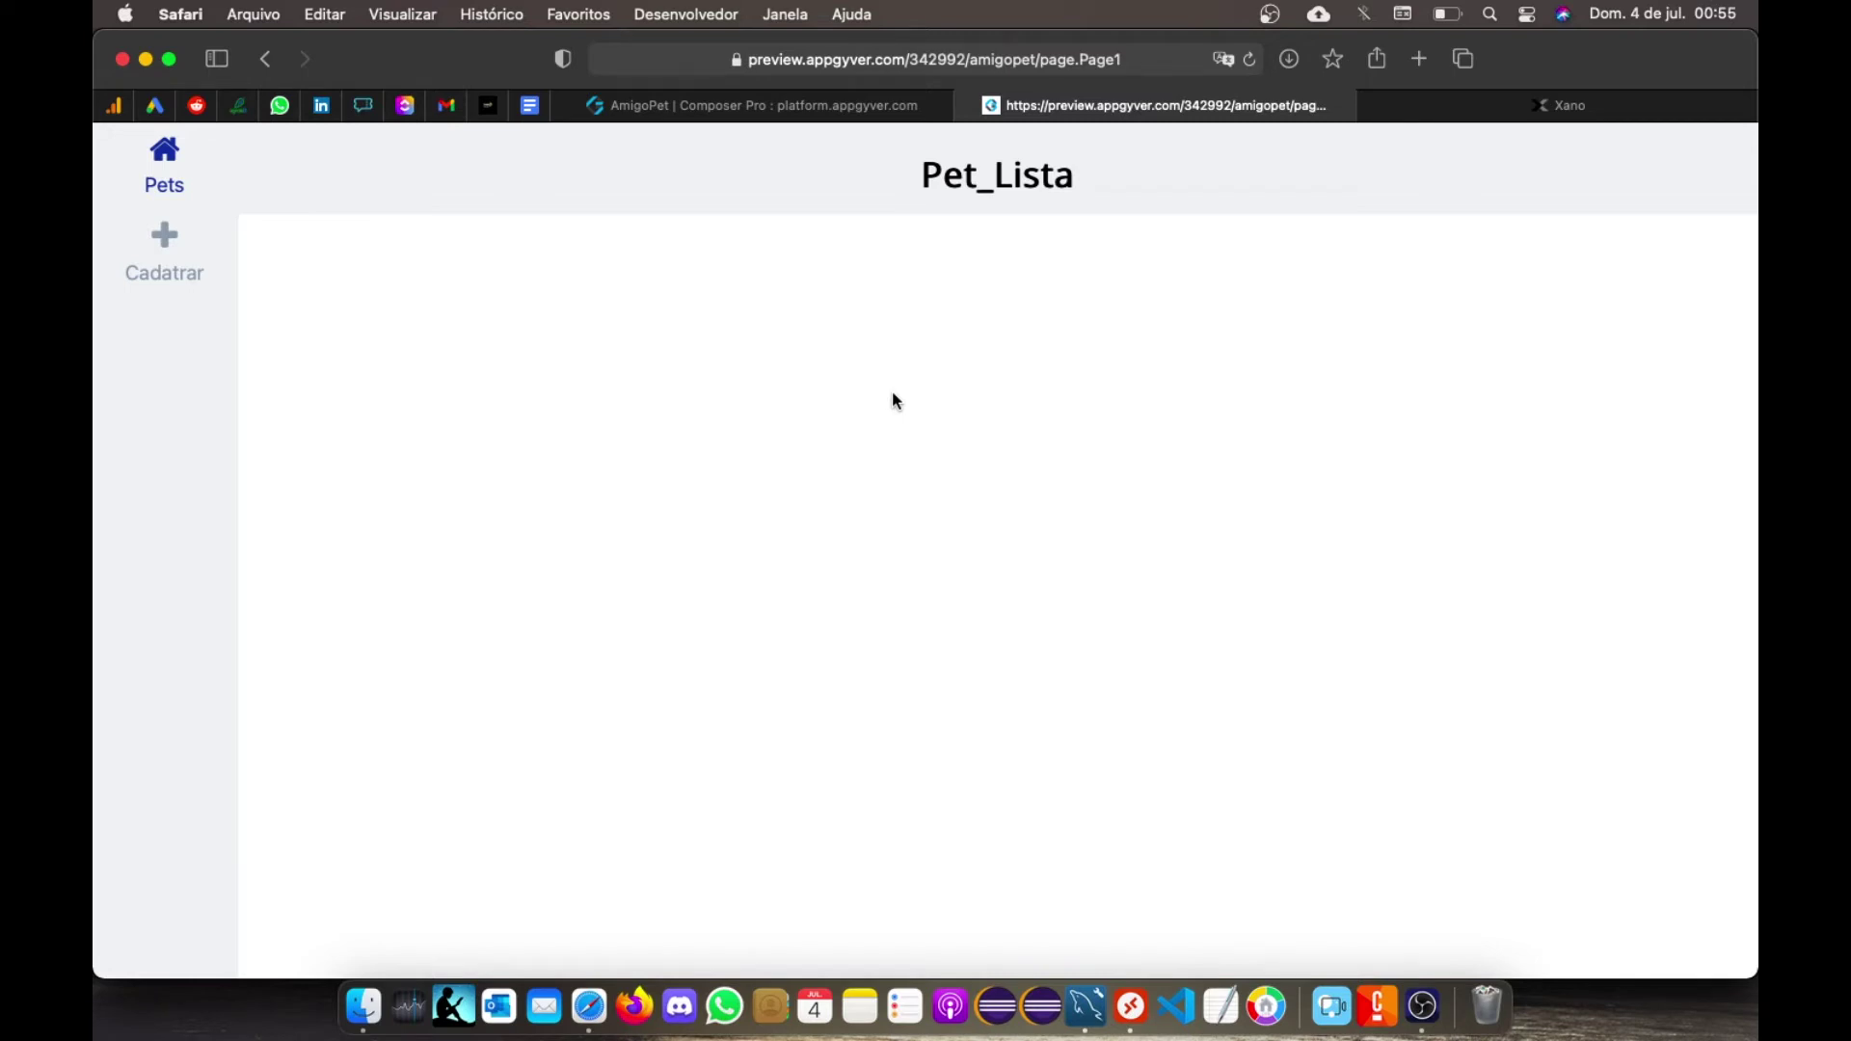
Step: Switch to Xano and add a database table named "pet" with basic CRUD endpoints in the Default API group
left_click(1491, 110)
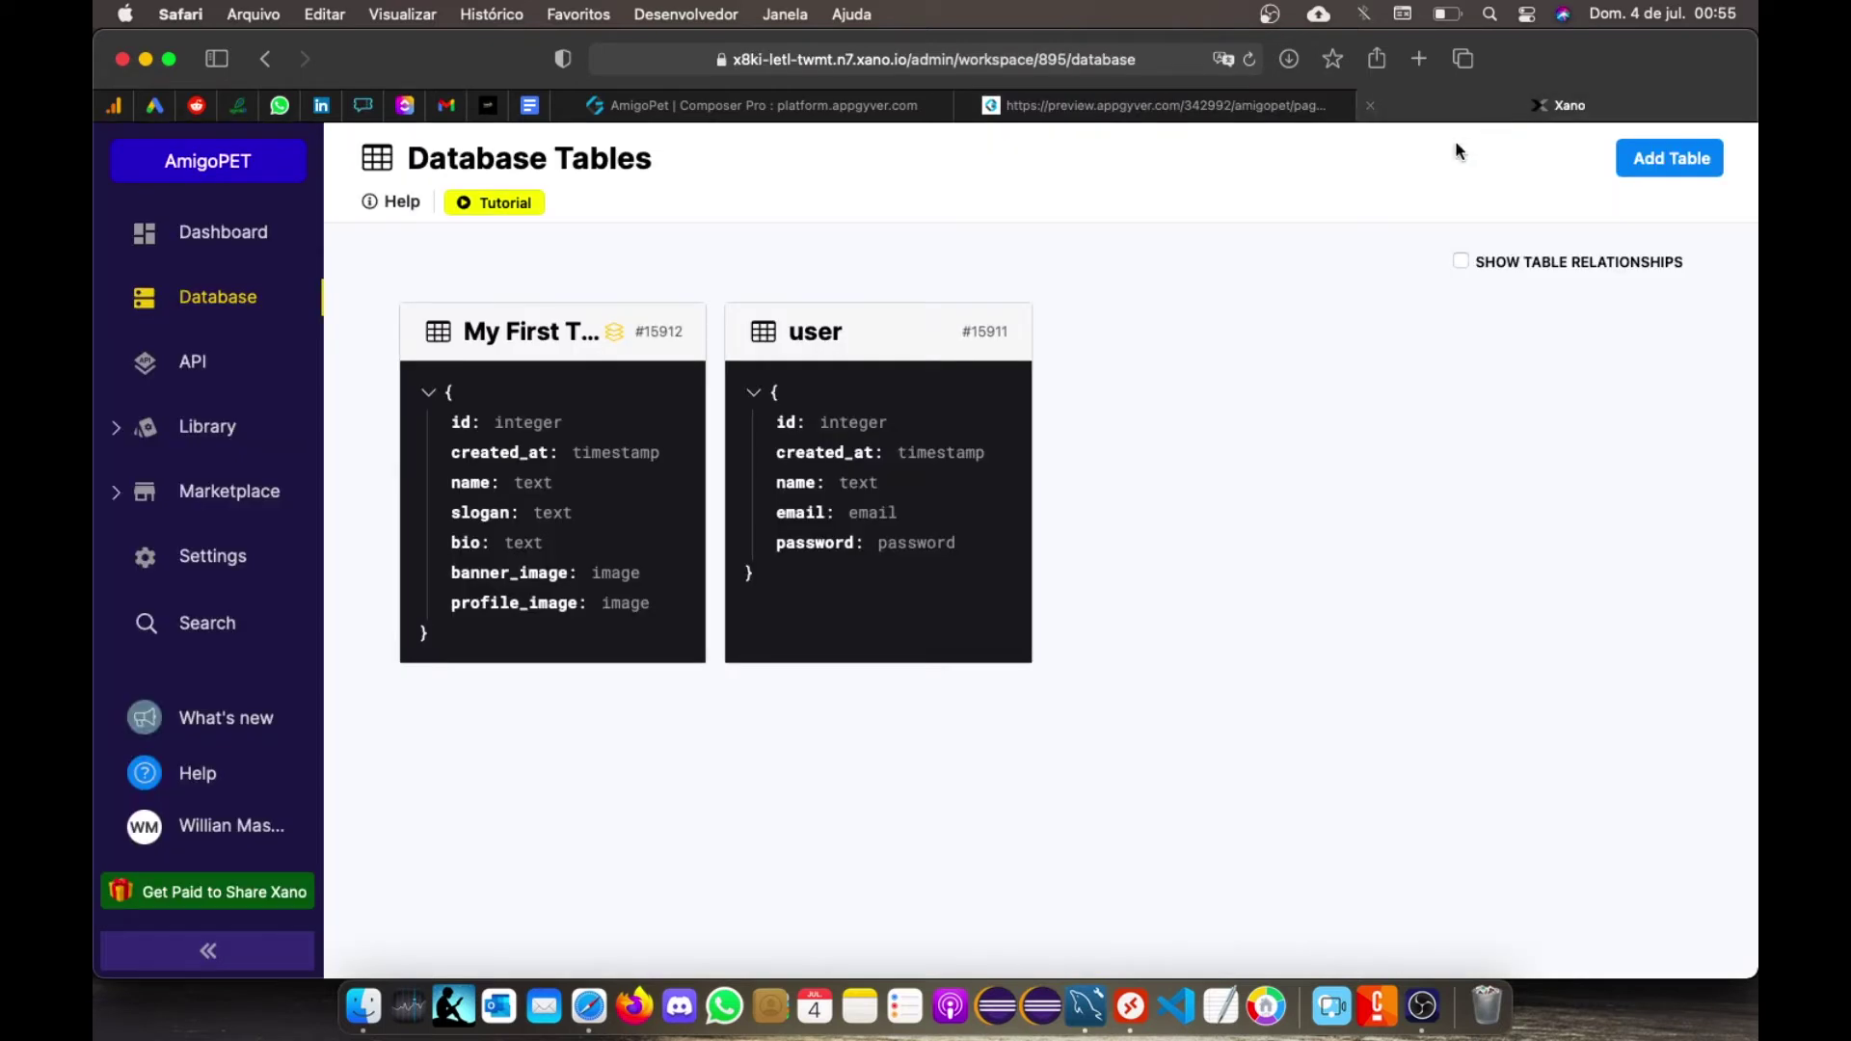
left_click(1659, 171)
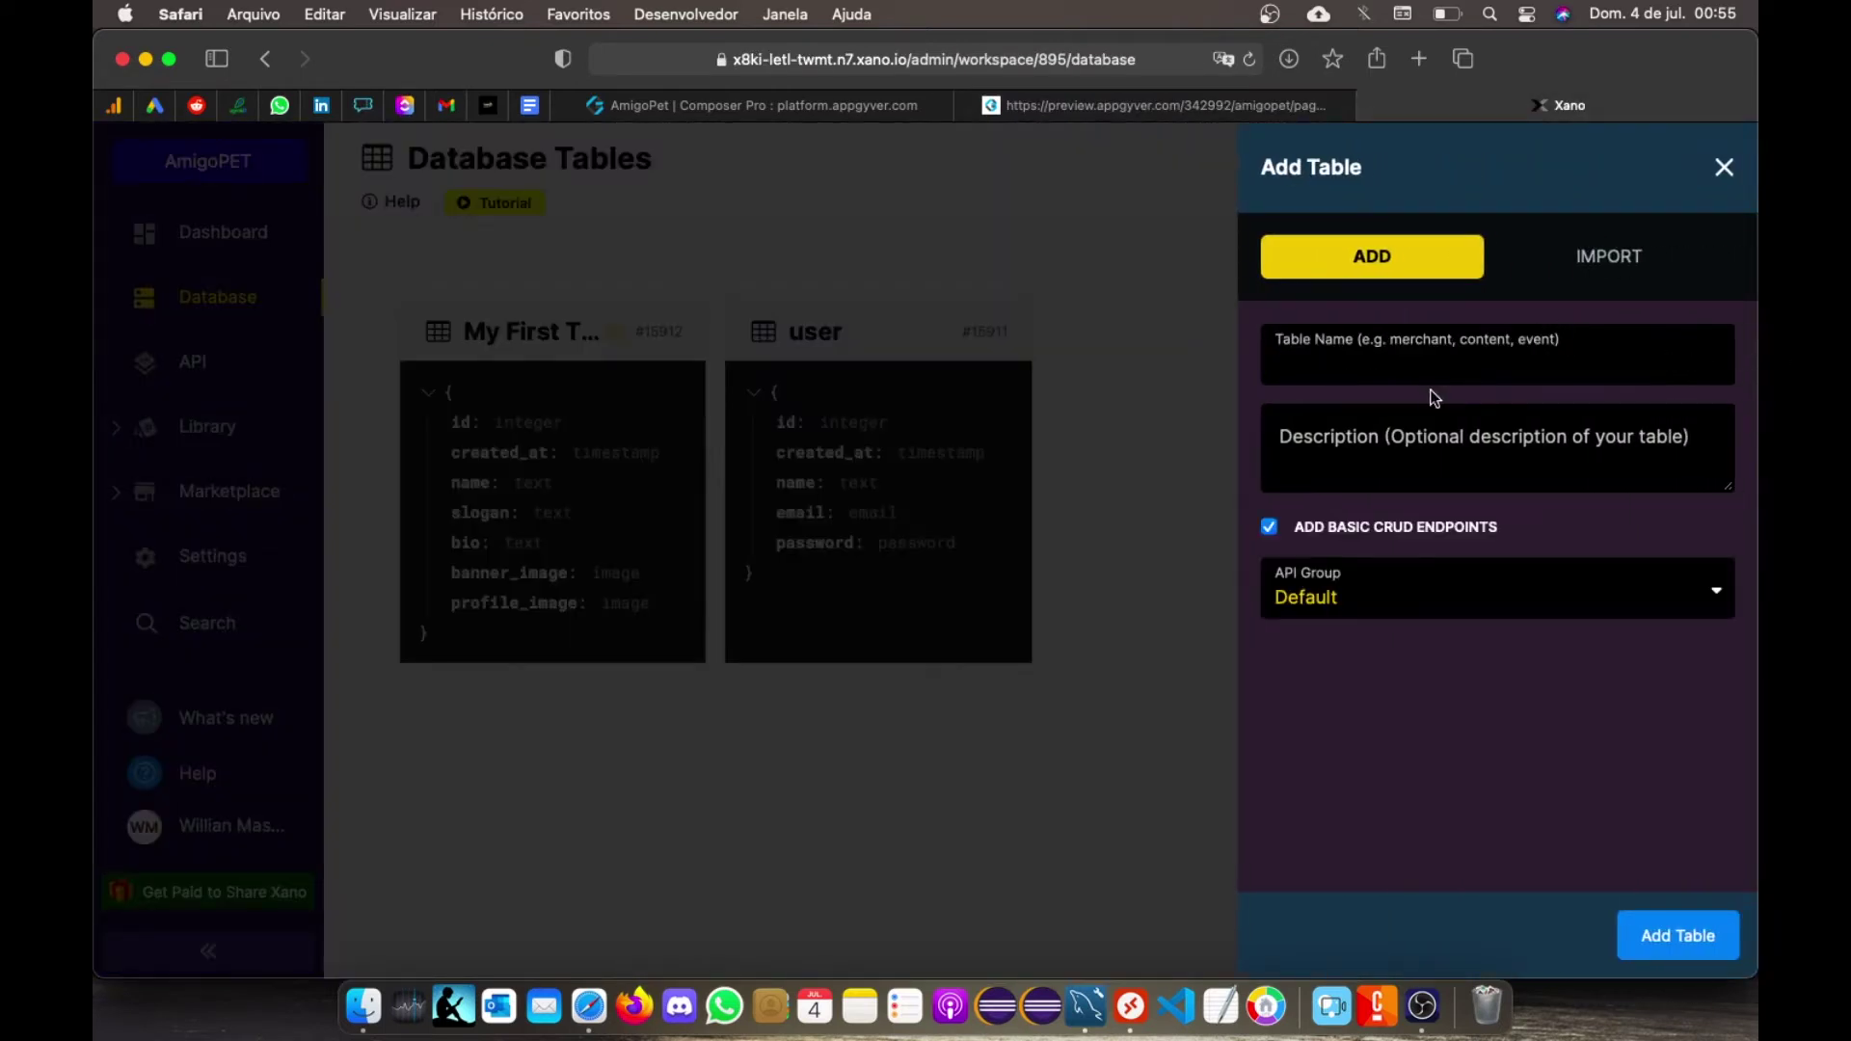
type("pet")
key("Tab")
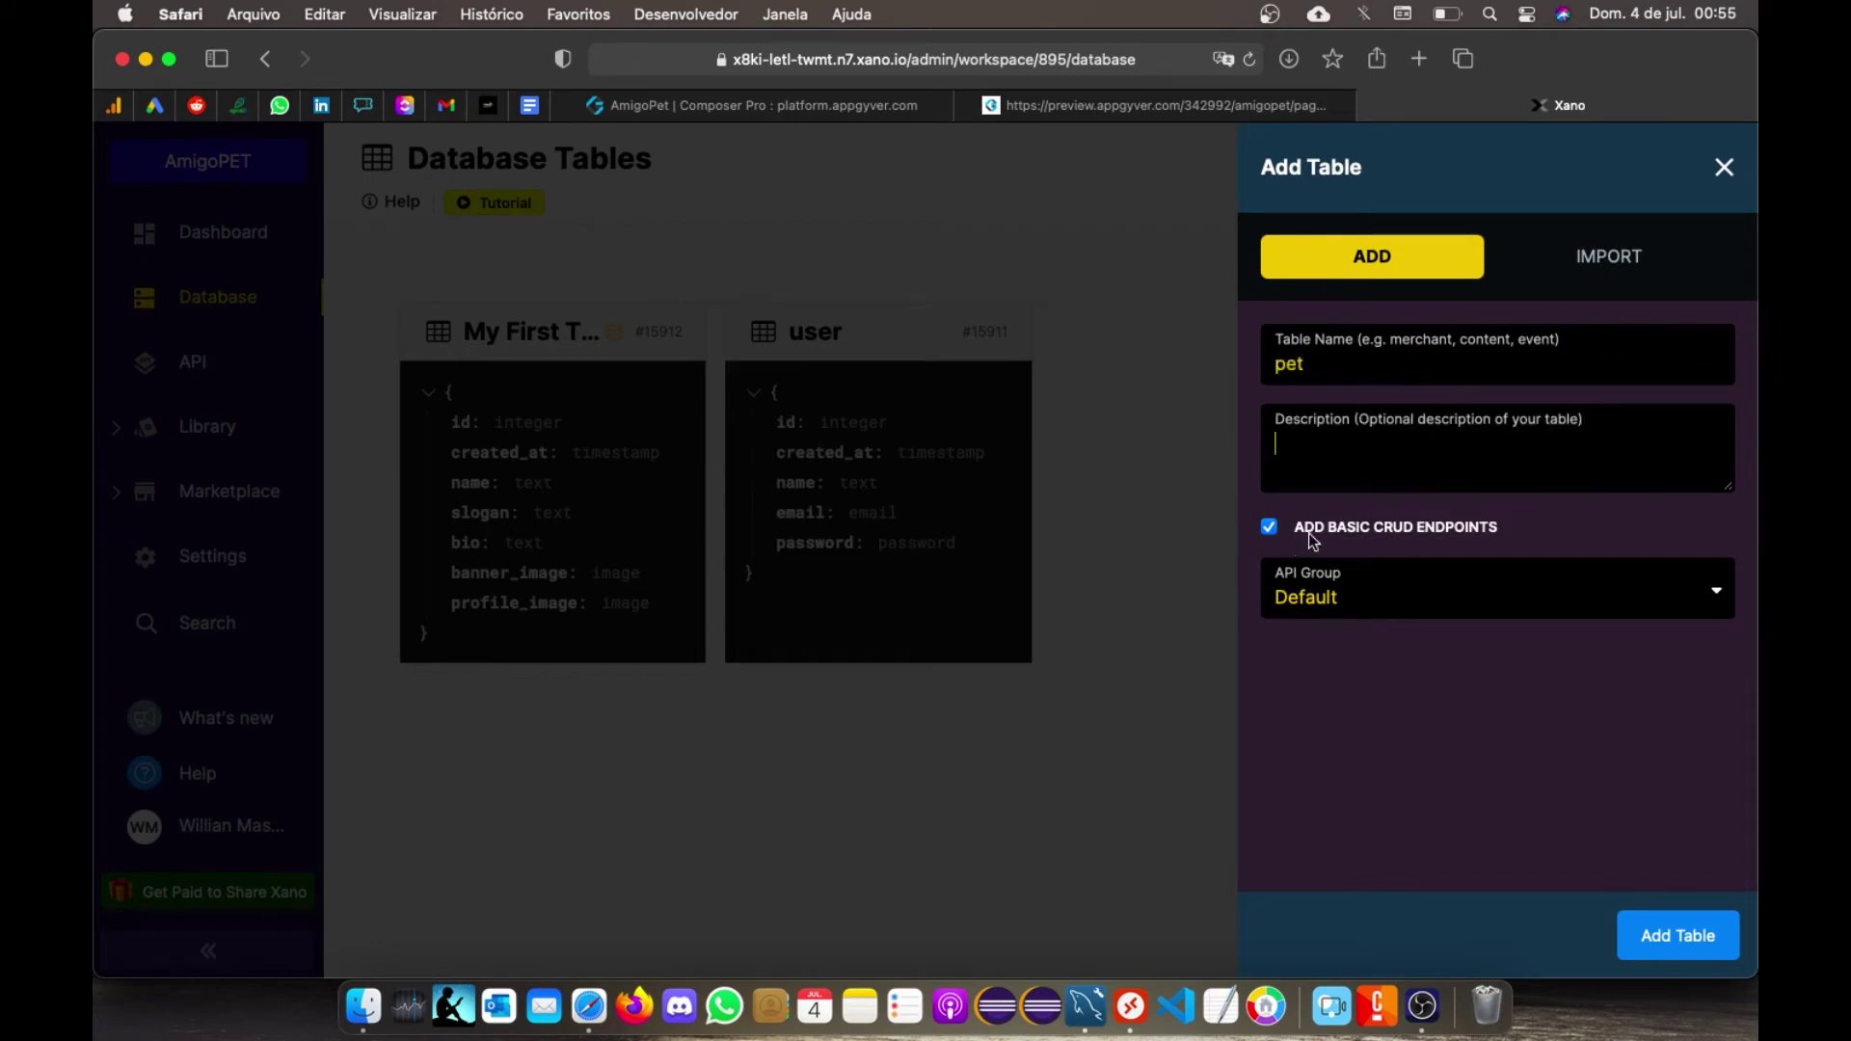
left_click(1271, 531)
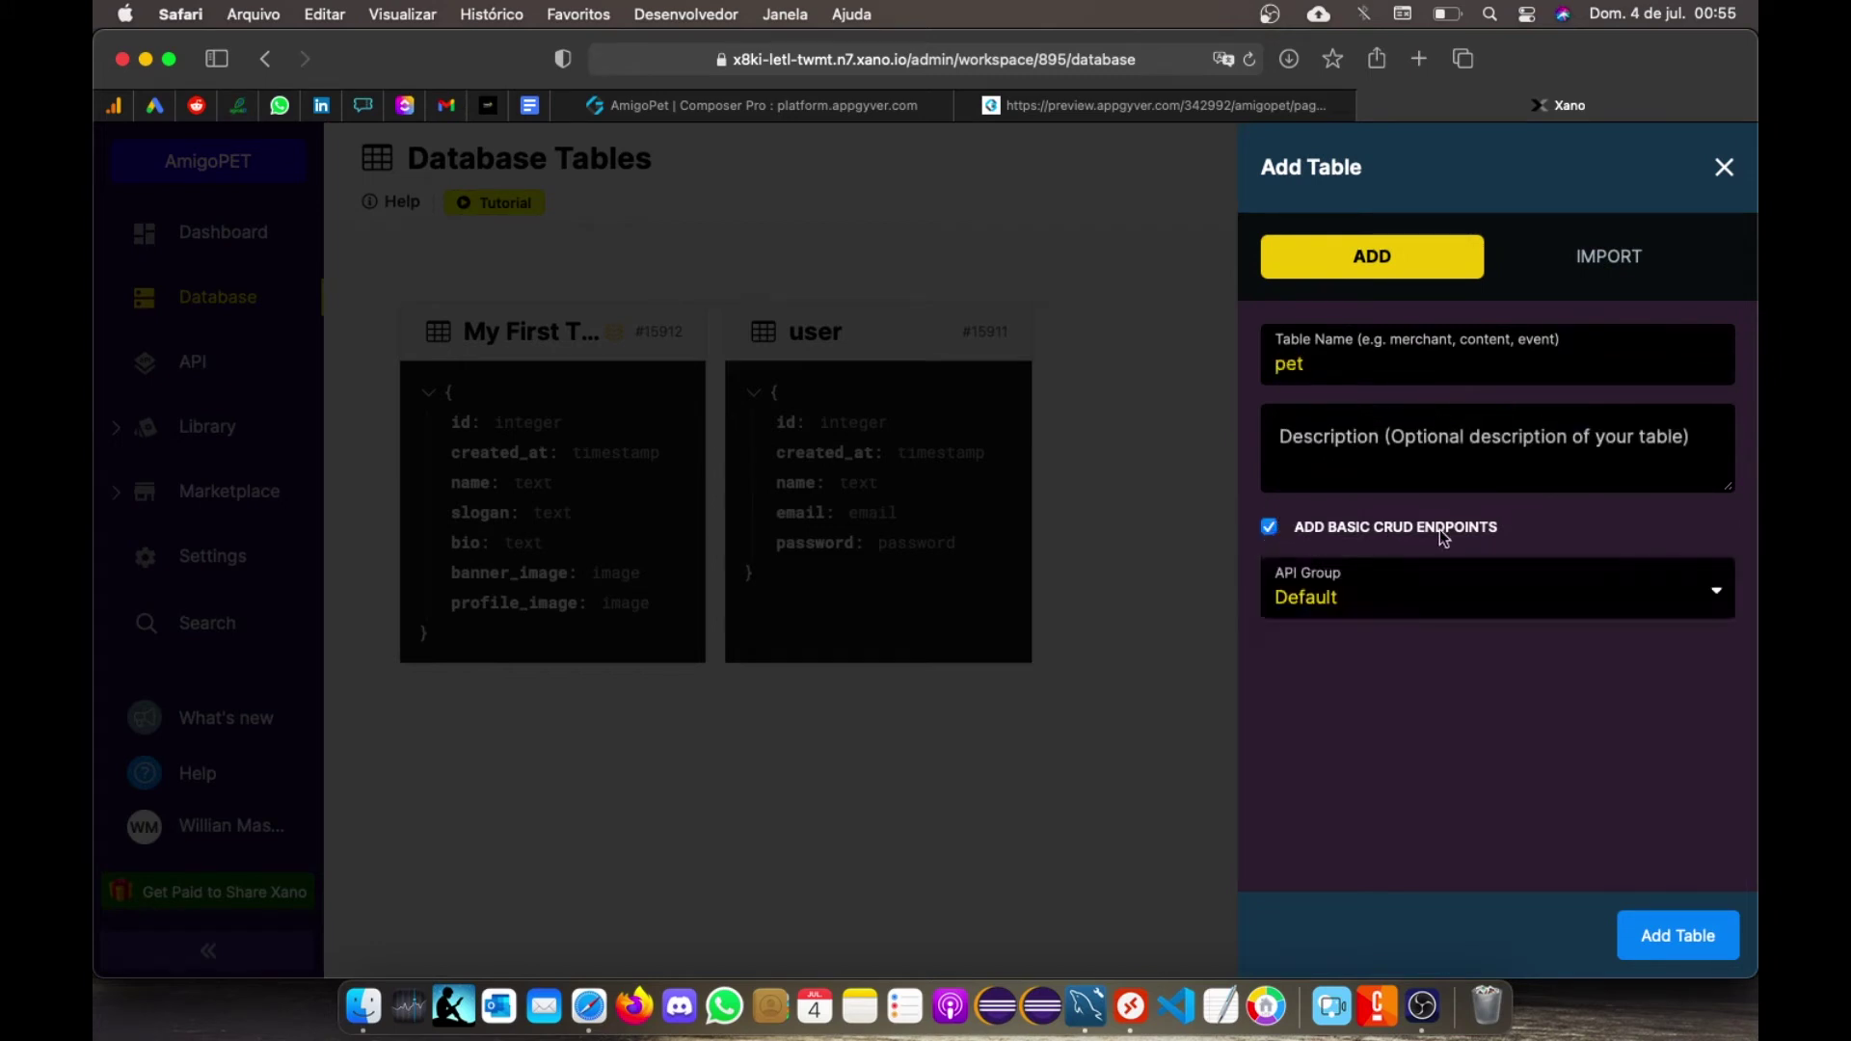
left_click(1399, 605)
left_click(1379, 692)
left_click(1679, 932)
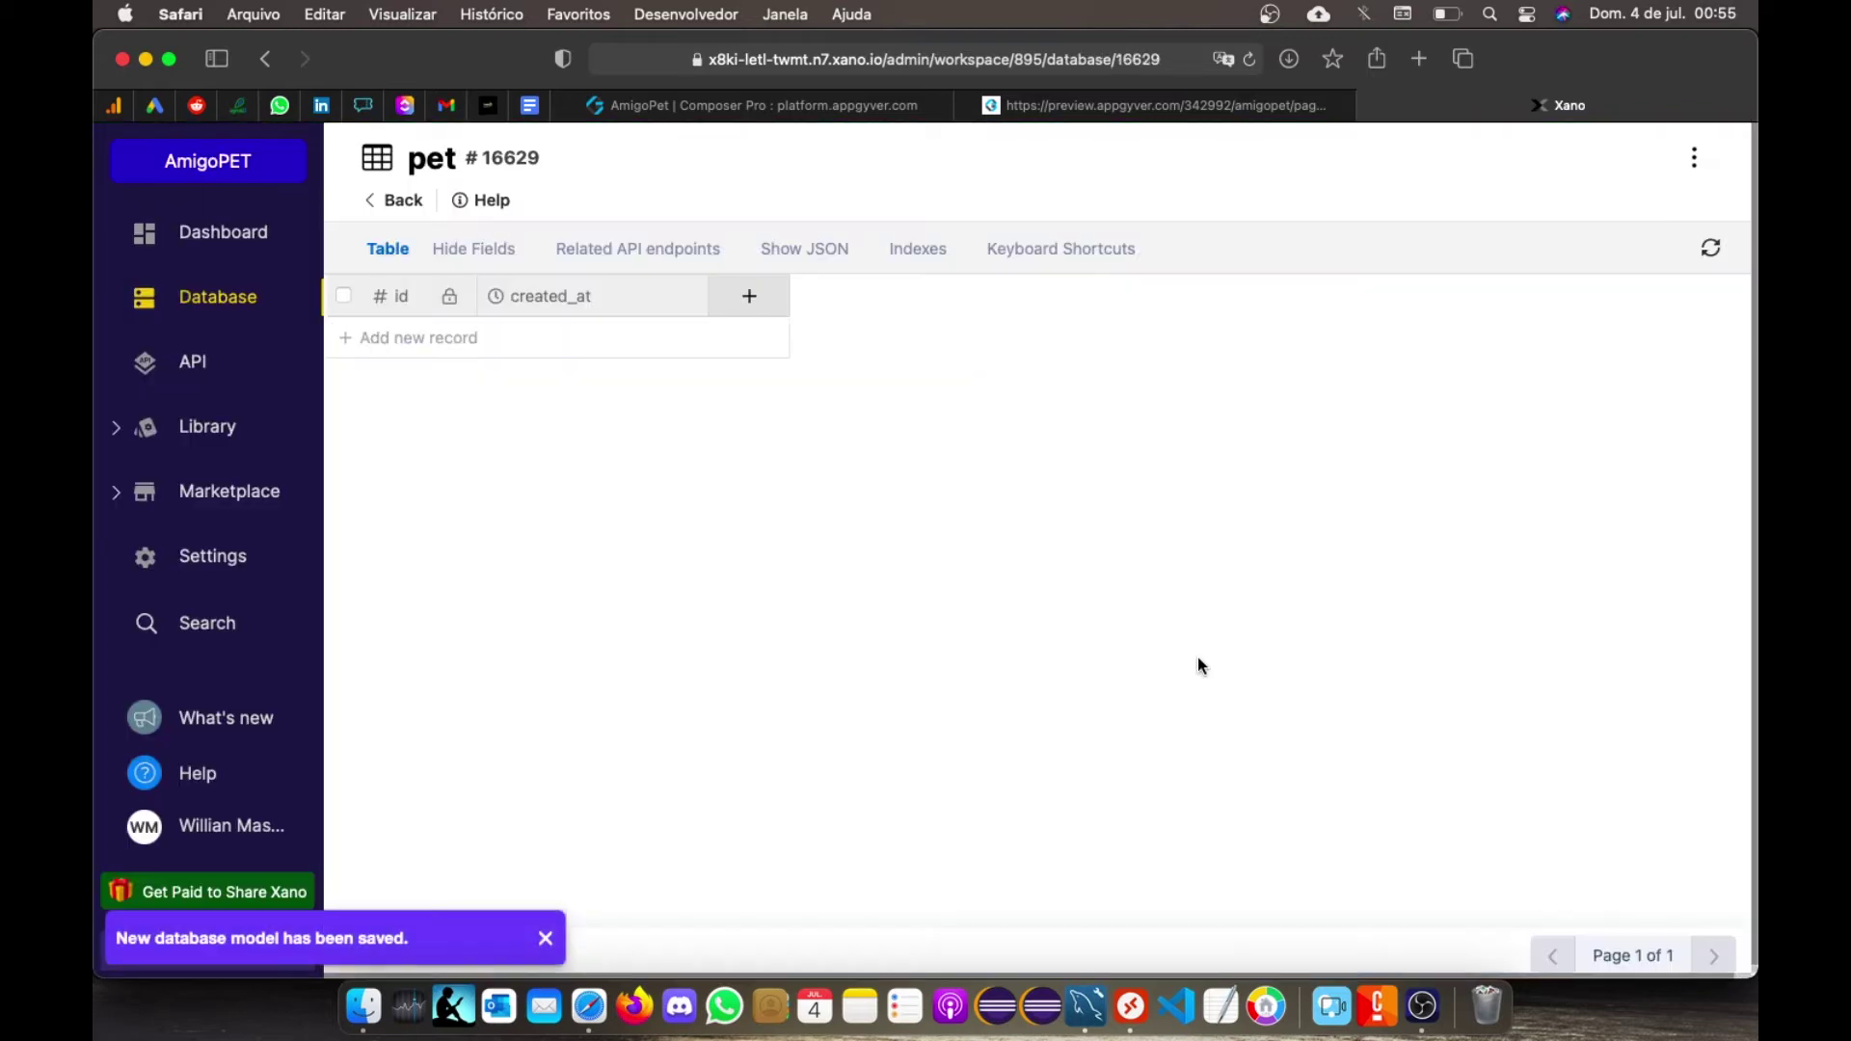
Step: Add a text field named "nome" to the pet table
left_click(750, 296)
left_click(1415, 388)
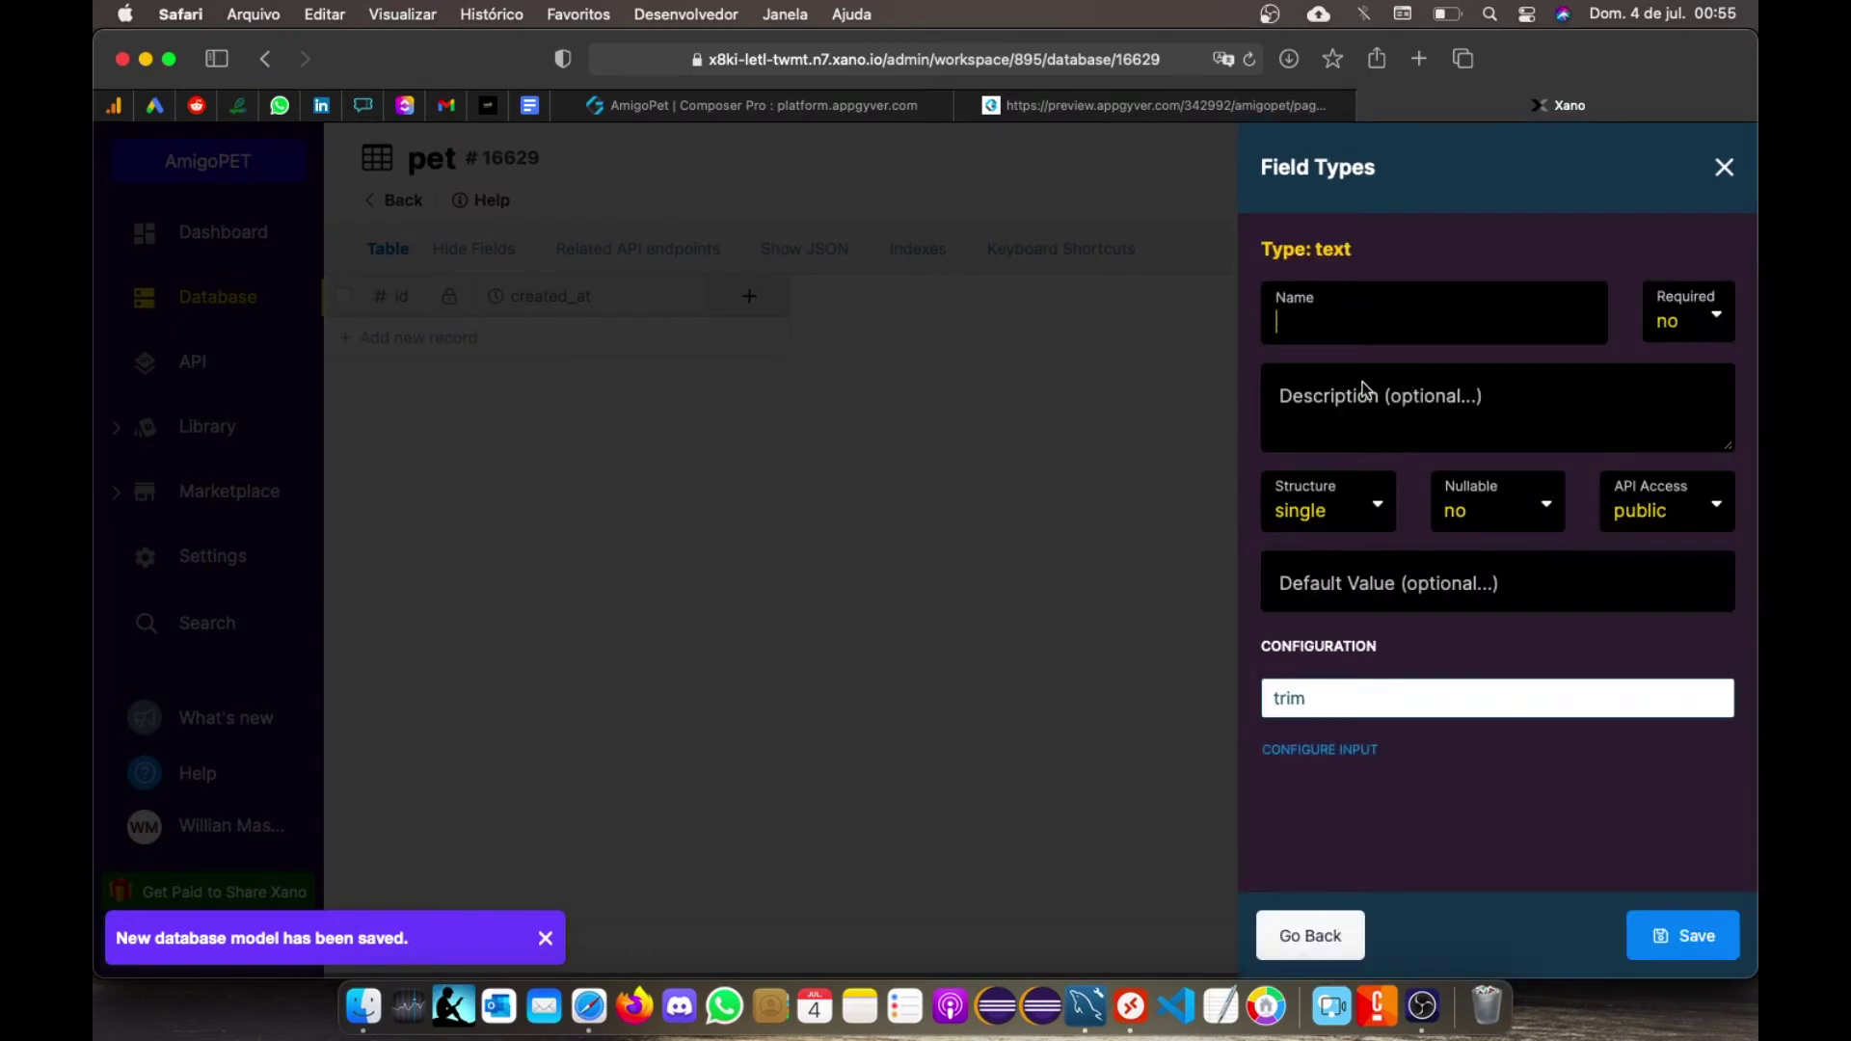
type("nome")
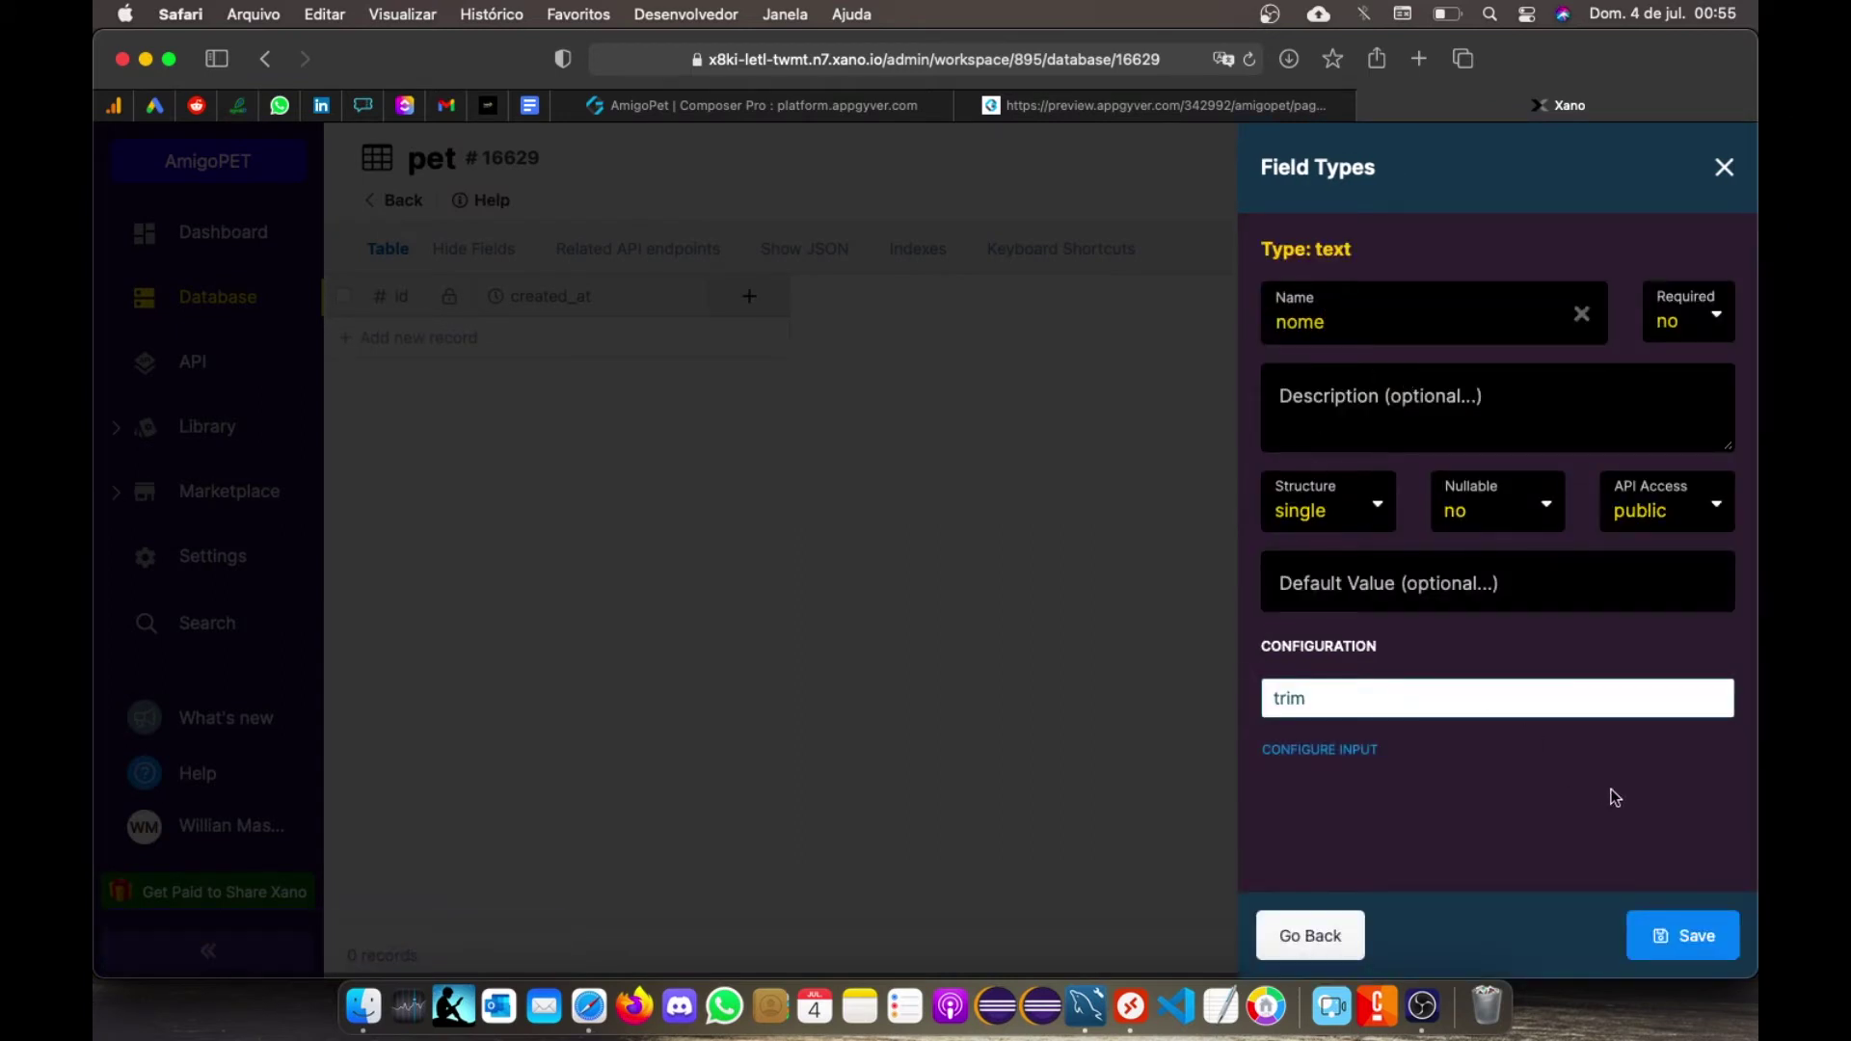
left_click(1665, 937)
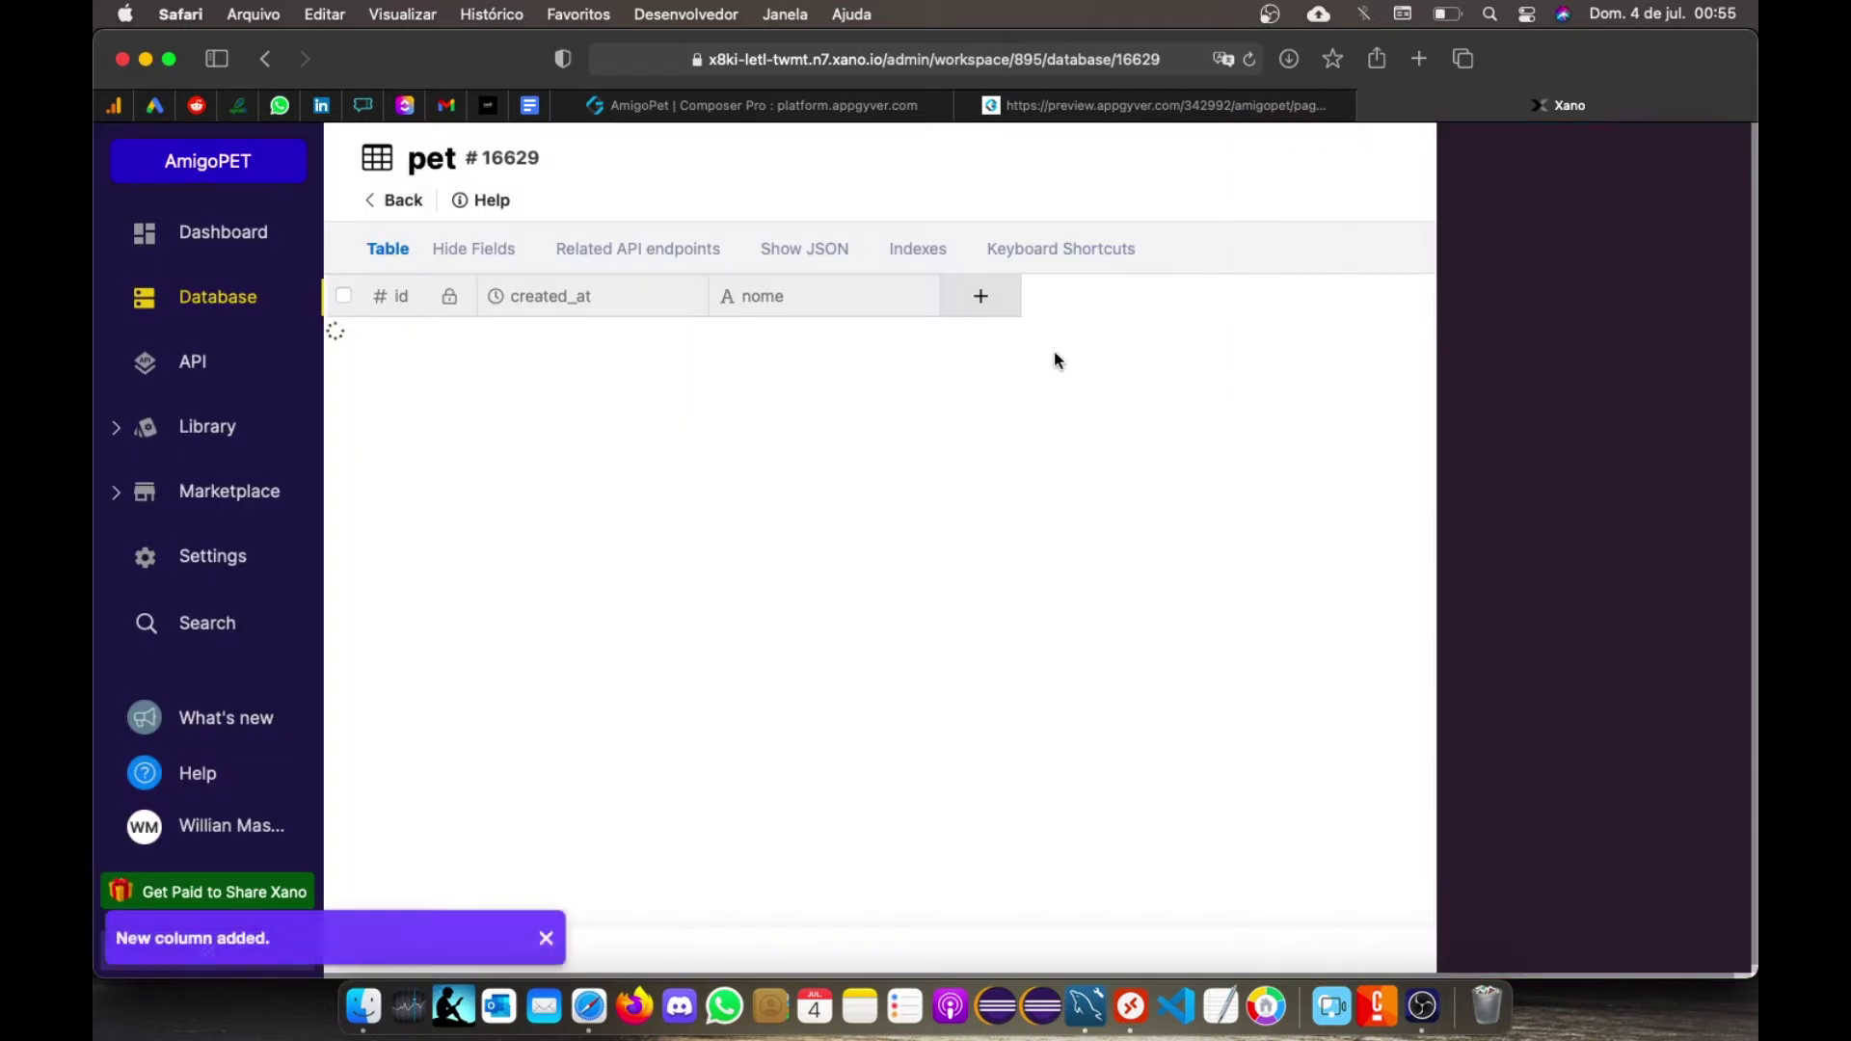
Step: Add a text field named "detalhe" to the pet table
left_click(980, 296)
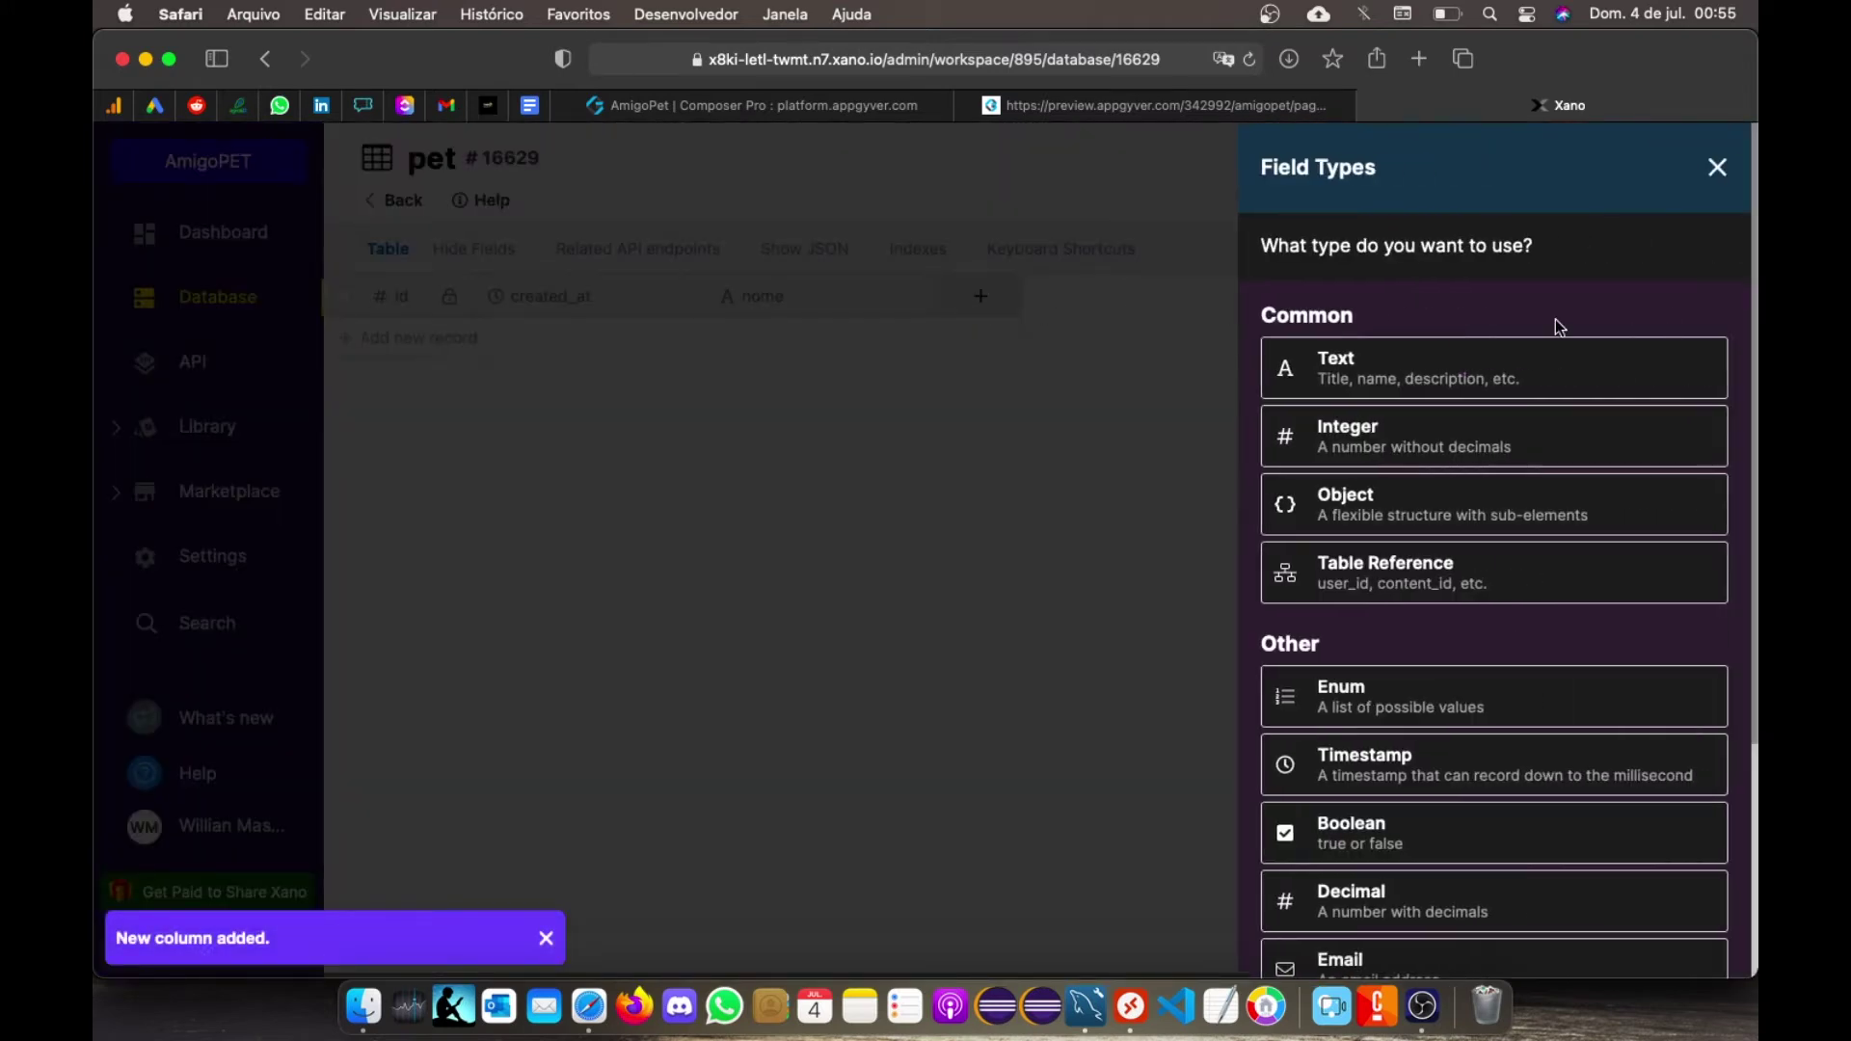
left_click(1479, 380)
type("detalhe")
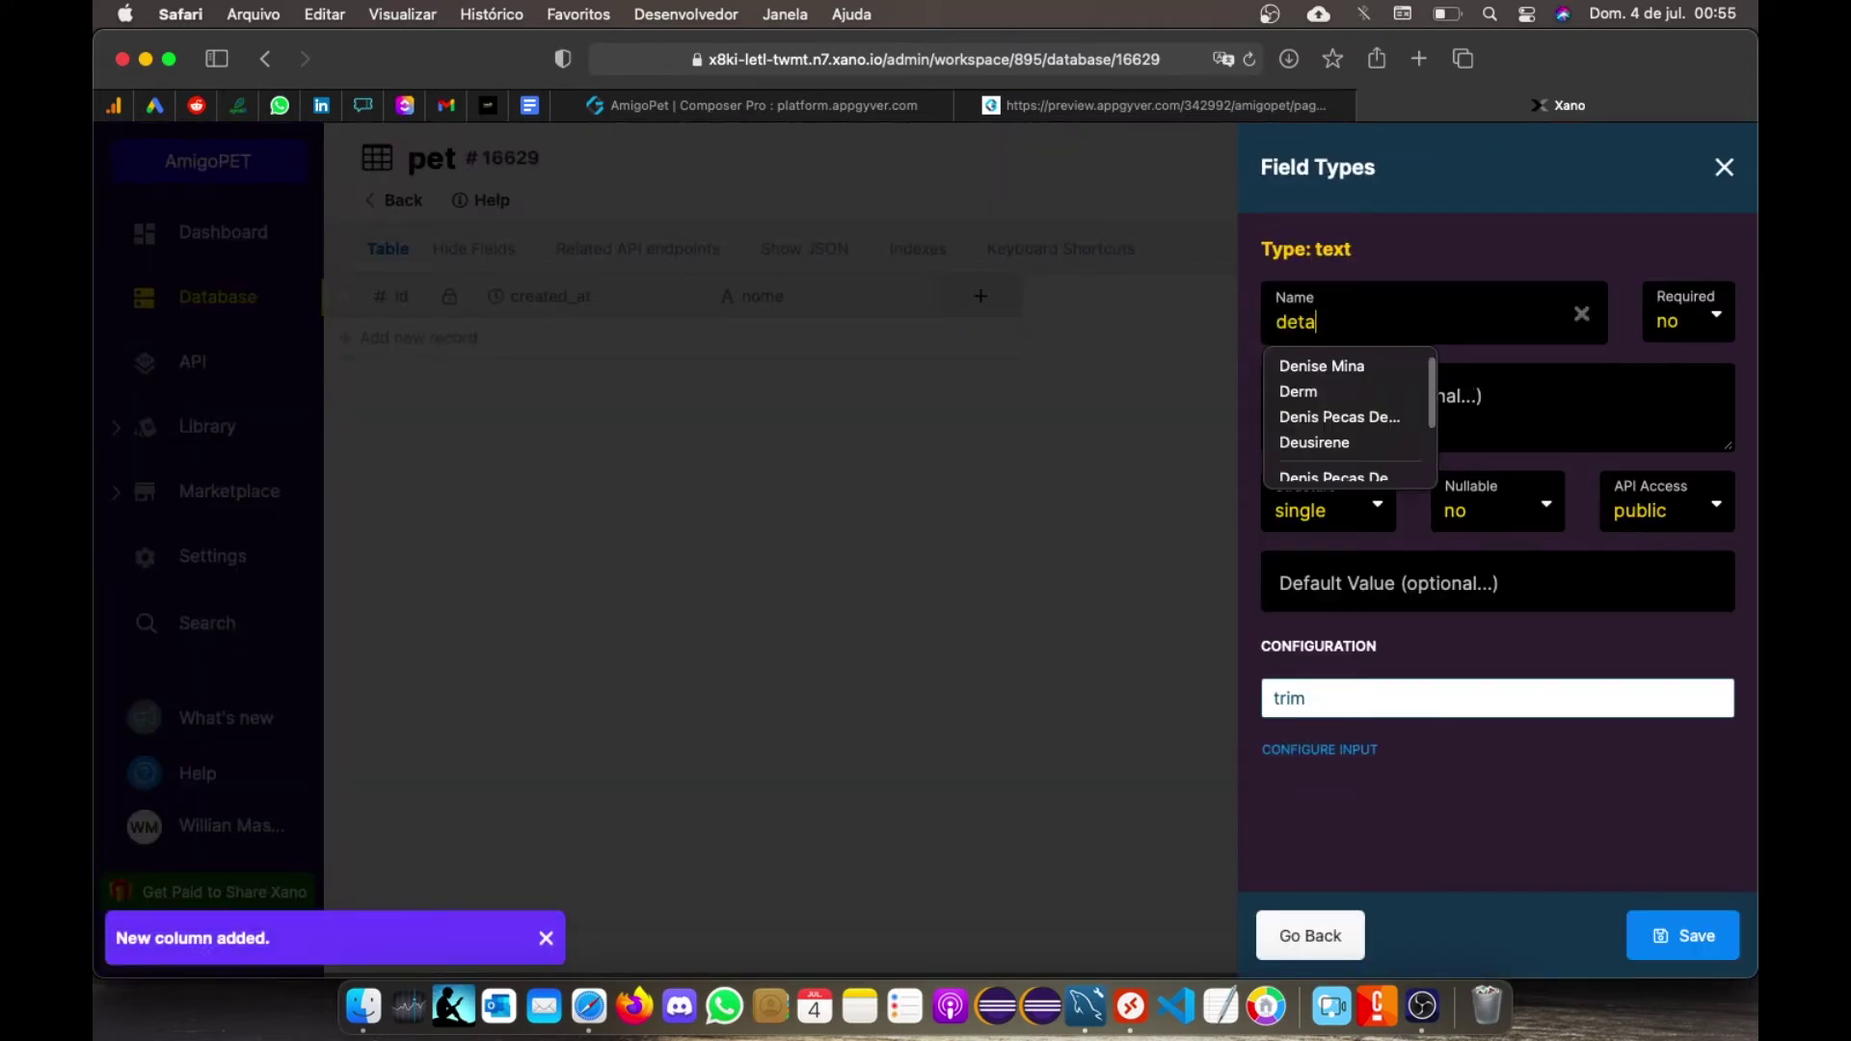
left_click(1682, 936)
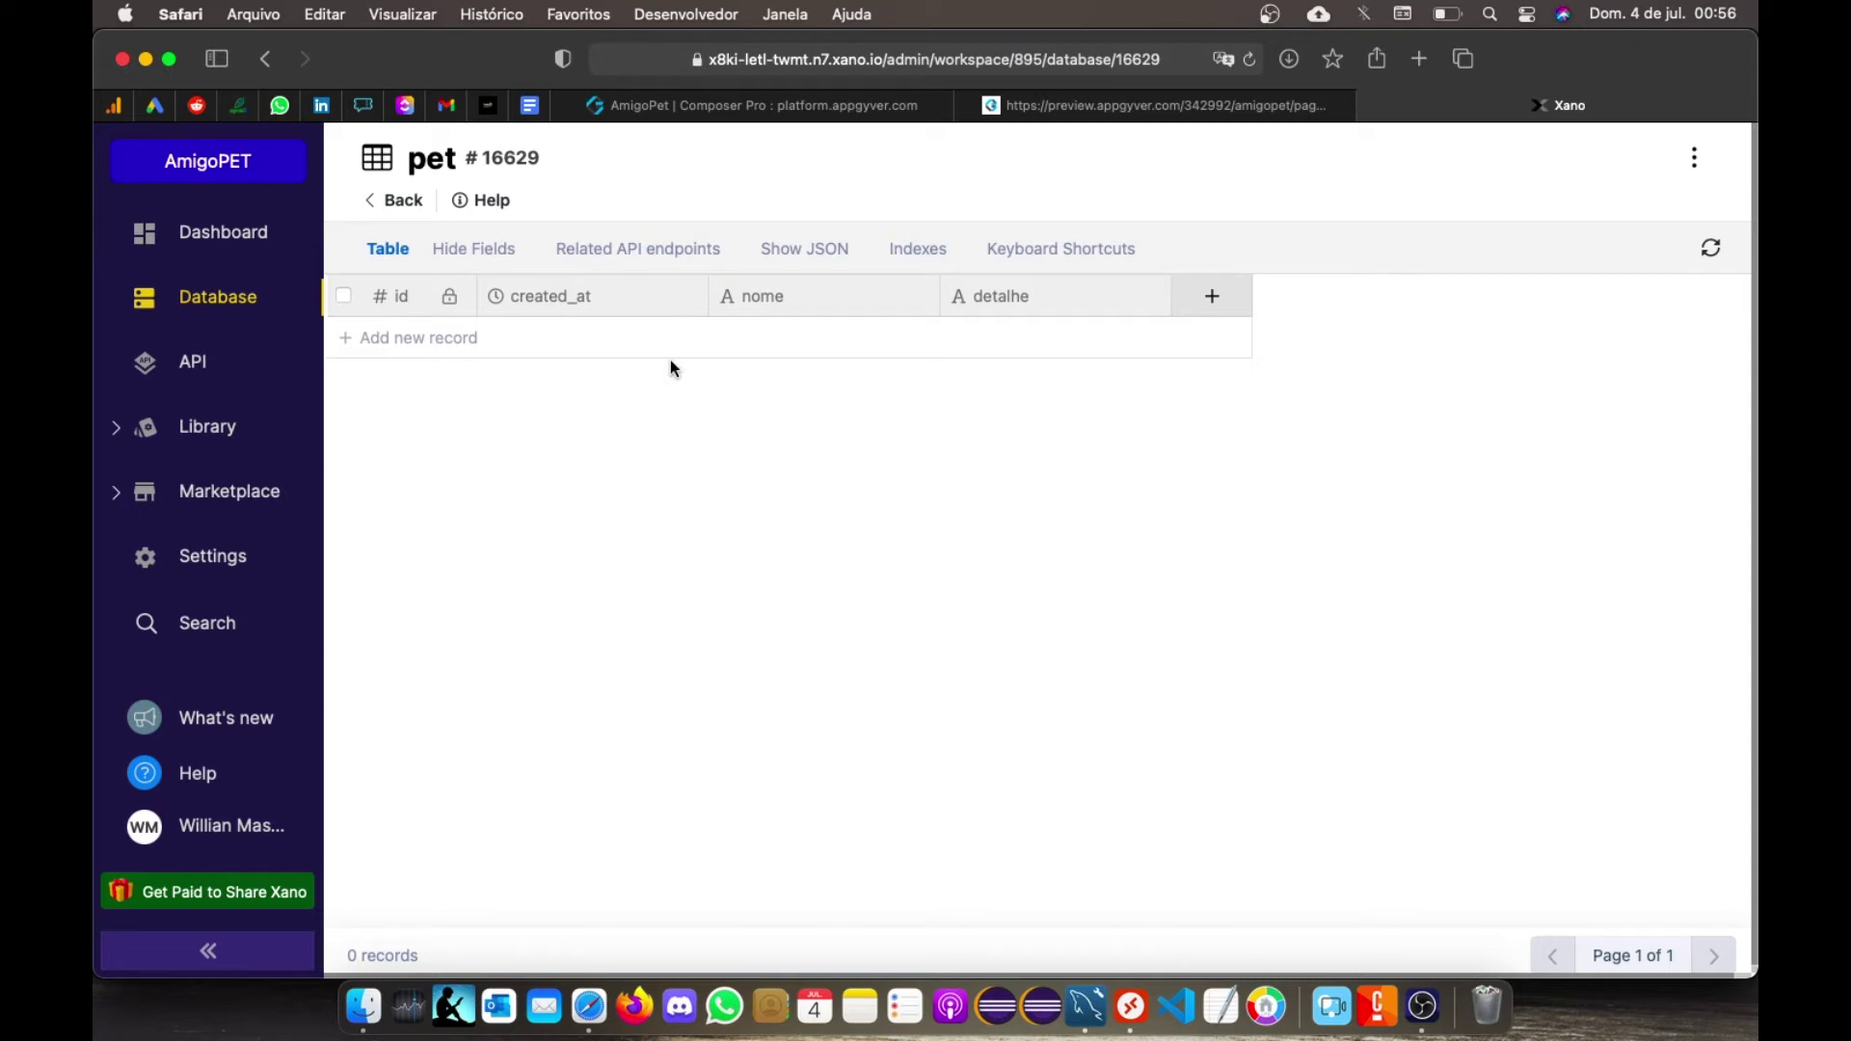
Step: Add two pet records: Pitty with detail "Vira-lata dócil" and Tiger with detail "Fila Brasileiro"
left_click(422, 359)
double_click(787, 339)
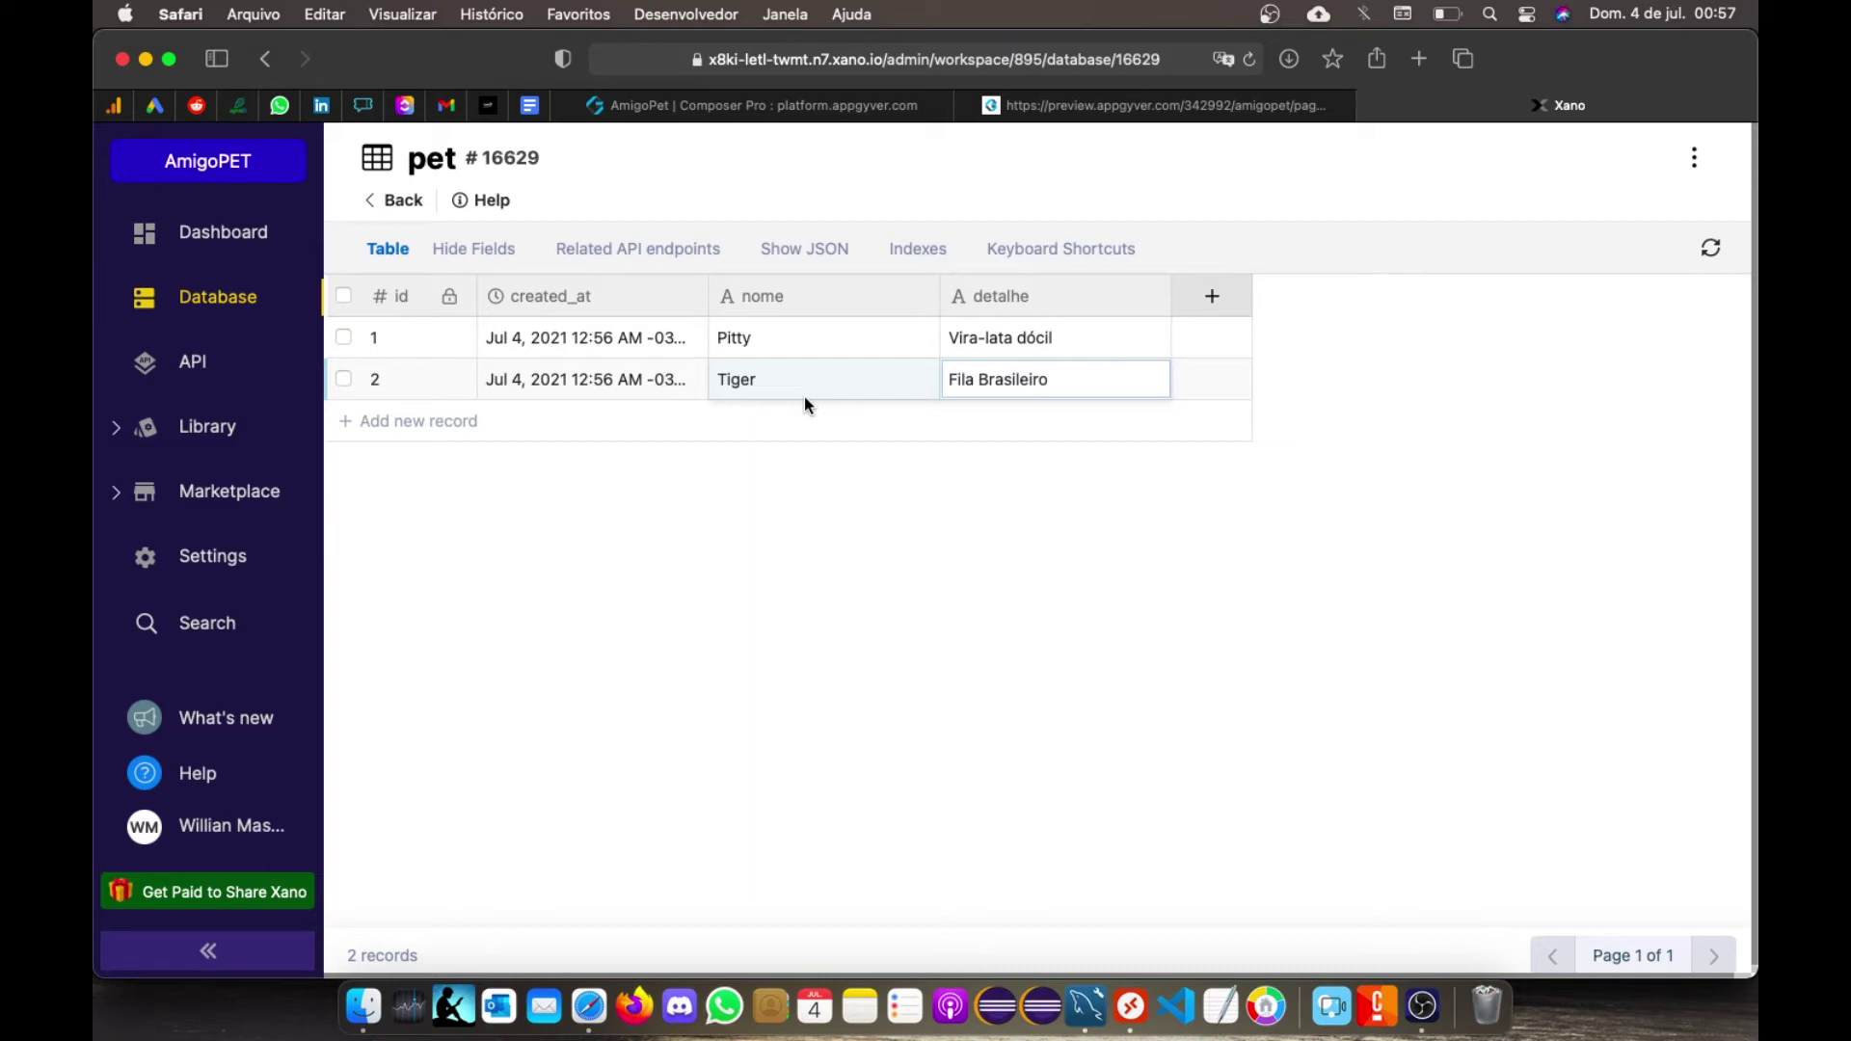
Step: Open the GET /pet endpoint in the Default API group and run it to check the records it returns
left_click(182, 376)
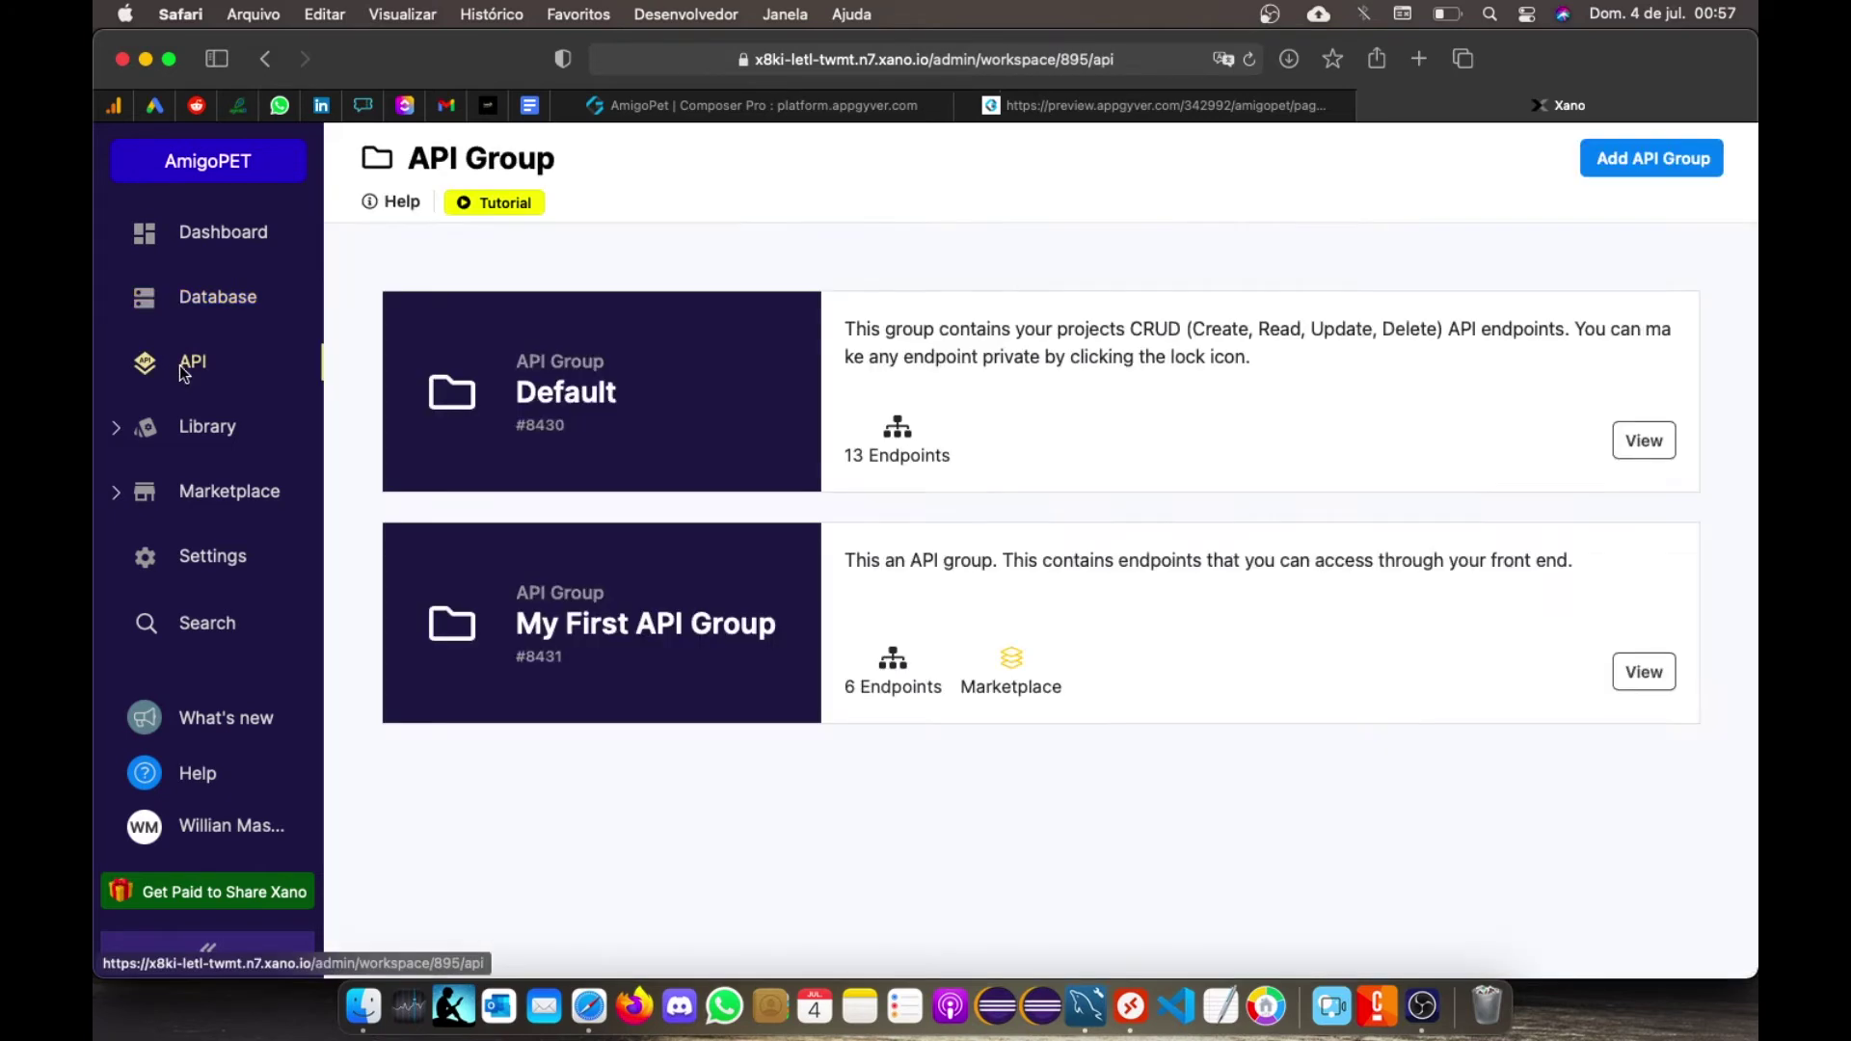
left_click(608, 393)
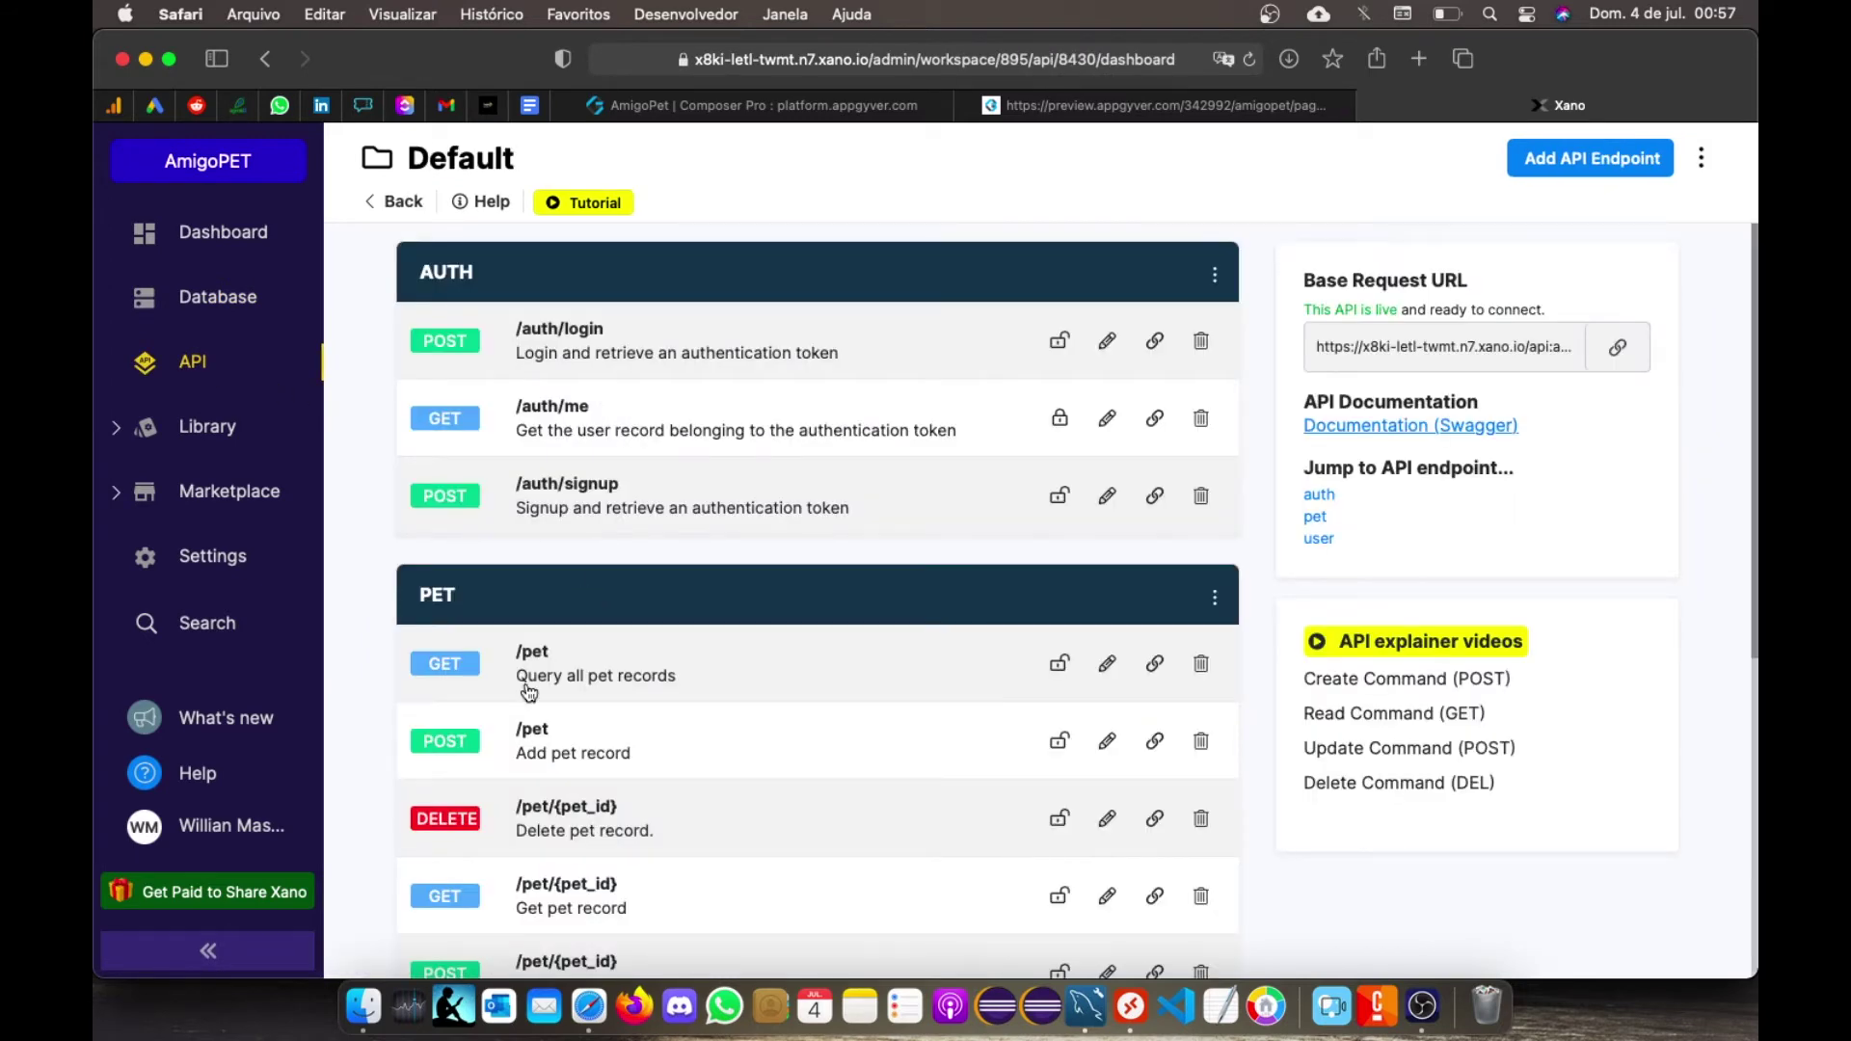
scroll(526, 675, "down", 2)
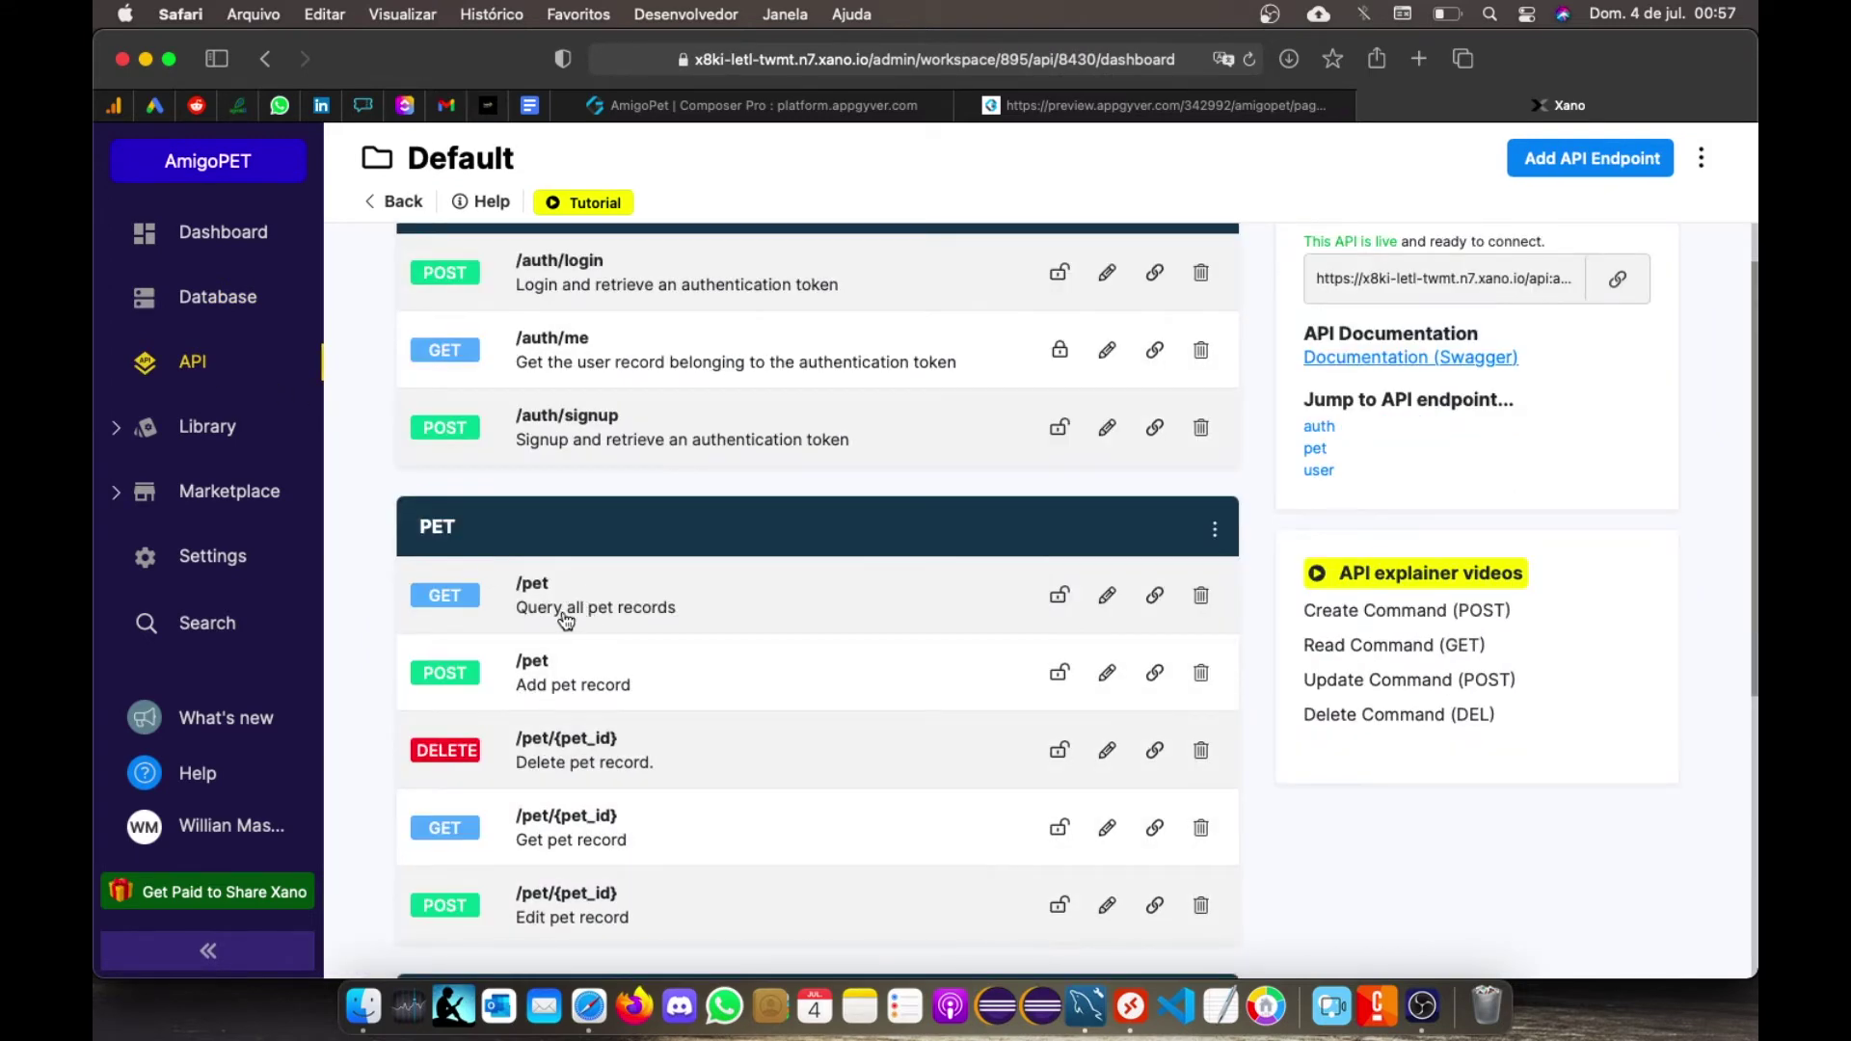
left_click(726, 618)
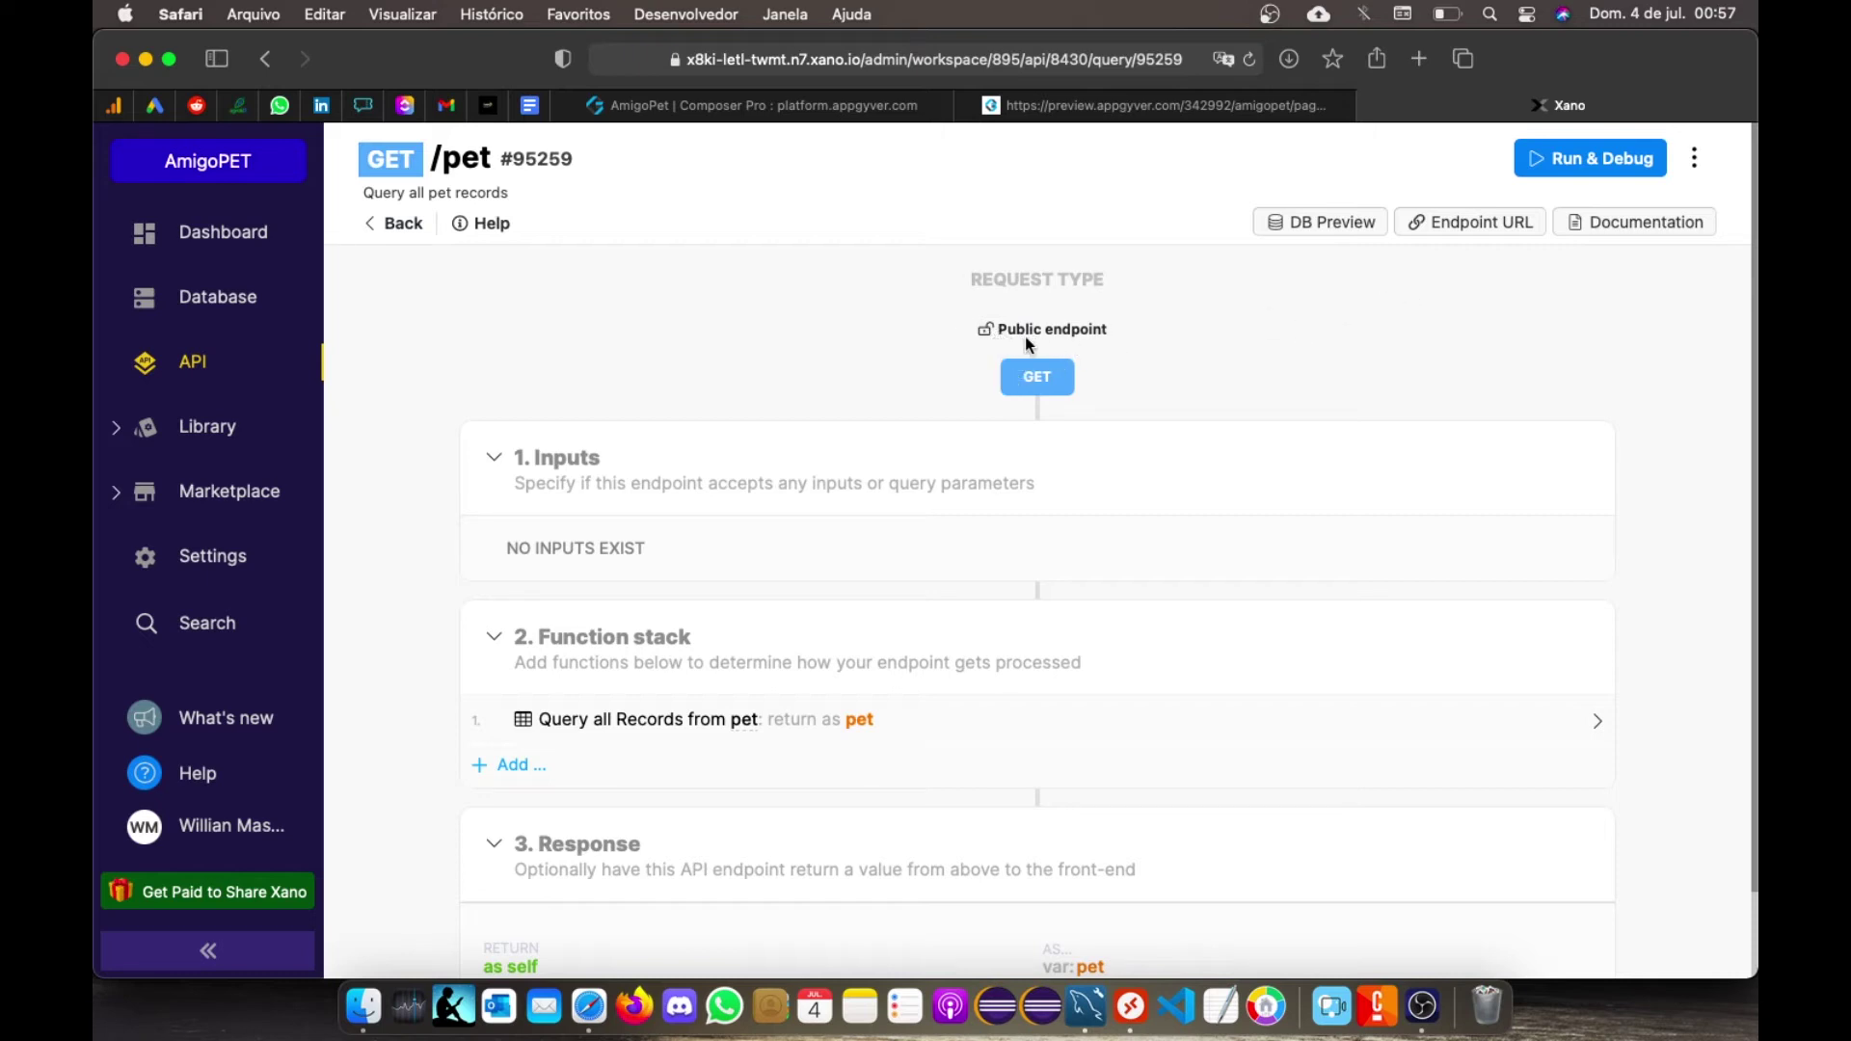
left_click(1574, 164)
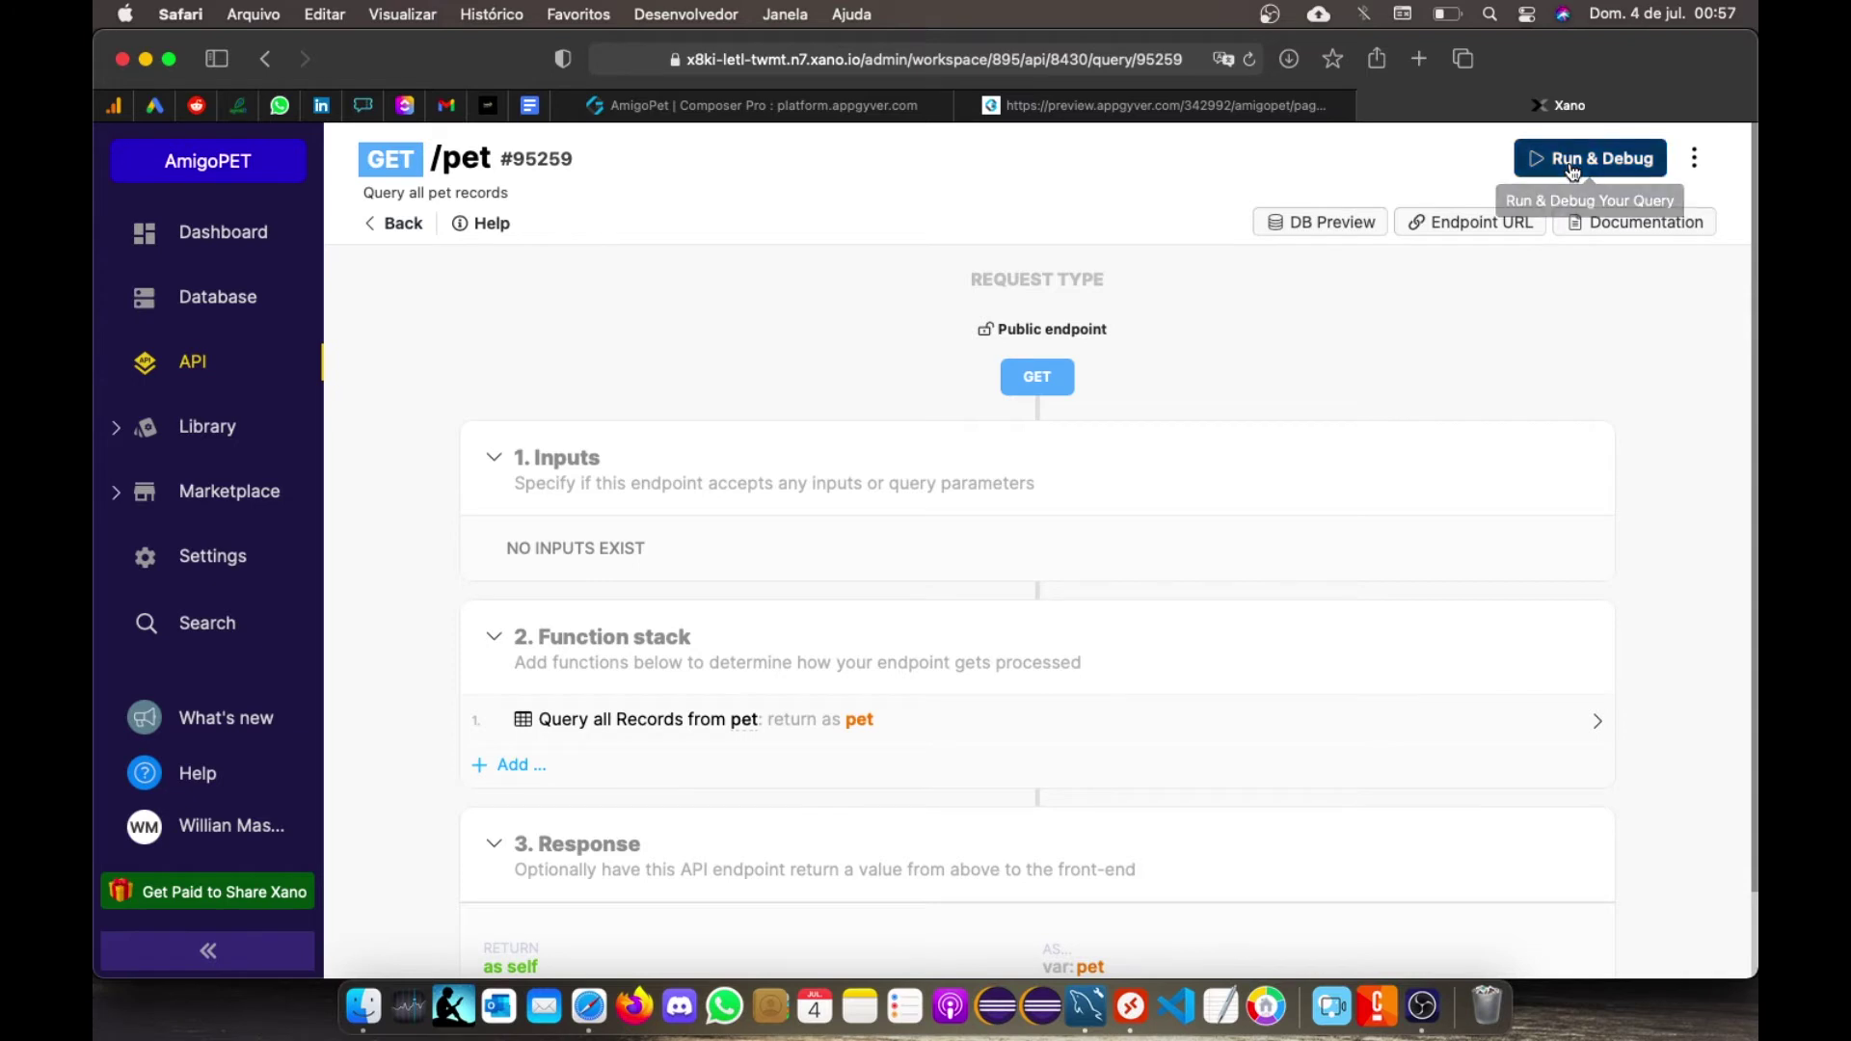
left_click(1718, 938)
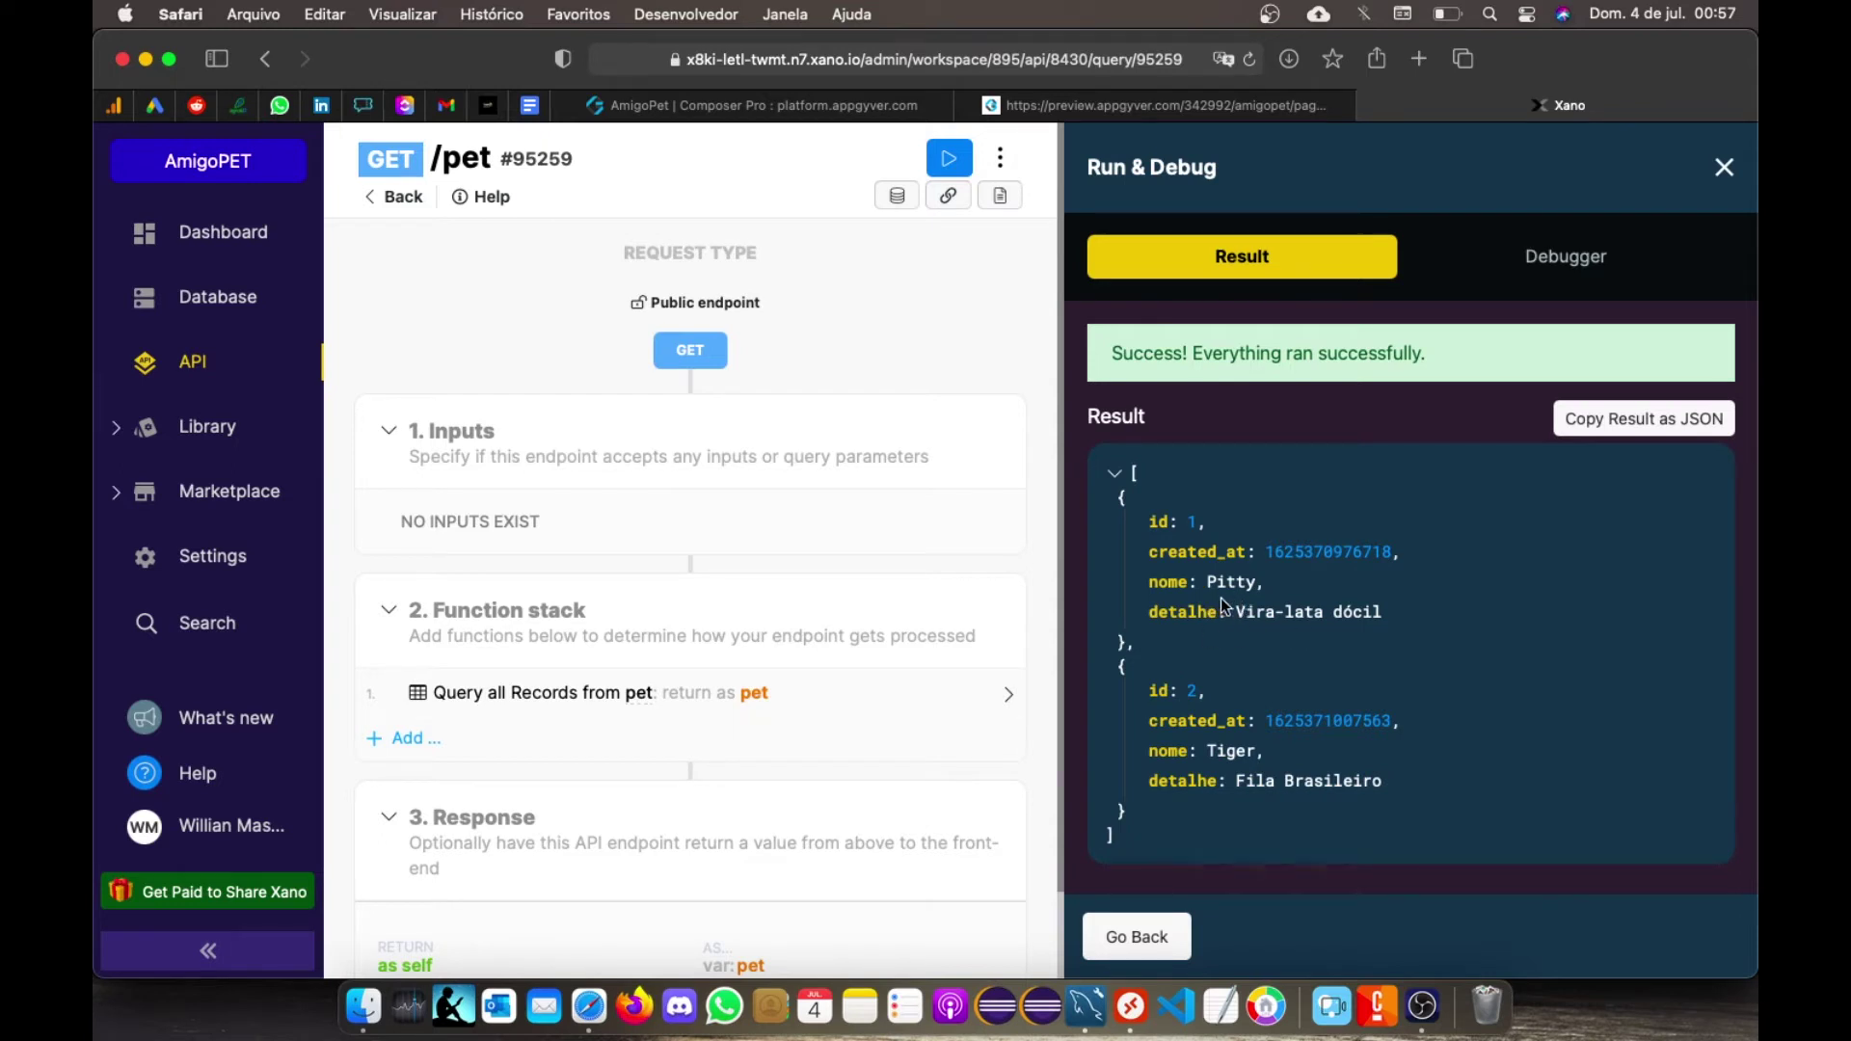
left_click(1727, 171)
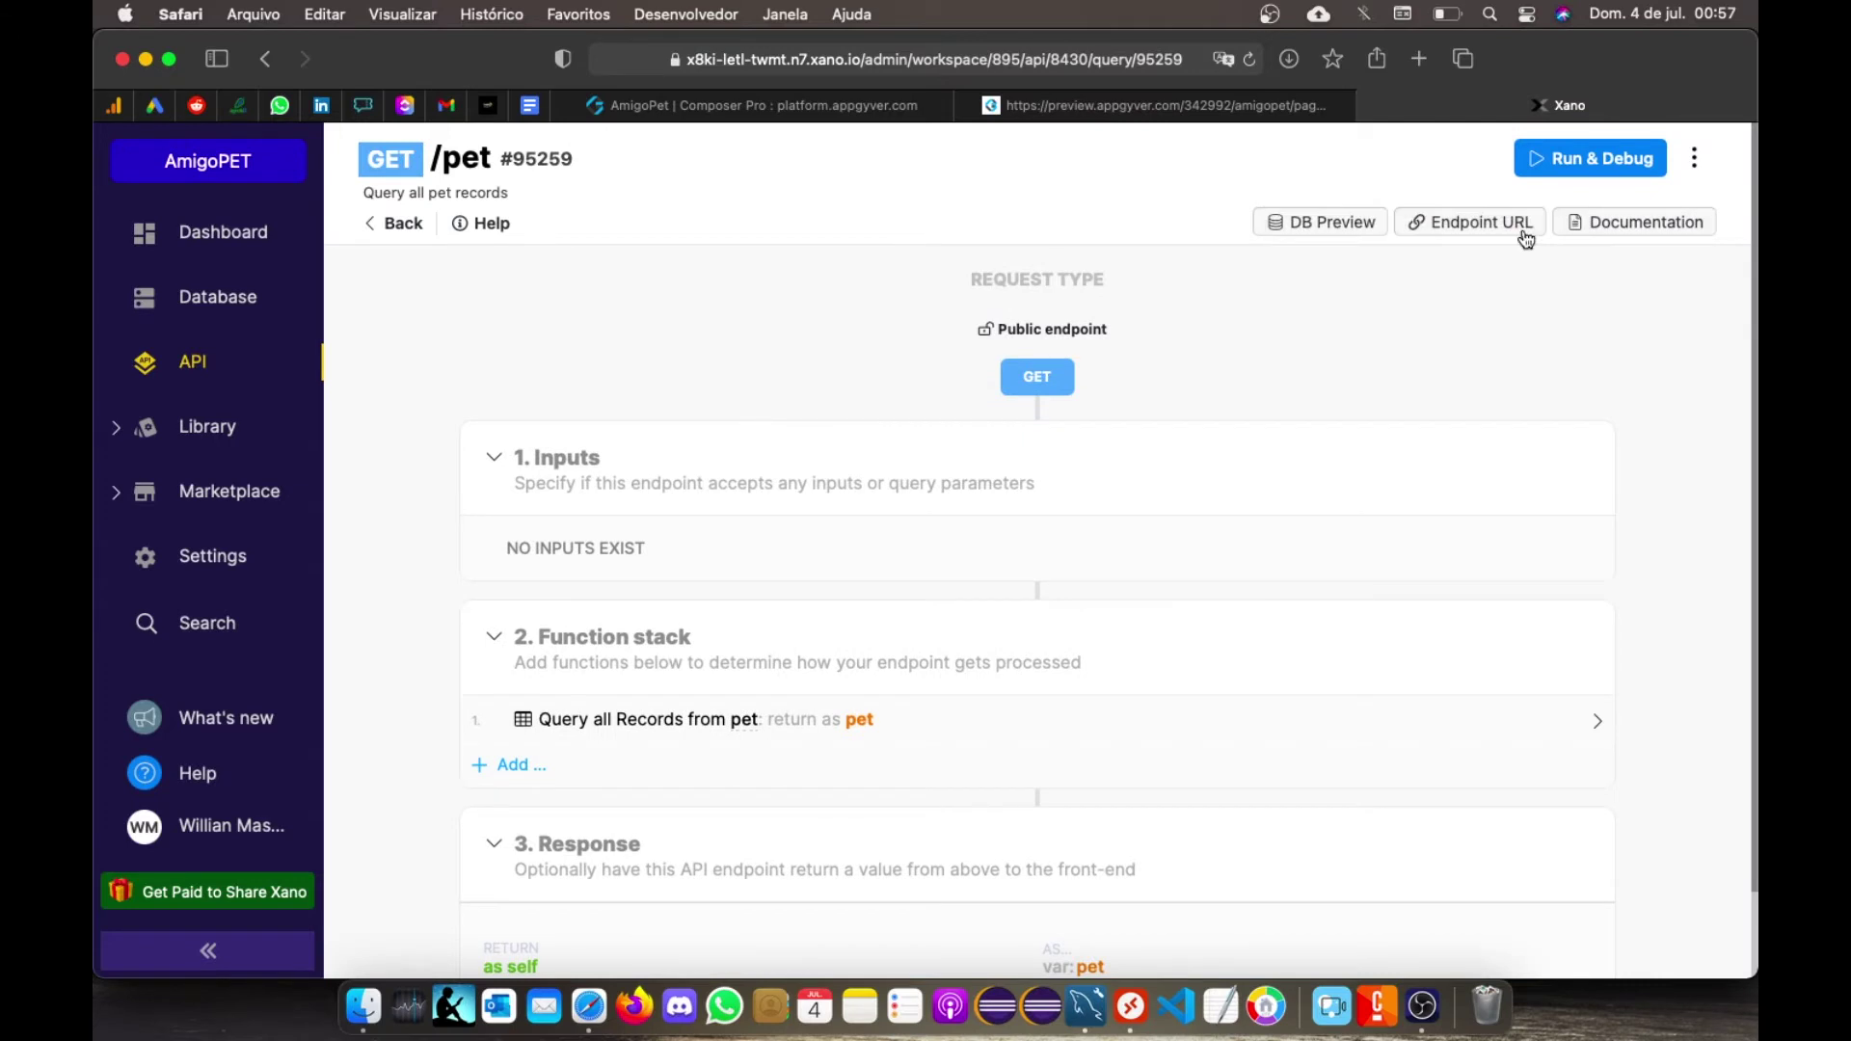
Step: Copy the GET /pet endpoint URL, switch to AppGyver and start a new REST API direct integration data resource
left_click(1520, 241)
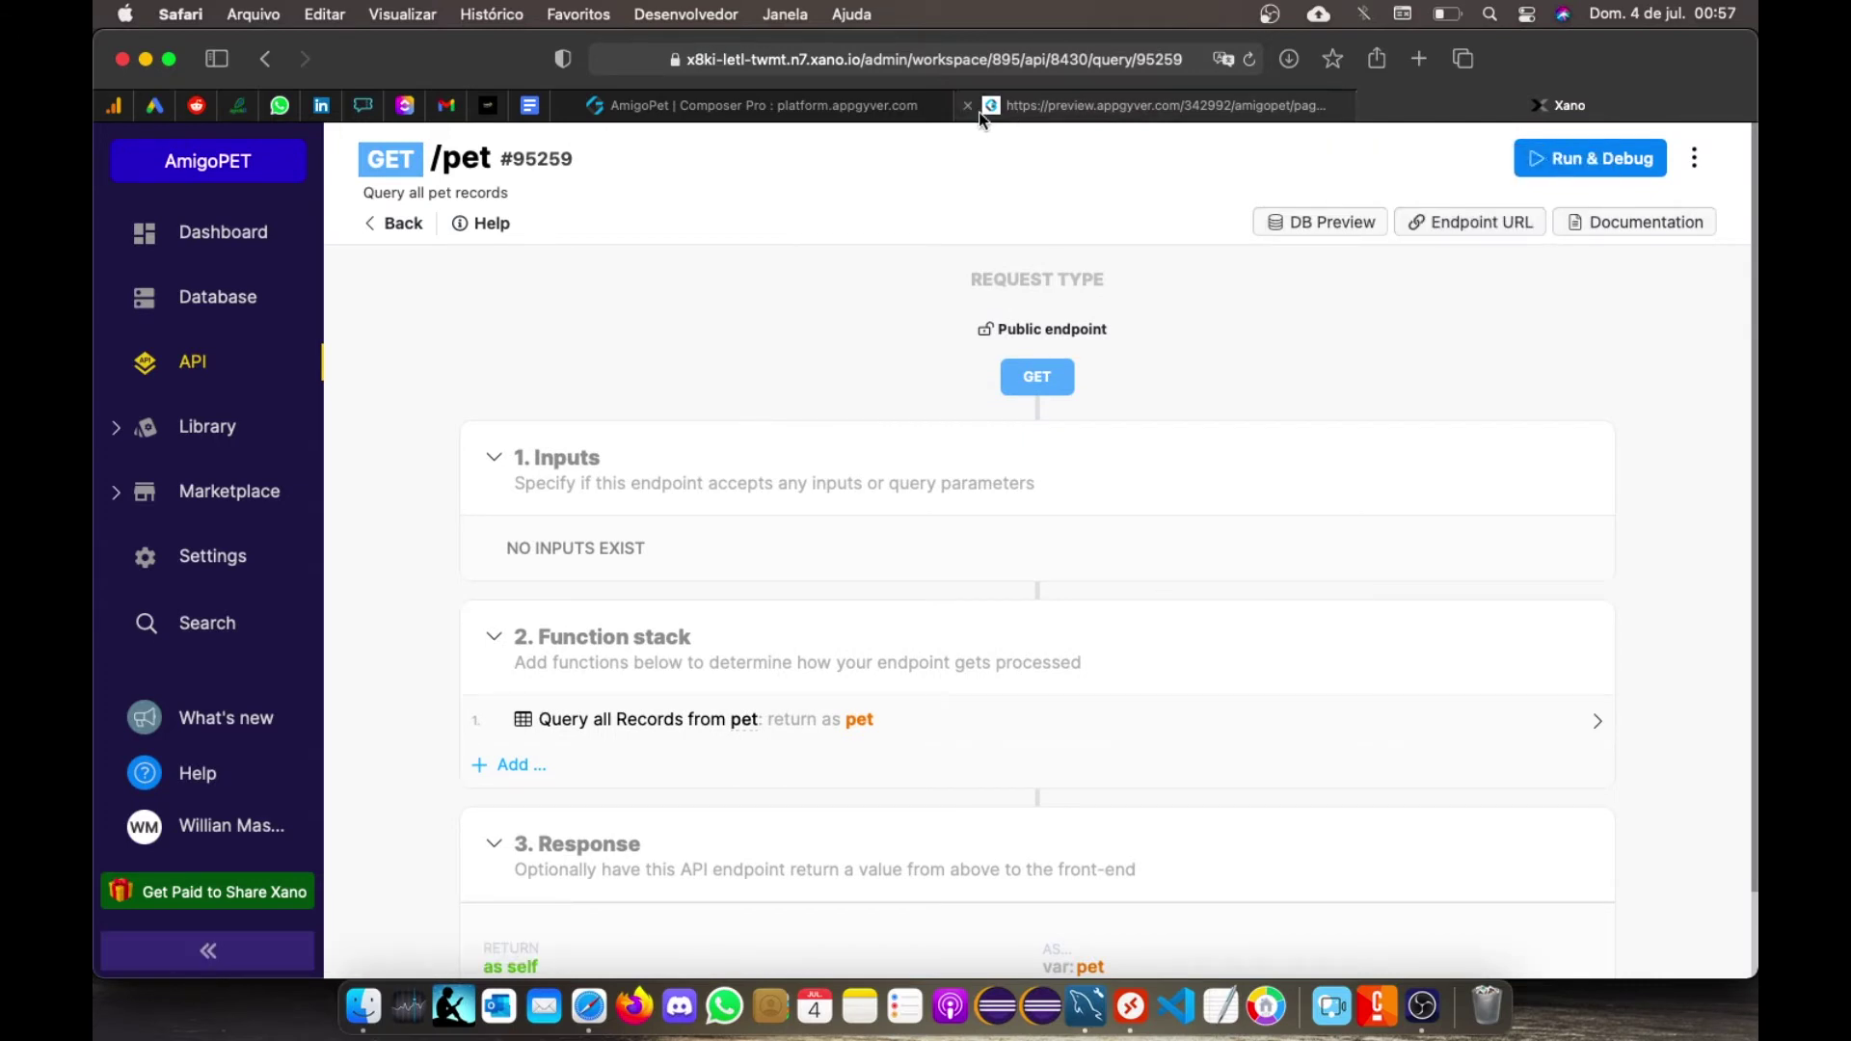
left_click(835, 108)
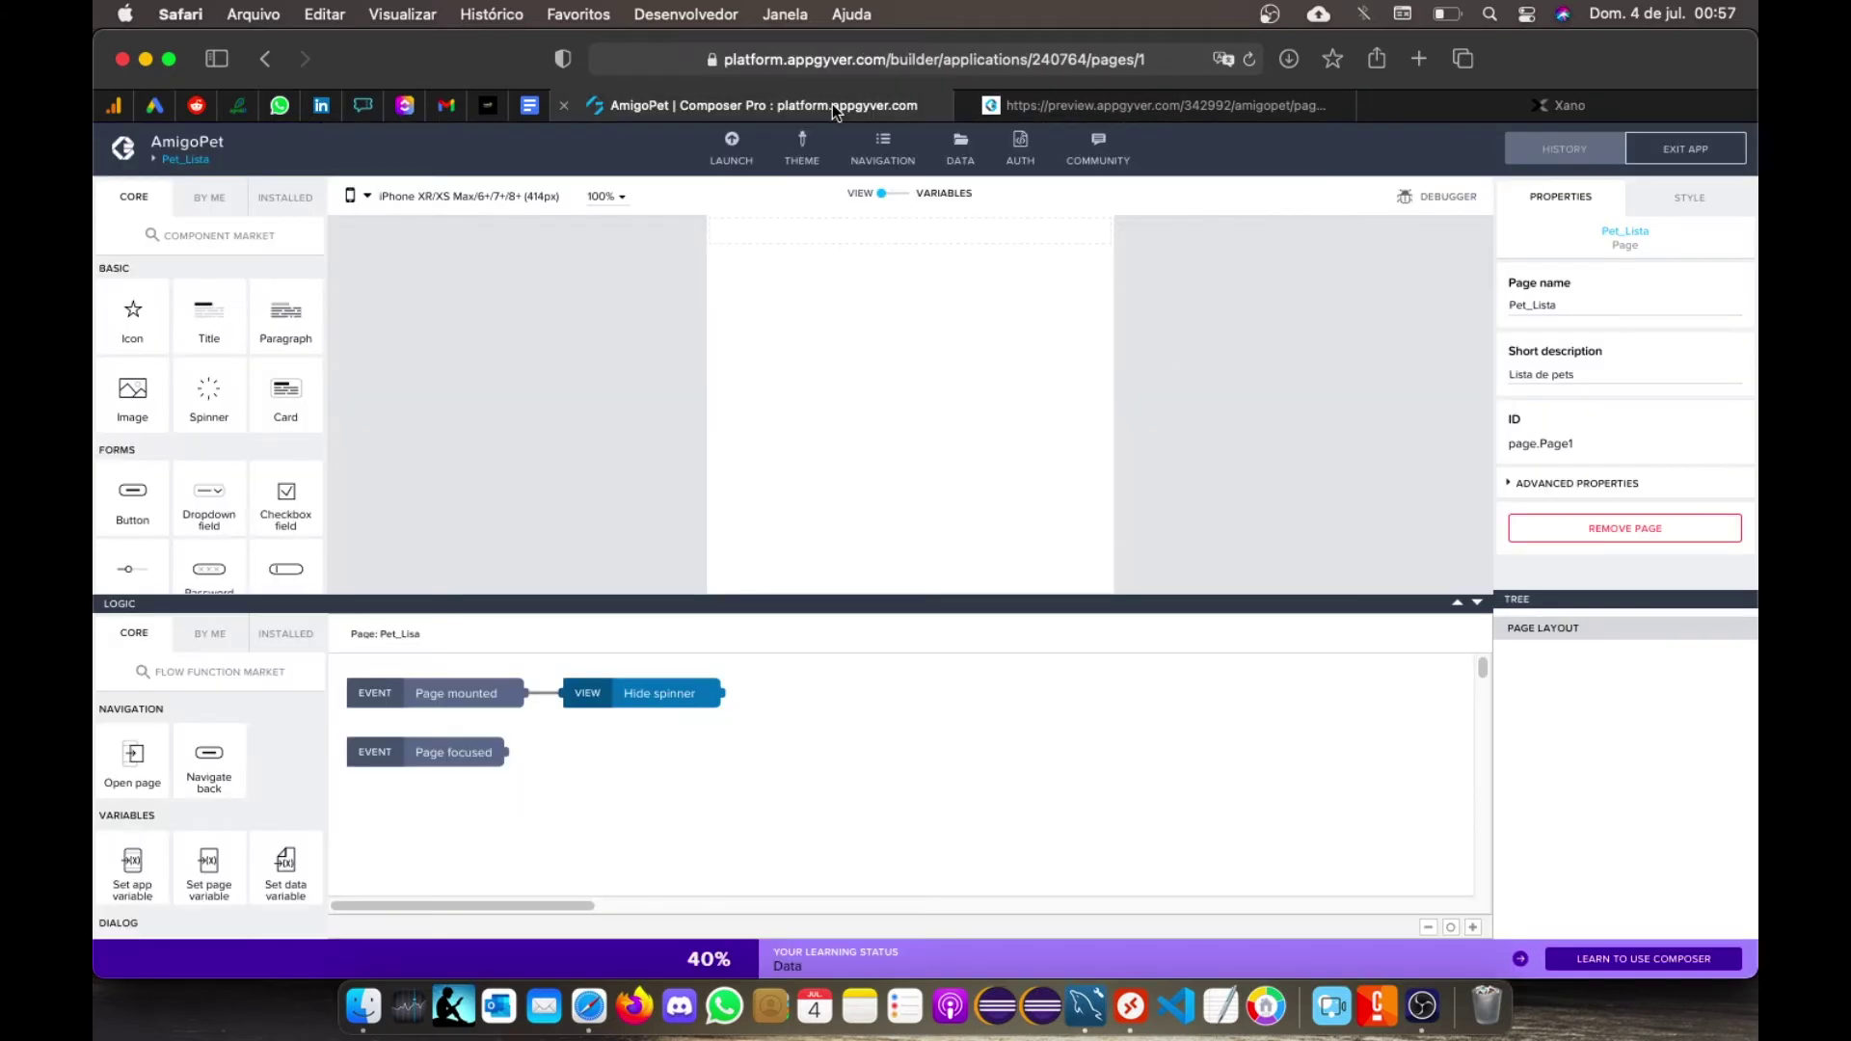
left_click(961, 149)
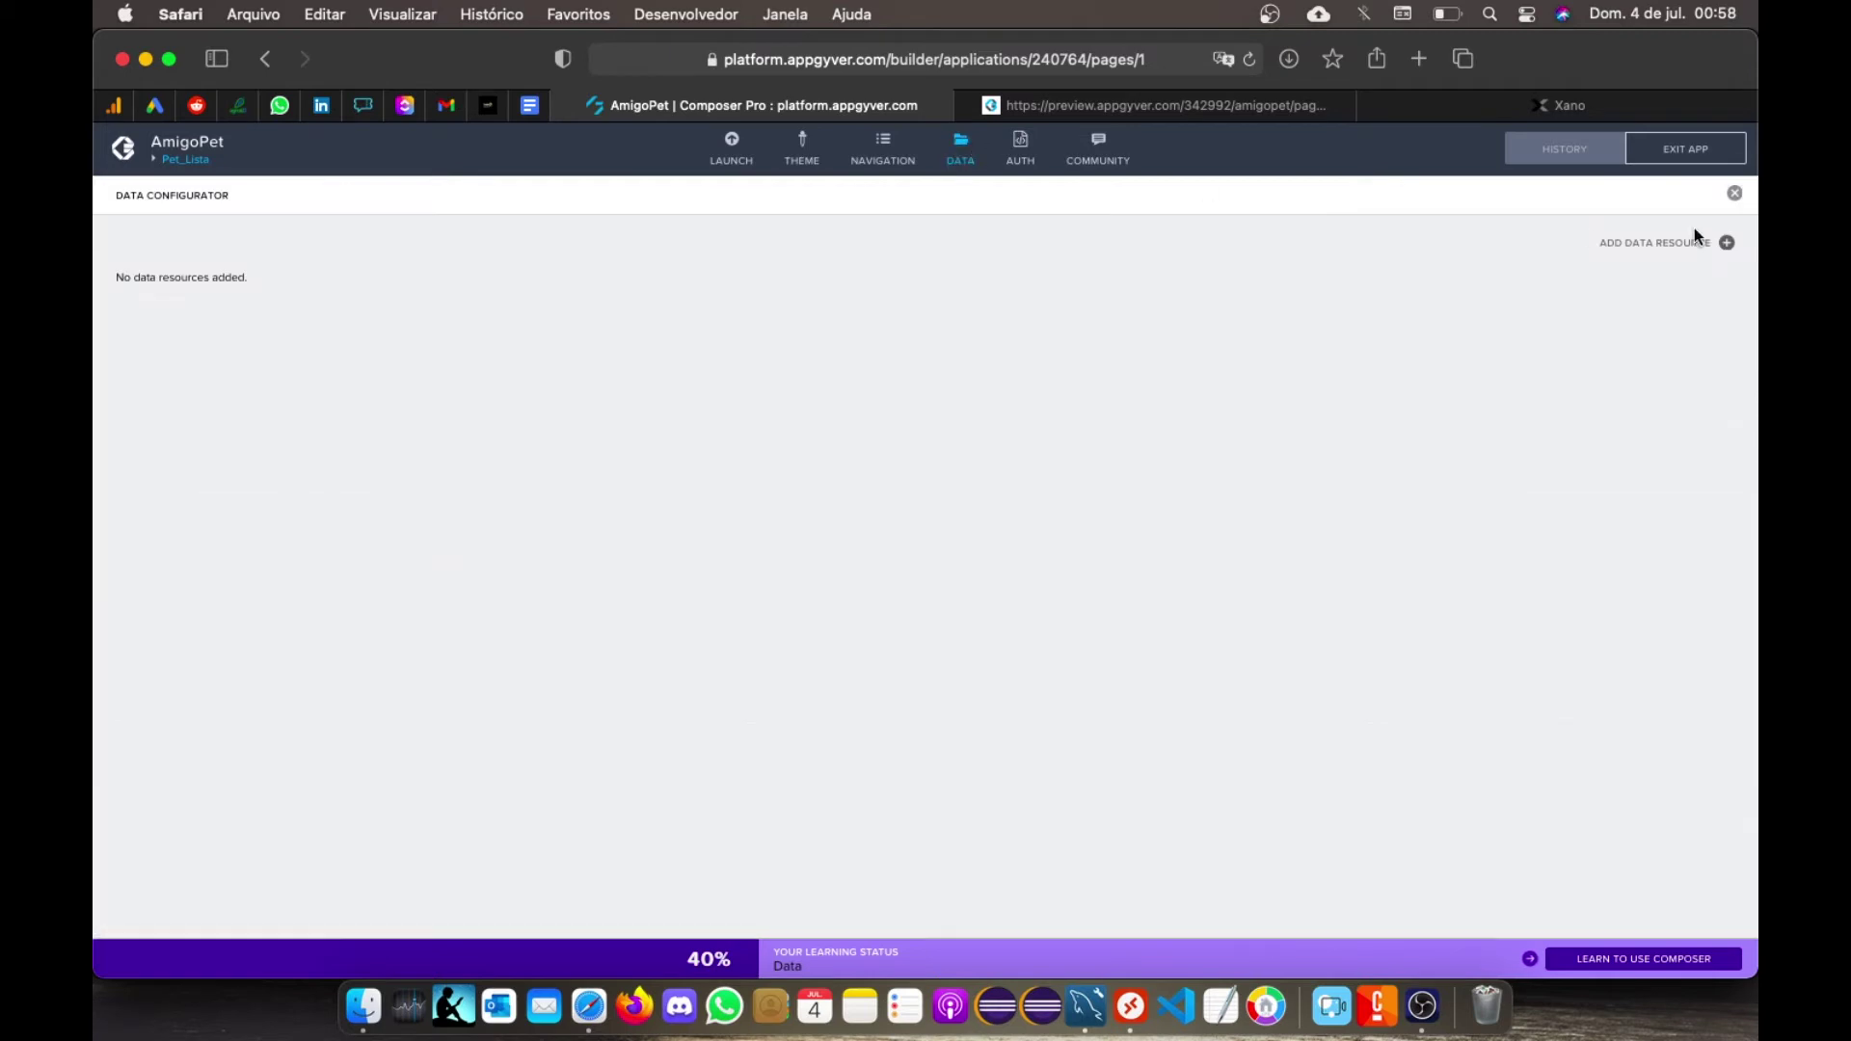
left_click(1683, 243)
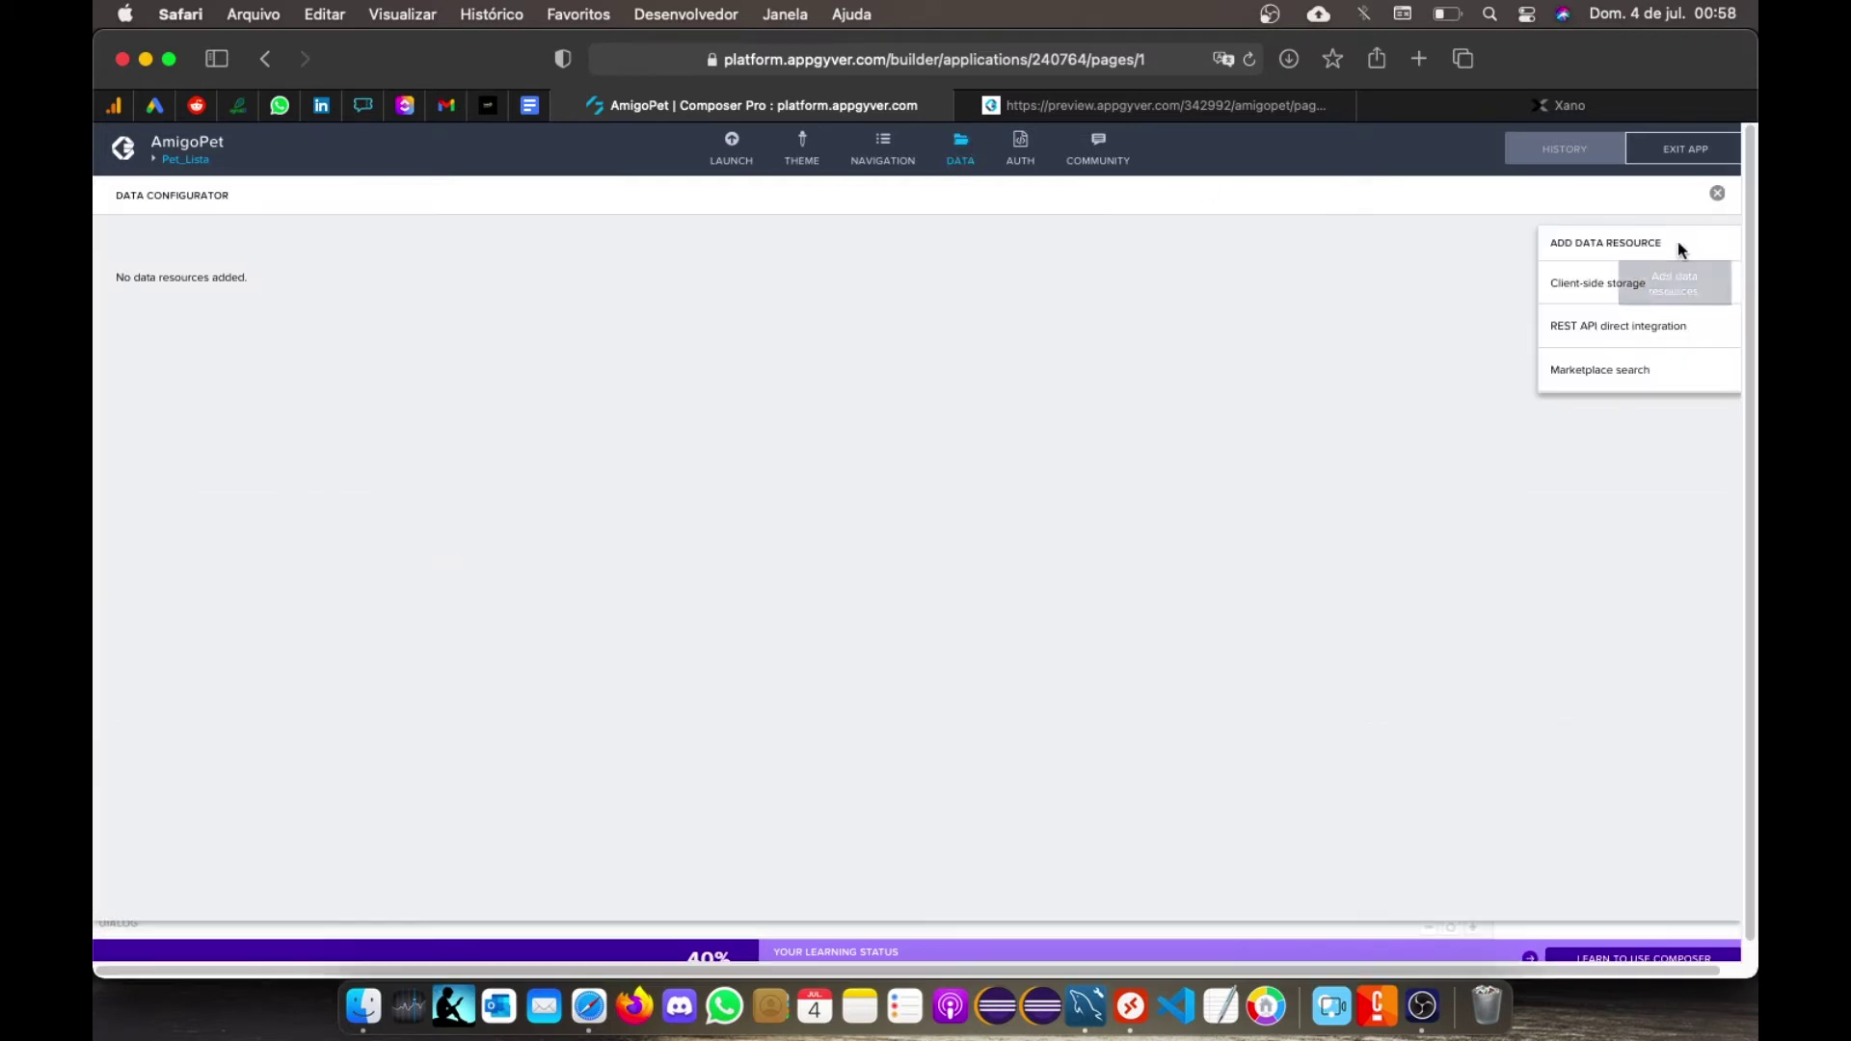
left_click(1604, 338)
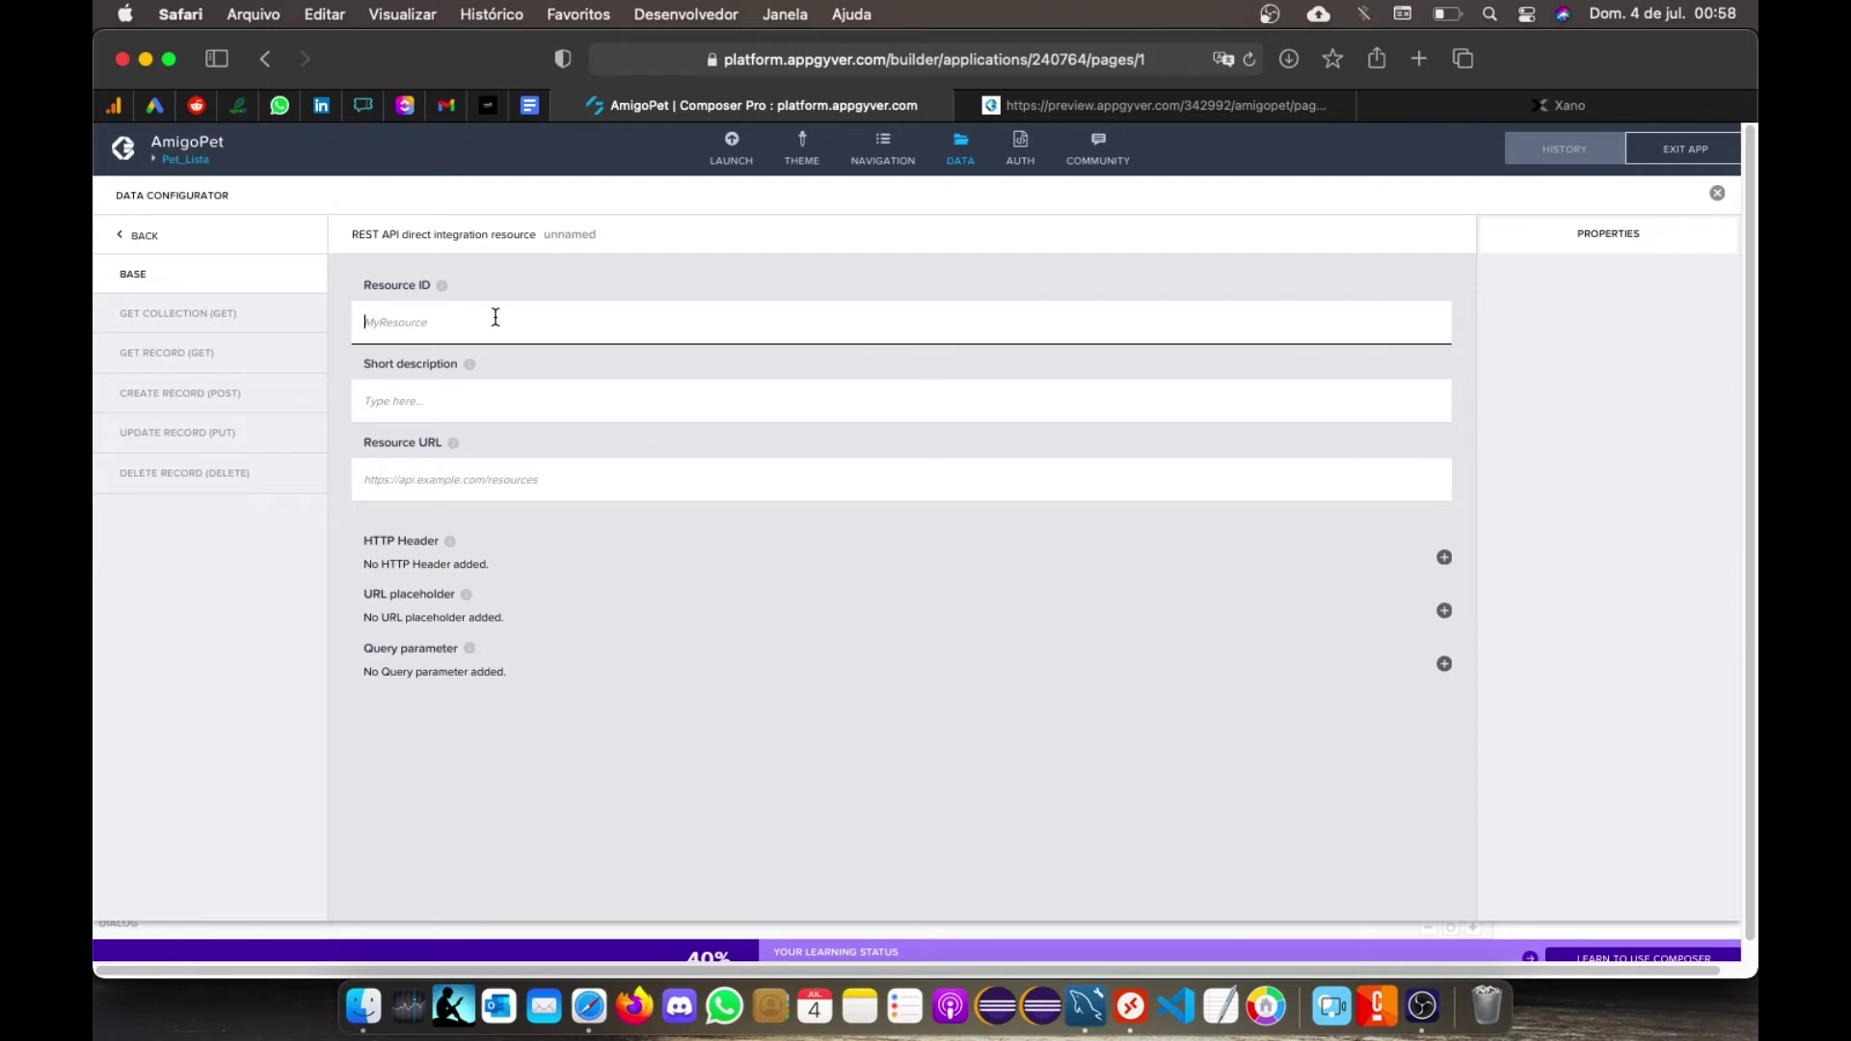
type("Pet")
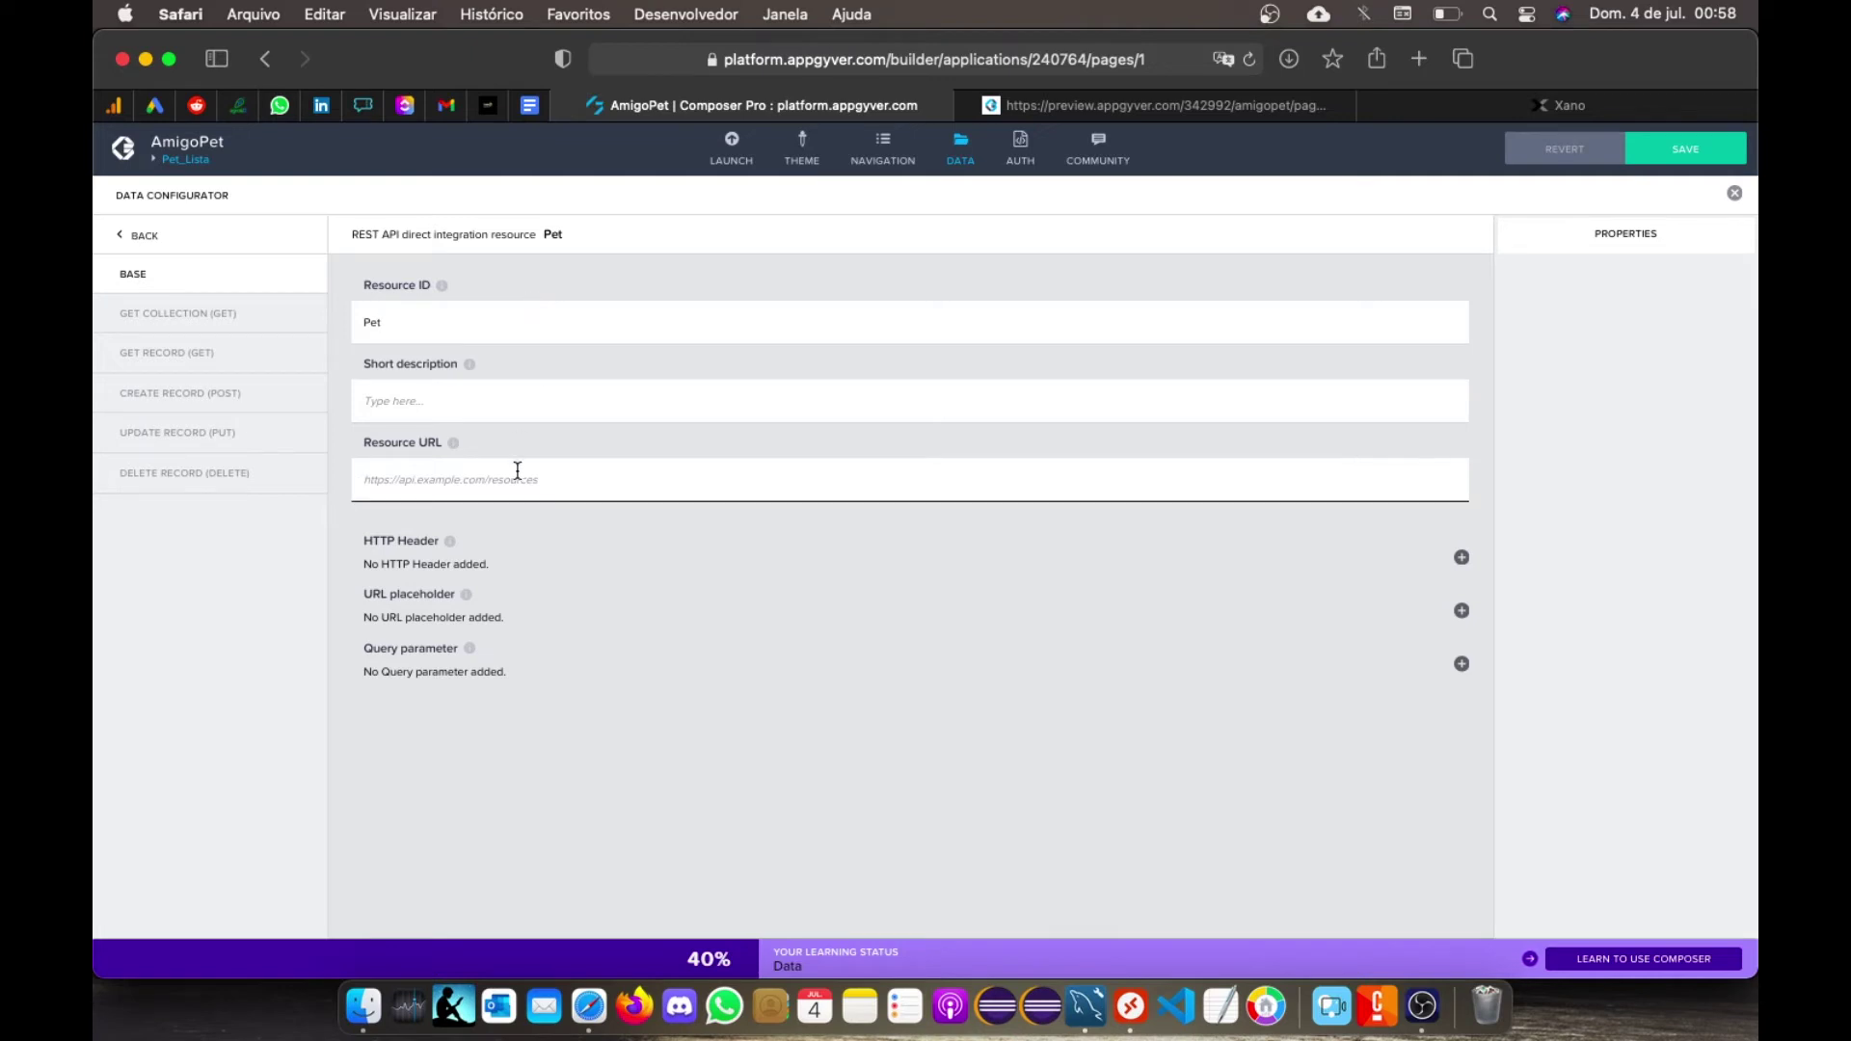
type("https://x8ki-letl-twmt.n7.xano.io/api:ajUT7Ty9/pet")
left_click(1717, 155)
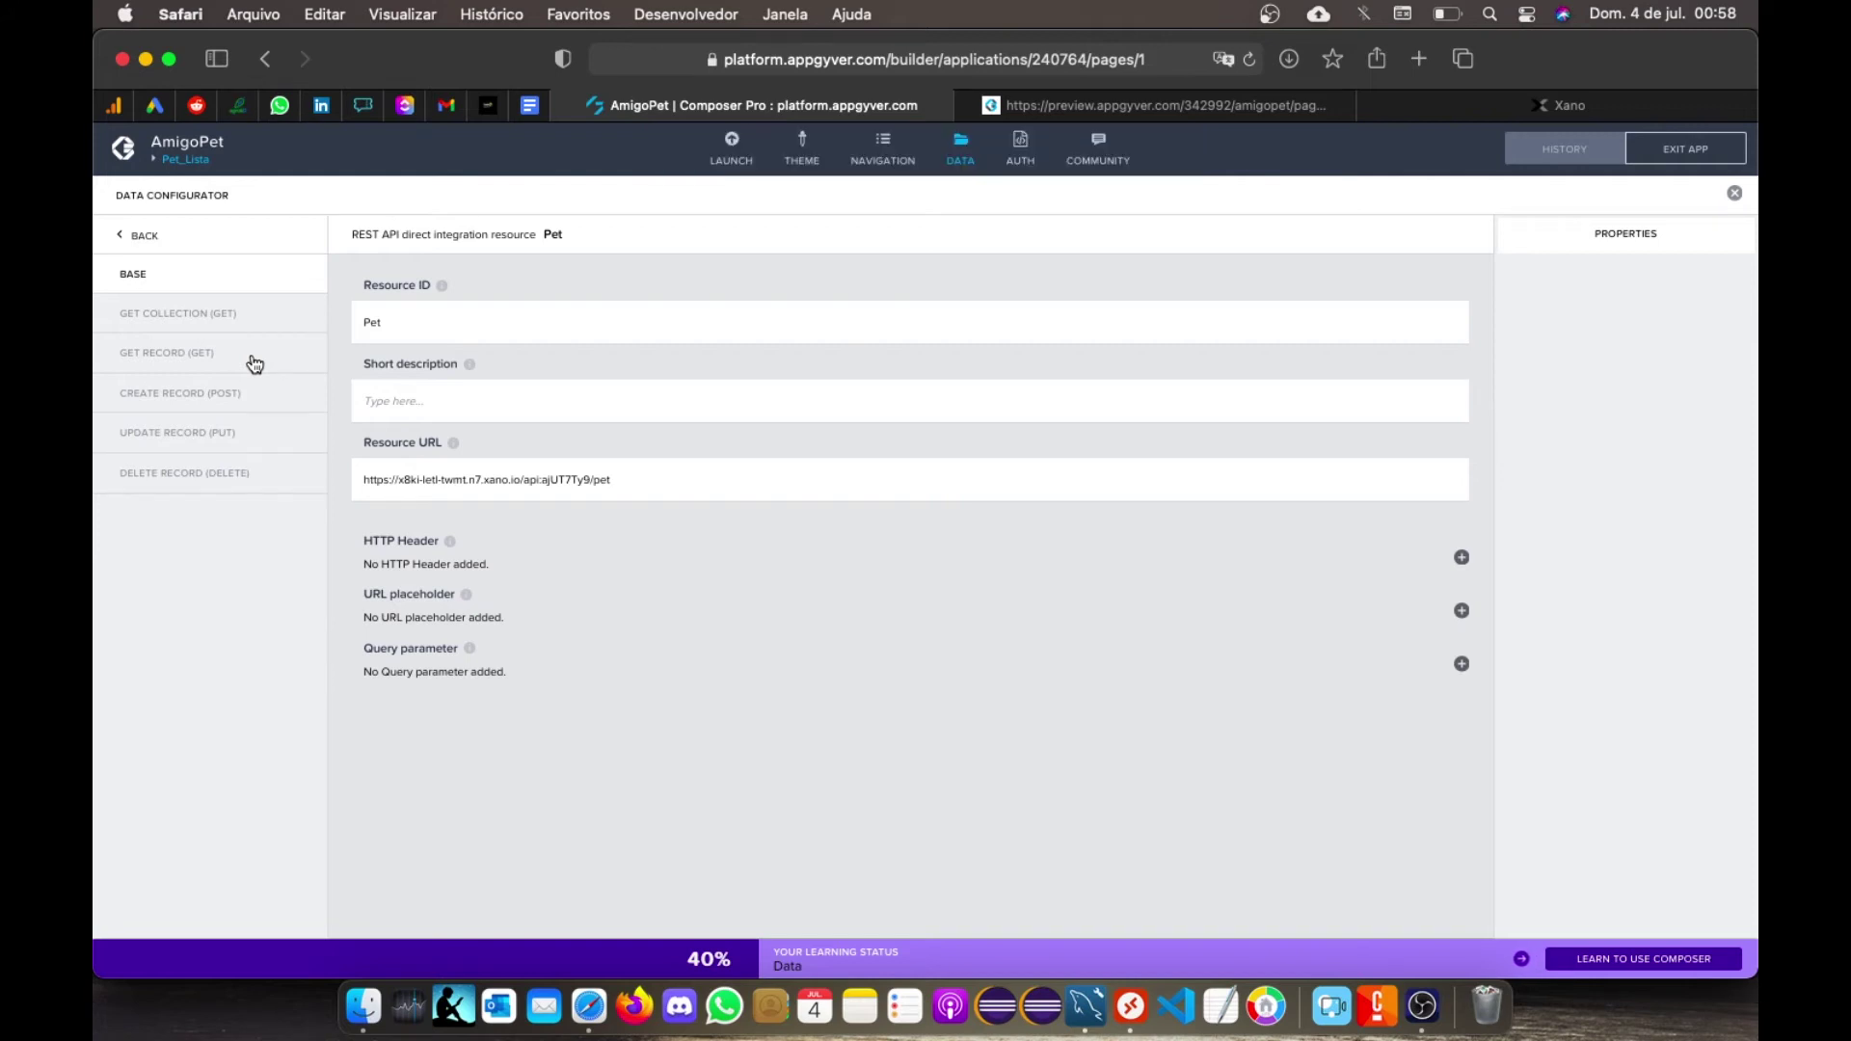
Step: Test the Pet resource's Get collection request, set its schema from the response and close the data configurator
left_click(204, 327)
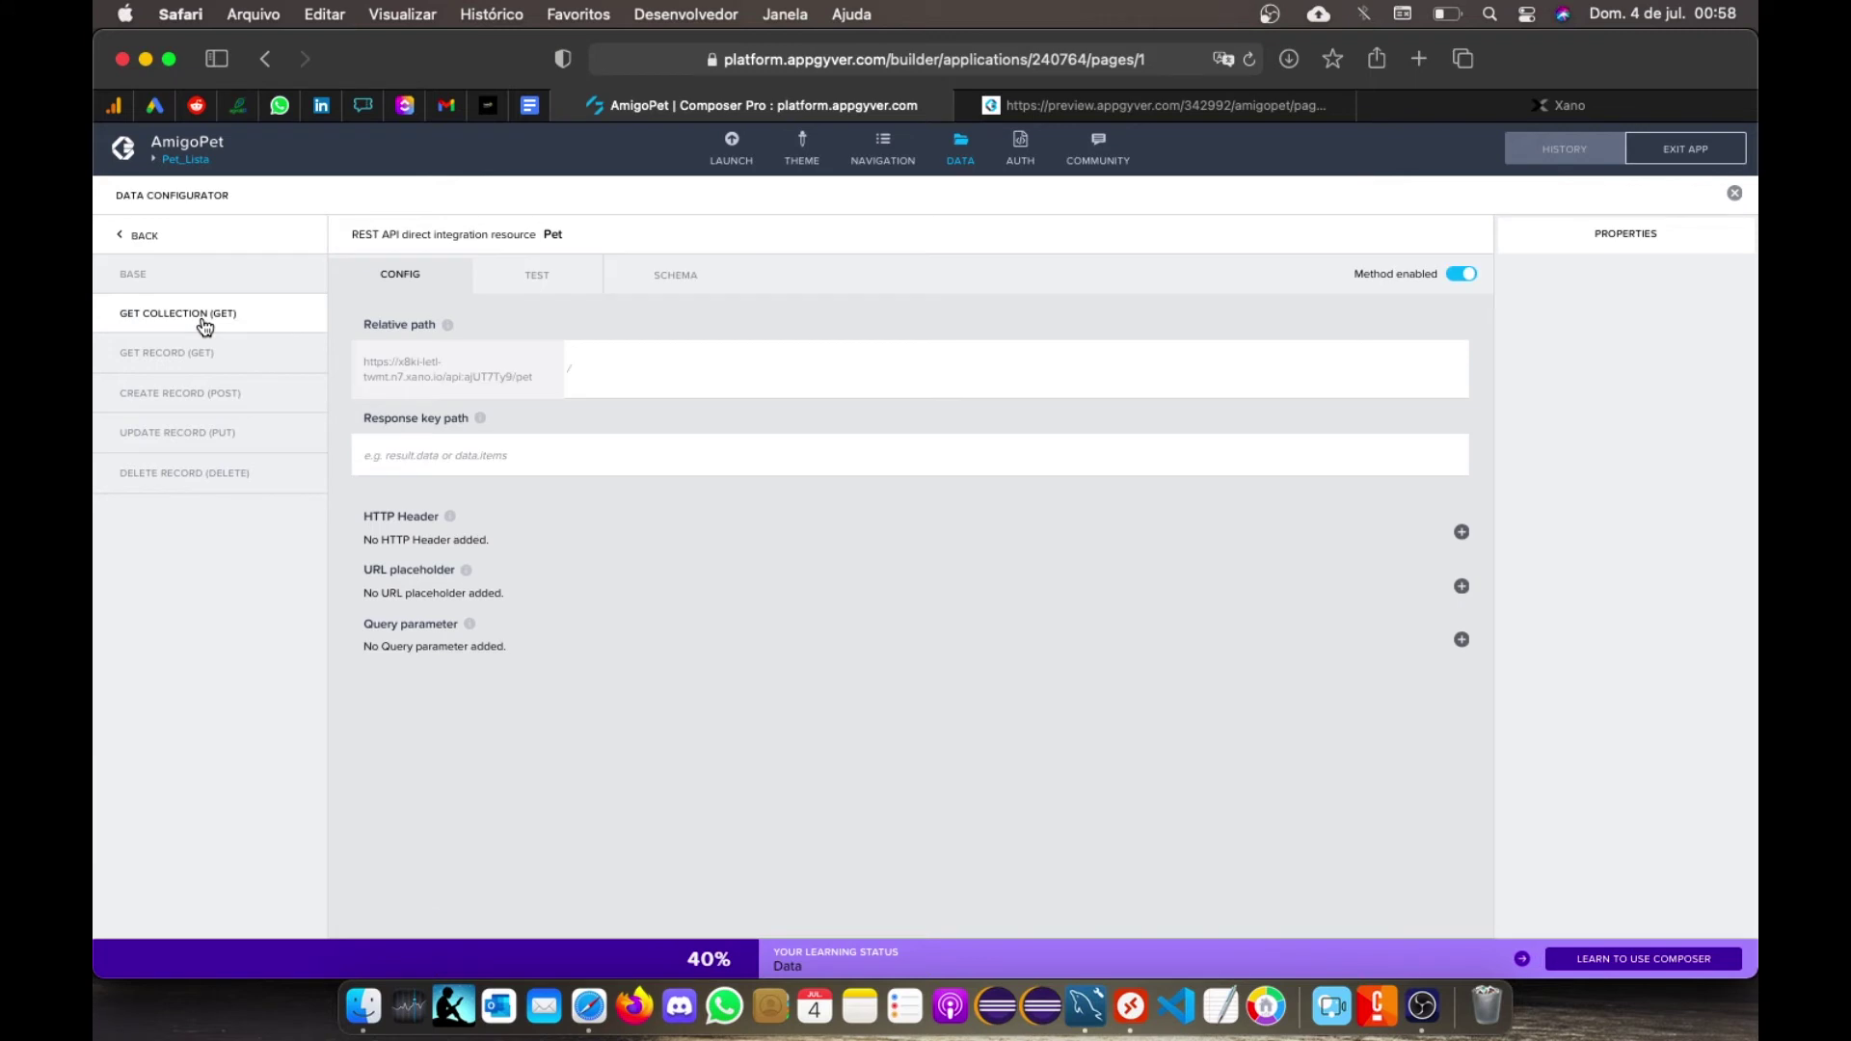
left_click(548, 289)
left_click(480, 336)
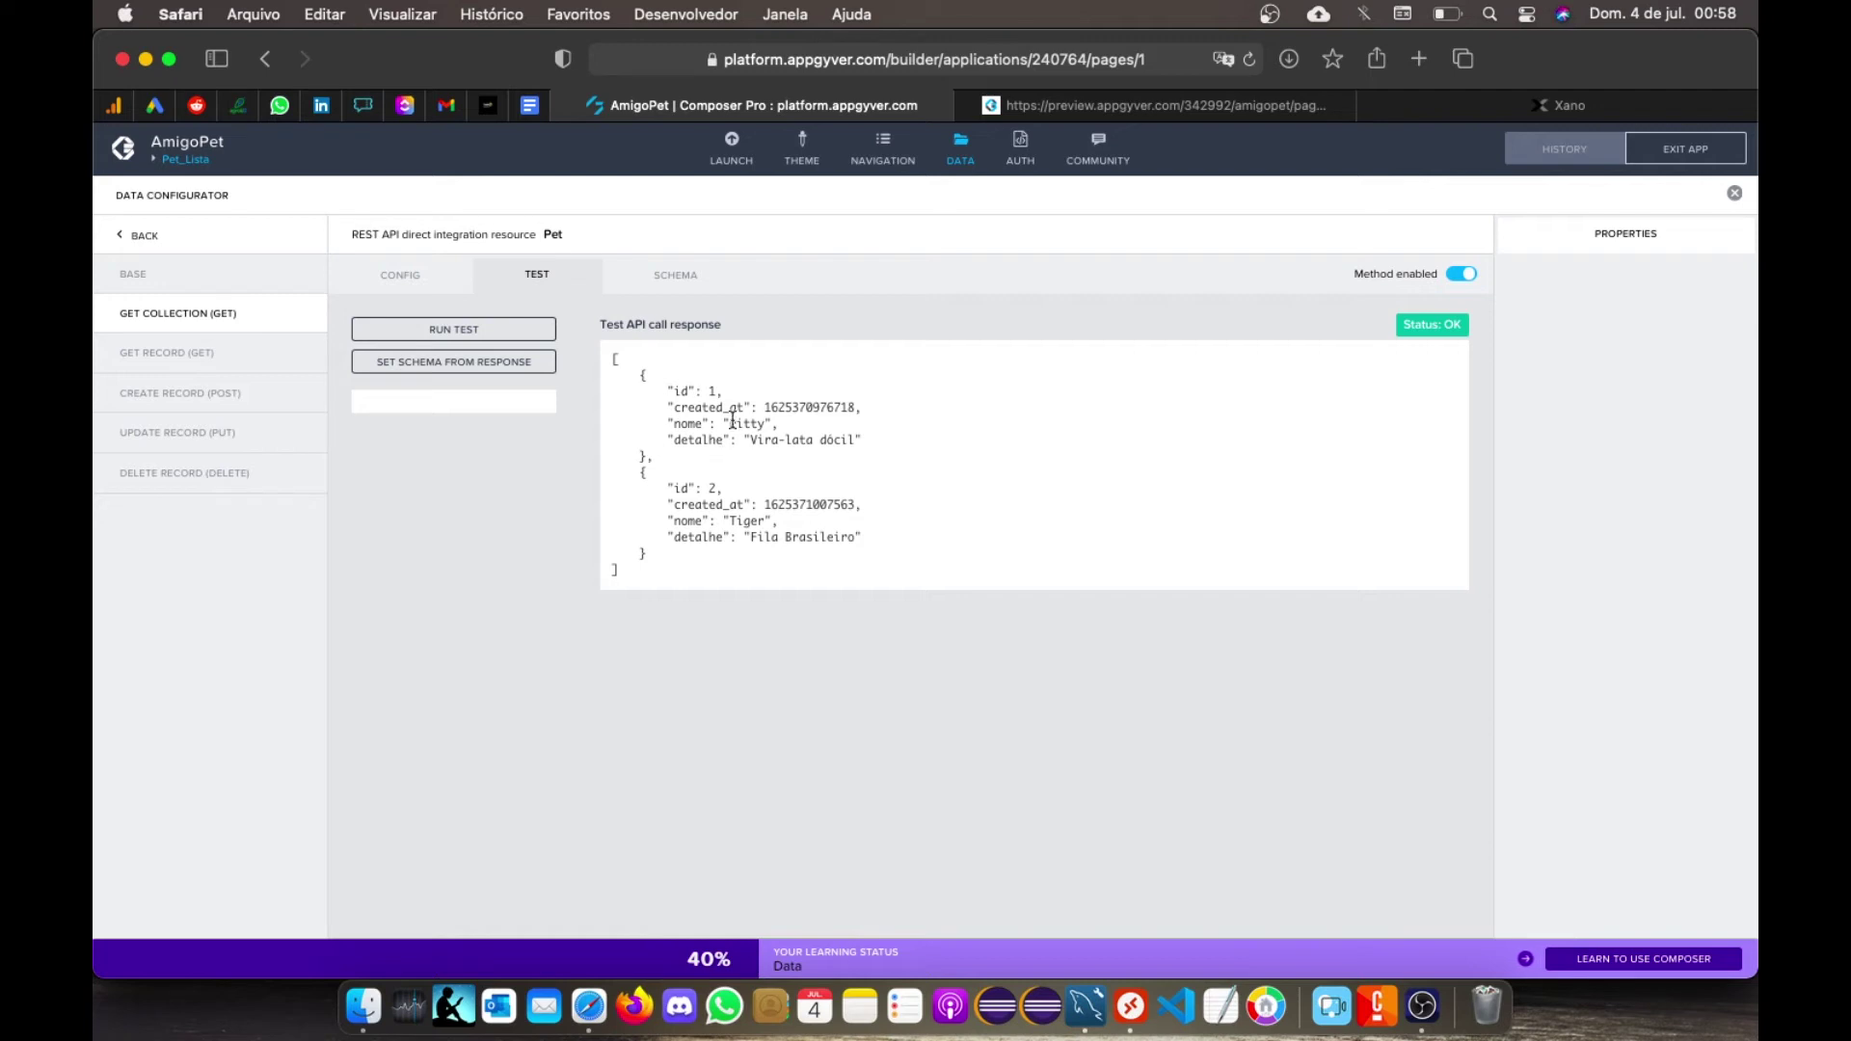
left_click(490, 373)
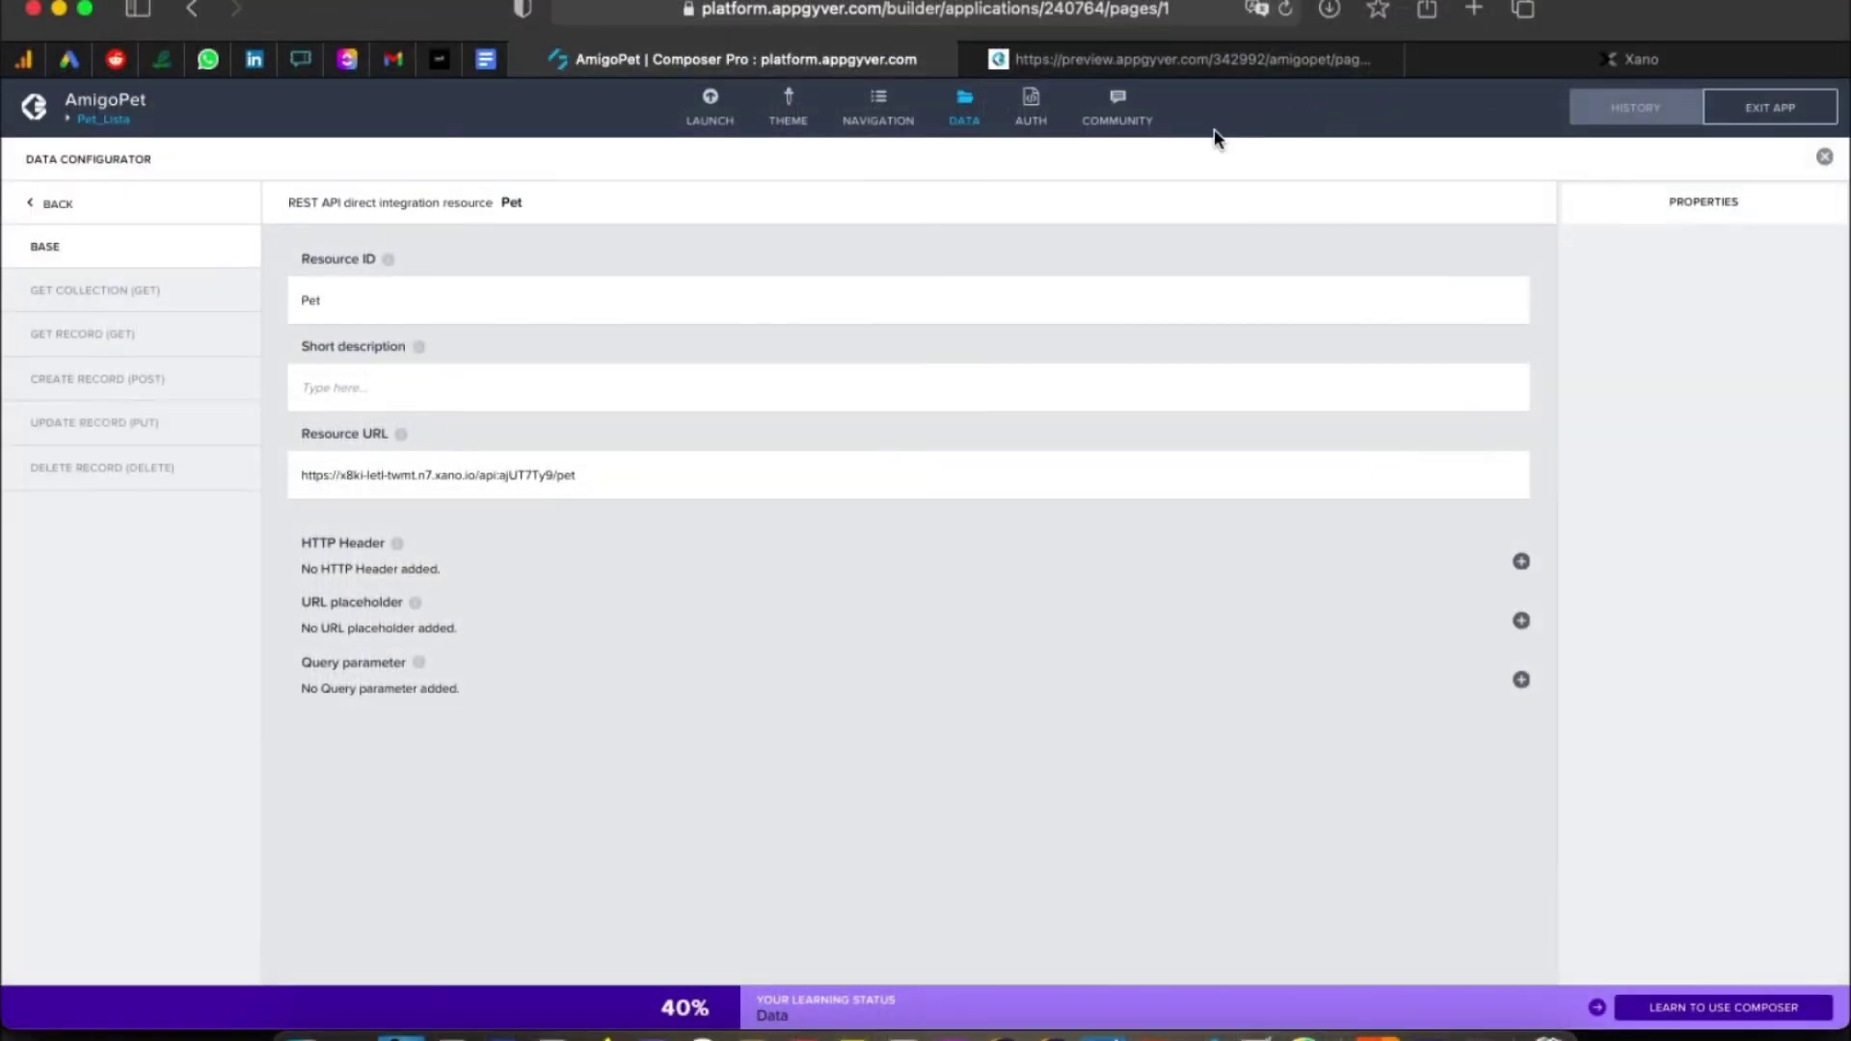
left_click(970, 116)
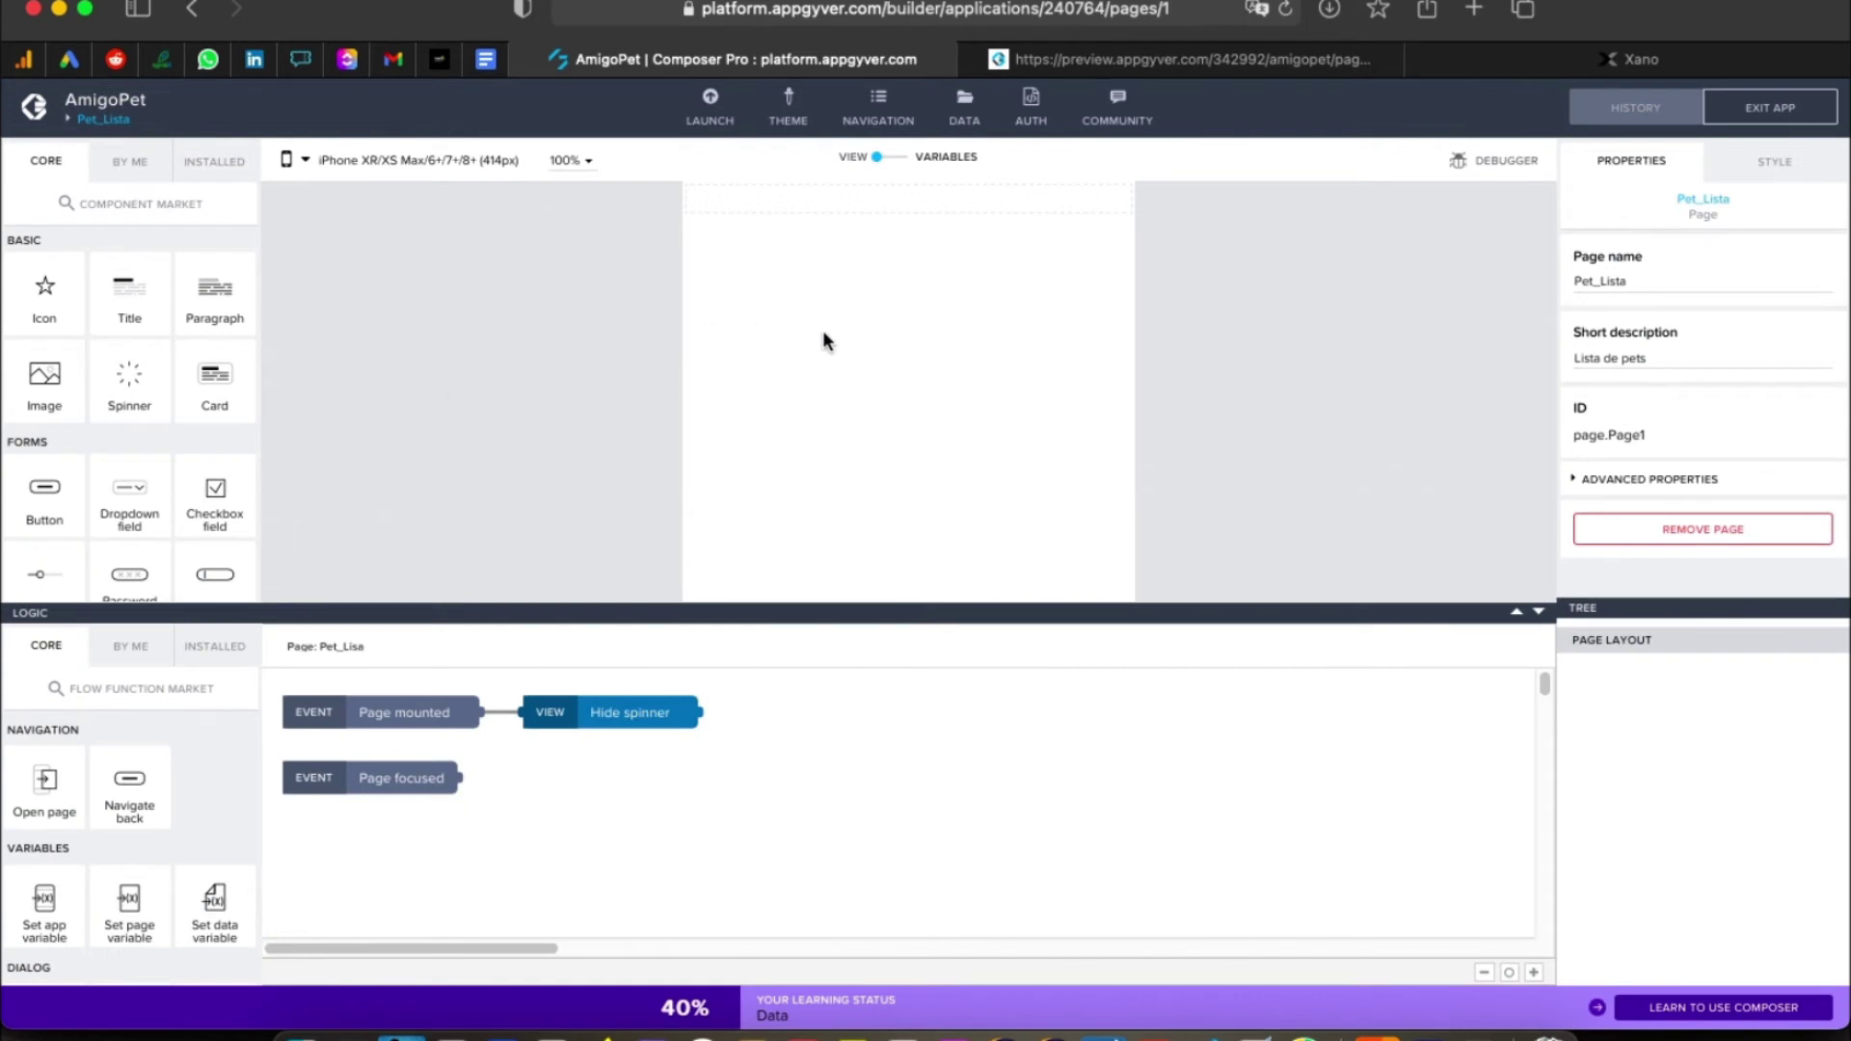
Step: Add a data variable based on the Pet resource to the Pet_Lista page and save the app
left_click(946, 162)
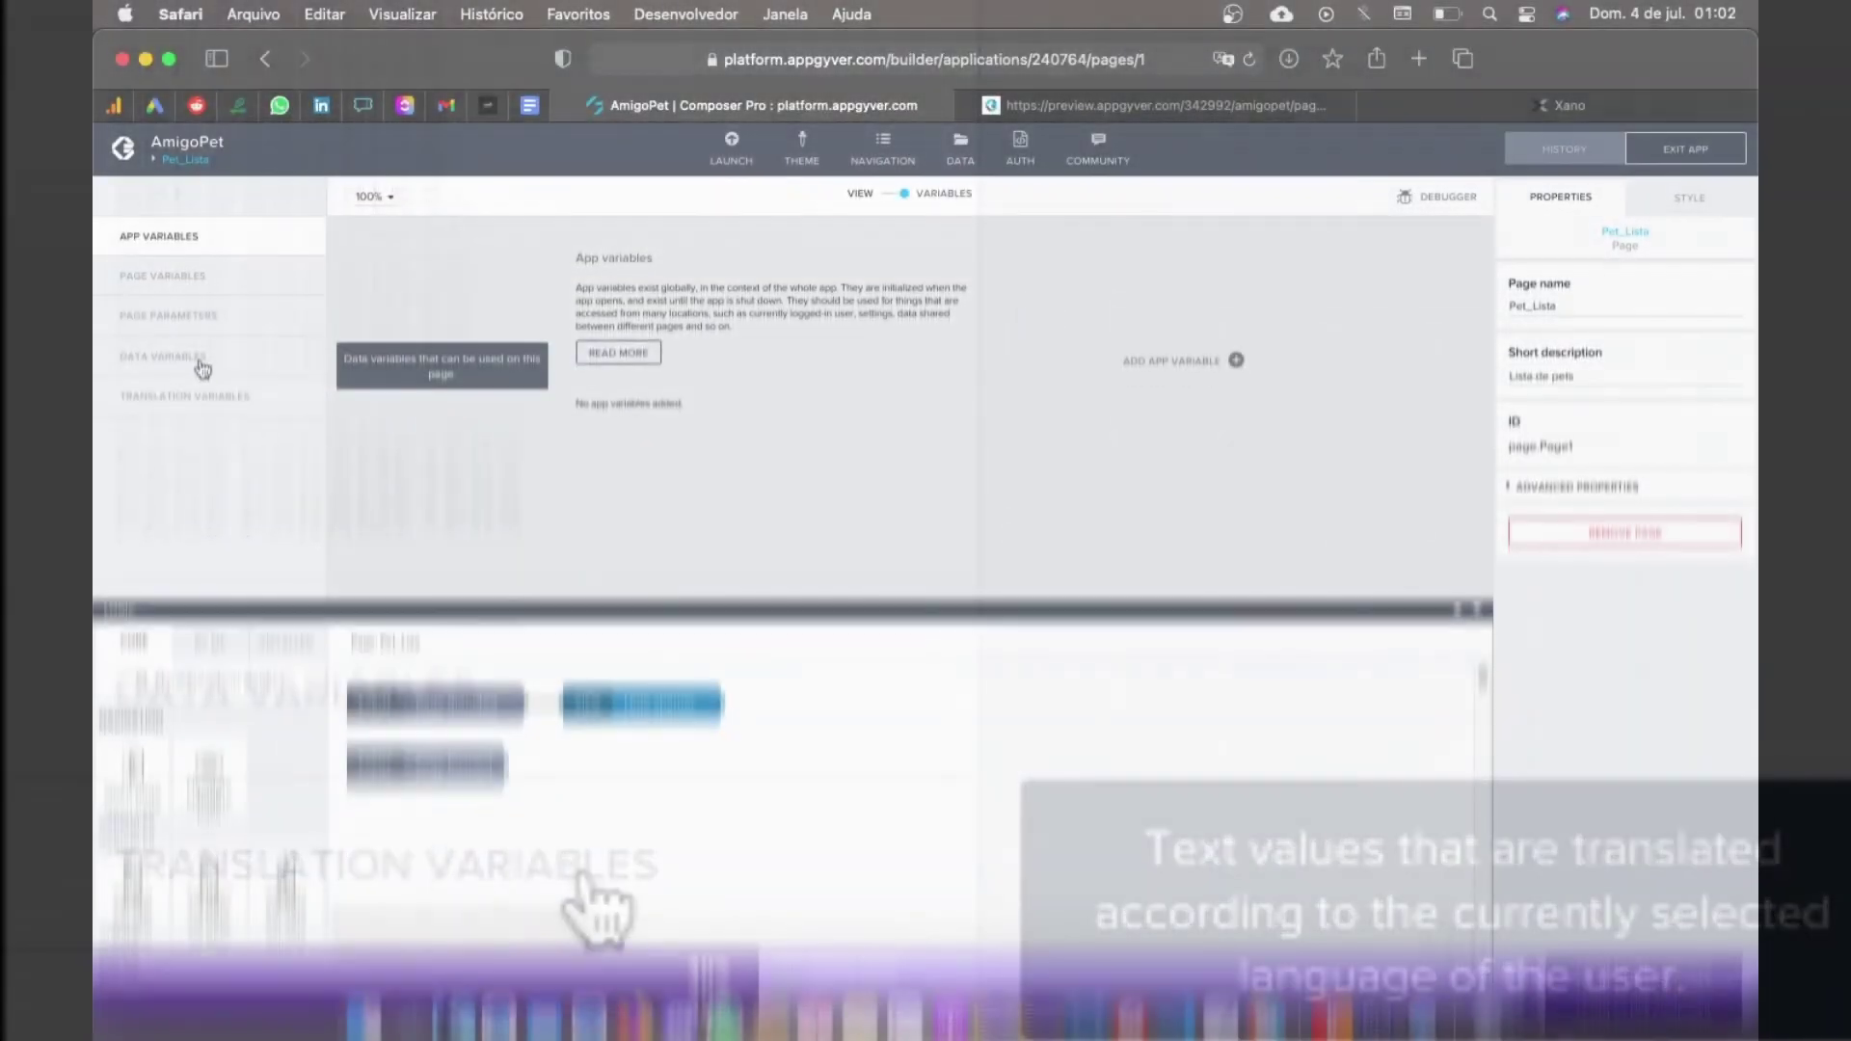
left_click(179, 362)
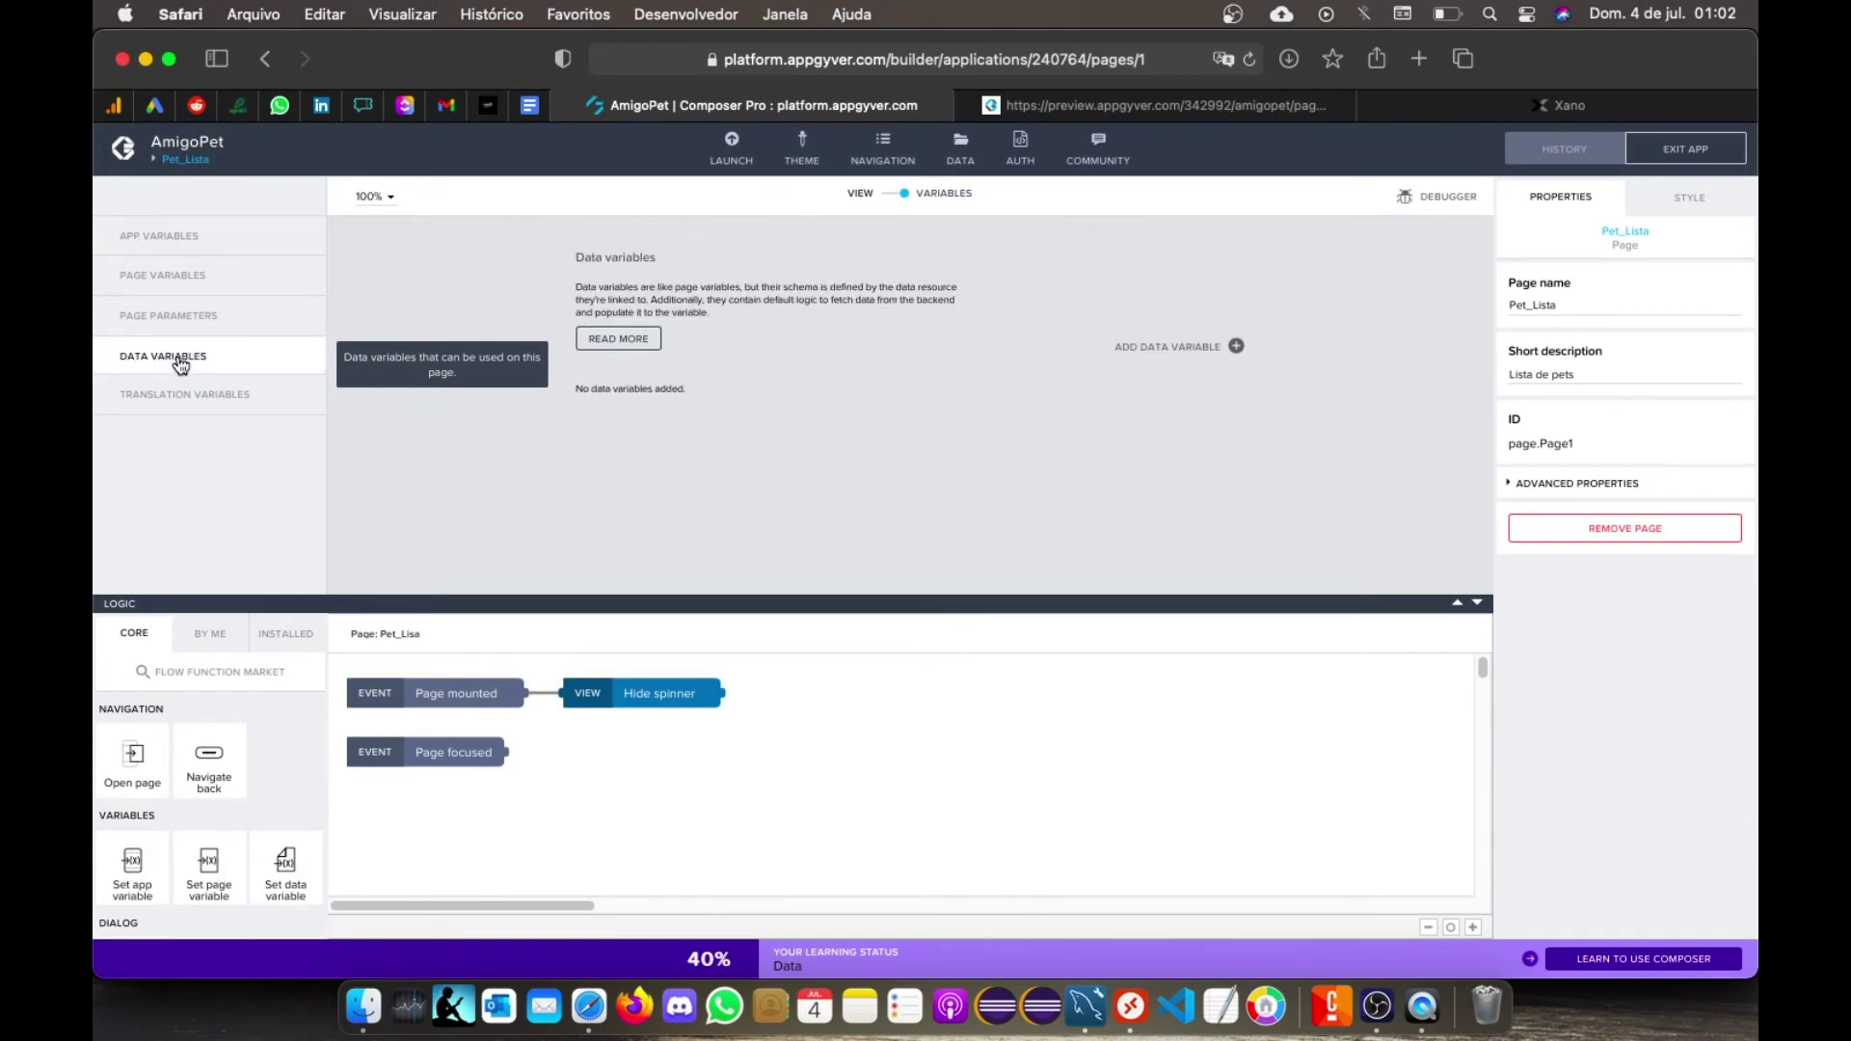
left_click(1218, 351)
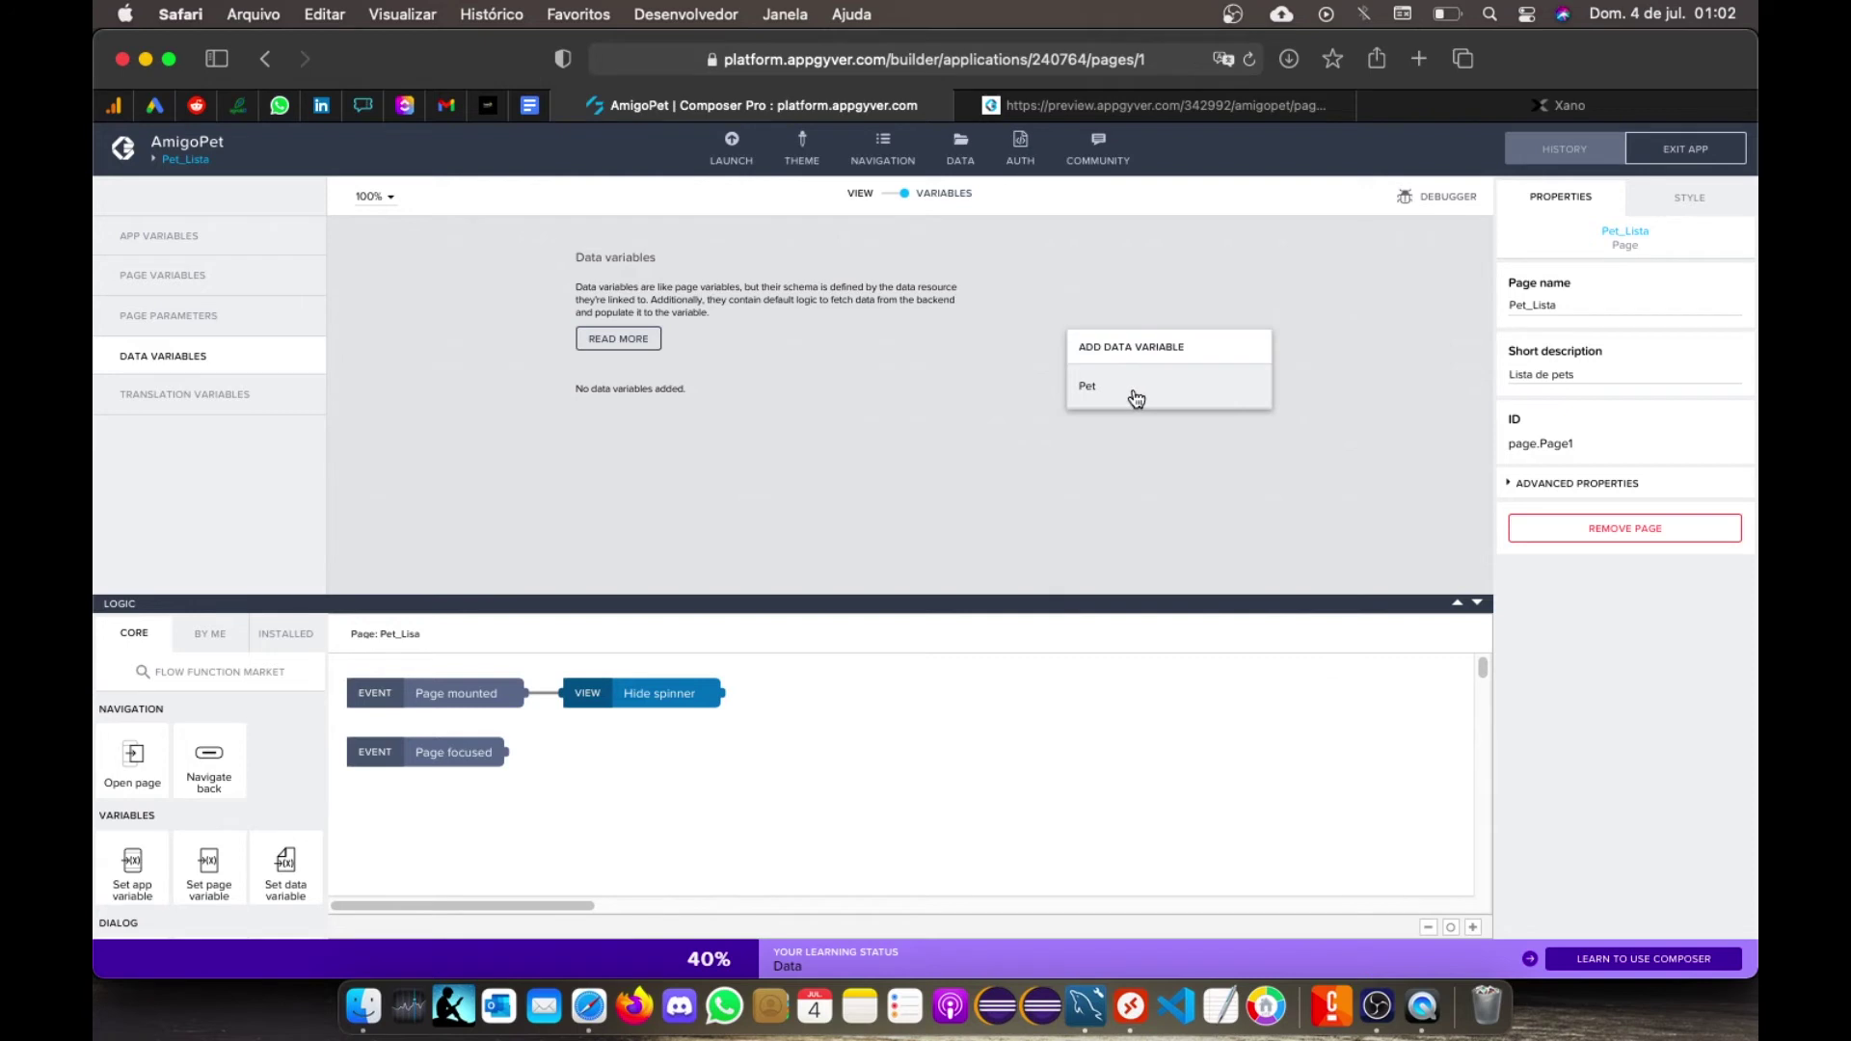
left_click(1145, 393)
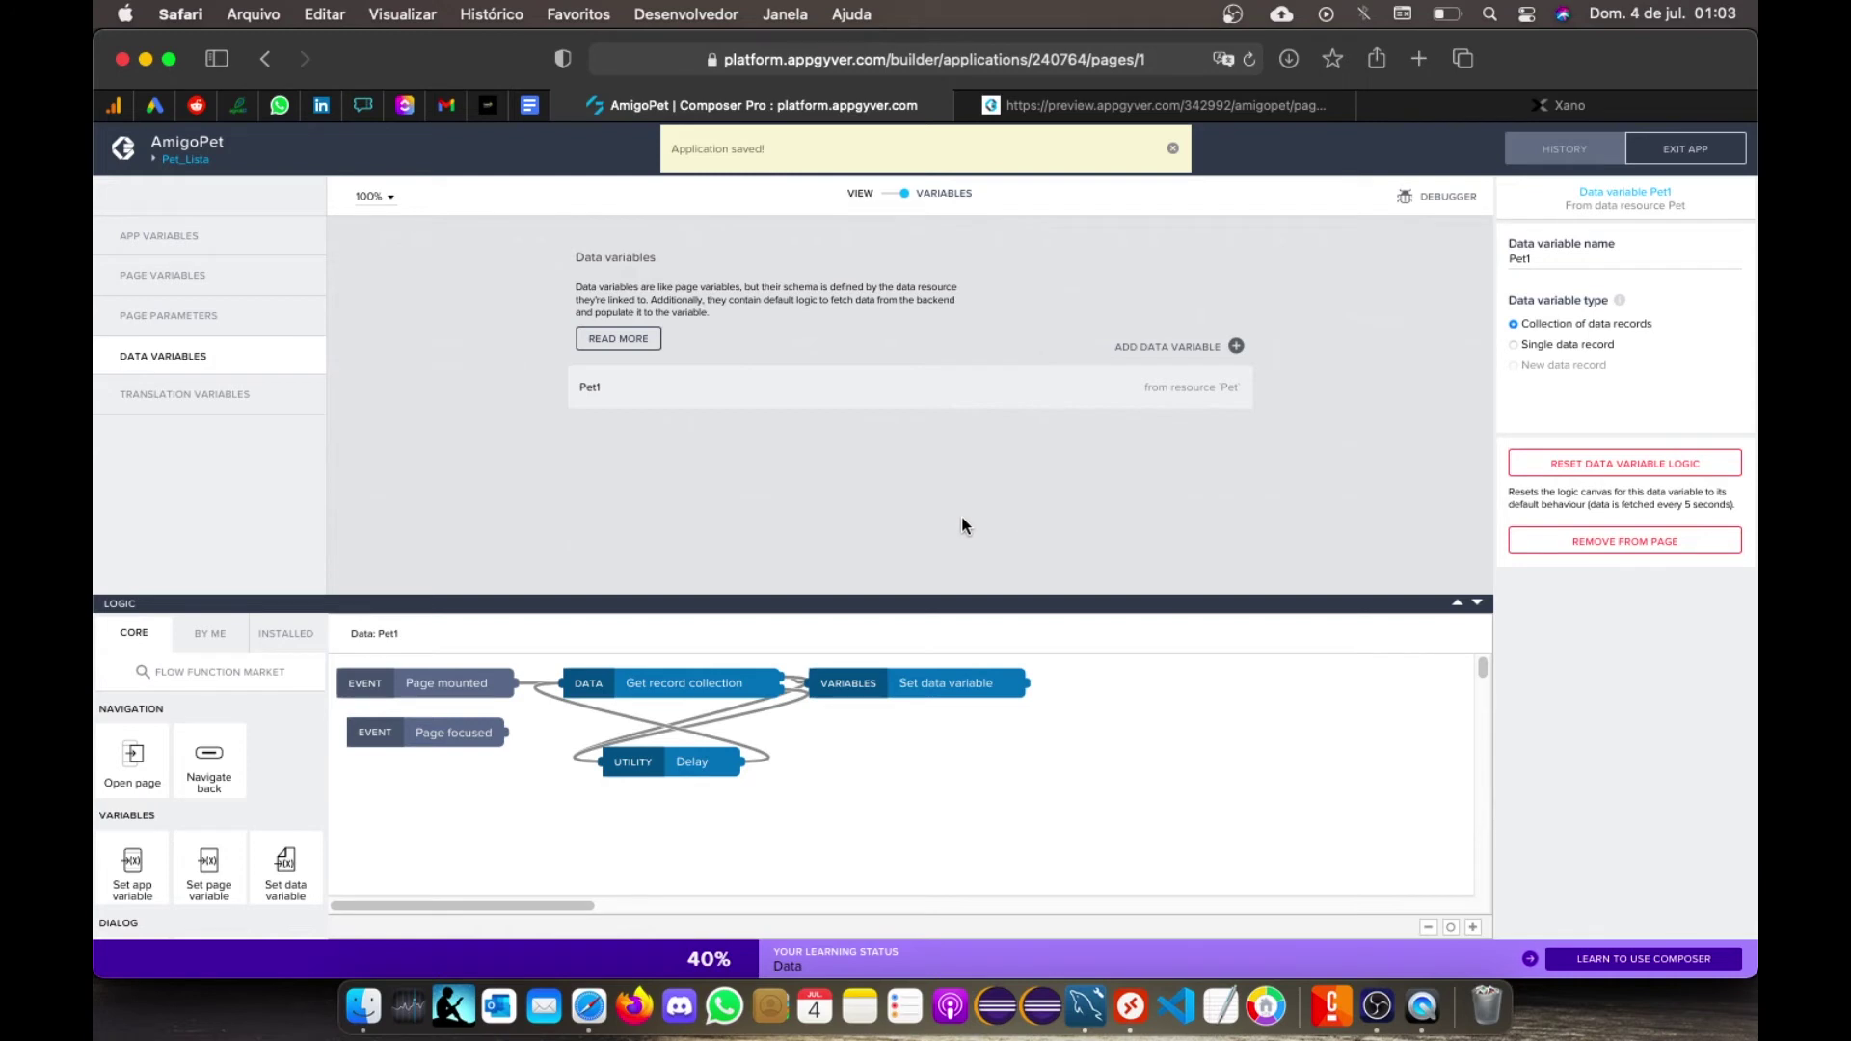
Step: In the Pet data variable's logic, delete the Delay node, trigger Get record collection from Page focused instead of Page mounted, and save
left_click(683, 763)
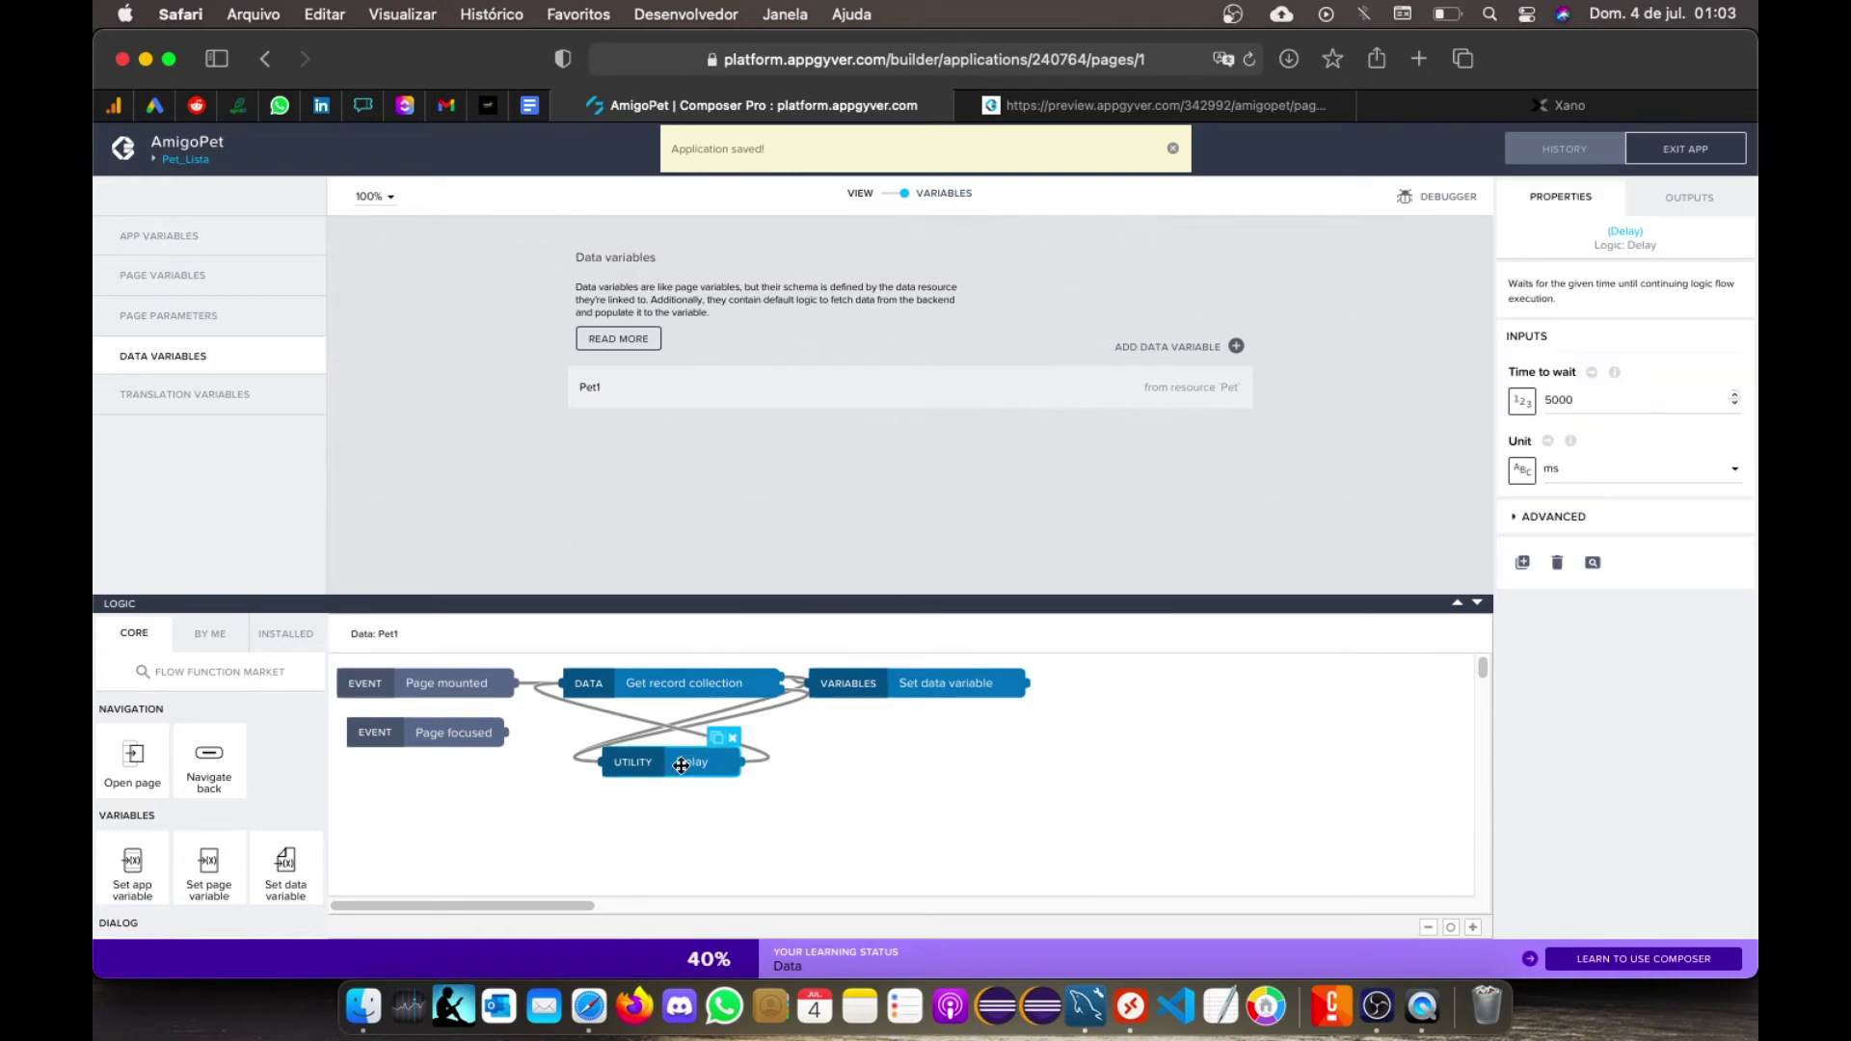
left_click(730, 741)
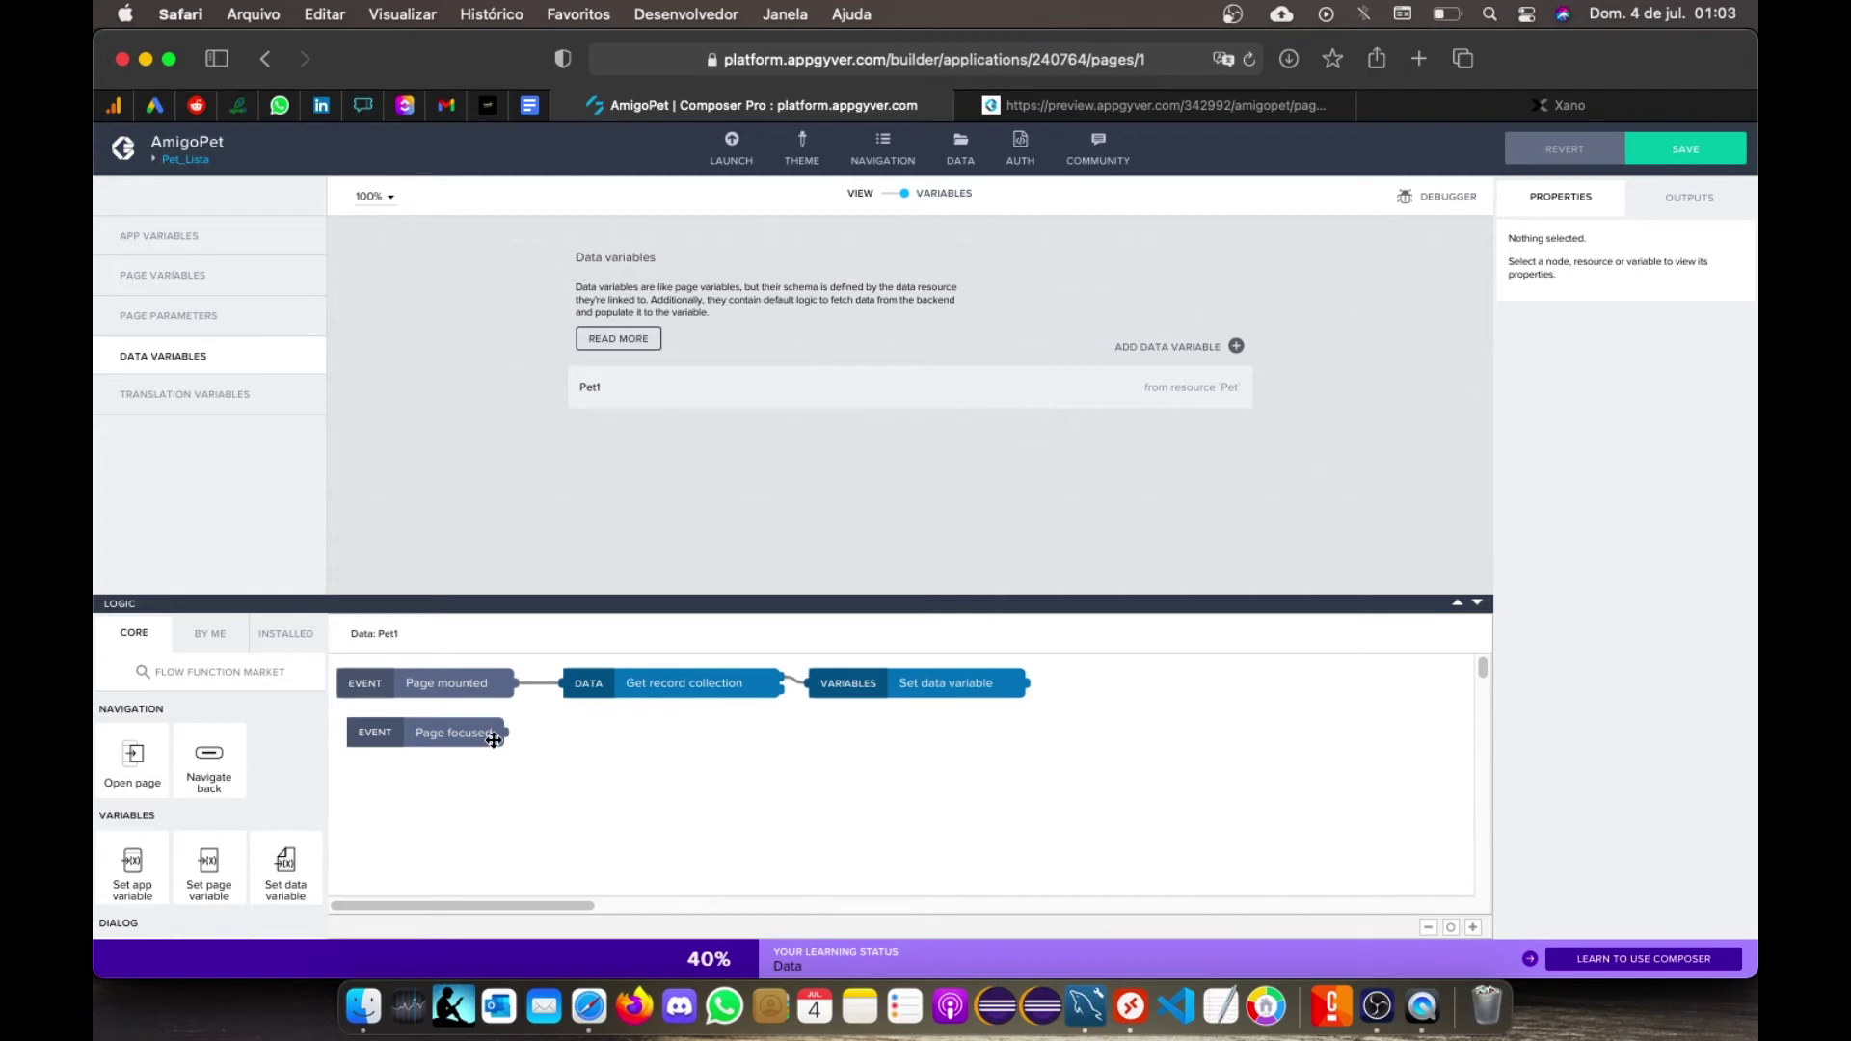
left_click_drag(517, 729, 563, 683)
left_click(1667, 152)
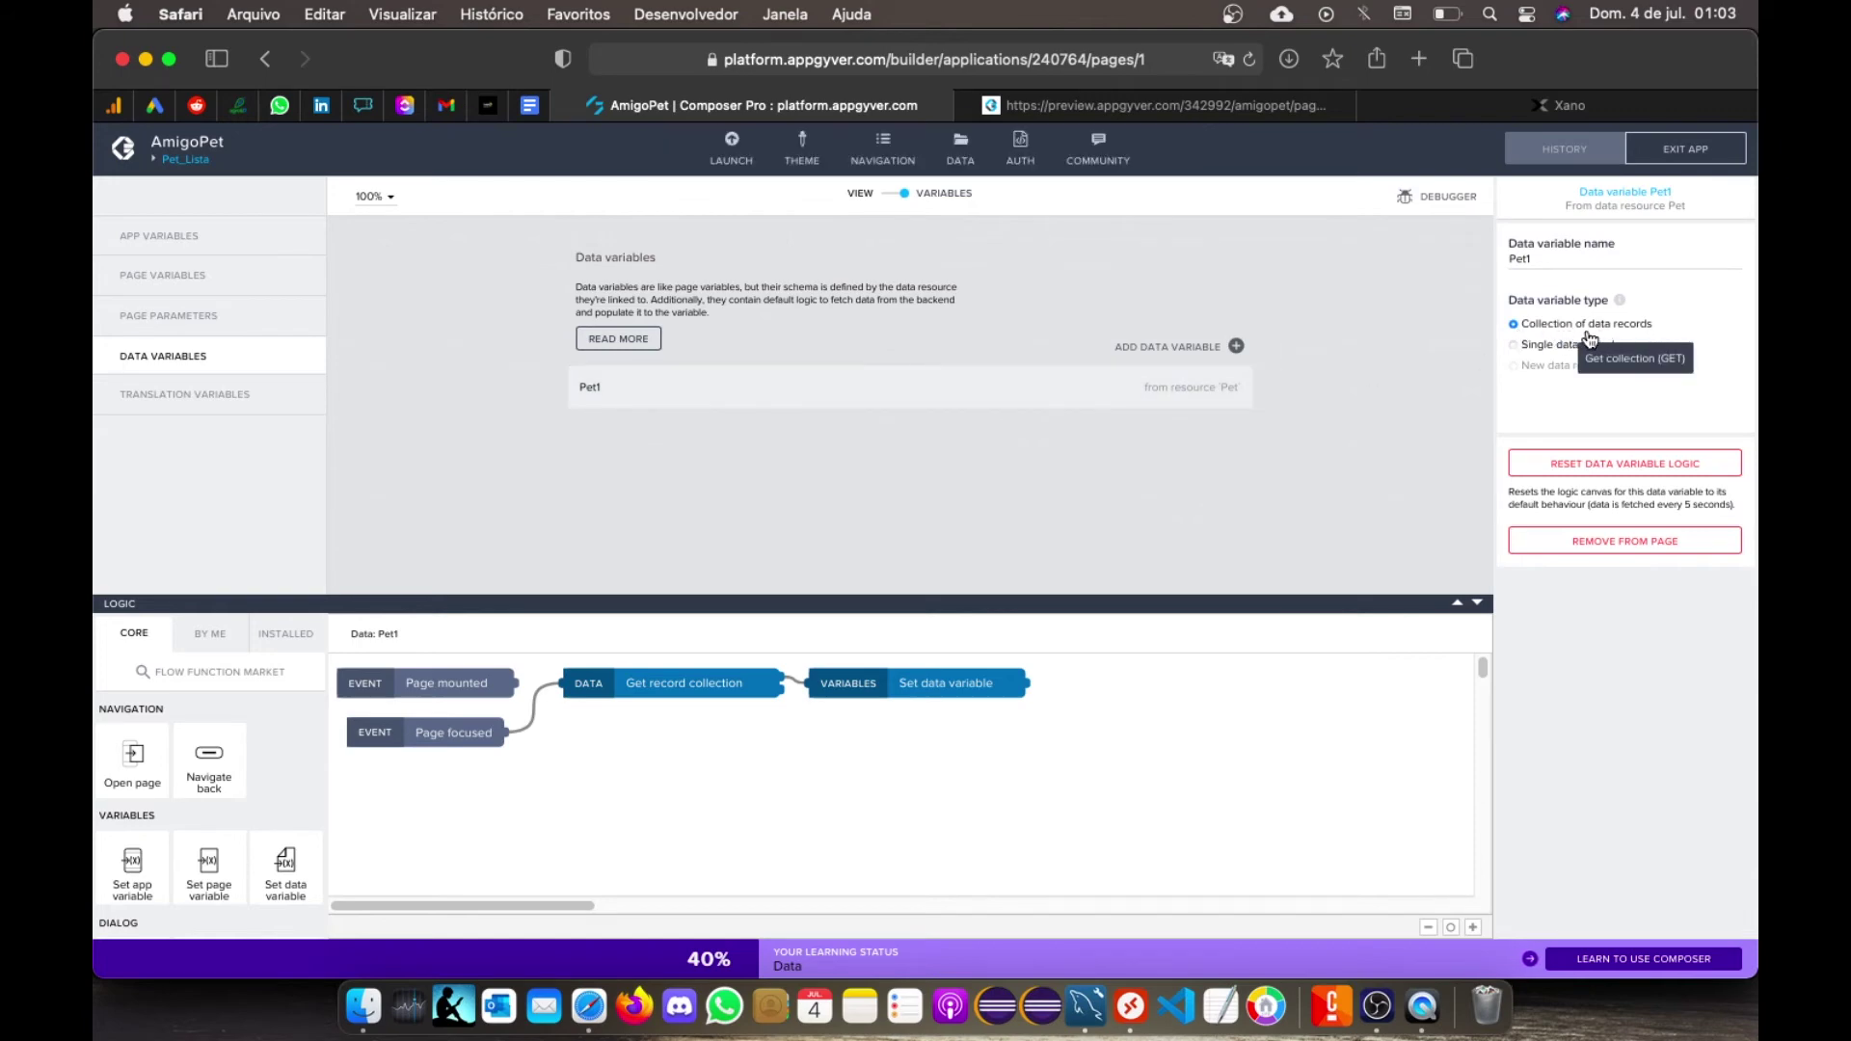
left_click(1334, 442)
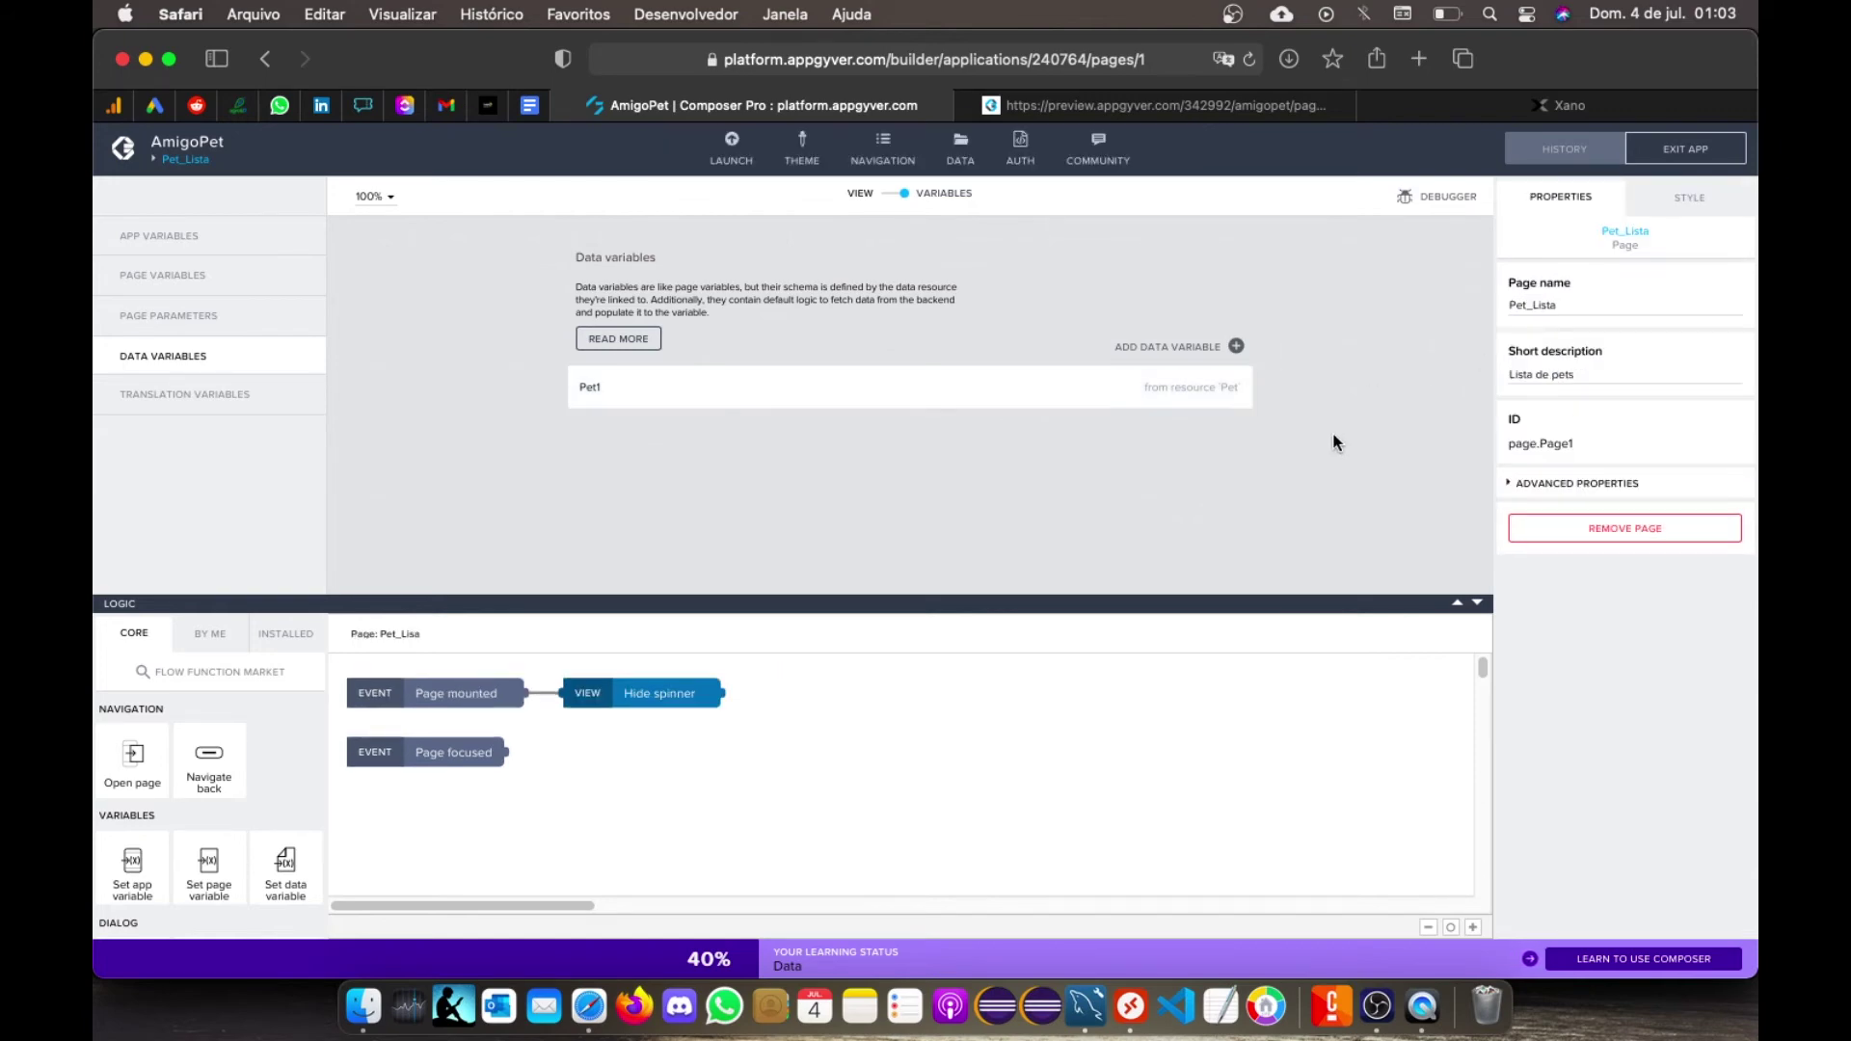
Step: Add a scroll view to the Pet_Lista page layout with a title and a paragraph below it inside
left_click(899, 196)
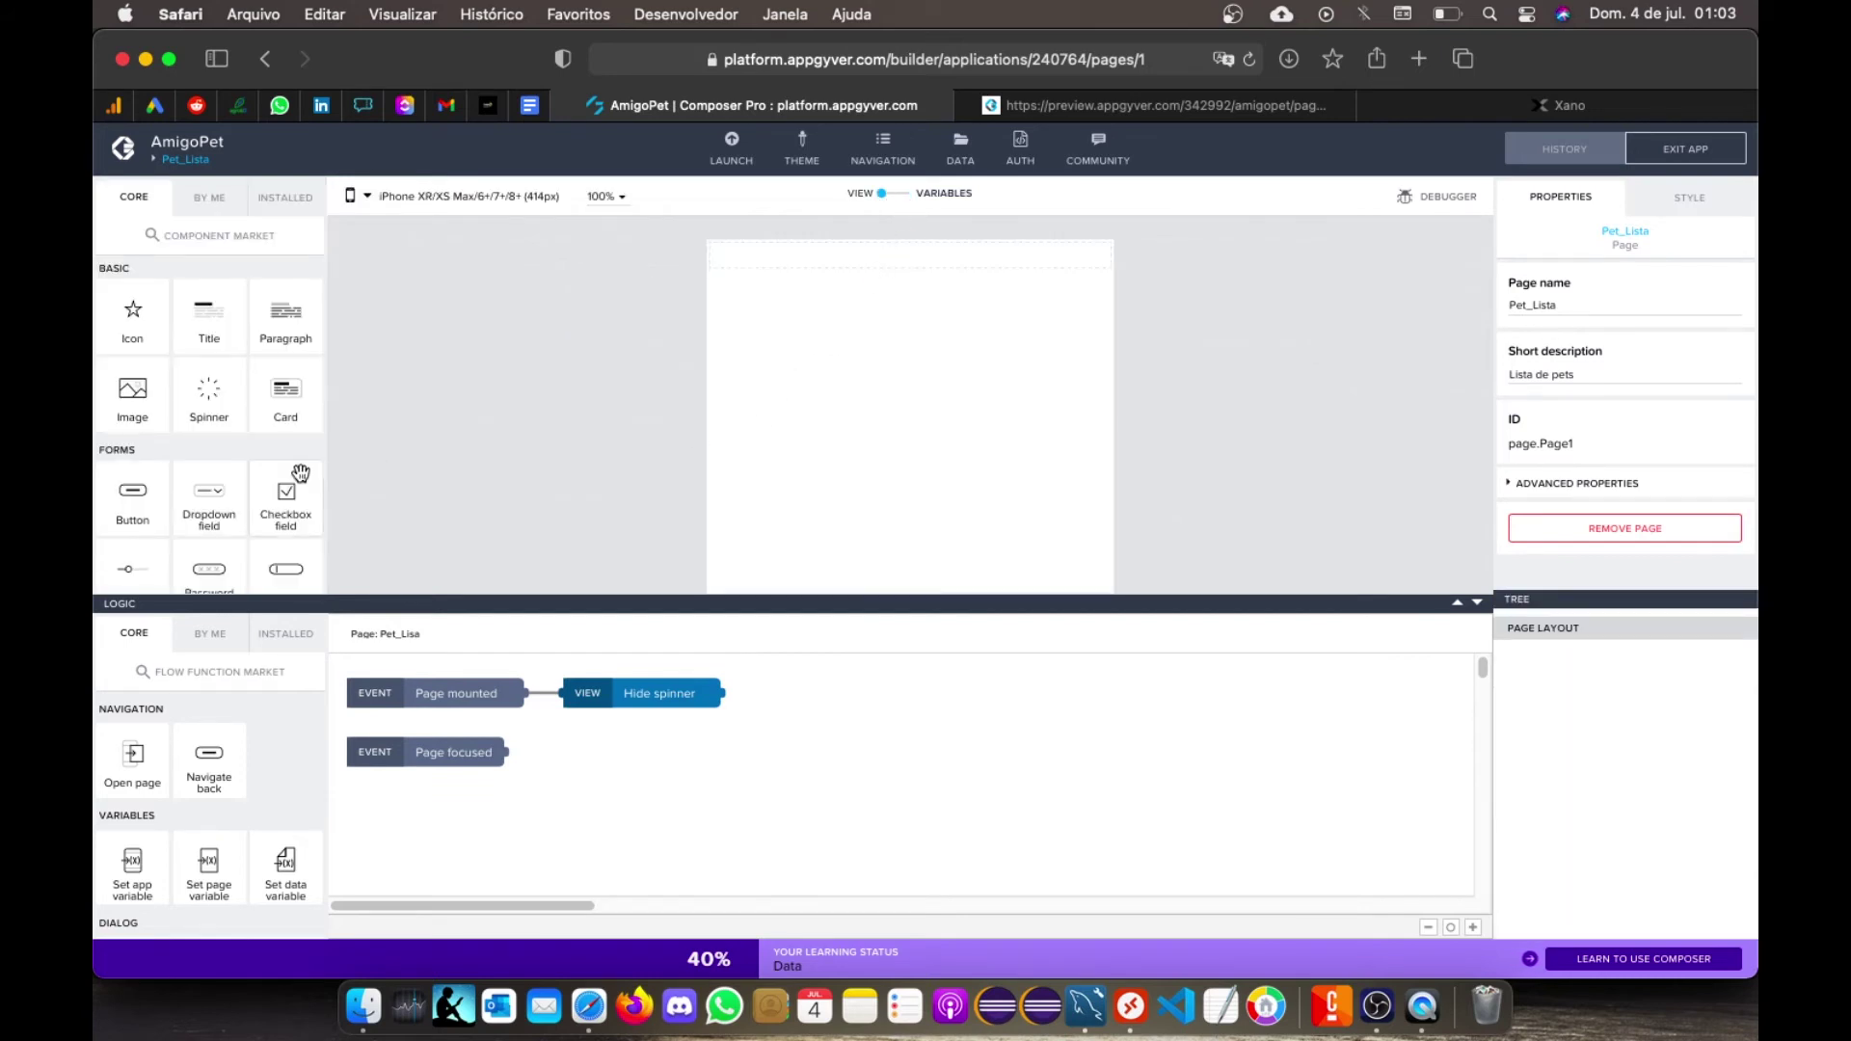
scroll(292, 470, "down", 3)
scroll(291, 470, "down", 1)
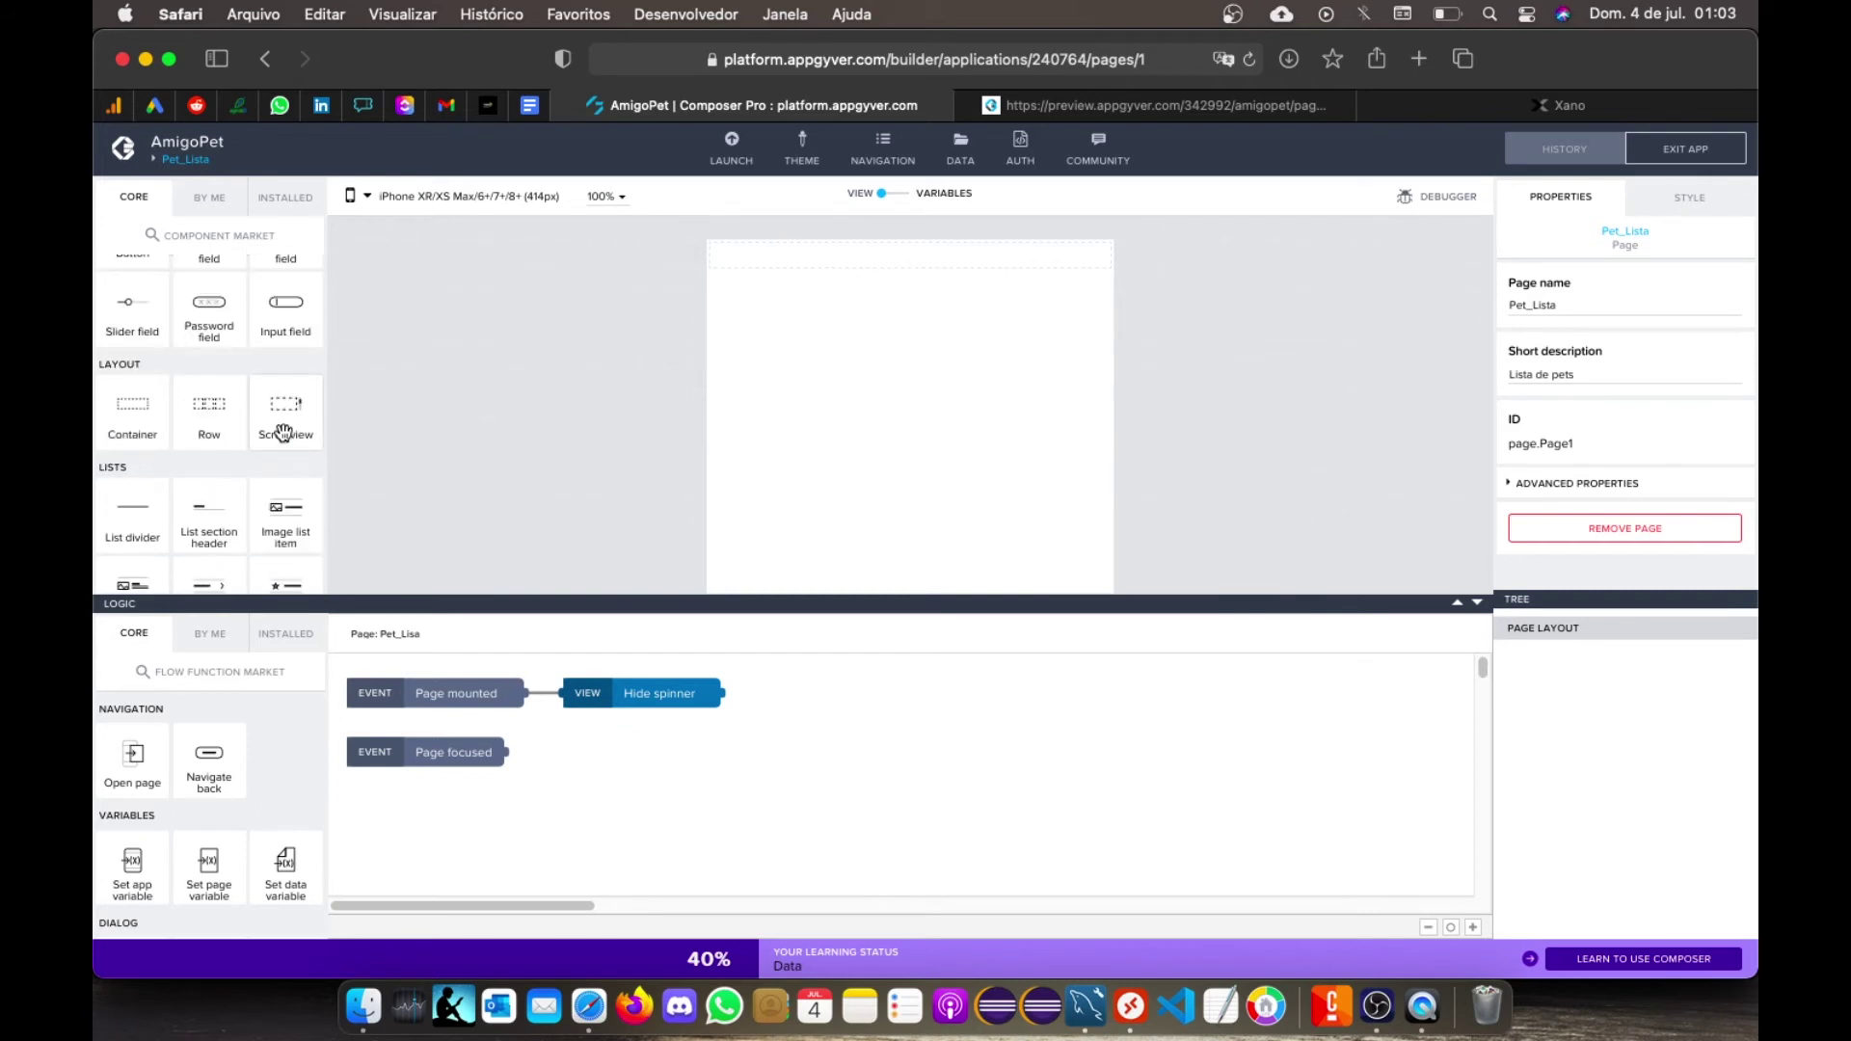
left_click_drag(286, 429, 861, 276)
scroll(245, 461, "up", 5)
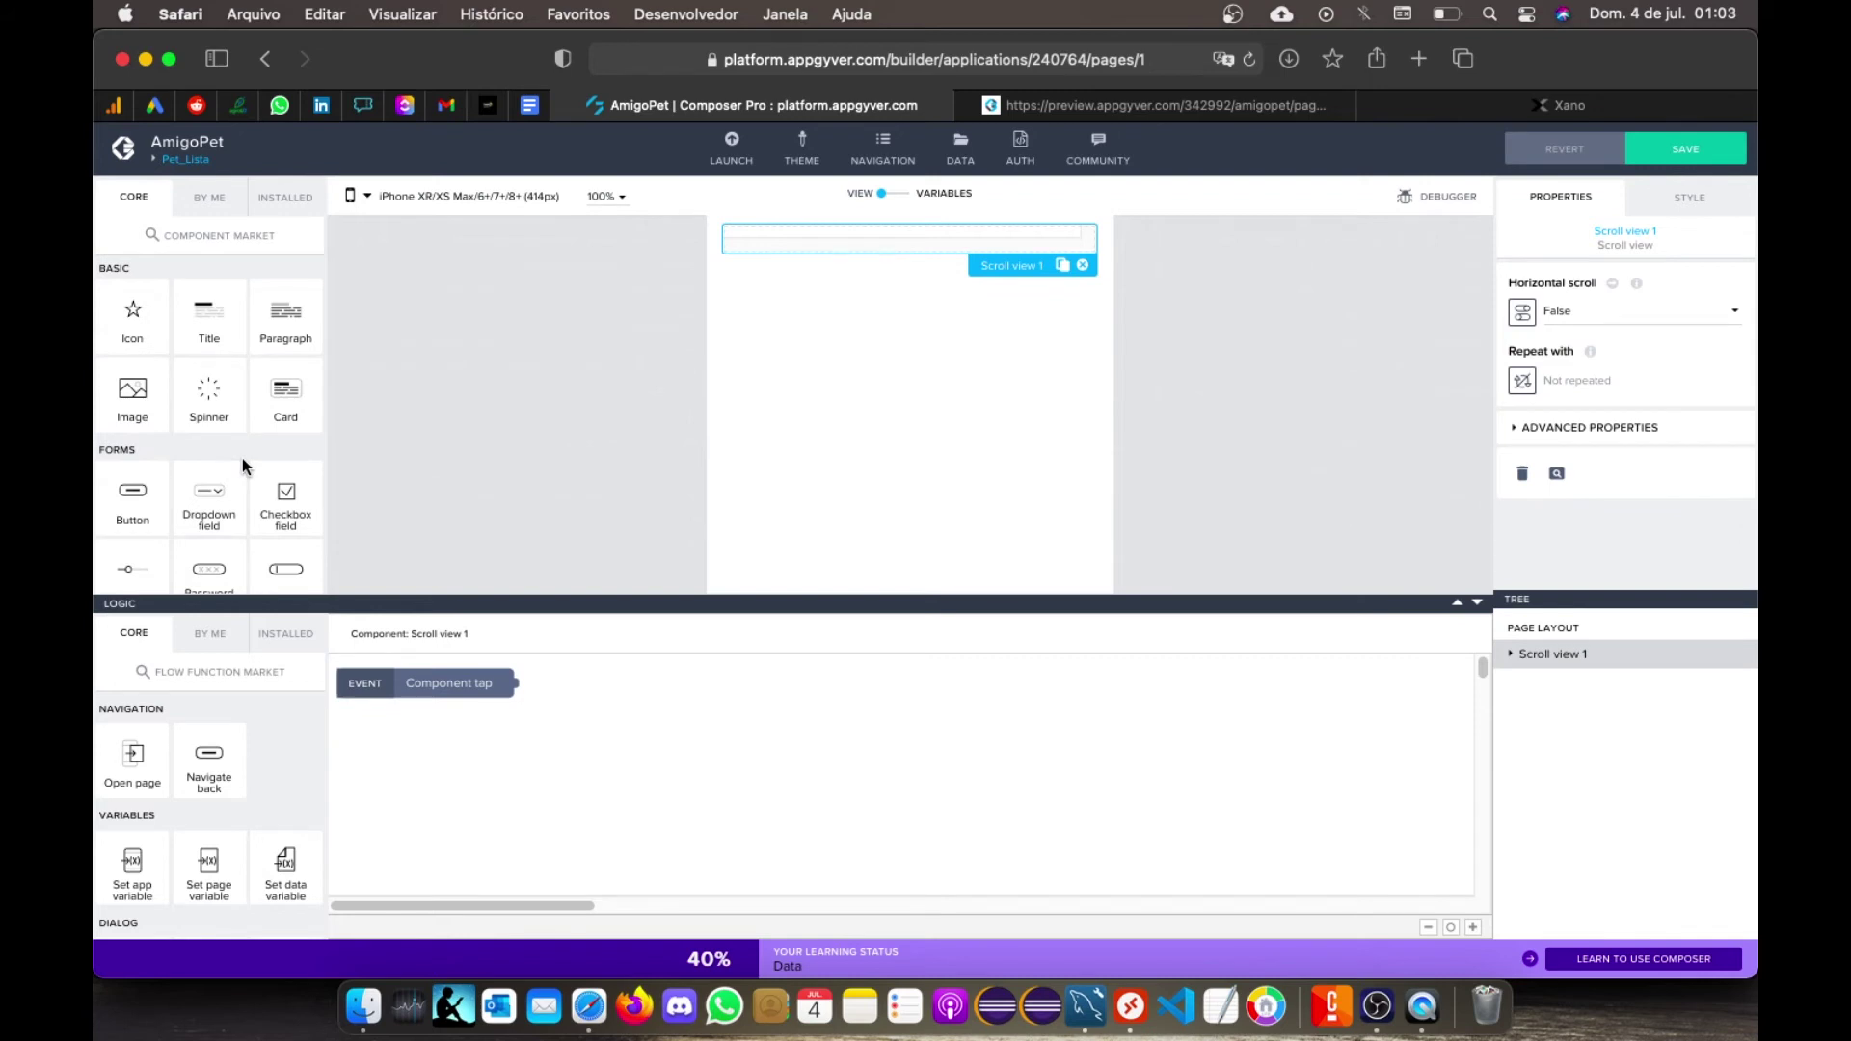
left_click_drag(216, 325, 343, 386)
left_click_drag(287, 323, 791, 280)
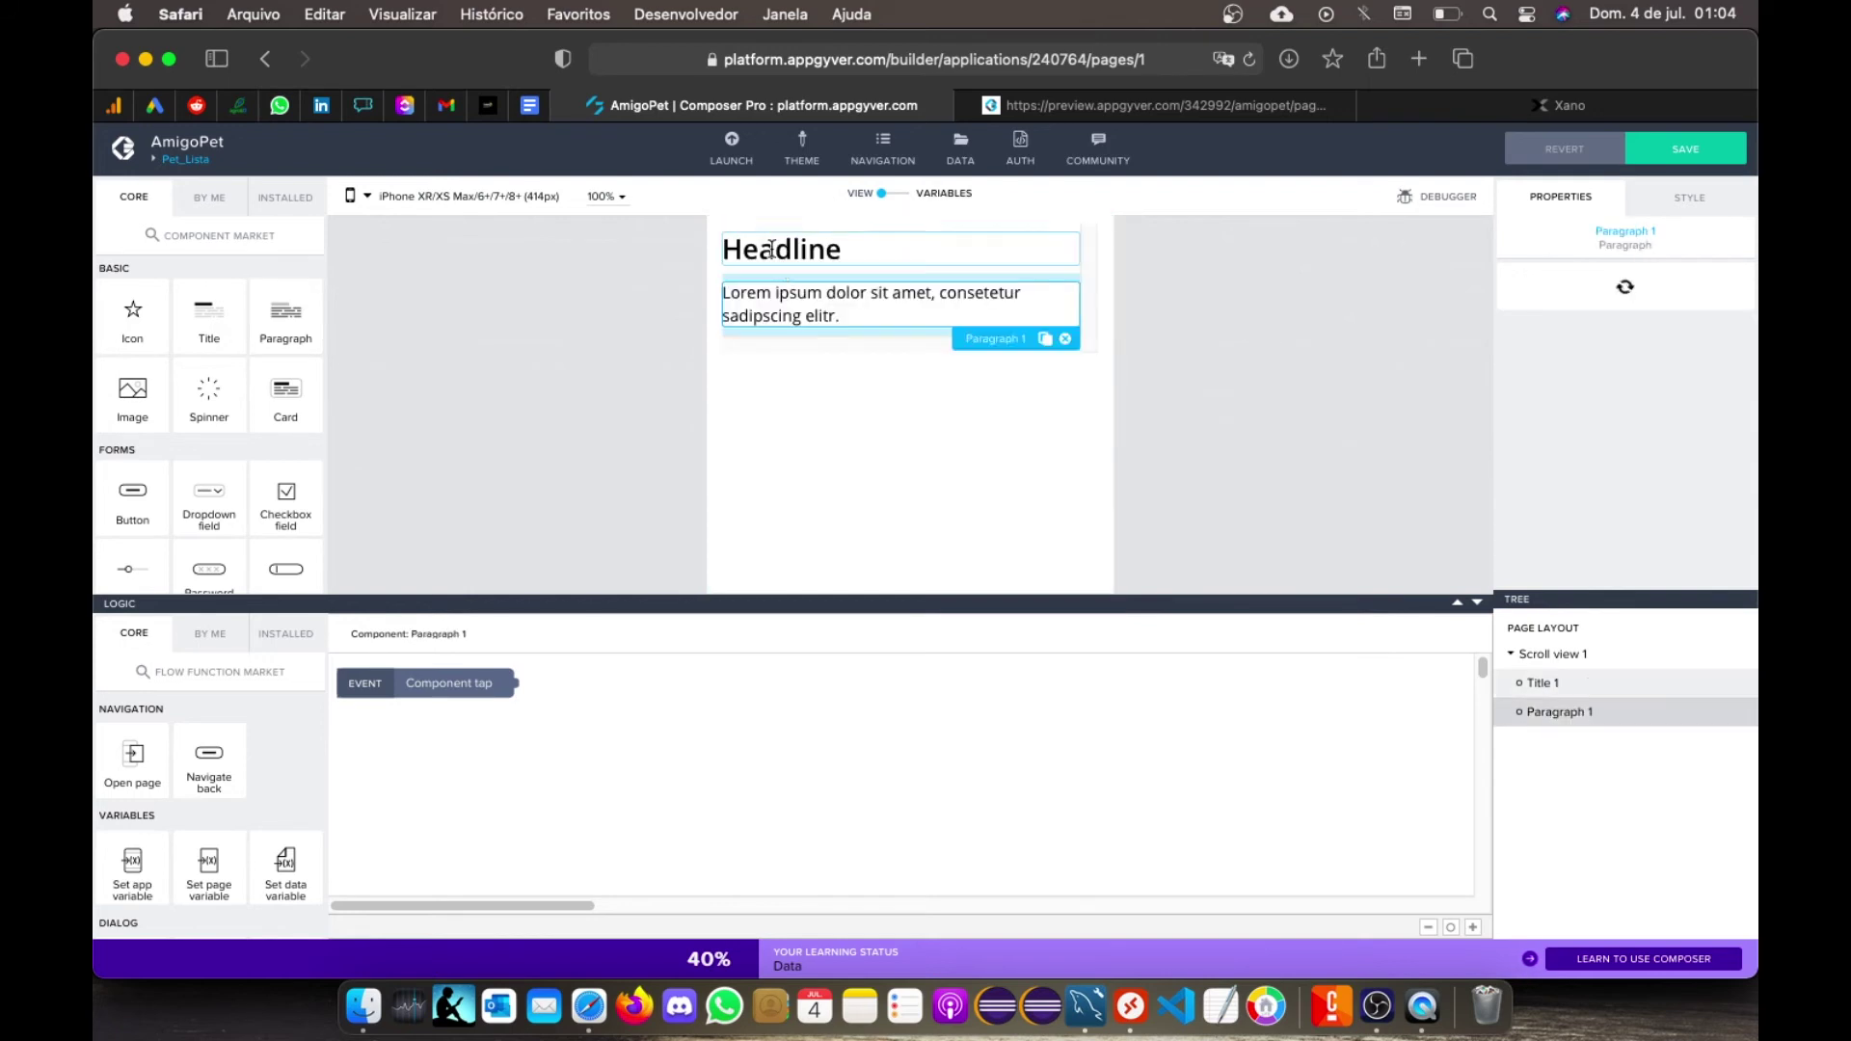
Step: Set the title's content to "Nome Pet" and the paragraph's content to "Detalhe"
left_click(771, 249)
left_click_drag(1616, 311, 1310, 309)
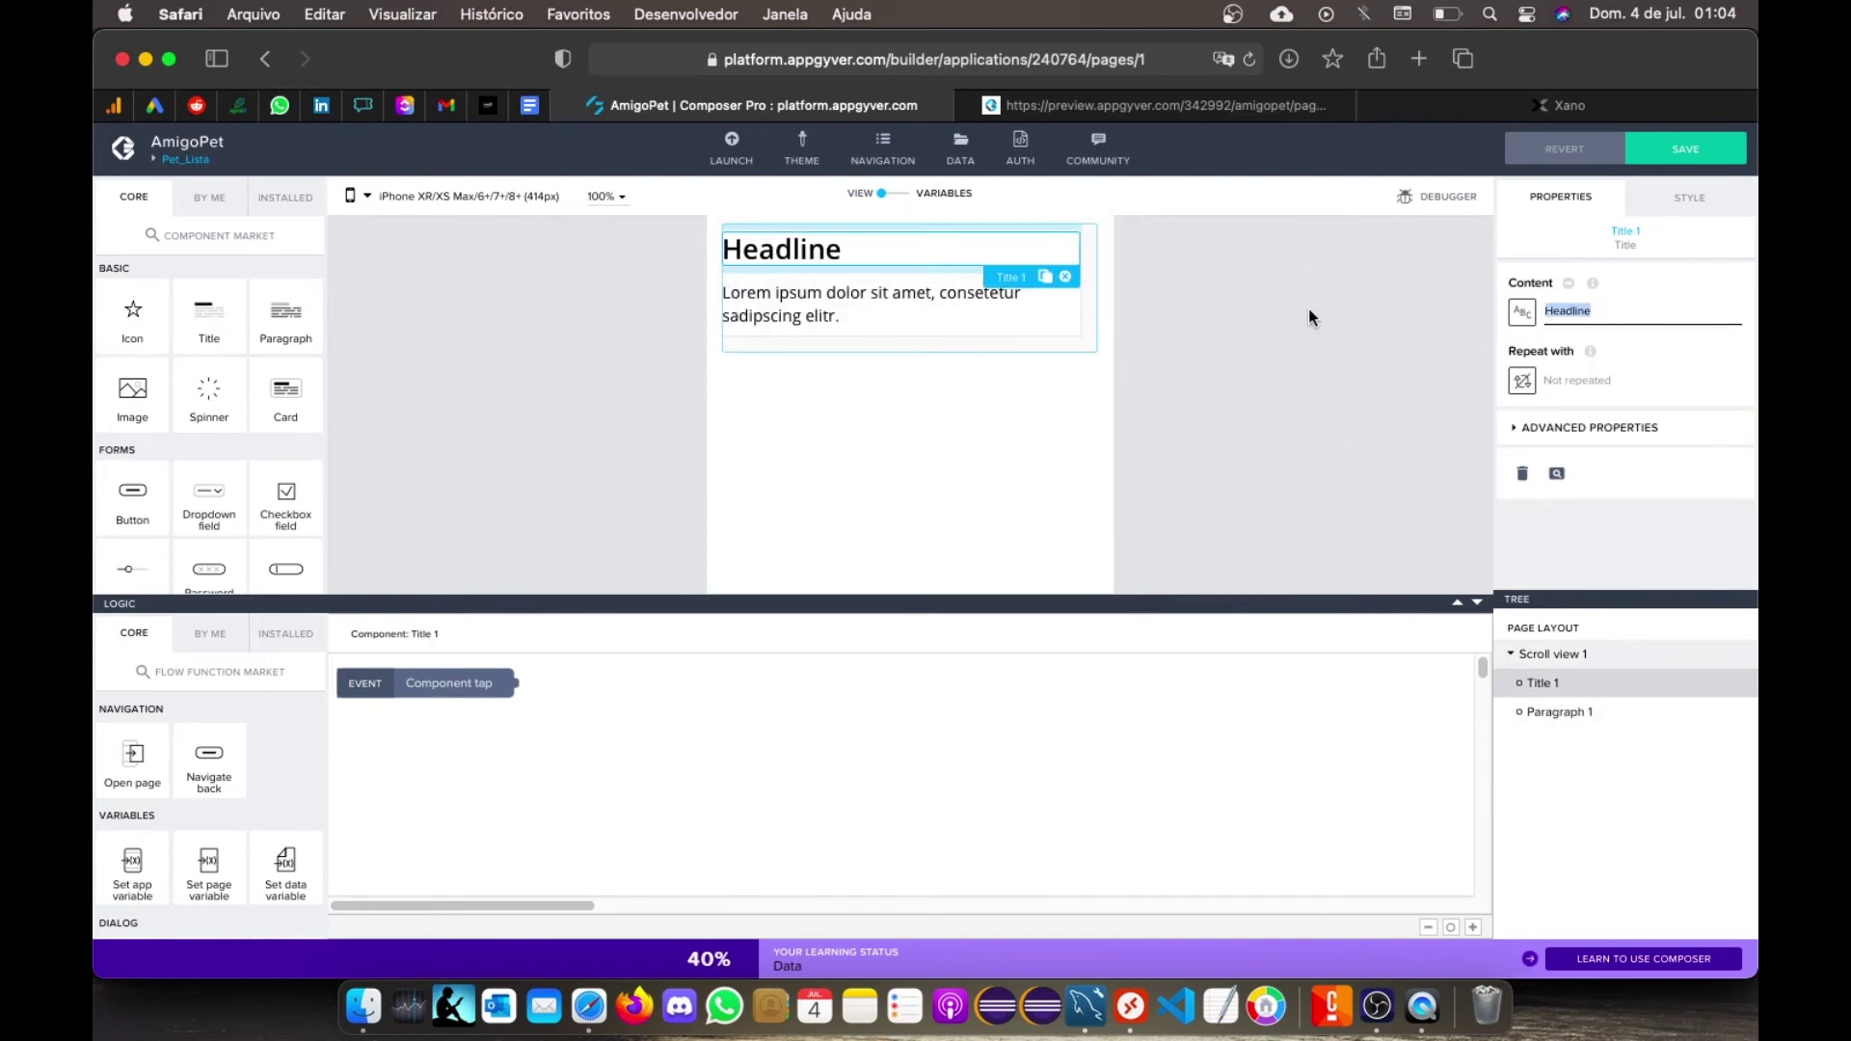
type("Nome Pet")
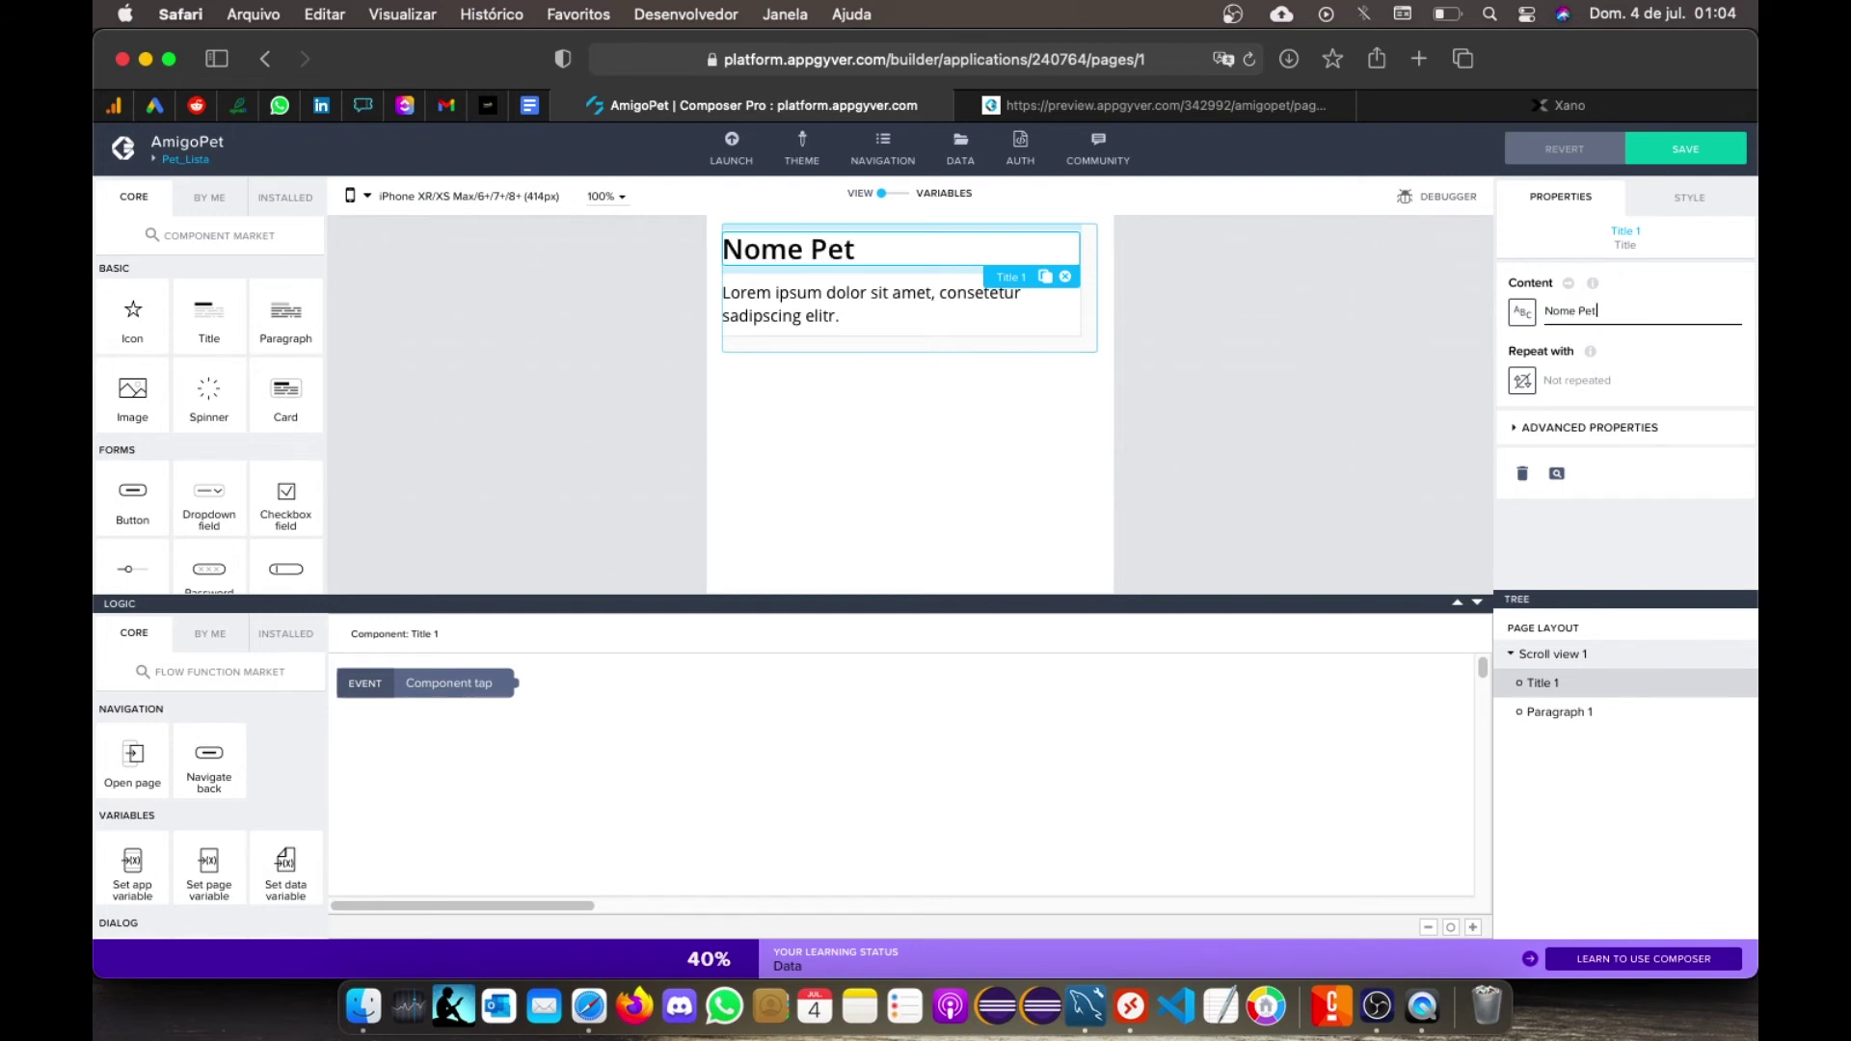
left_click(865, 313)
triple_click(1686, 311)
type("Detalhe")
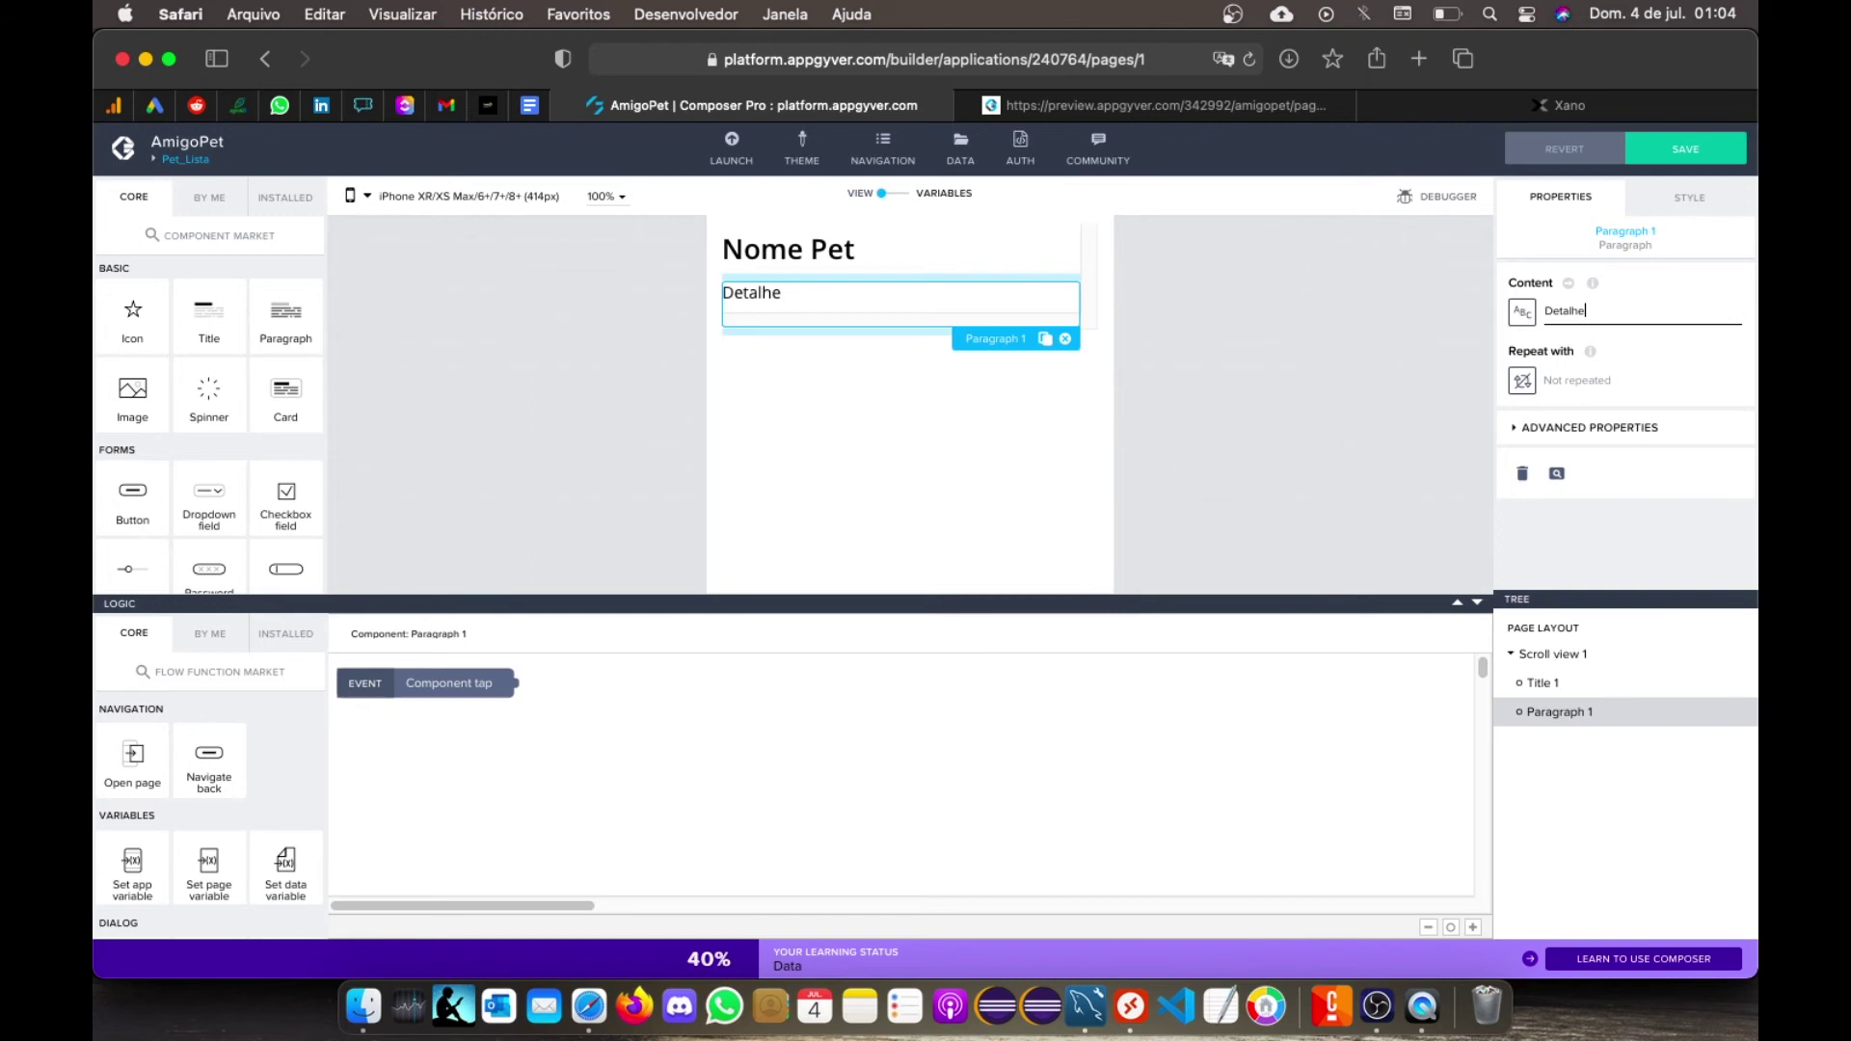
left_click(1261, 381)
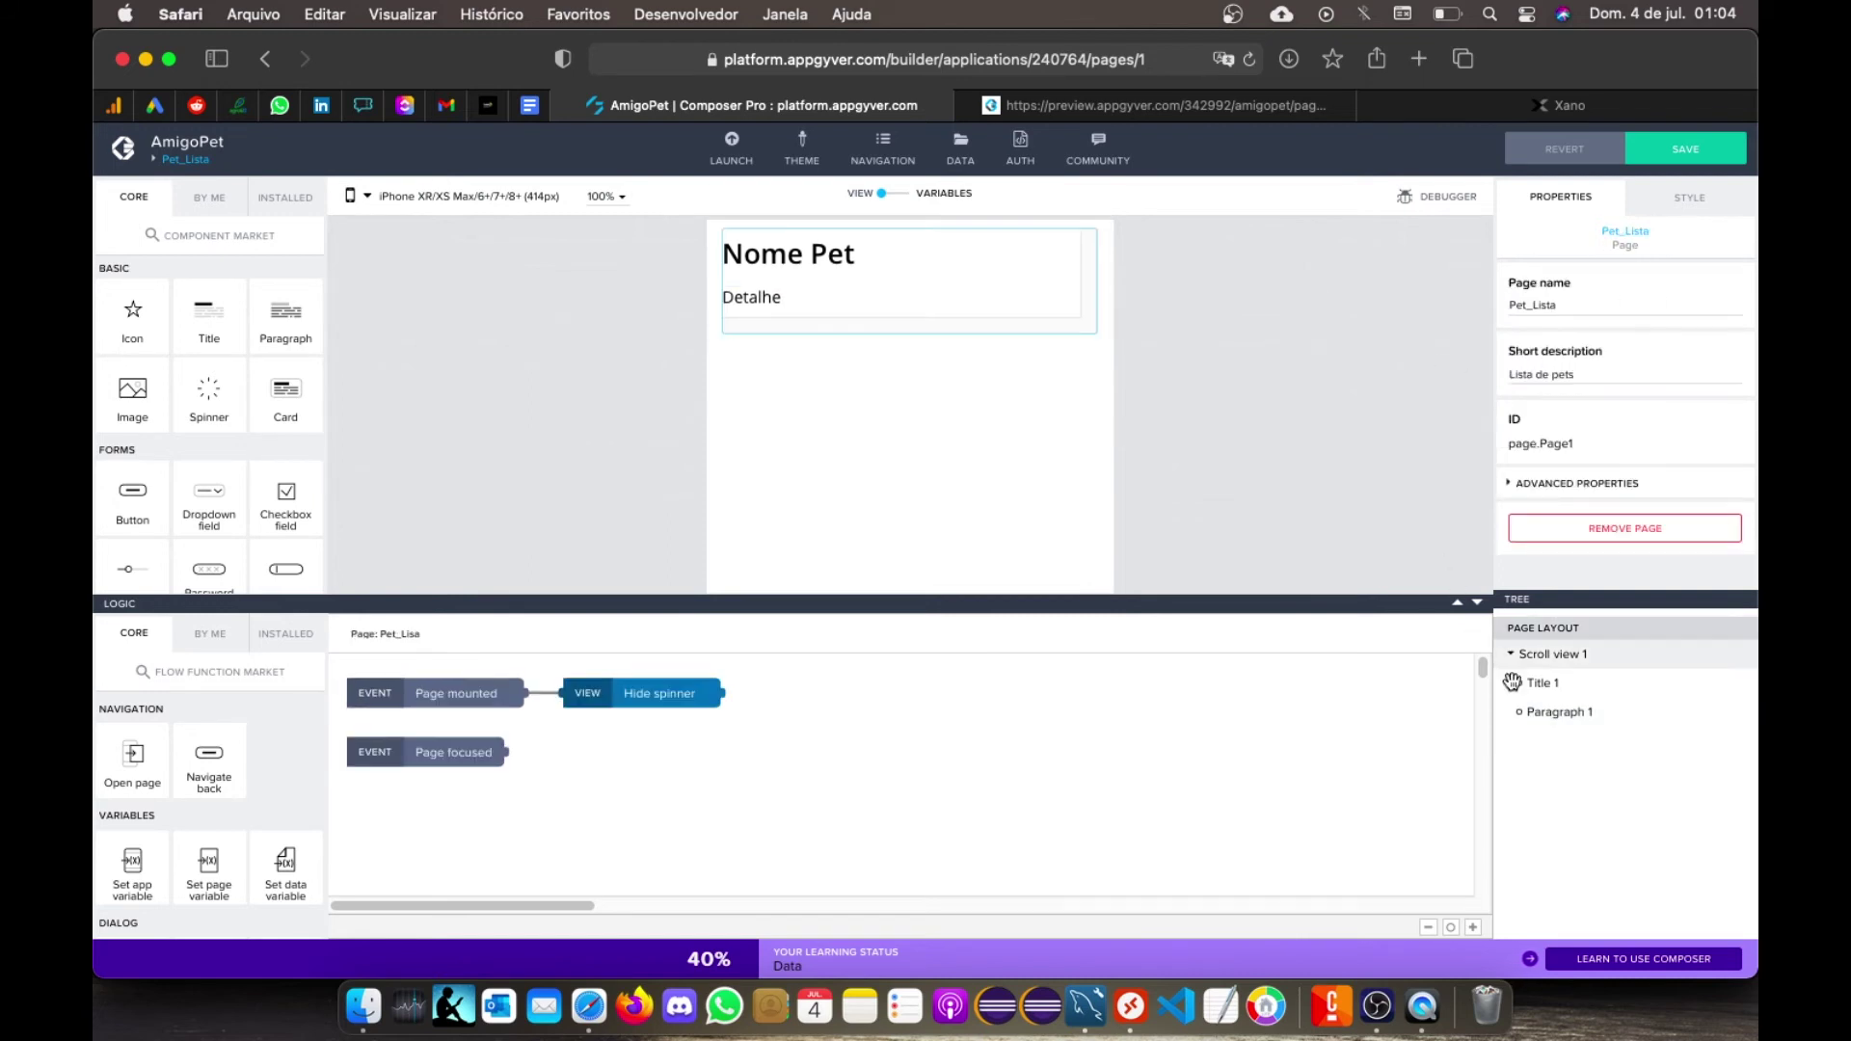
Step: Bind the scroll view's Repeat with property to the data variable Pet1
left_click(1592, 660)
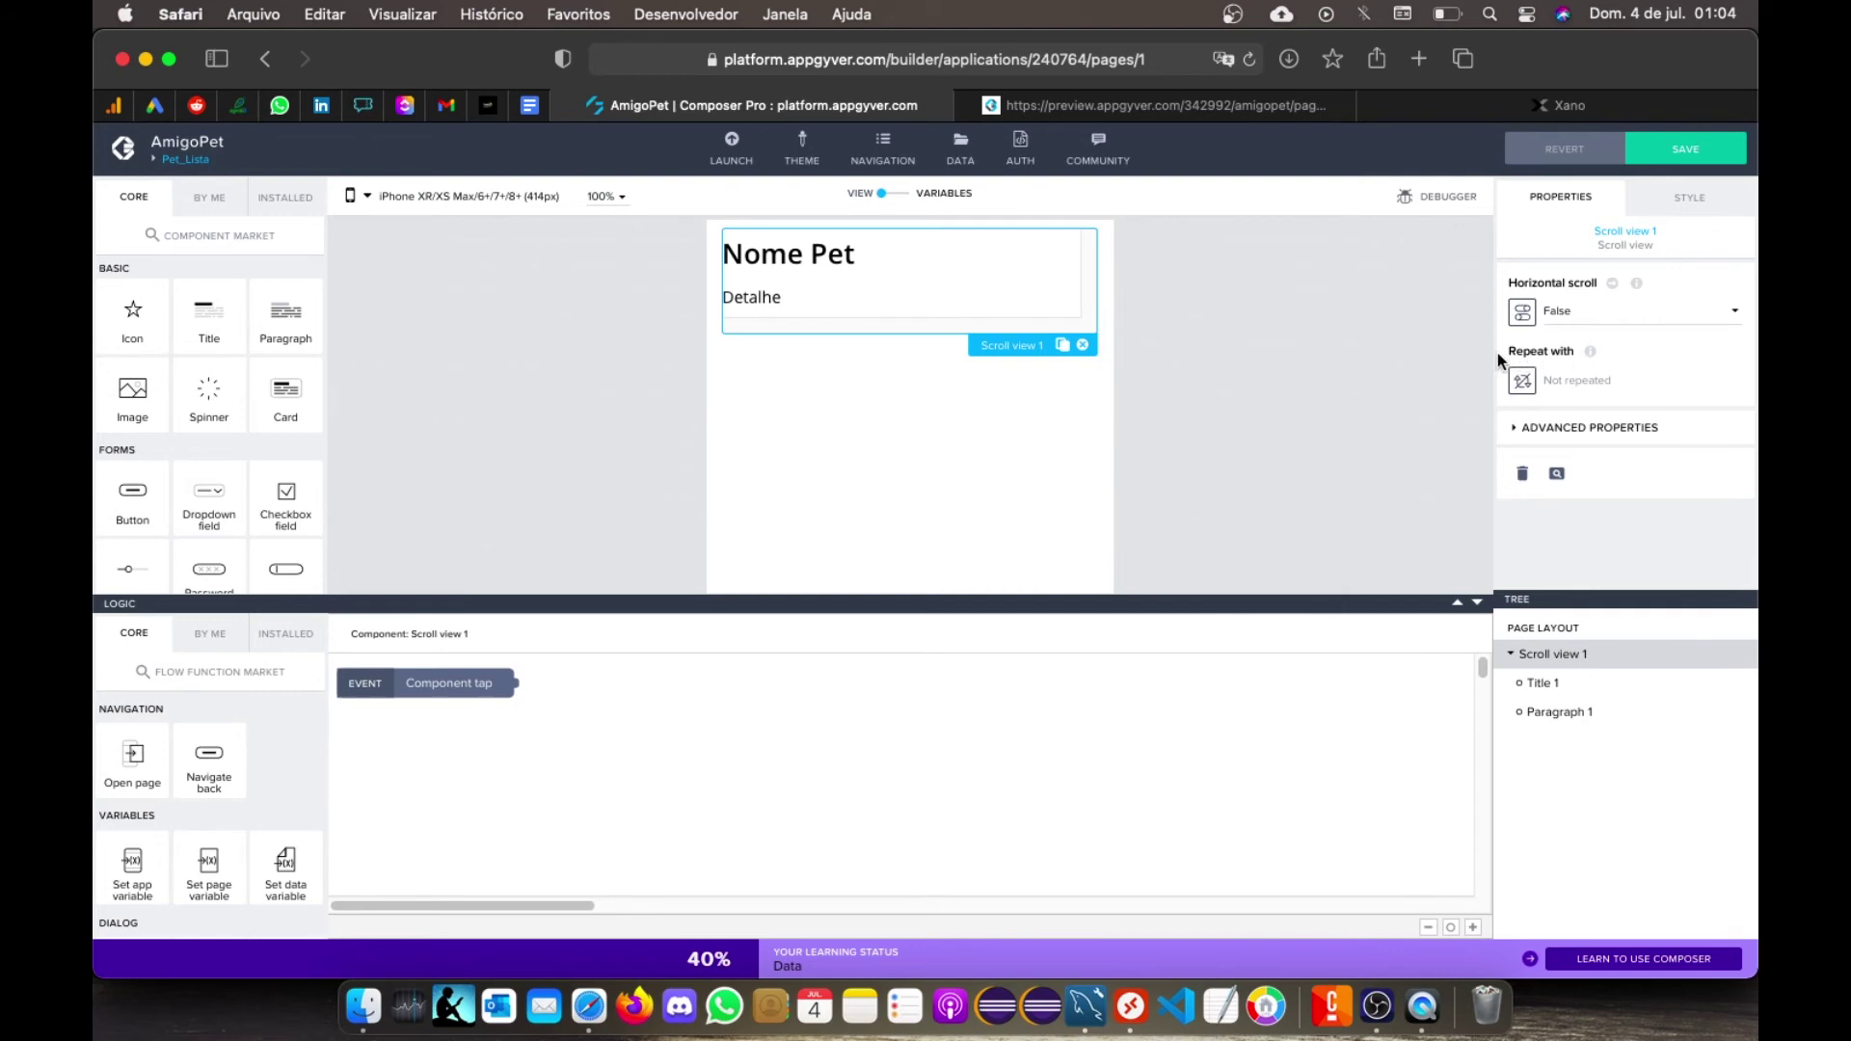
left_click(1523, 384)
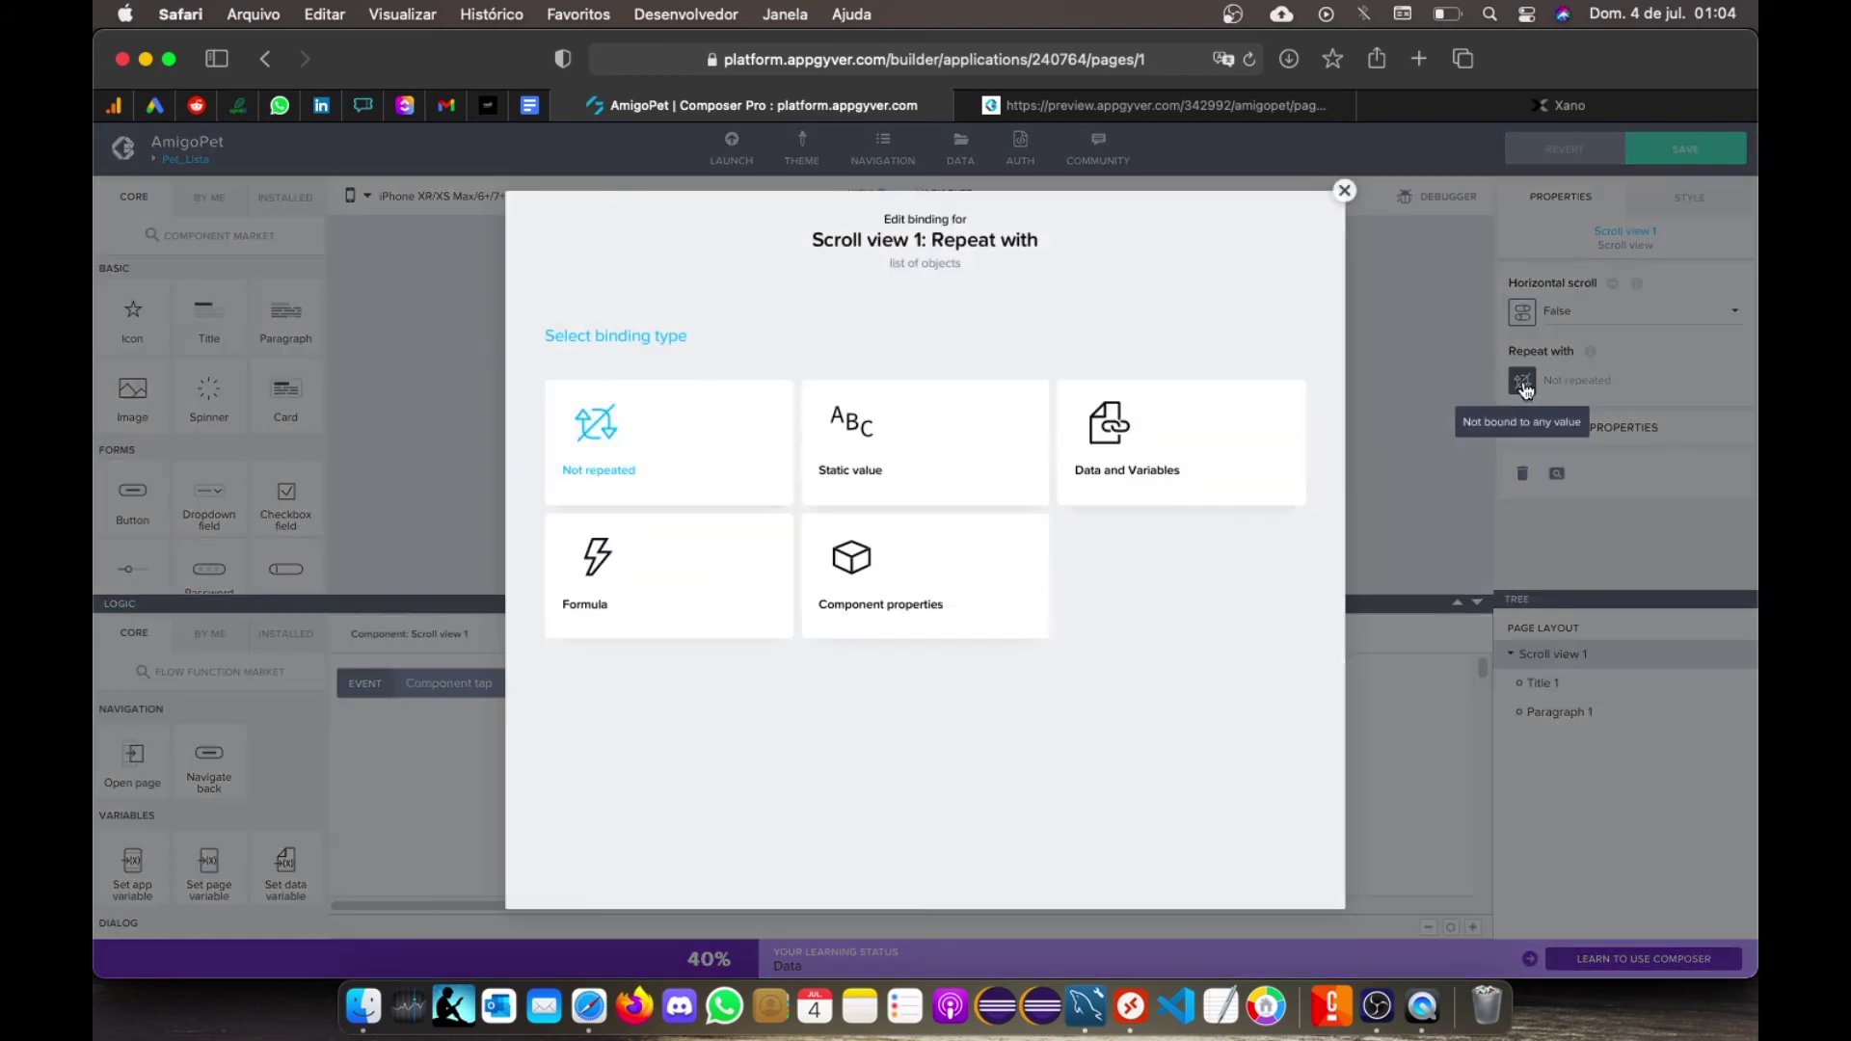
left_click(1123, 469)
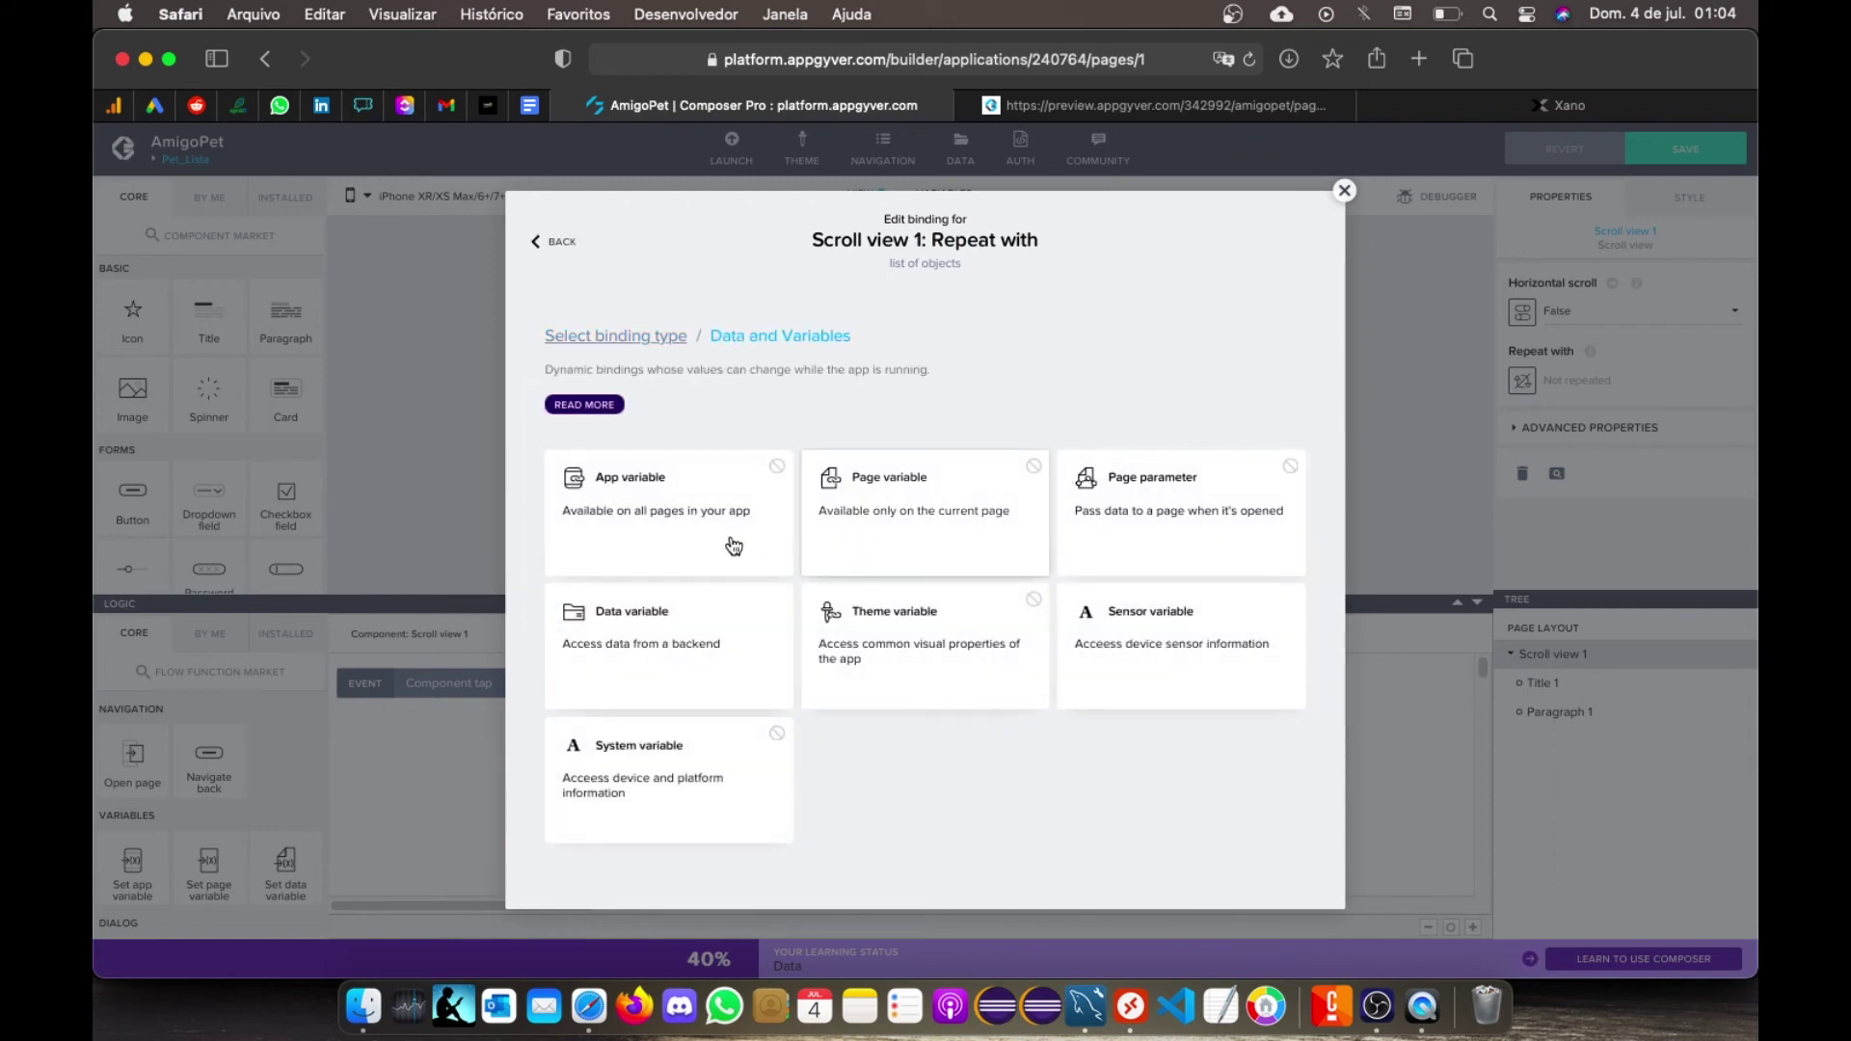
left_click(665, 637)
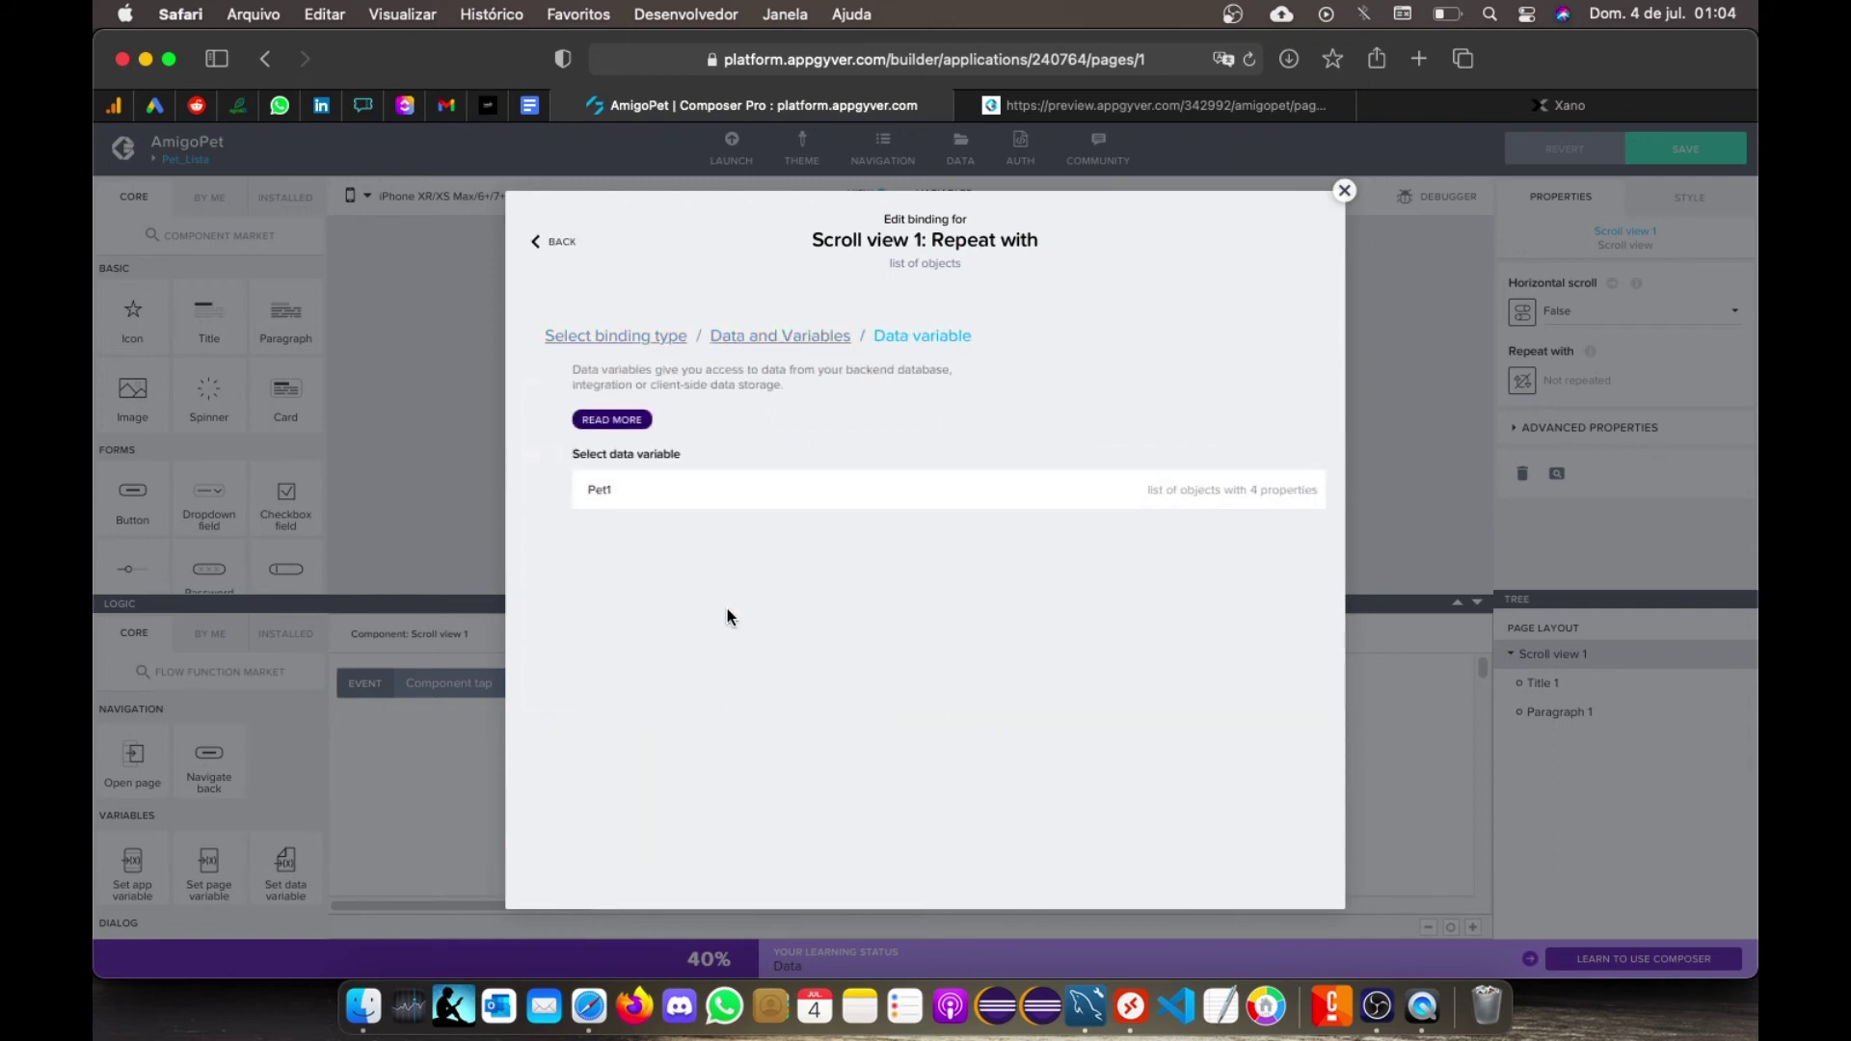
left_click(634, 503)
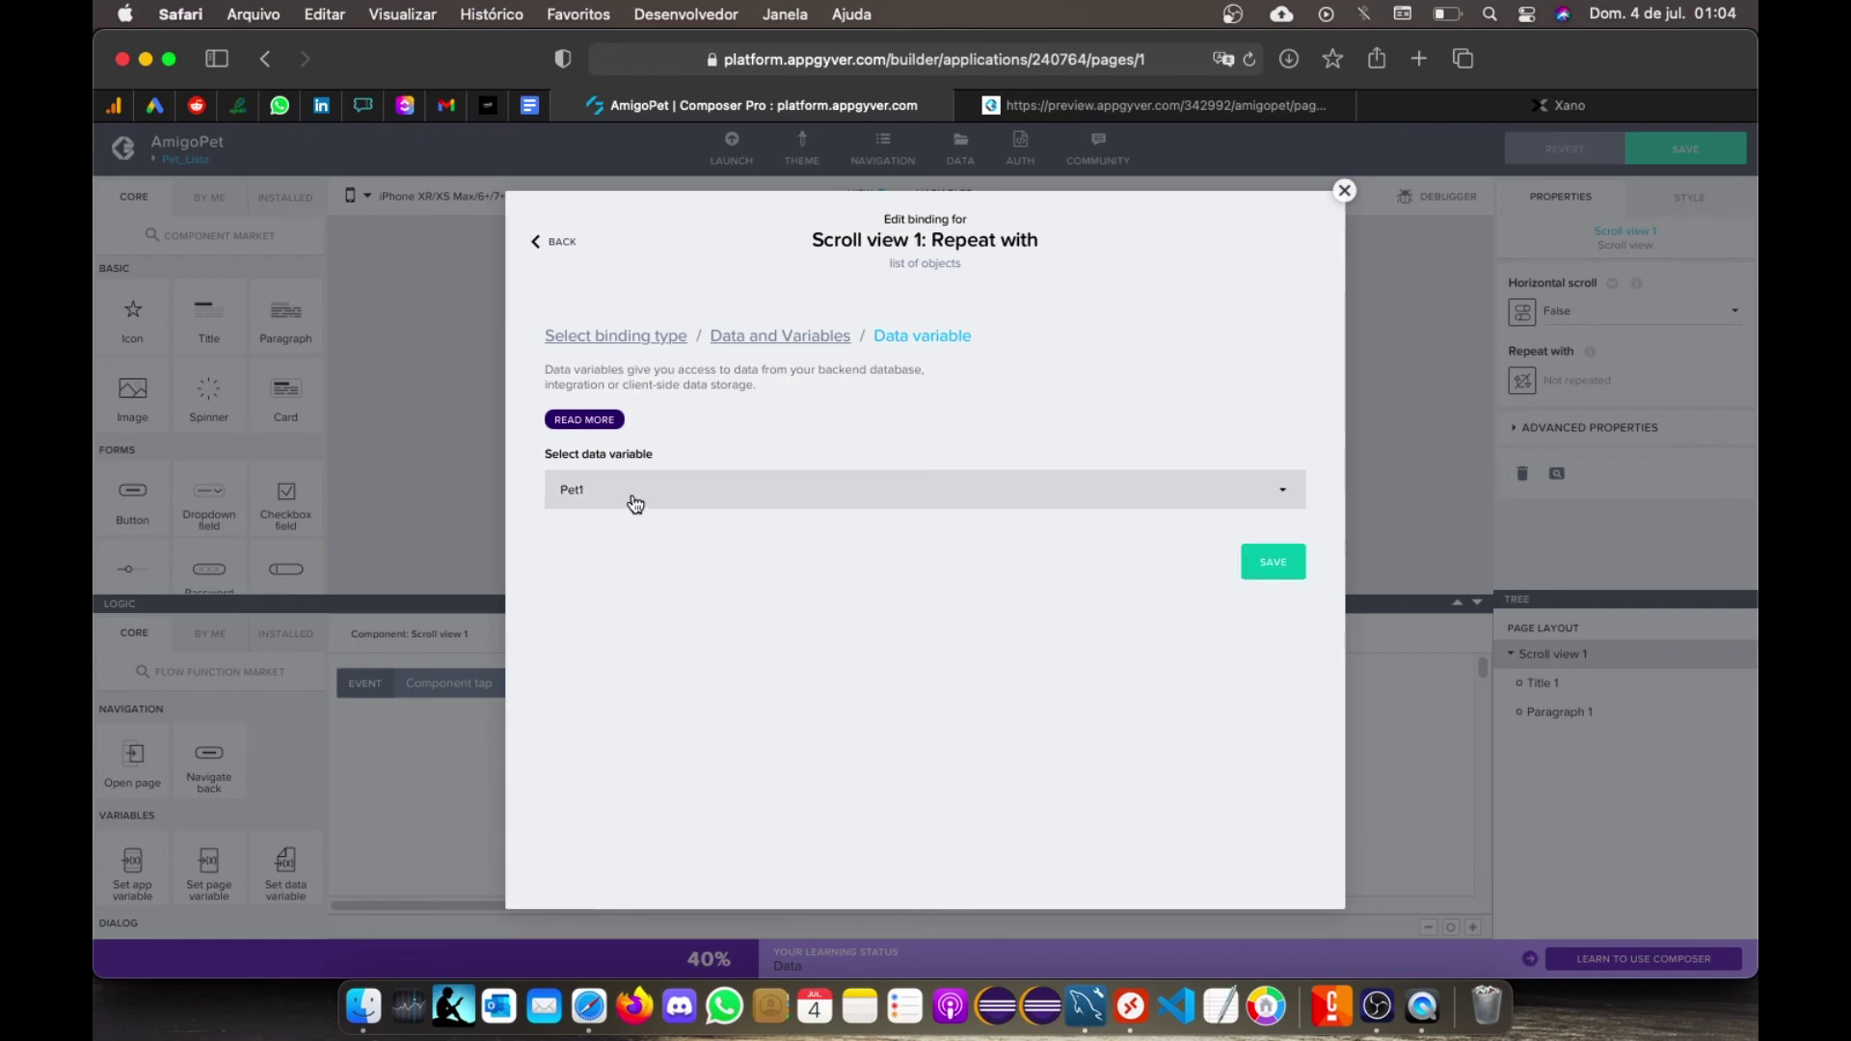
left_click(1263, 565)
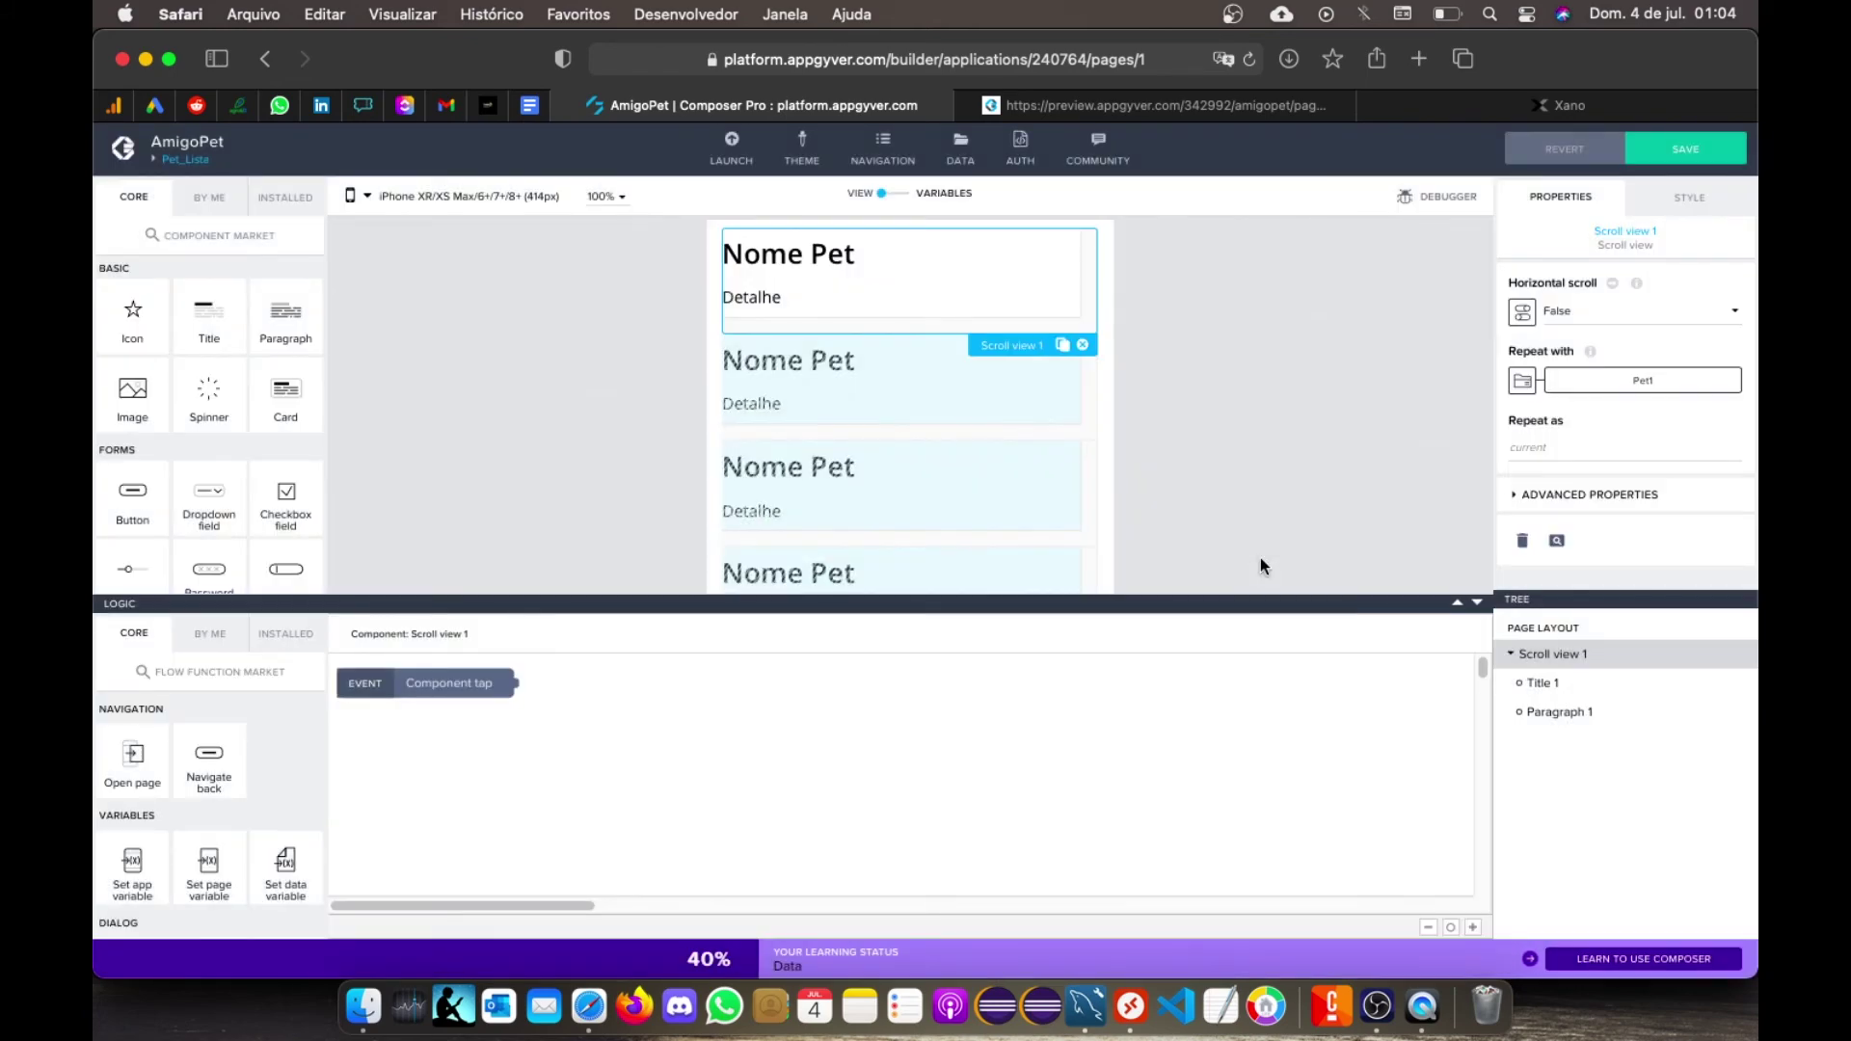
scroll(1006, 497, "down", 2)
scroll(833, 486, "down", 1)
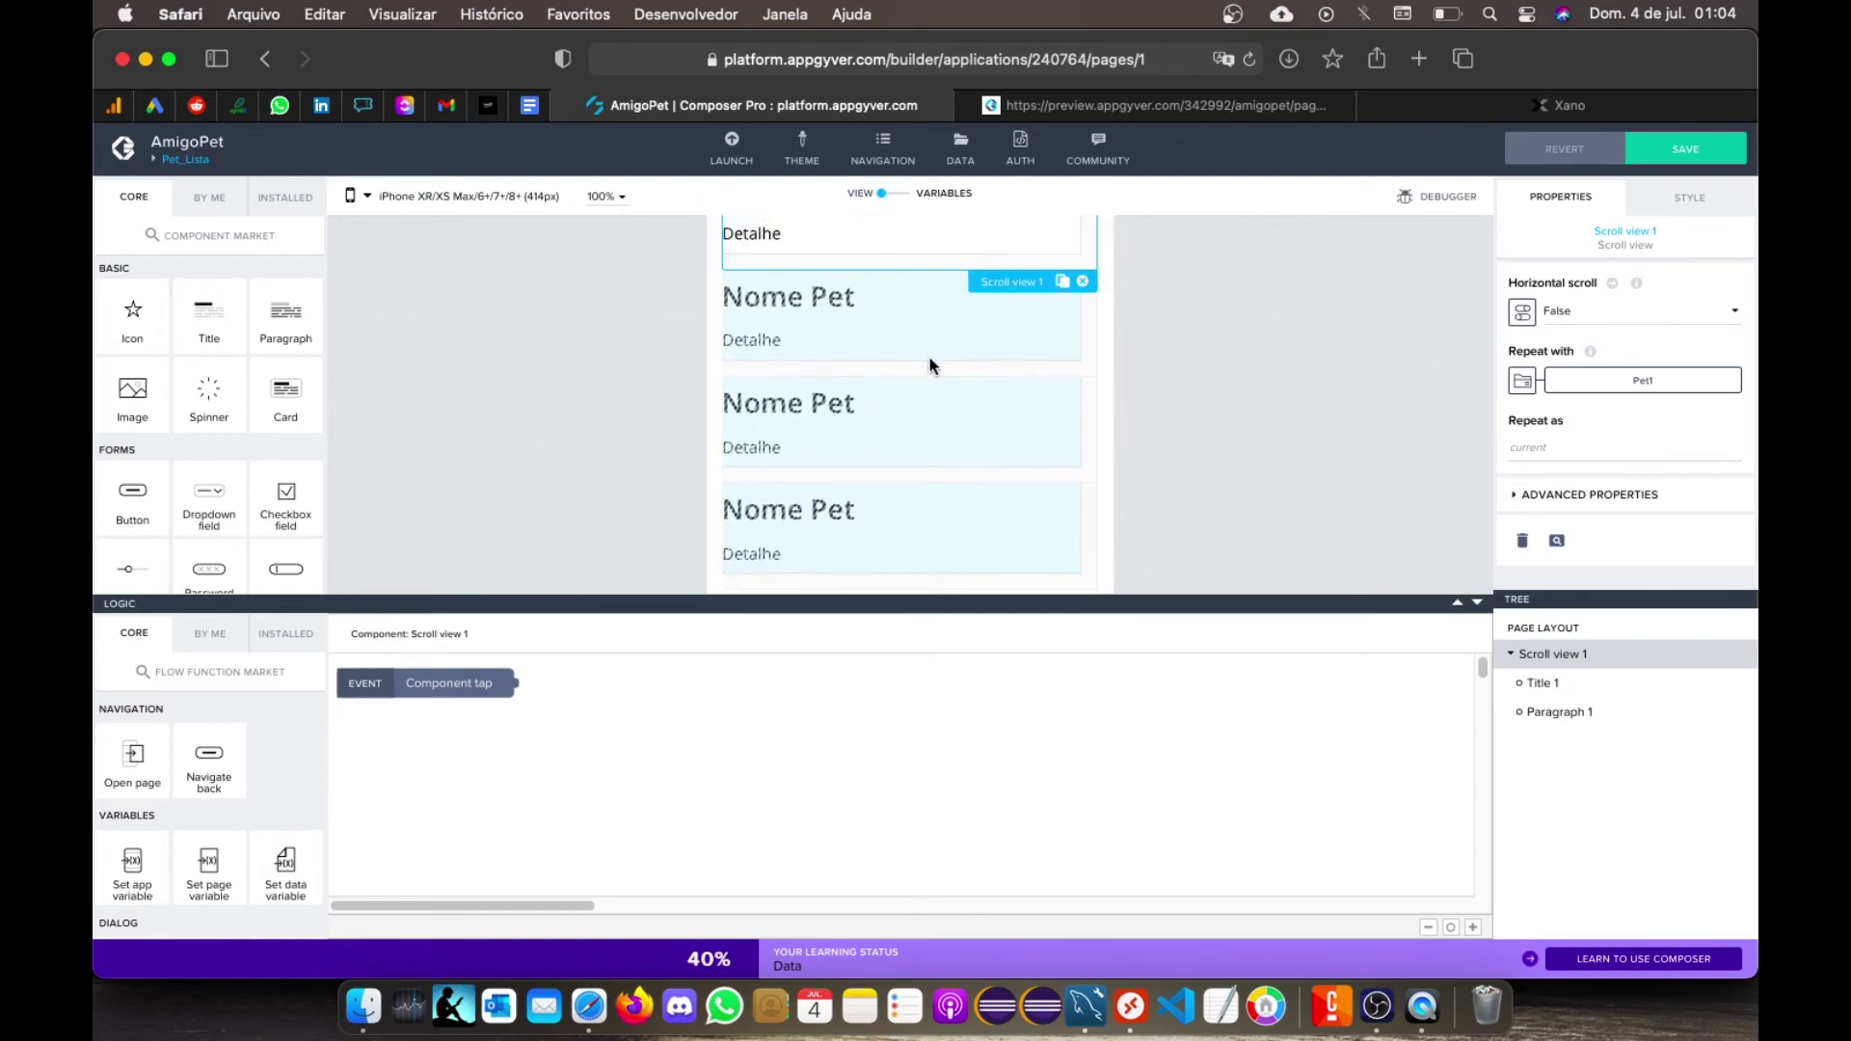
scroll(862, 424, "up", 1)
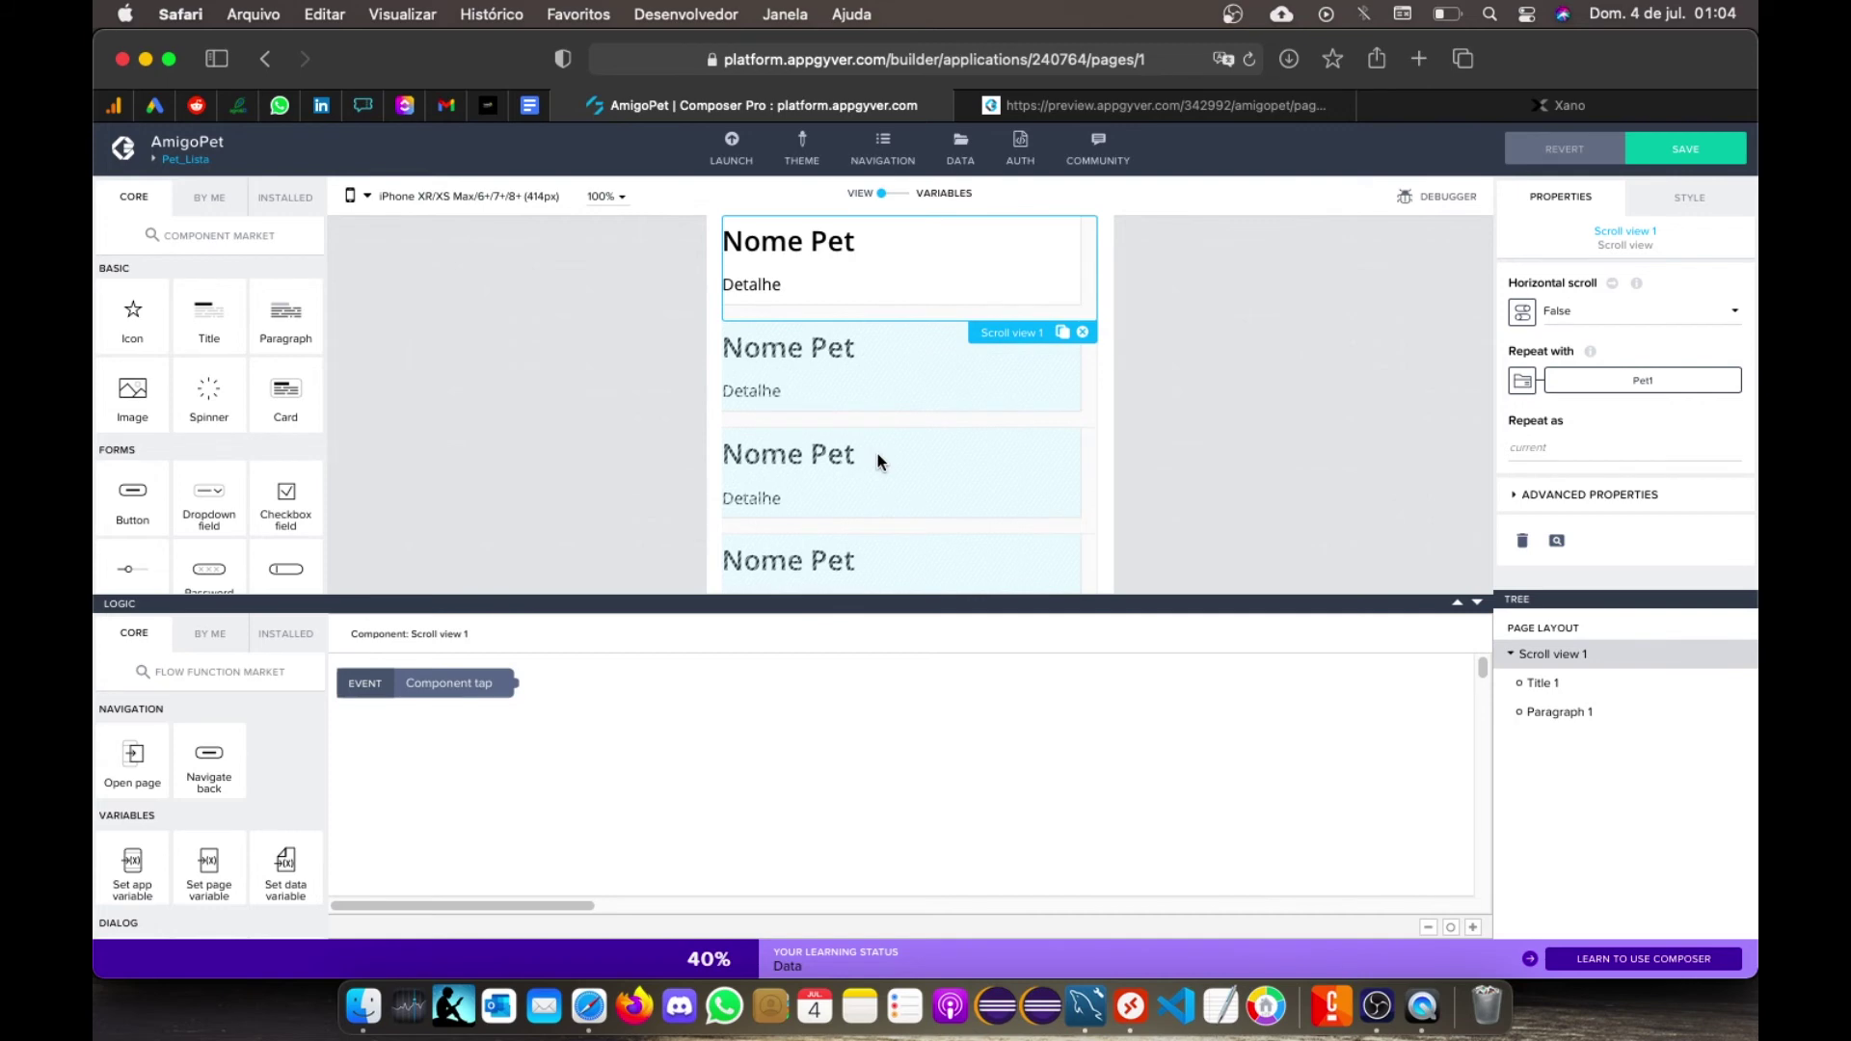
Step: Look over the repeated pet entries on the Pet_Lista page and save the app
scroll(878, 461, "down", 1)
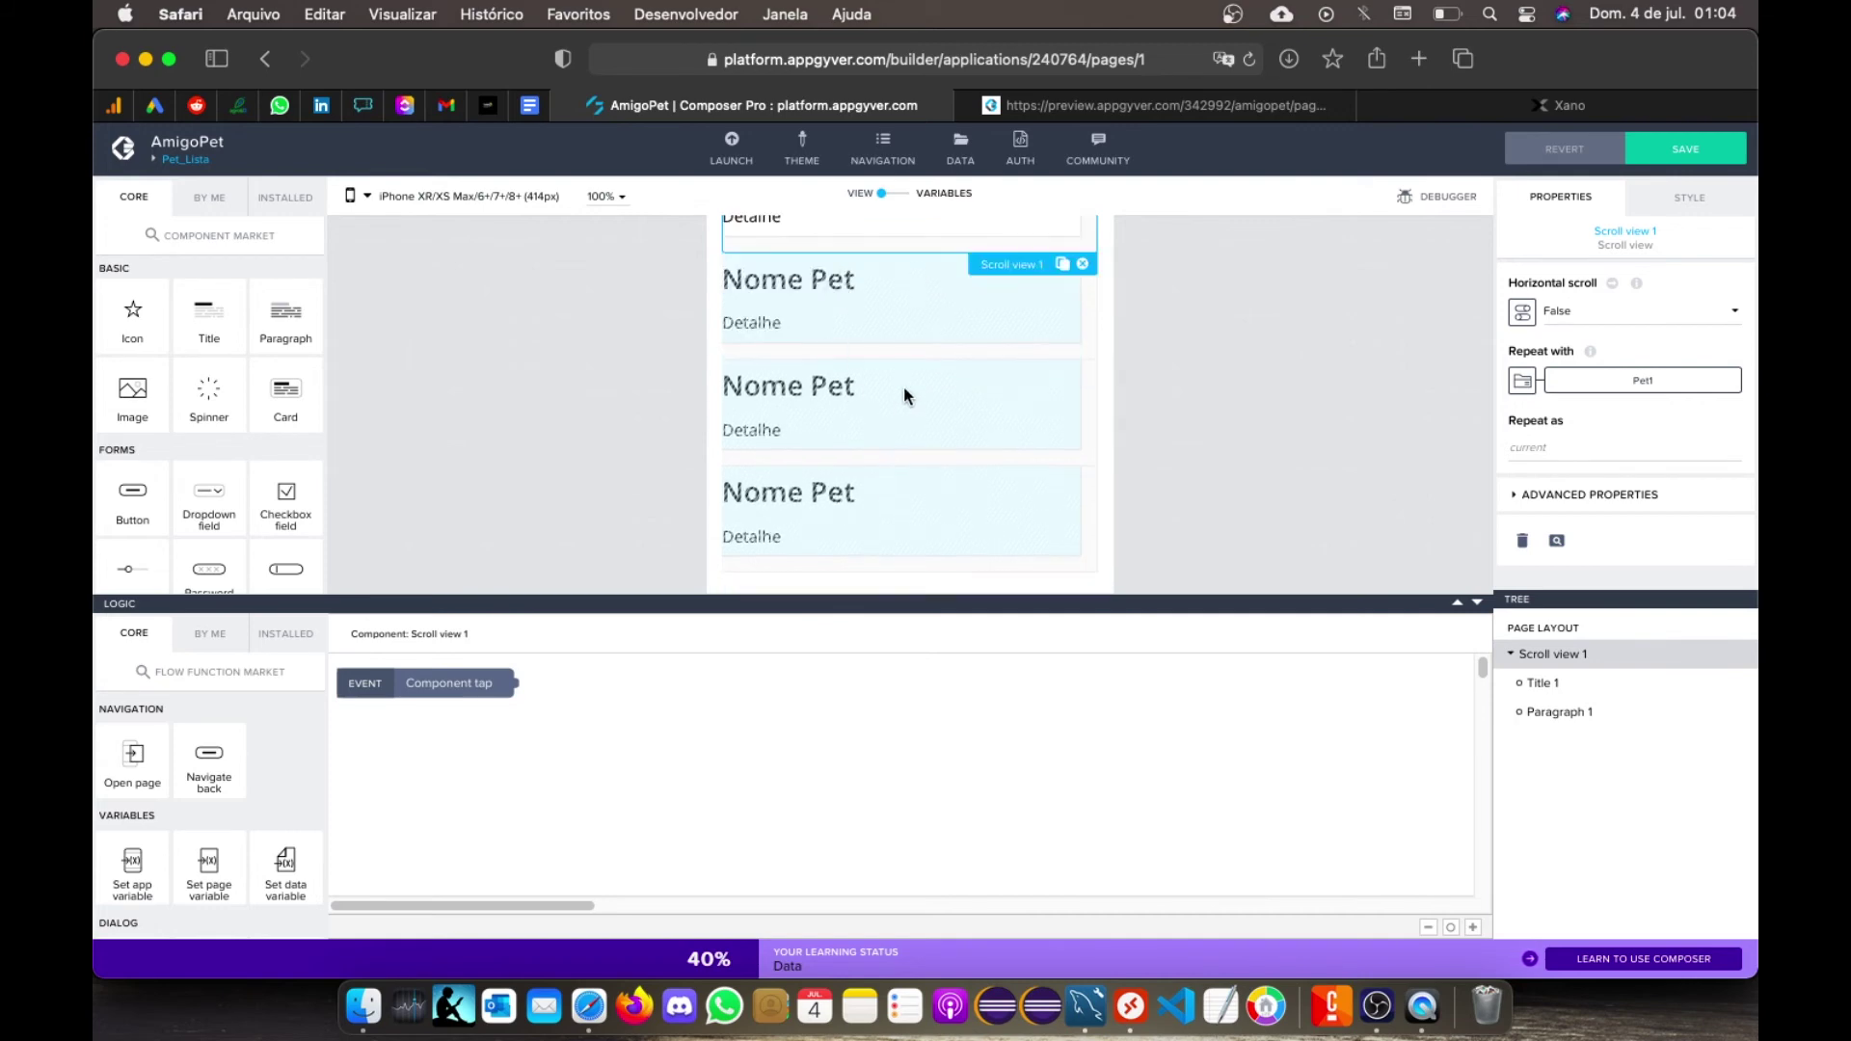
scroll(912, 476, "up", 1)
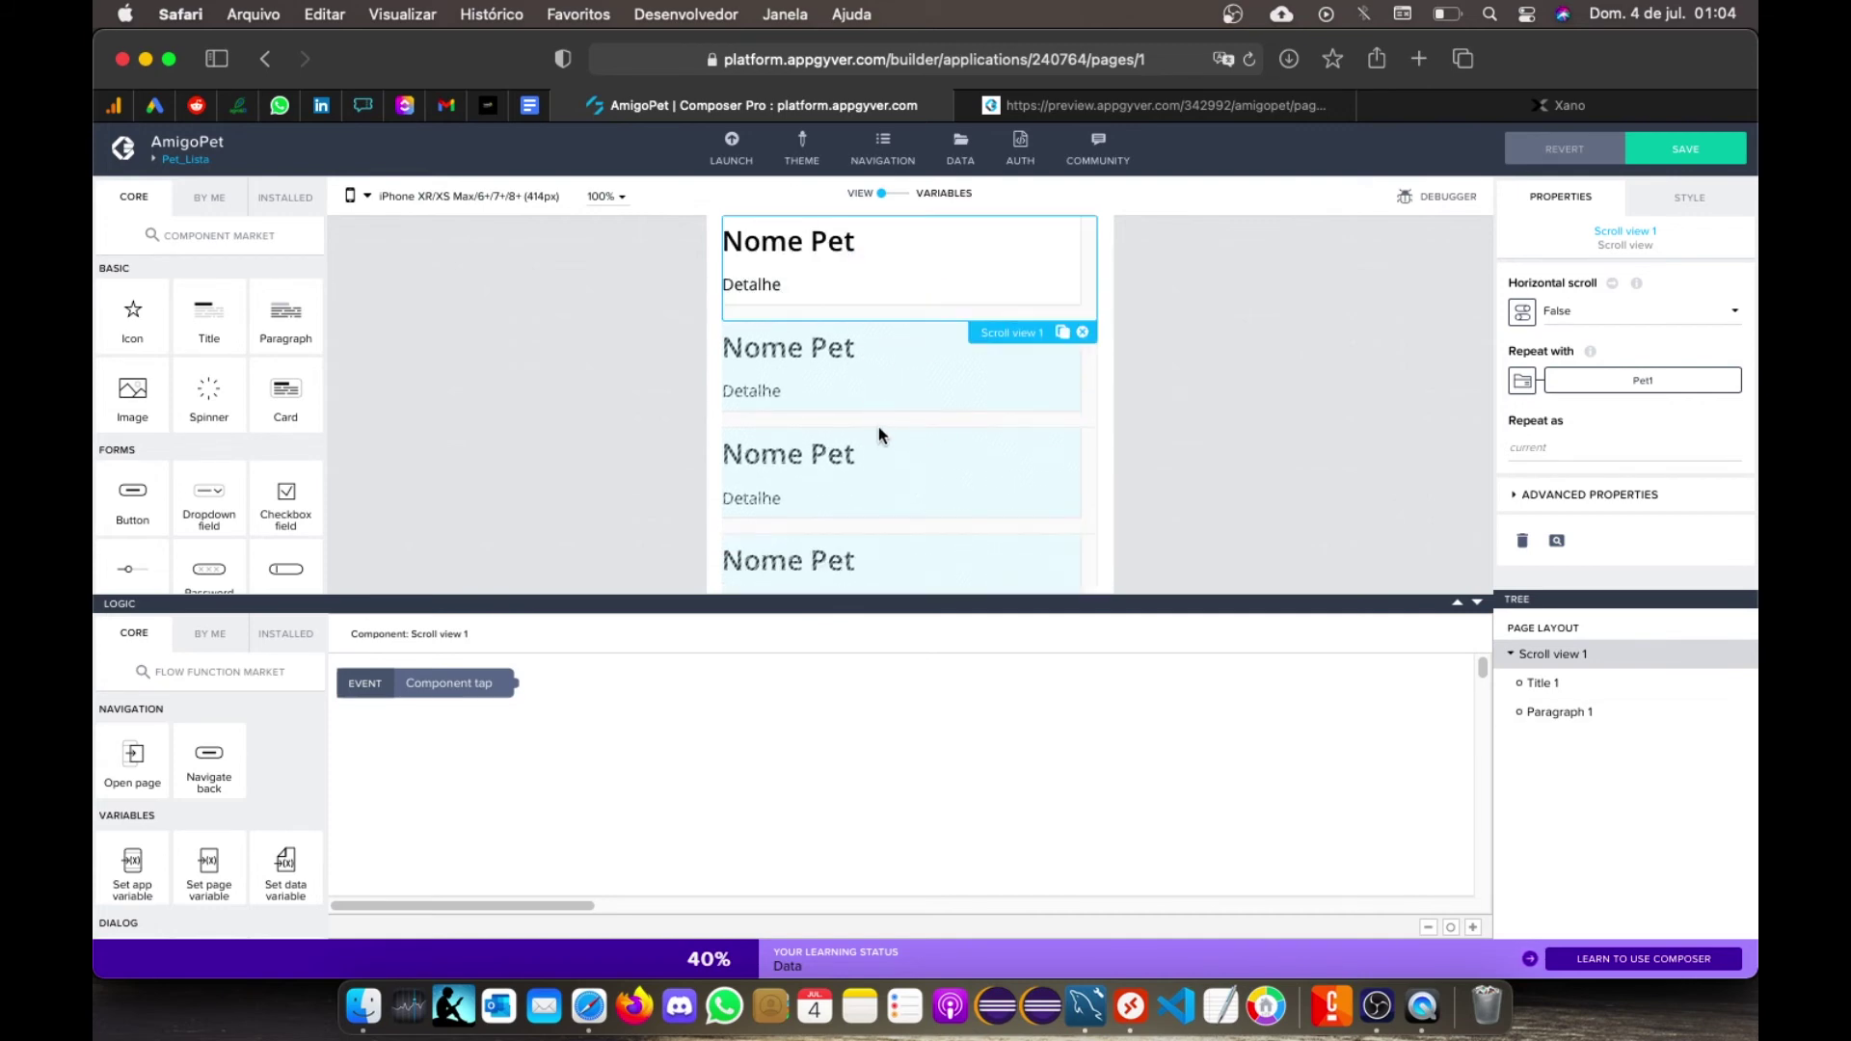
scroll(878, 426, "down", 3)
scroll(934, 273, "up", 4)
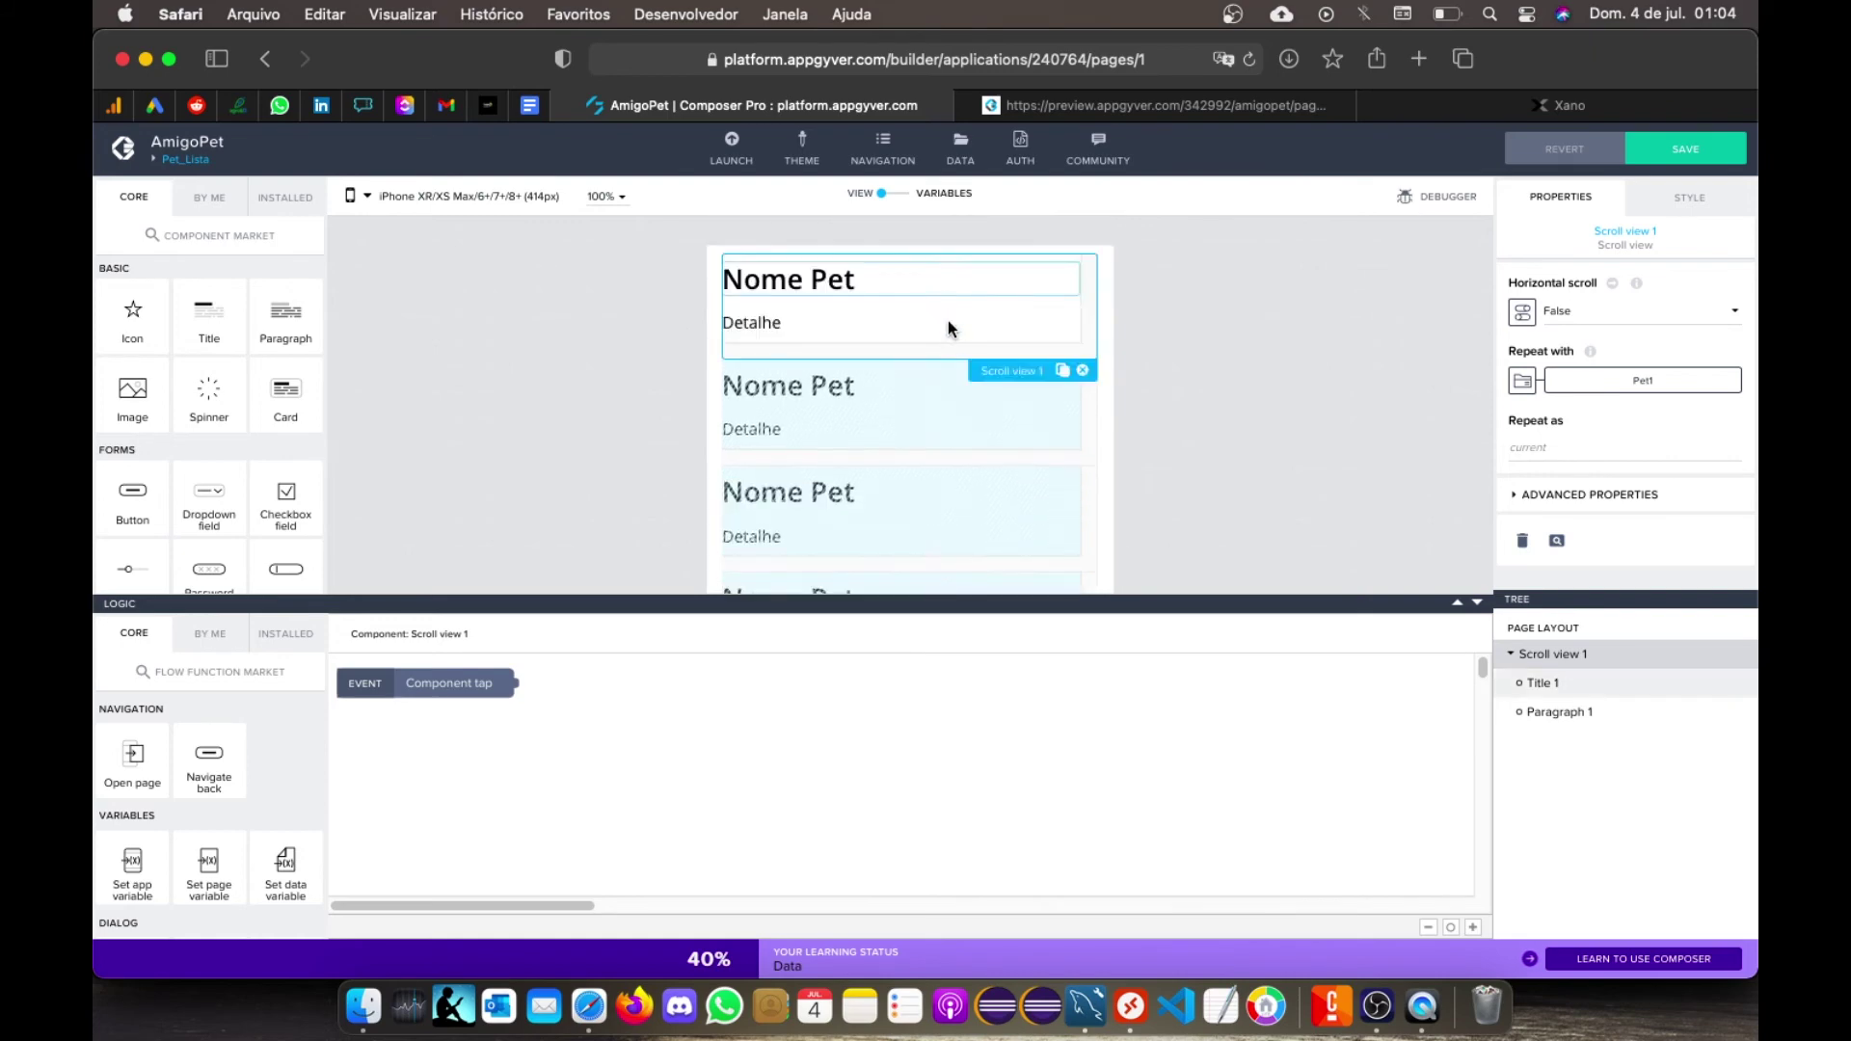
left_click(1685, 157)
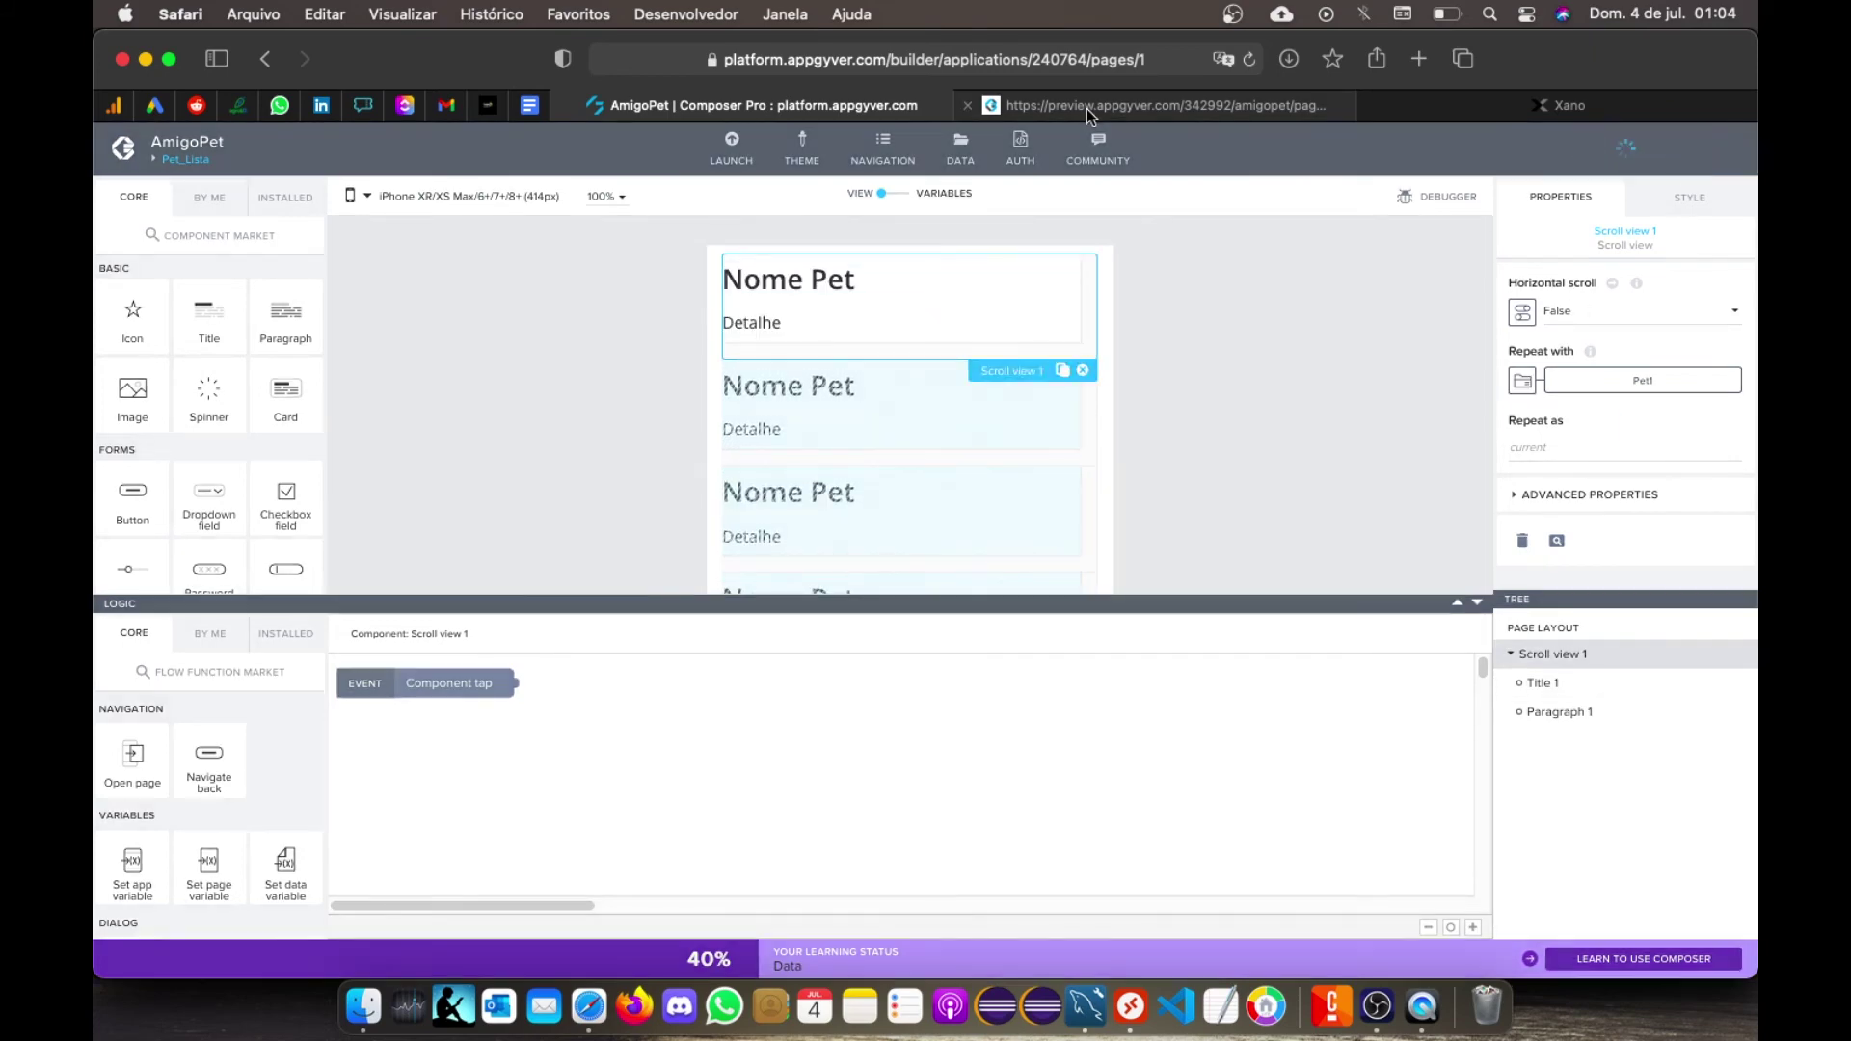
Step: Log in to the app preview with empty credentials and compare the Pet_Lista entries with the Xano pet endpoint
left_click(1084, 108)
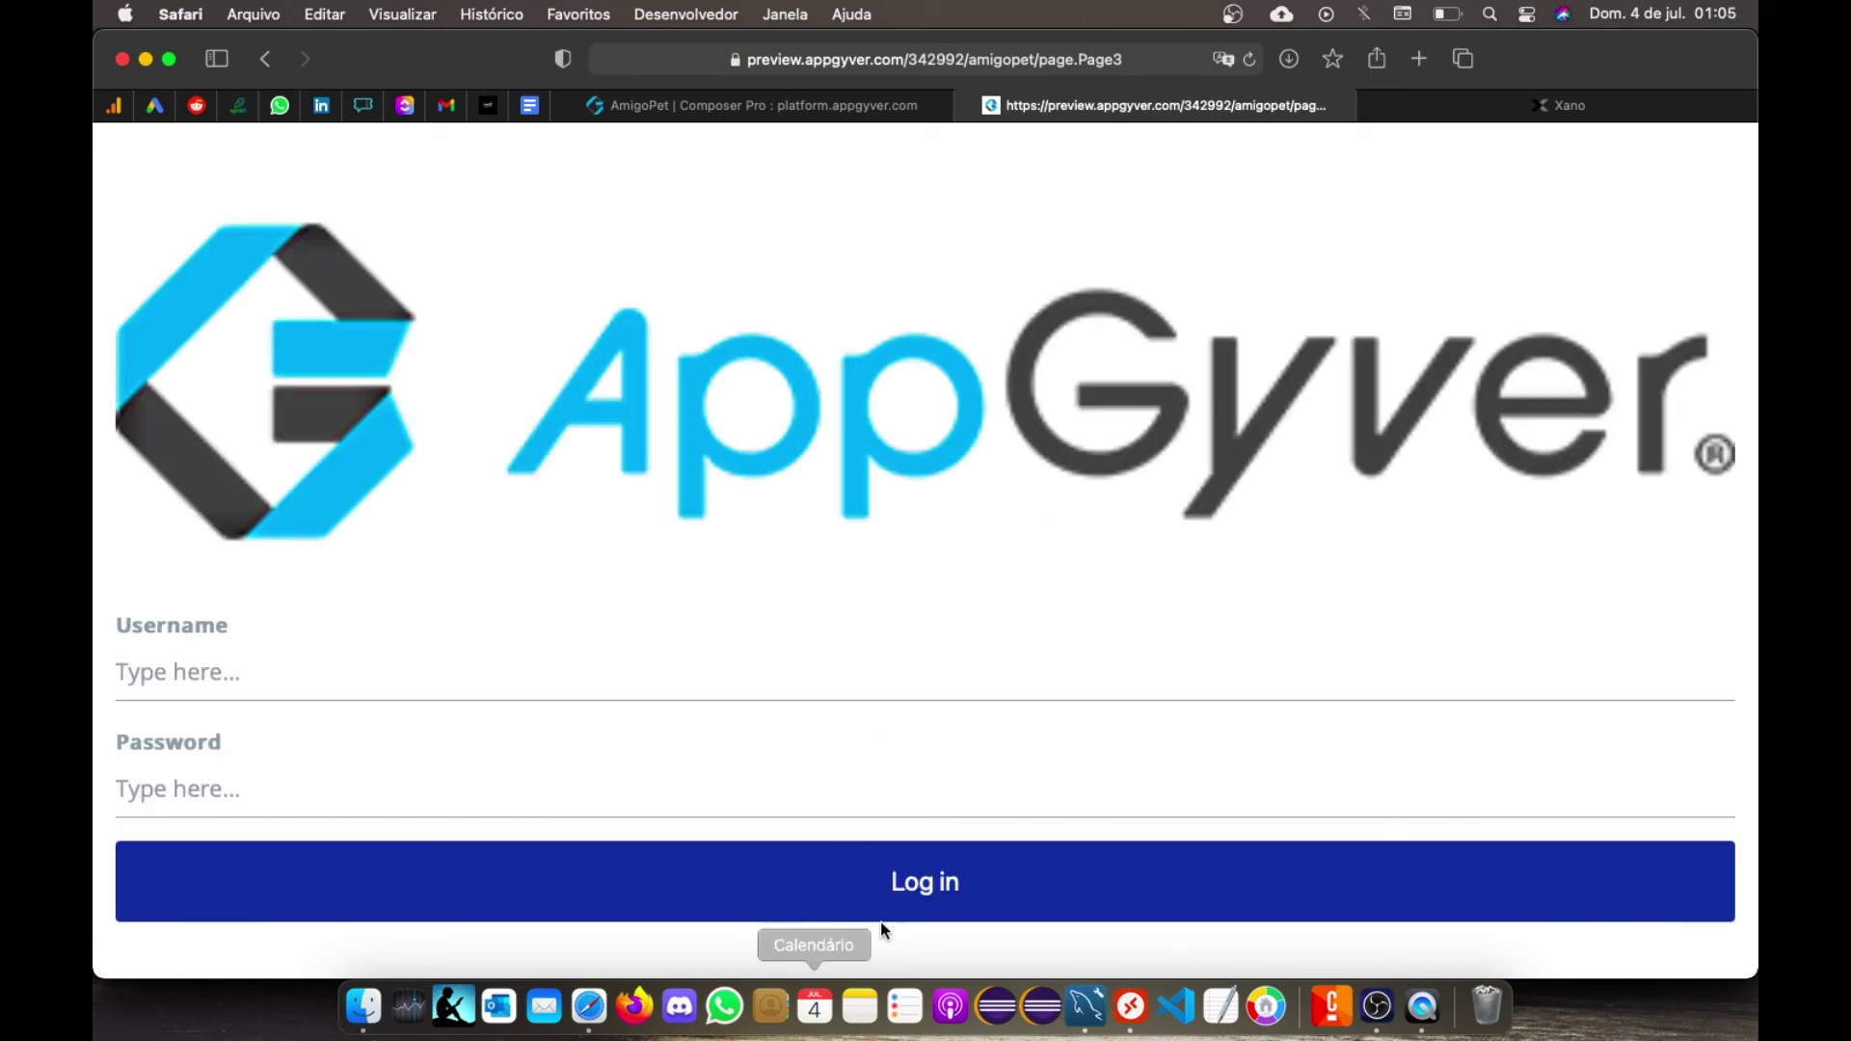
left_click(894, 908)
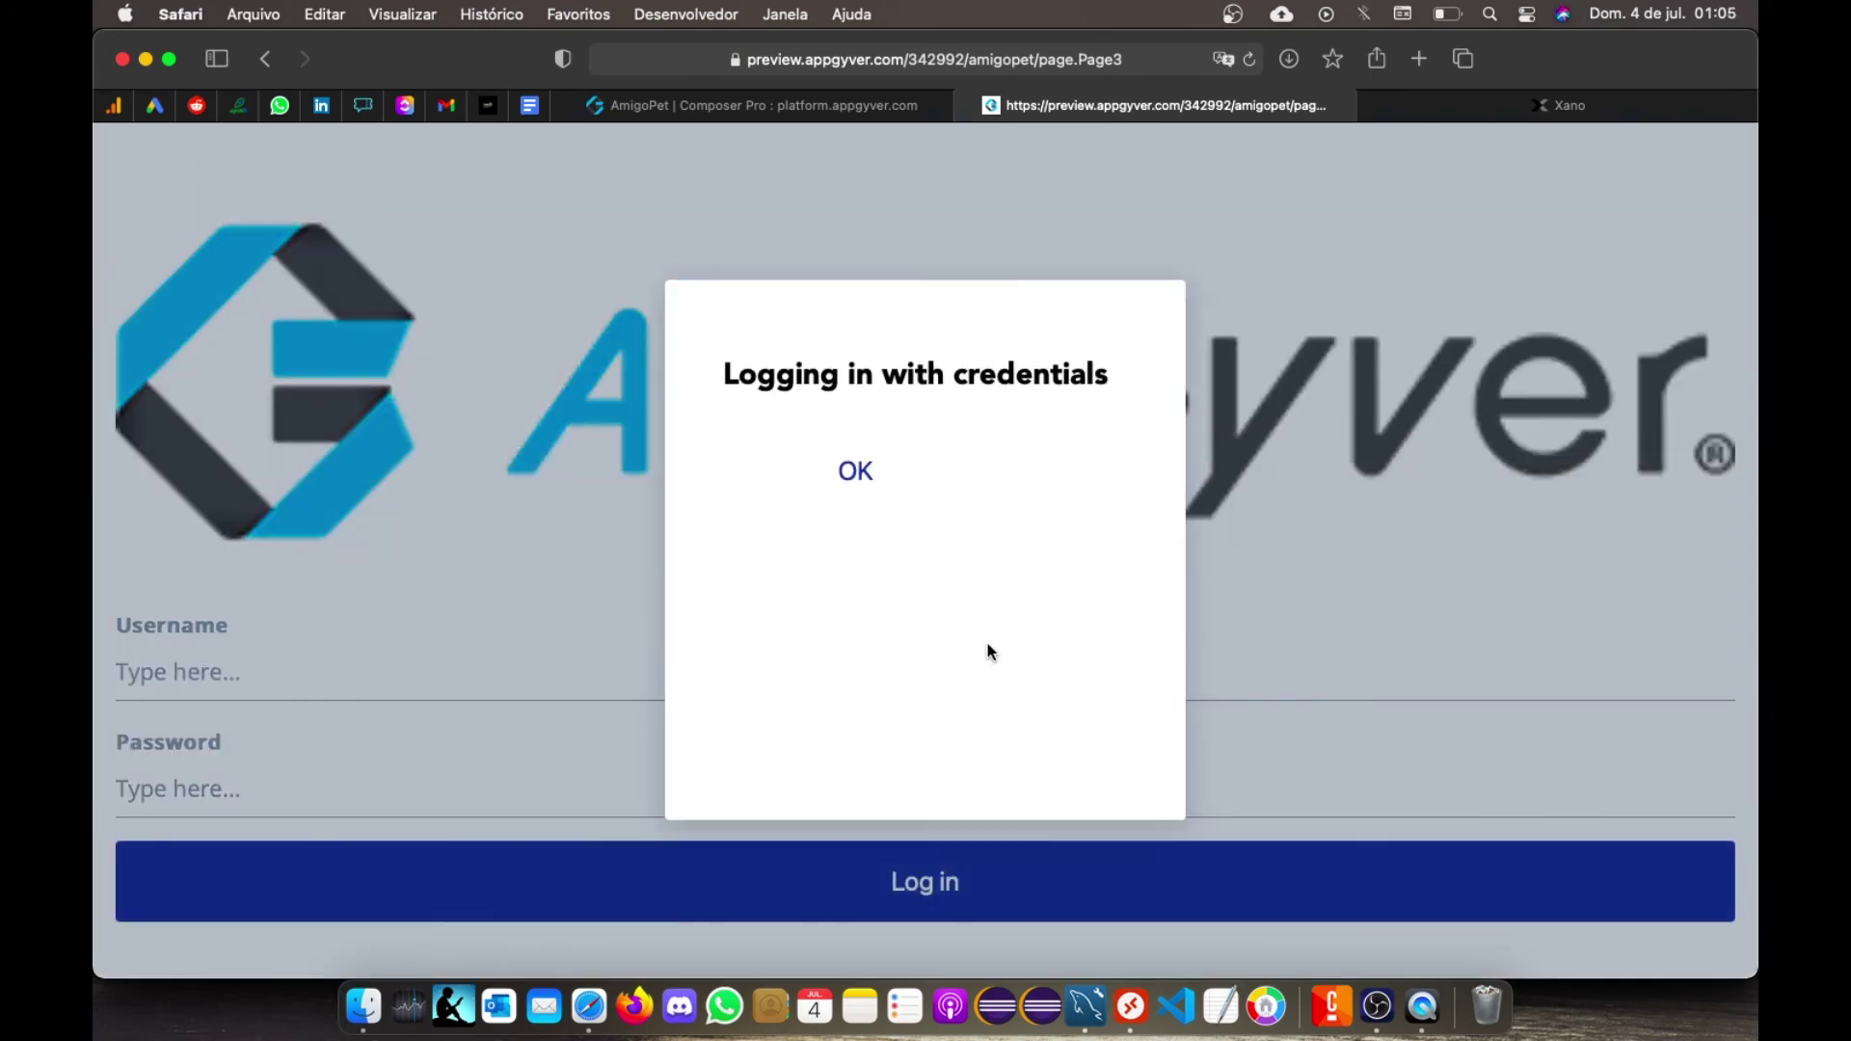
left_click(847, 482)
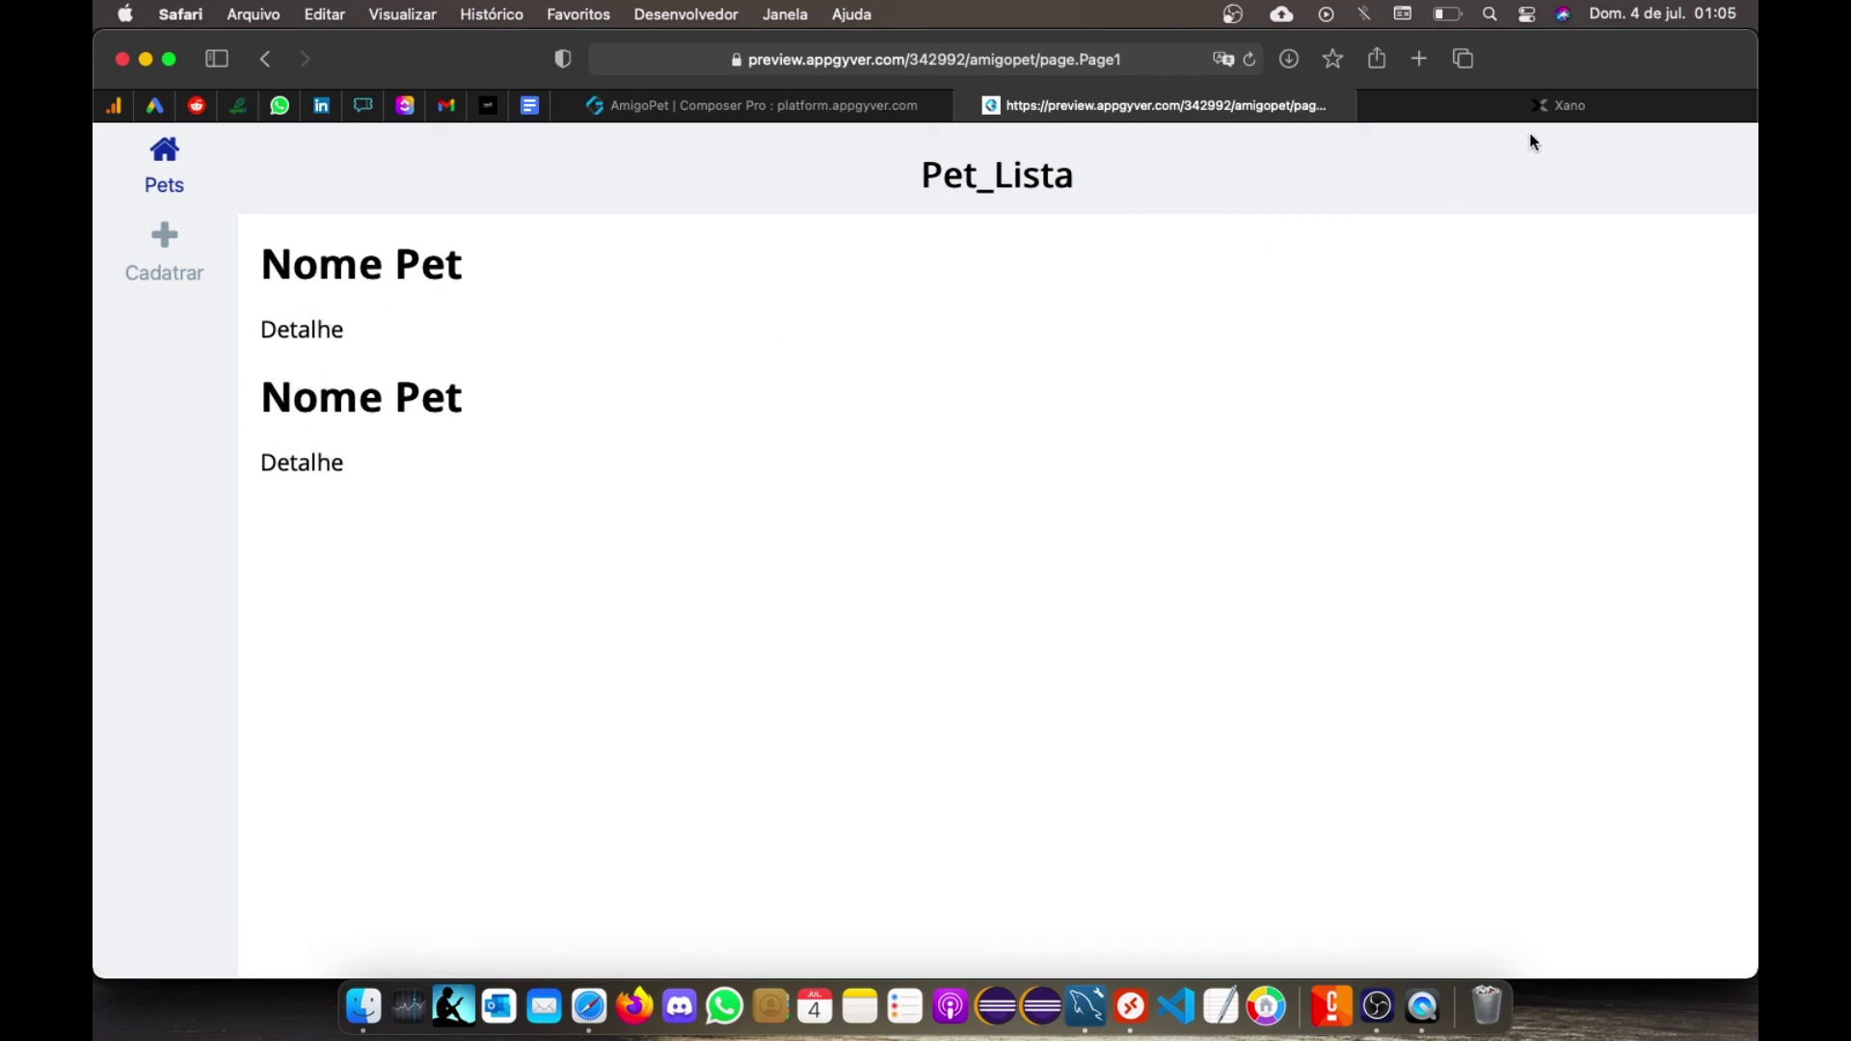
left_click(1562, 107)
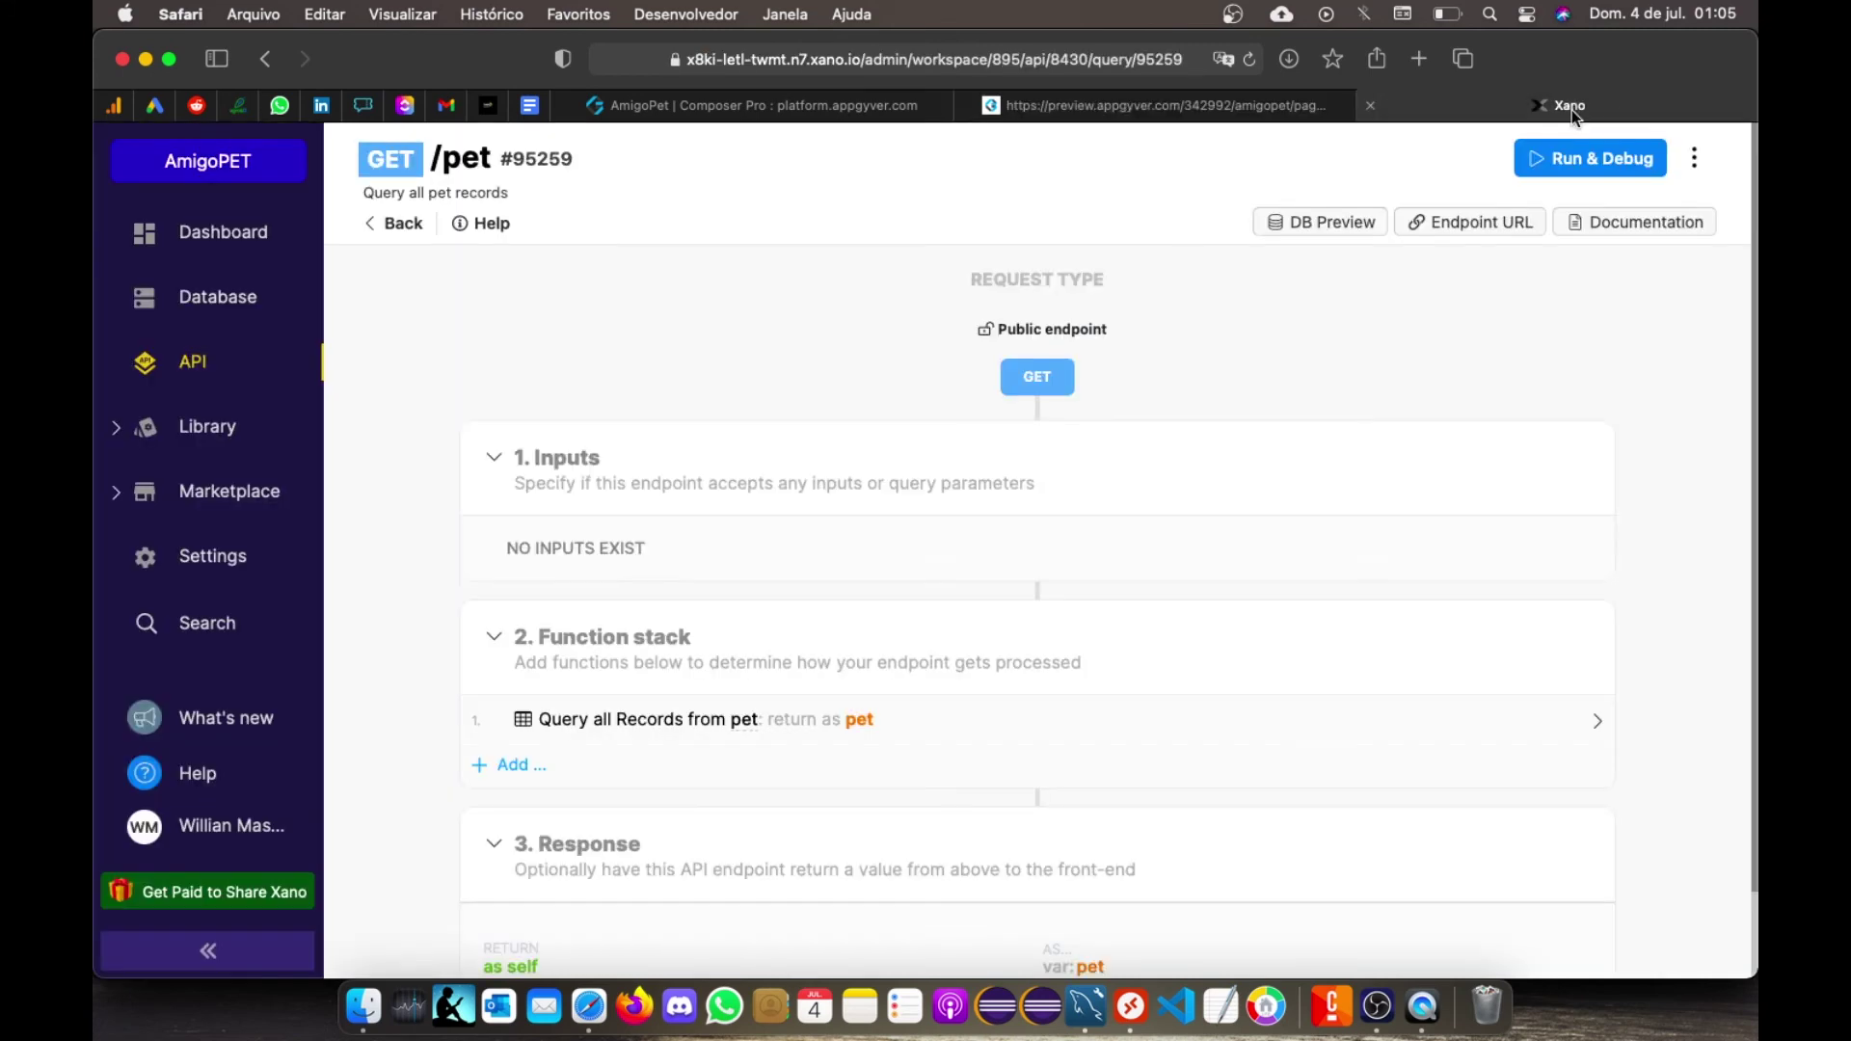
left_click(1225, 108)
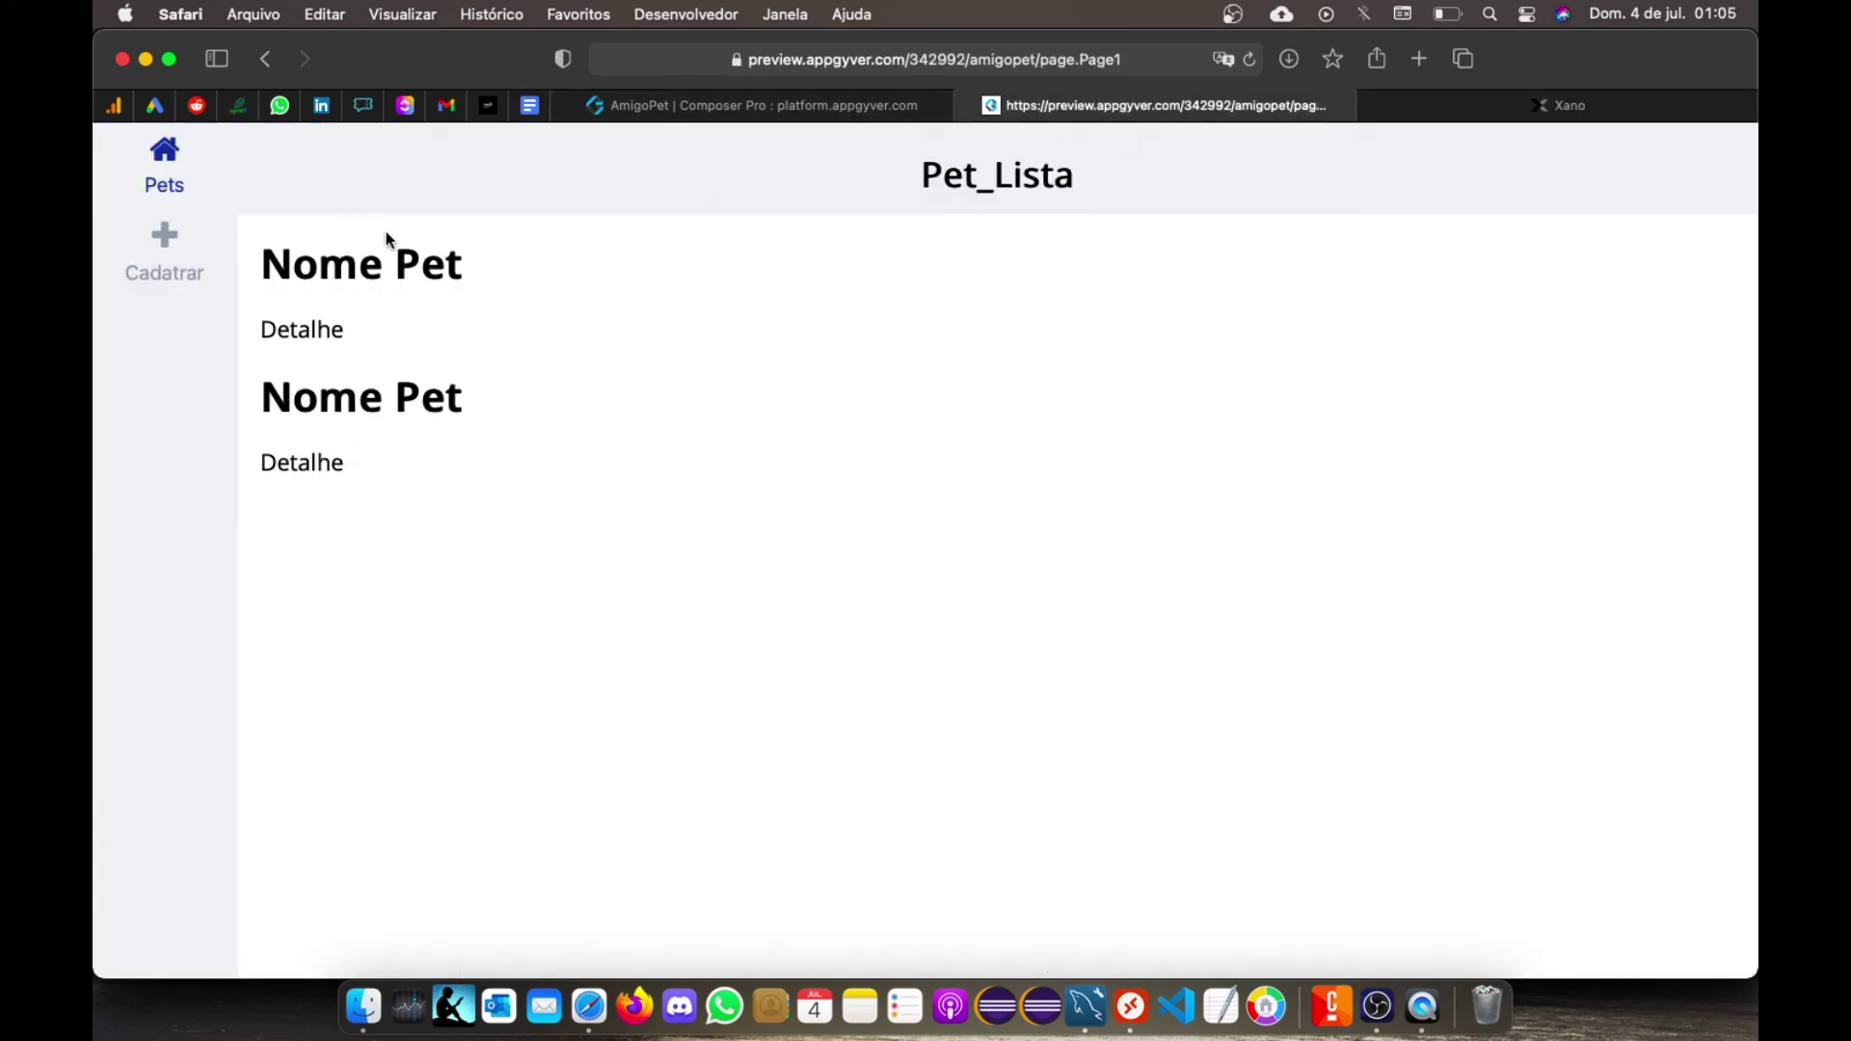
Step: In the Composer, bind the title's content to the nome property of the scroll view's current repeated data item
left_click(683, 102)
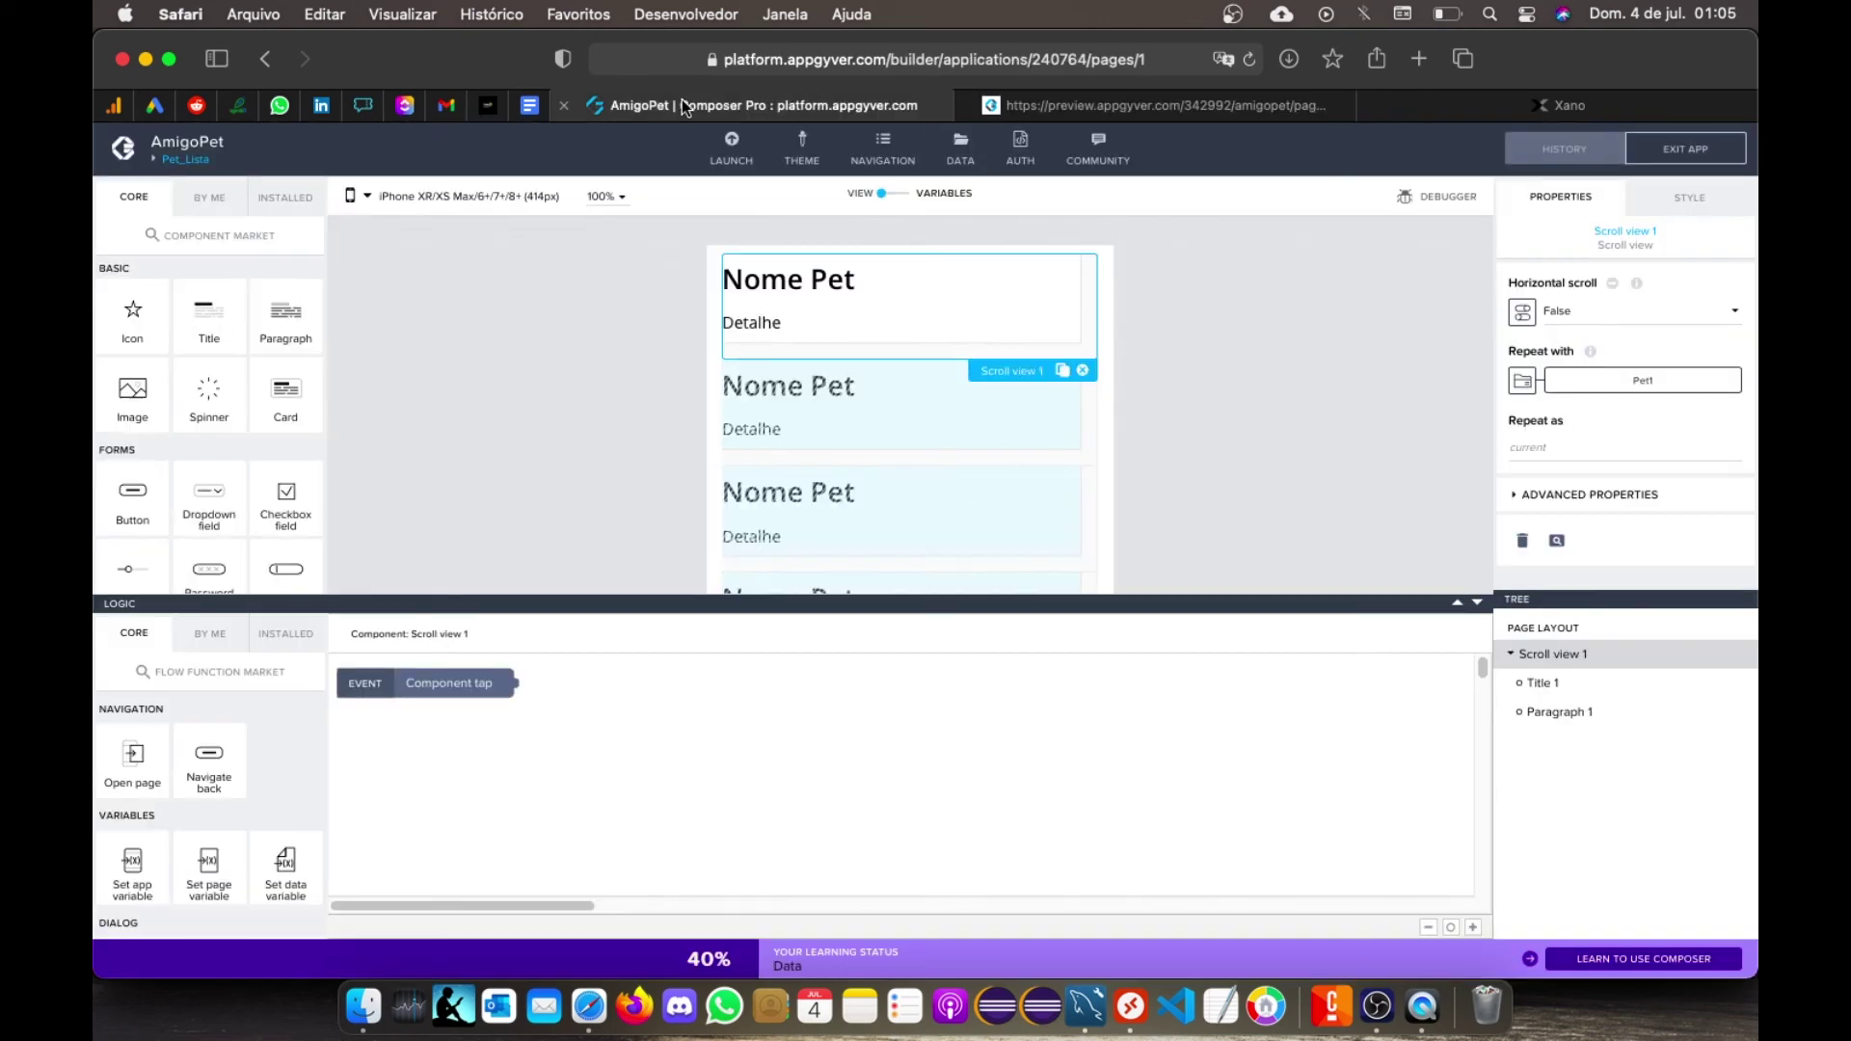
left_click(821, 277)
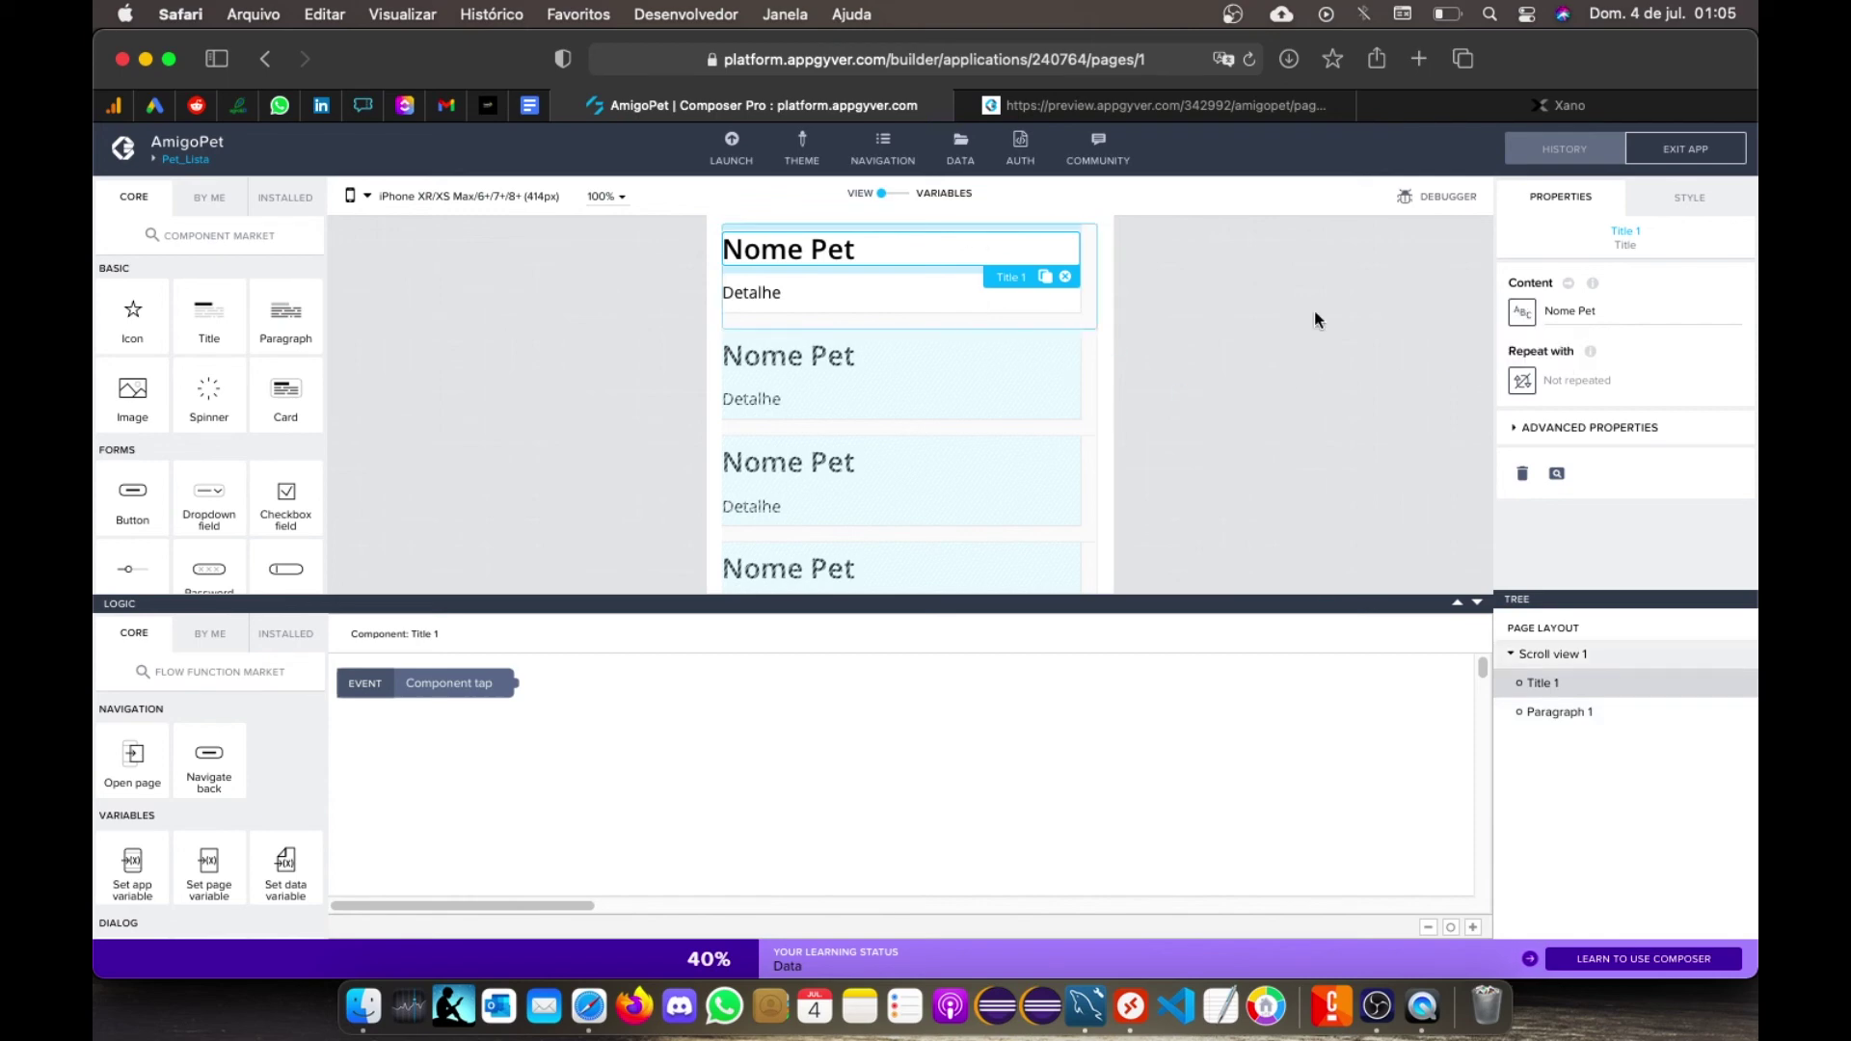
left_click(892, 269)
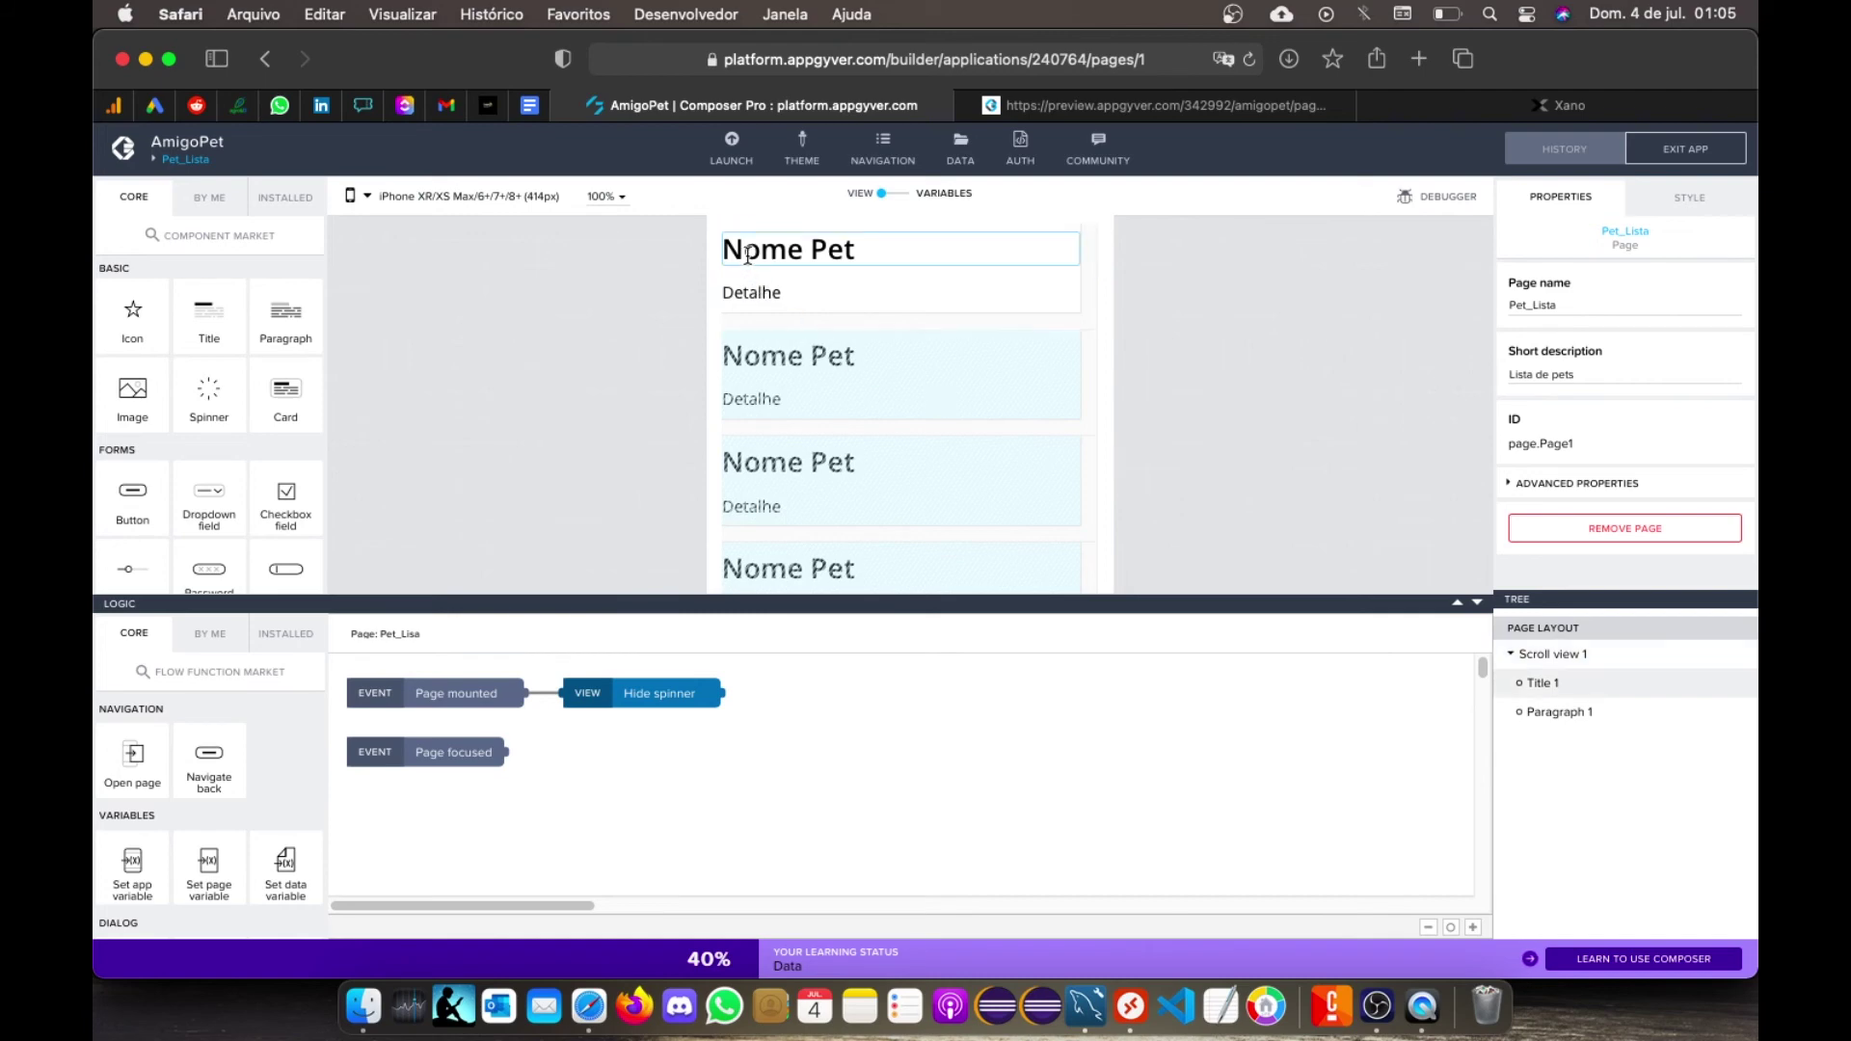
left_click(835, 256)
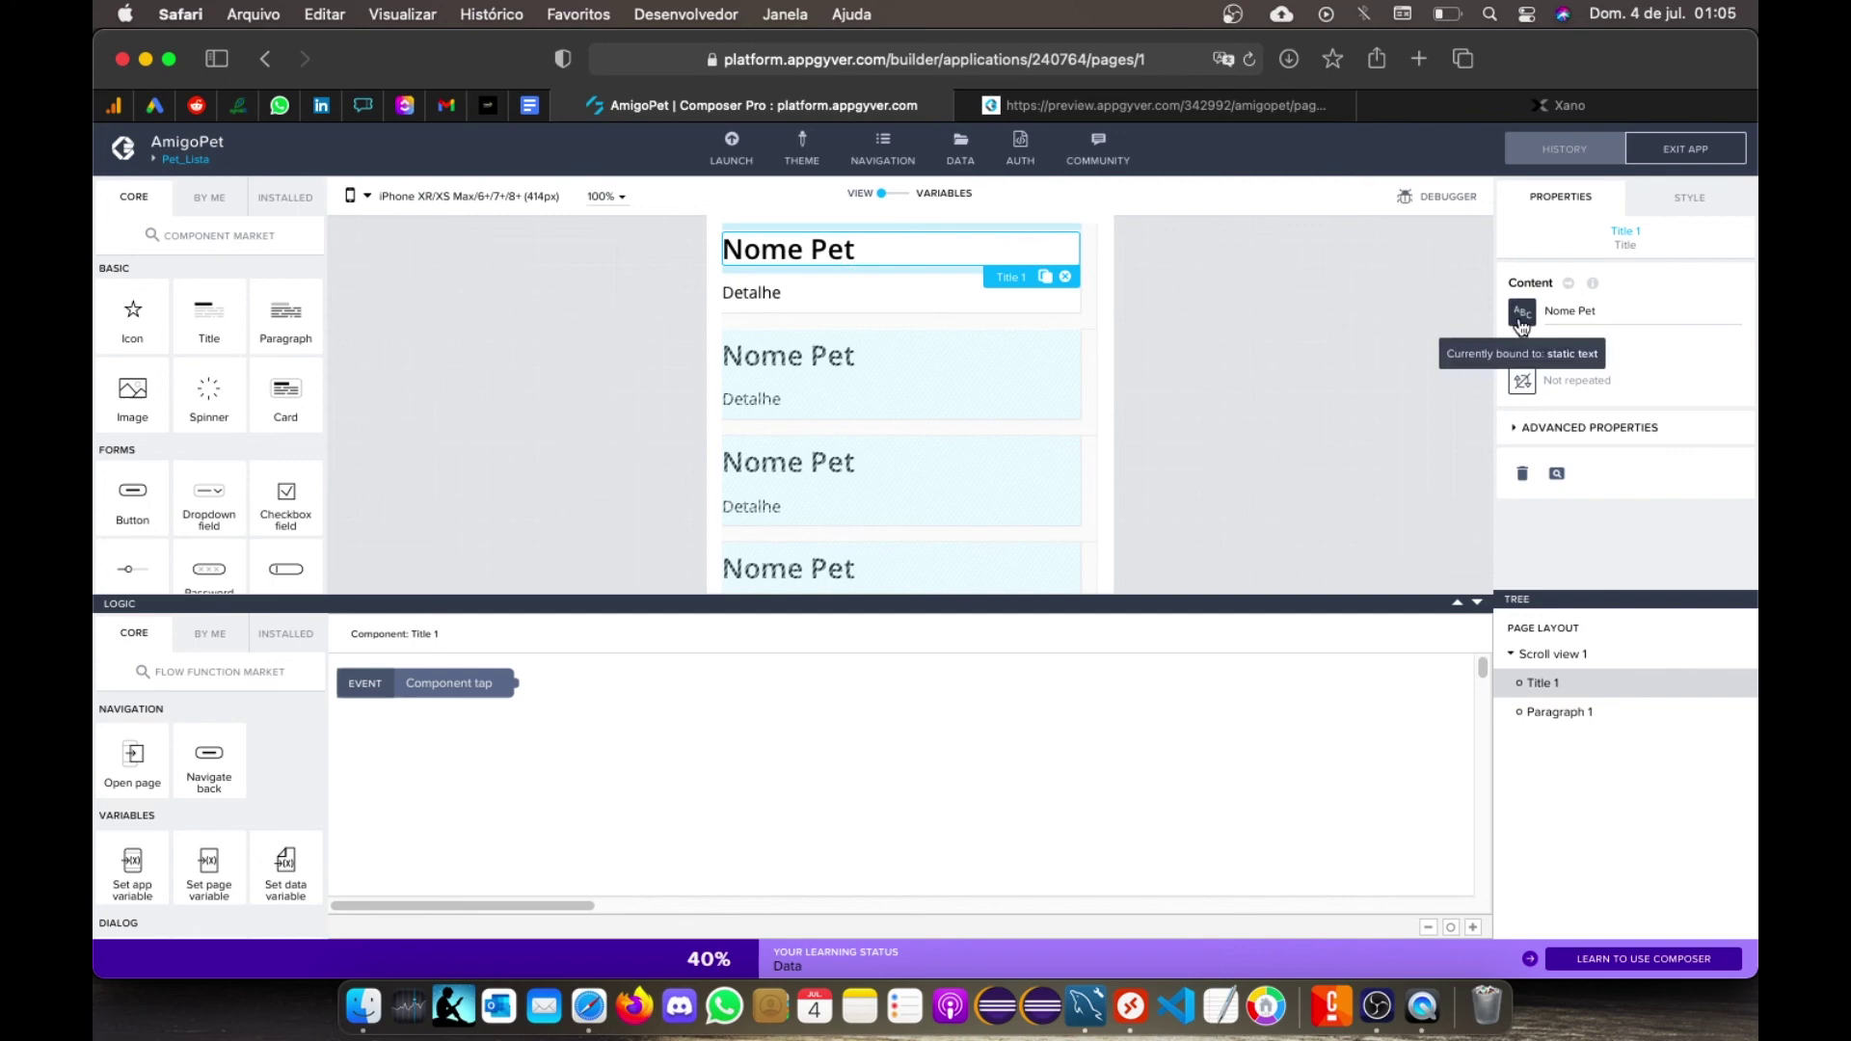
left_click(1521, 313)
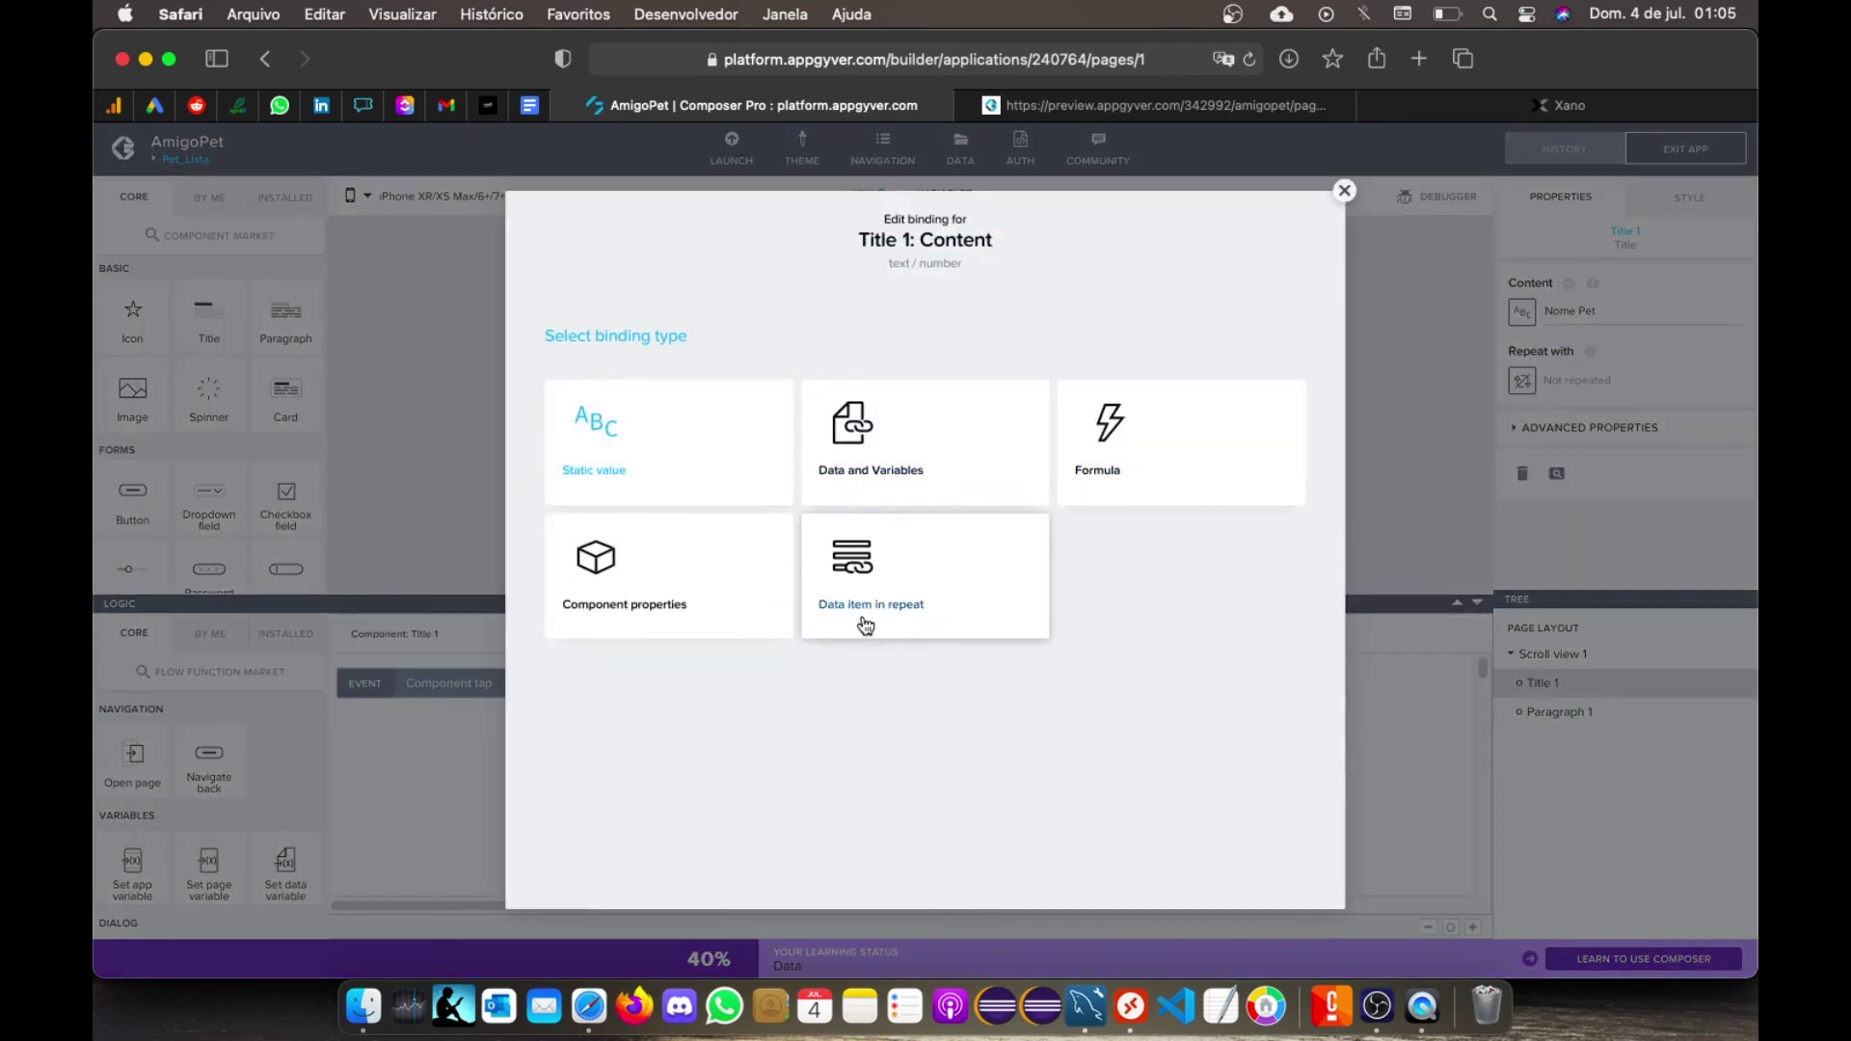
left_click(896, 601)
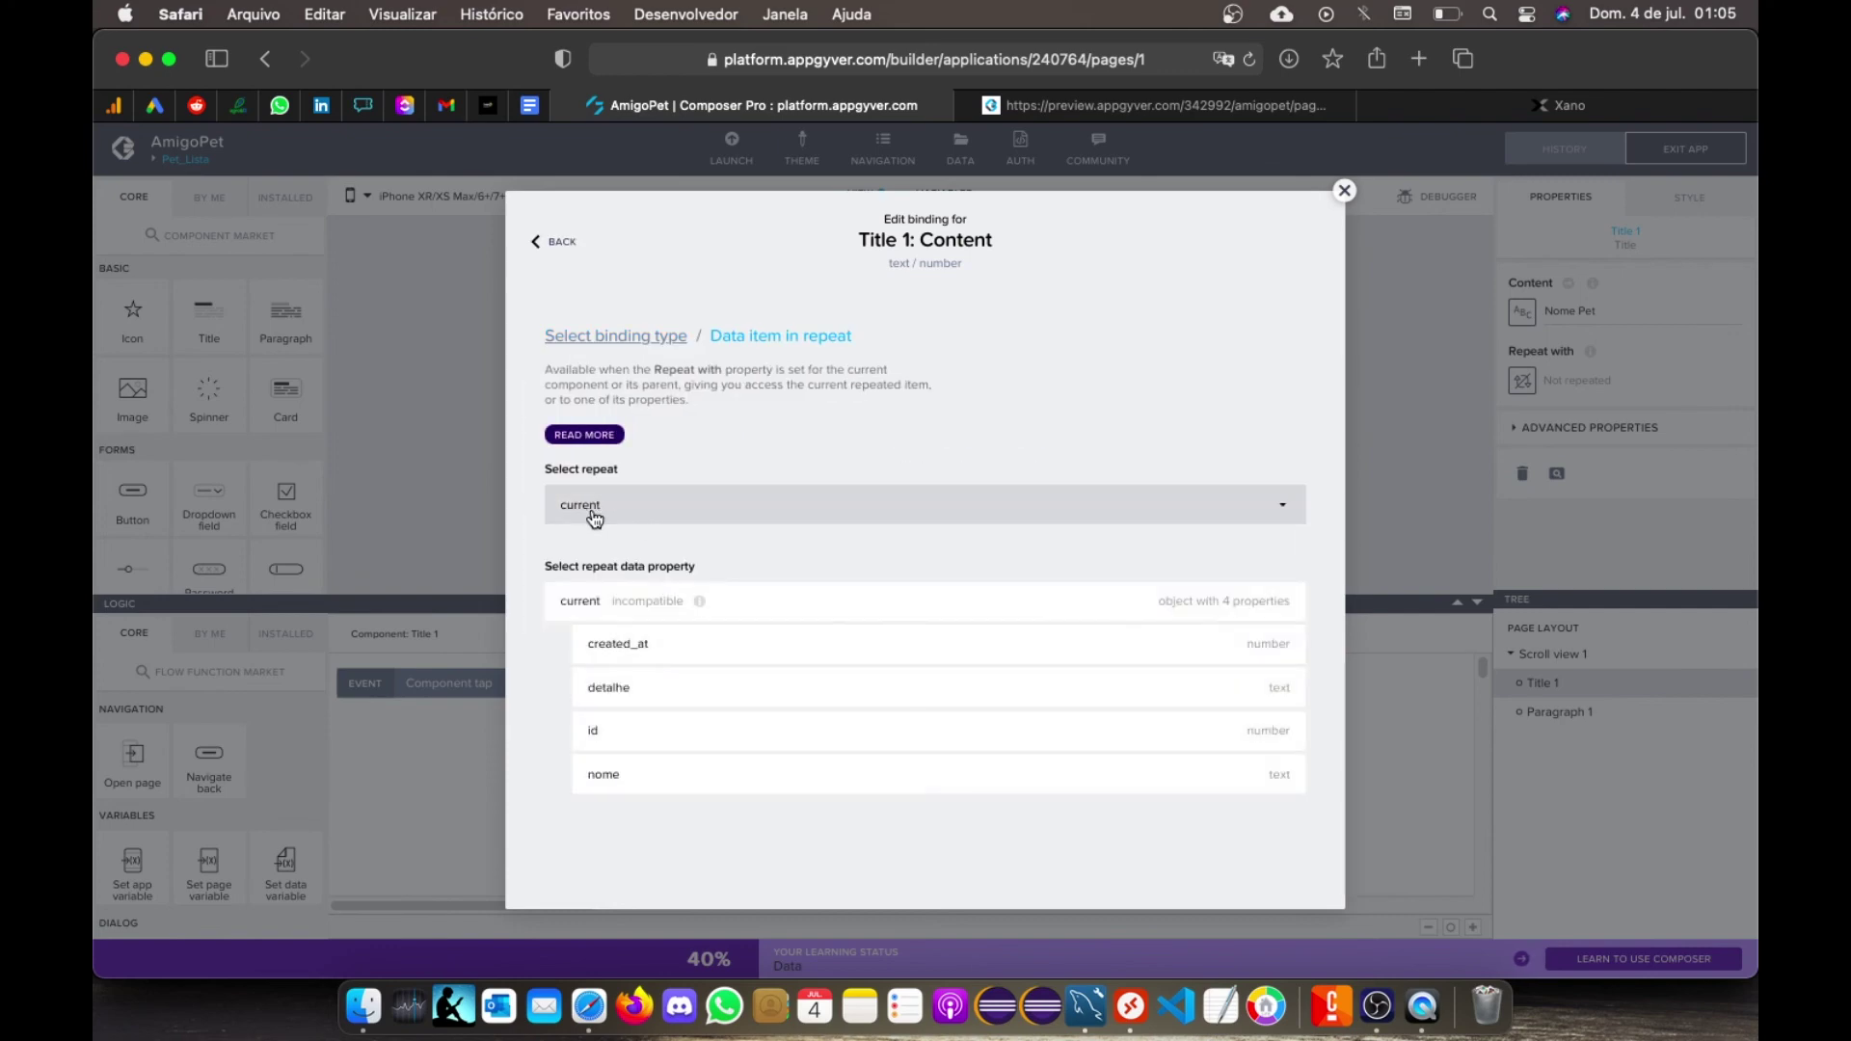
left_click(611, 776)
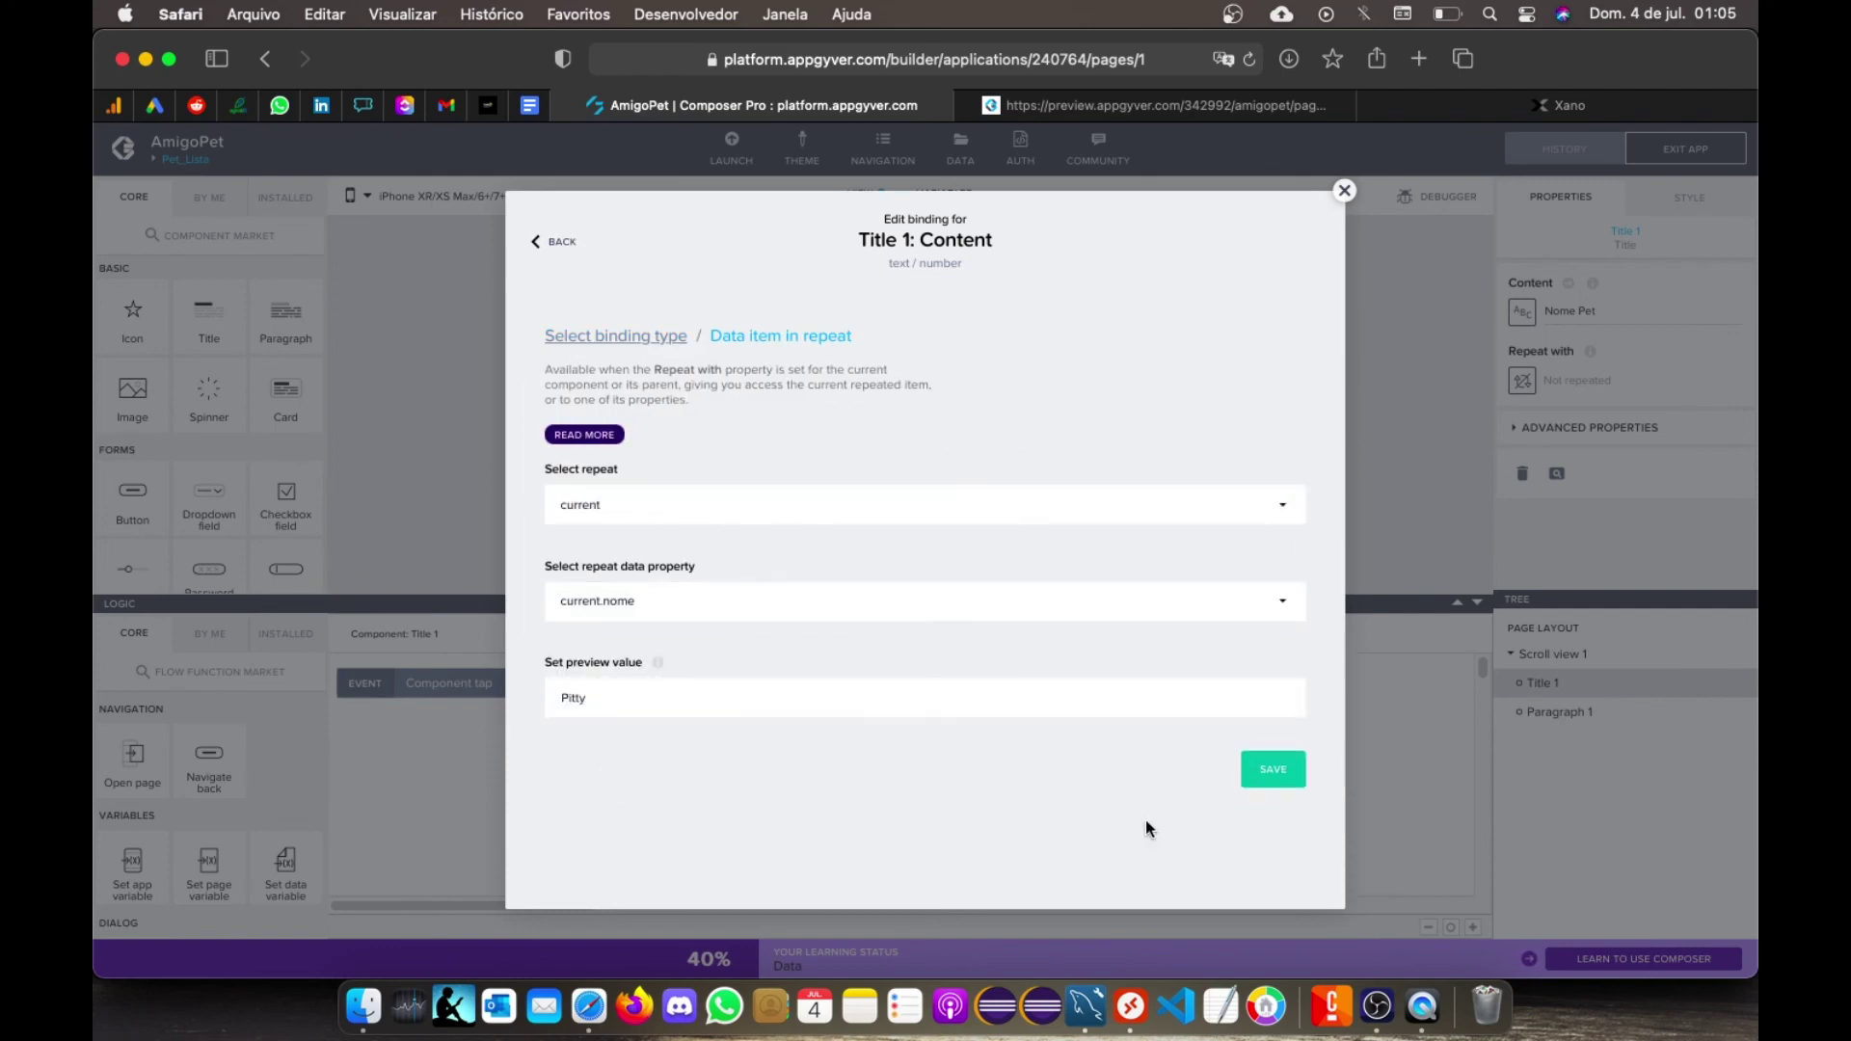
left_click(1269, 789)
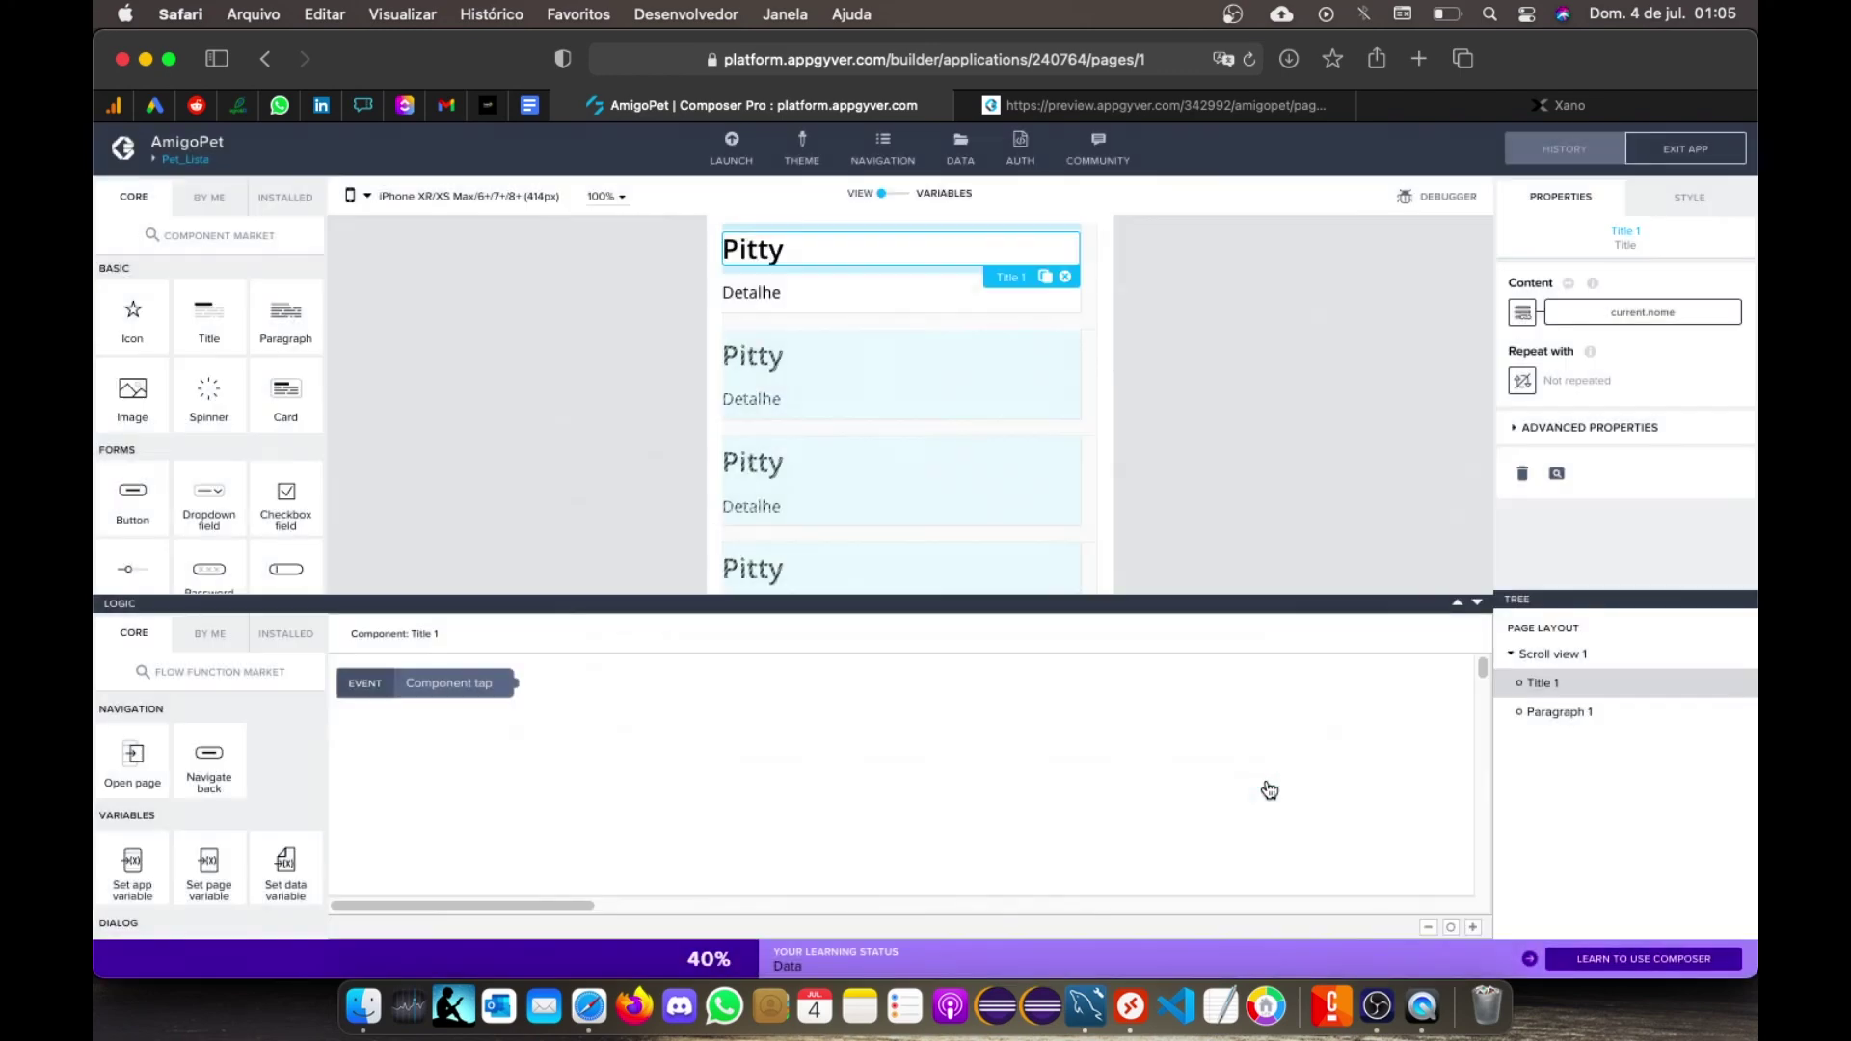
Step: Bind the paragraph's content to the detalhe property of the current data item in repeat, and save the app
left_click(744, 293)
left_click(1521, 313)
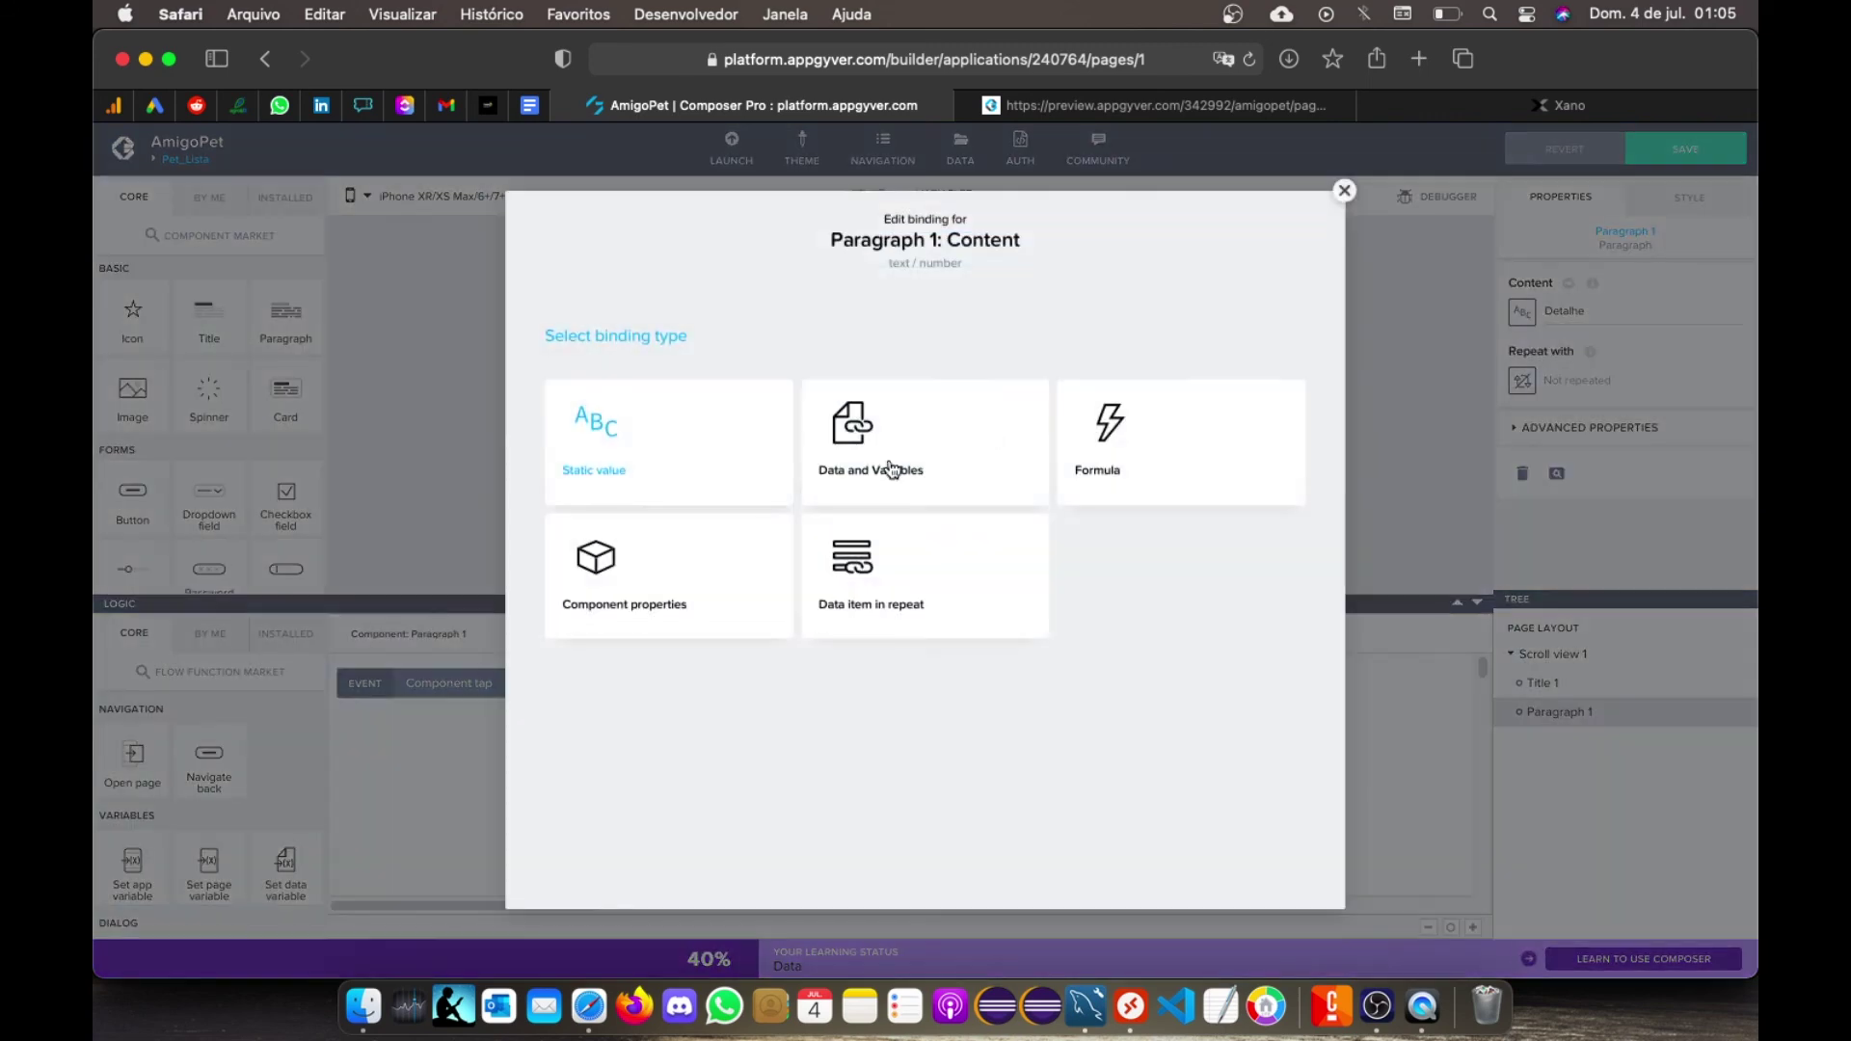
left_click(871, 579)
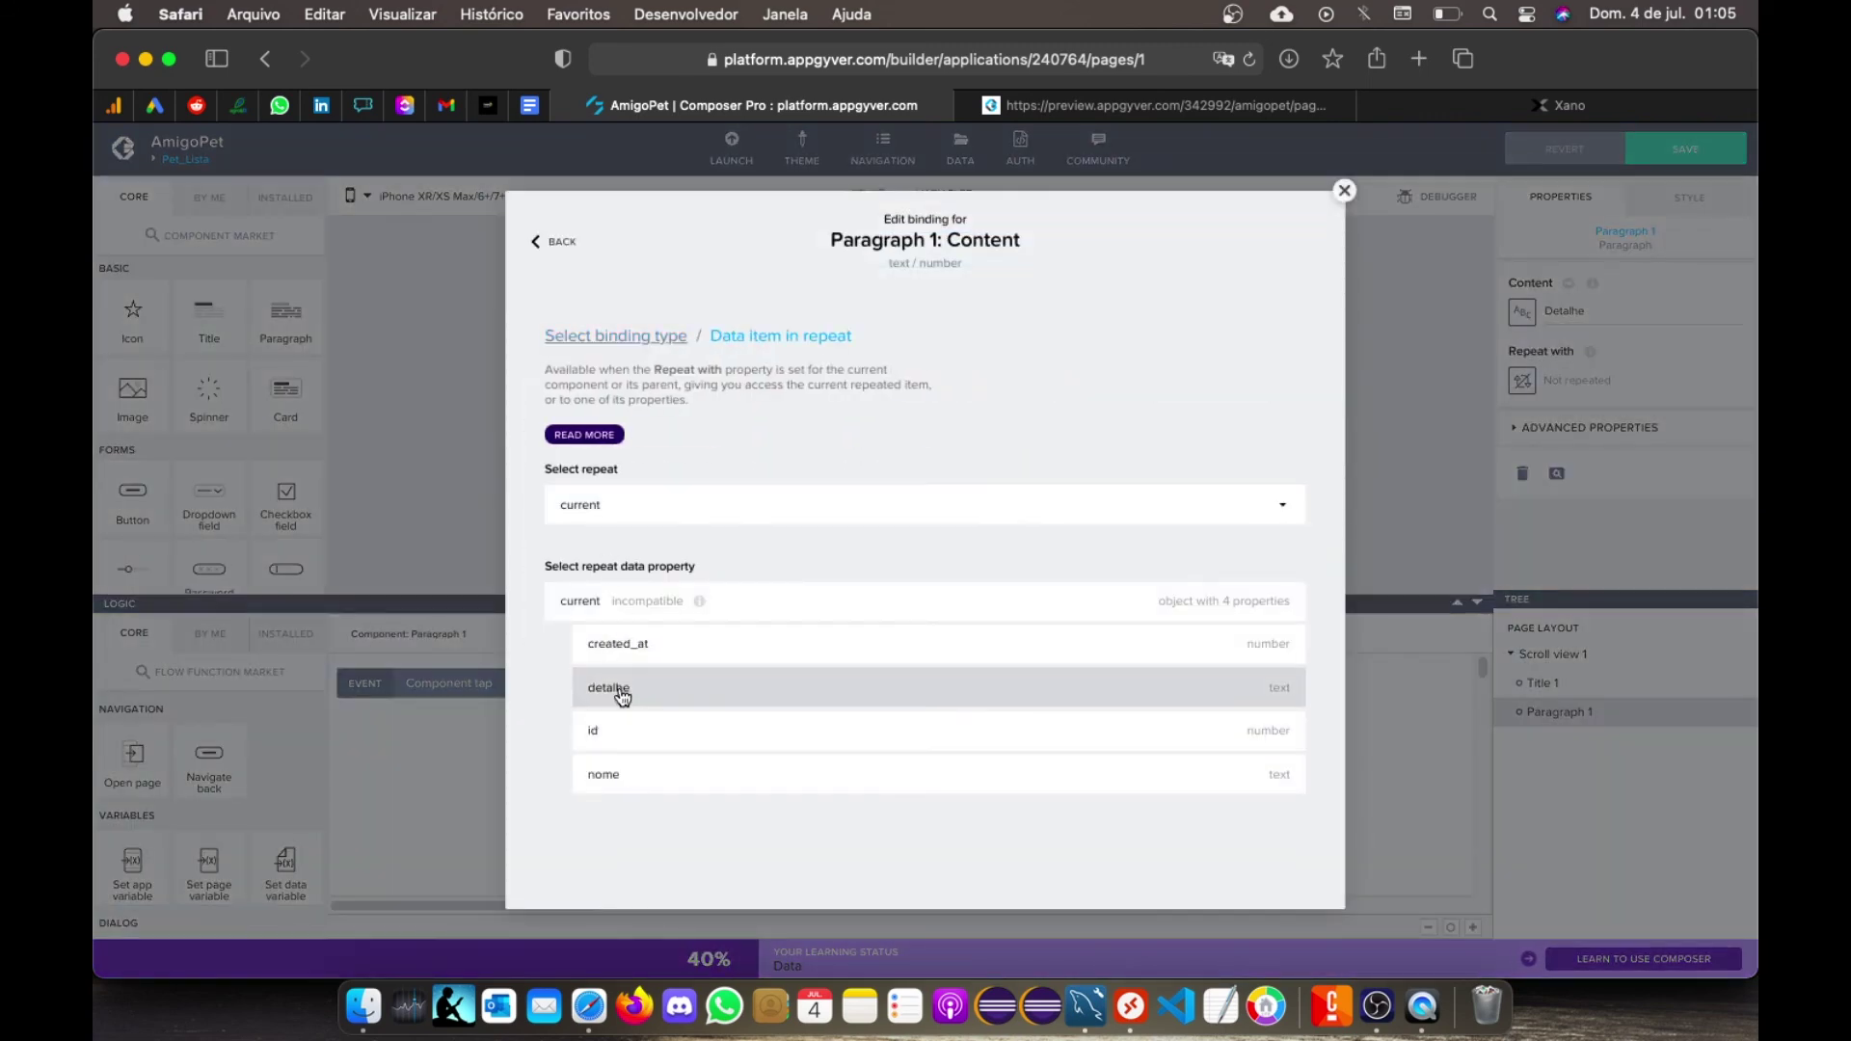
left_click(629, 698)
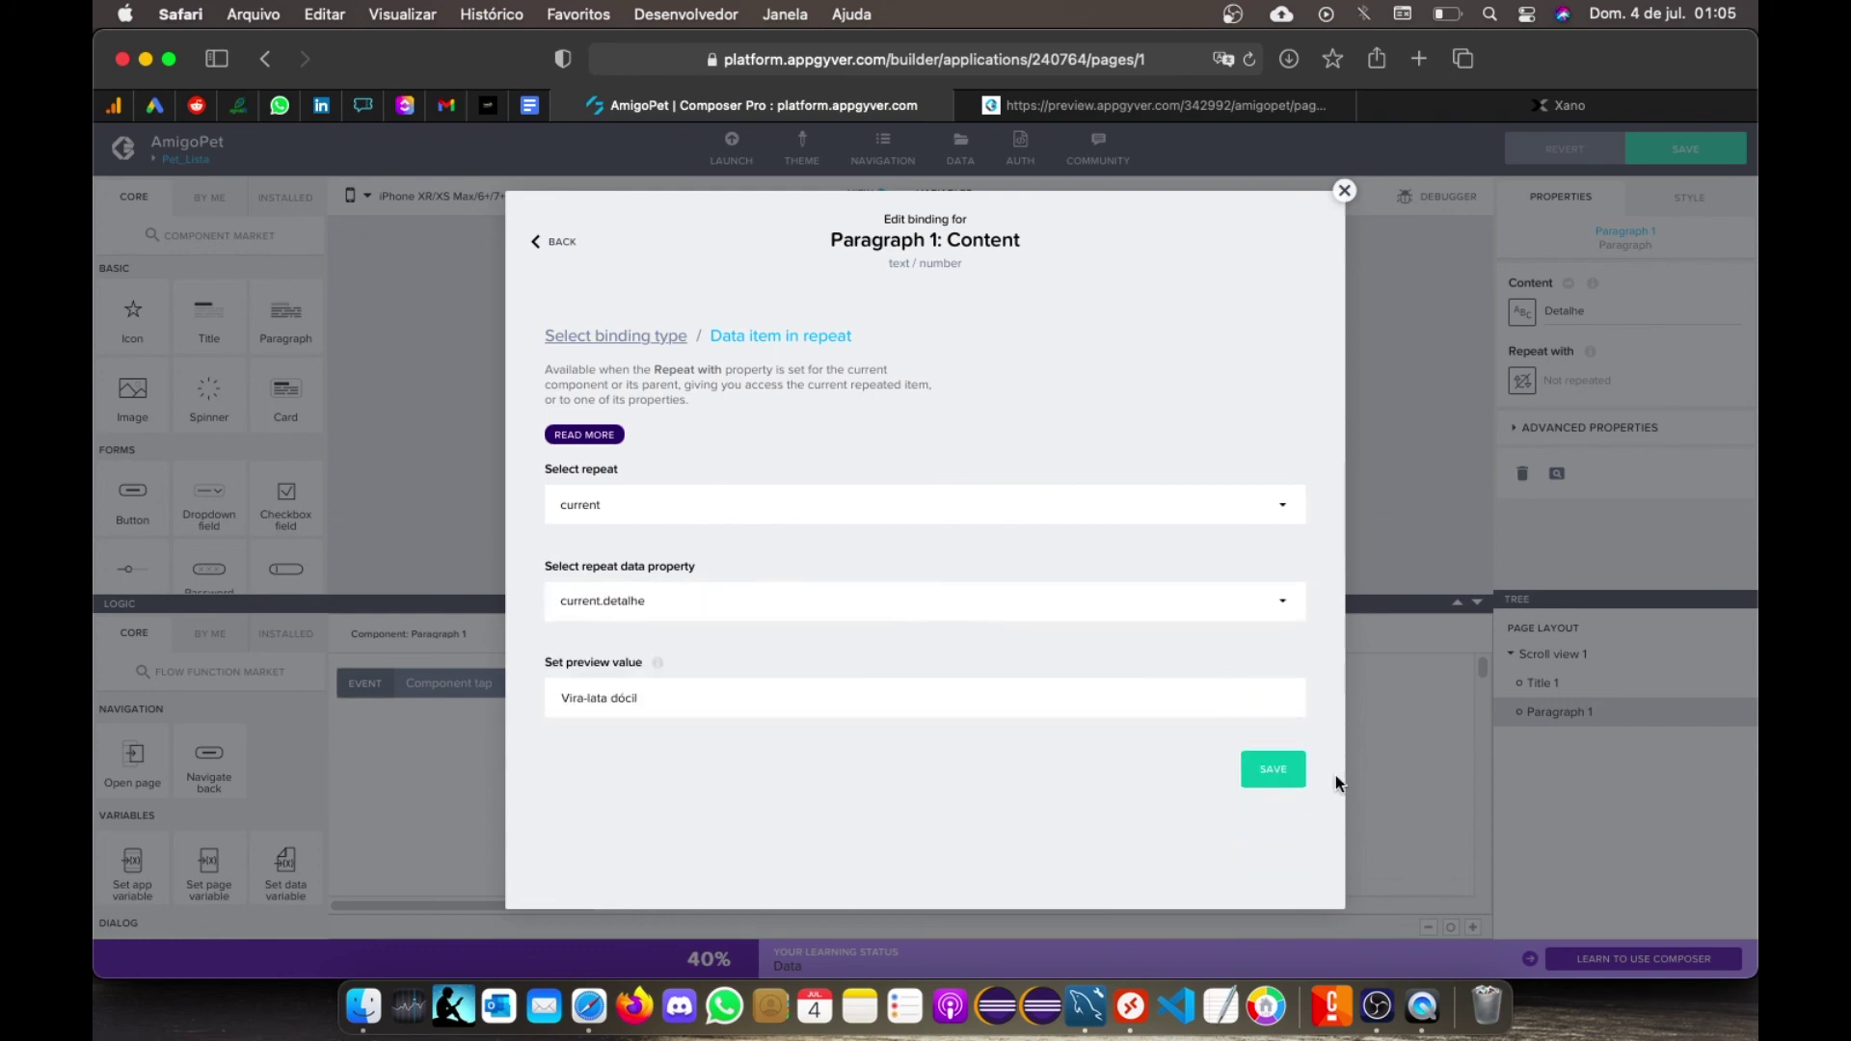
left_click(1268, 782)
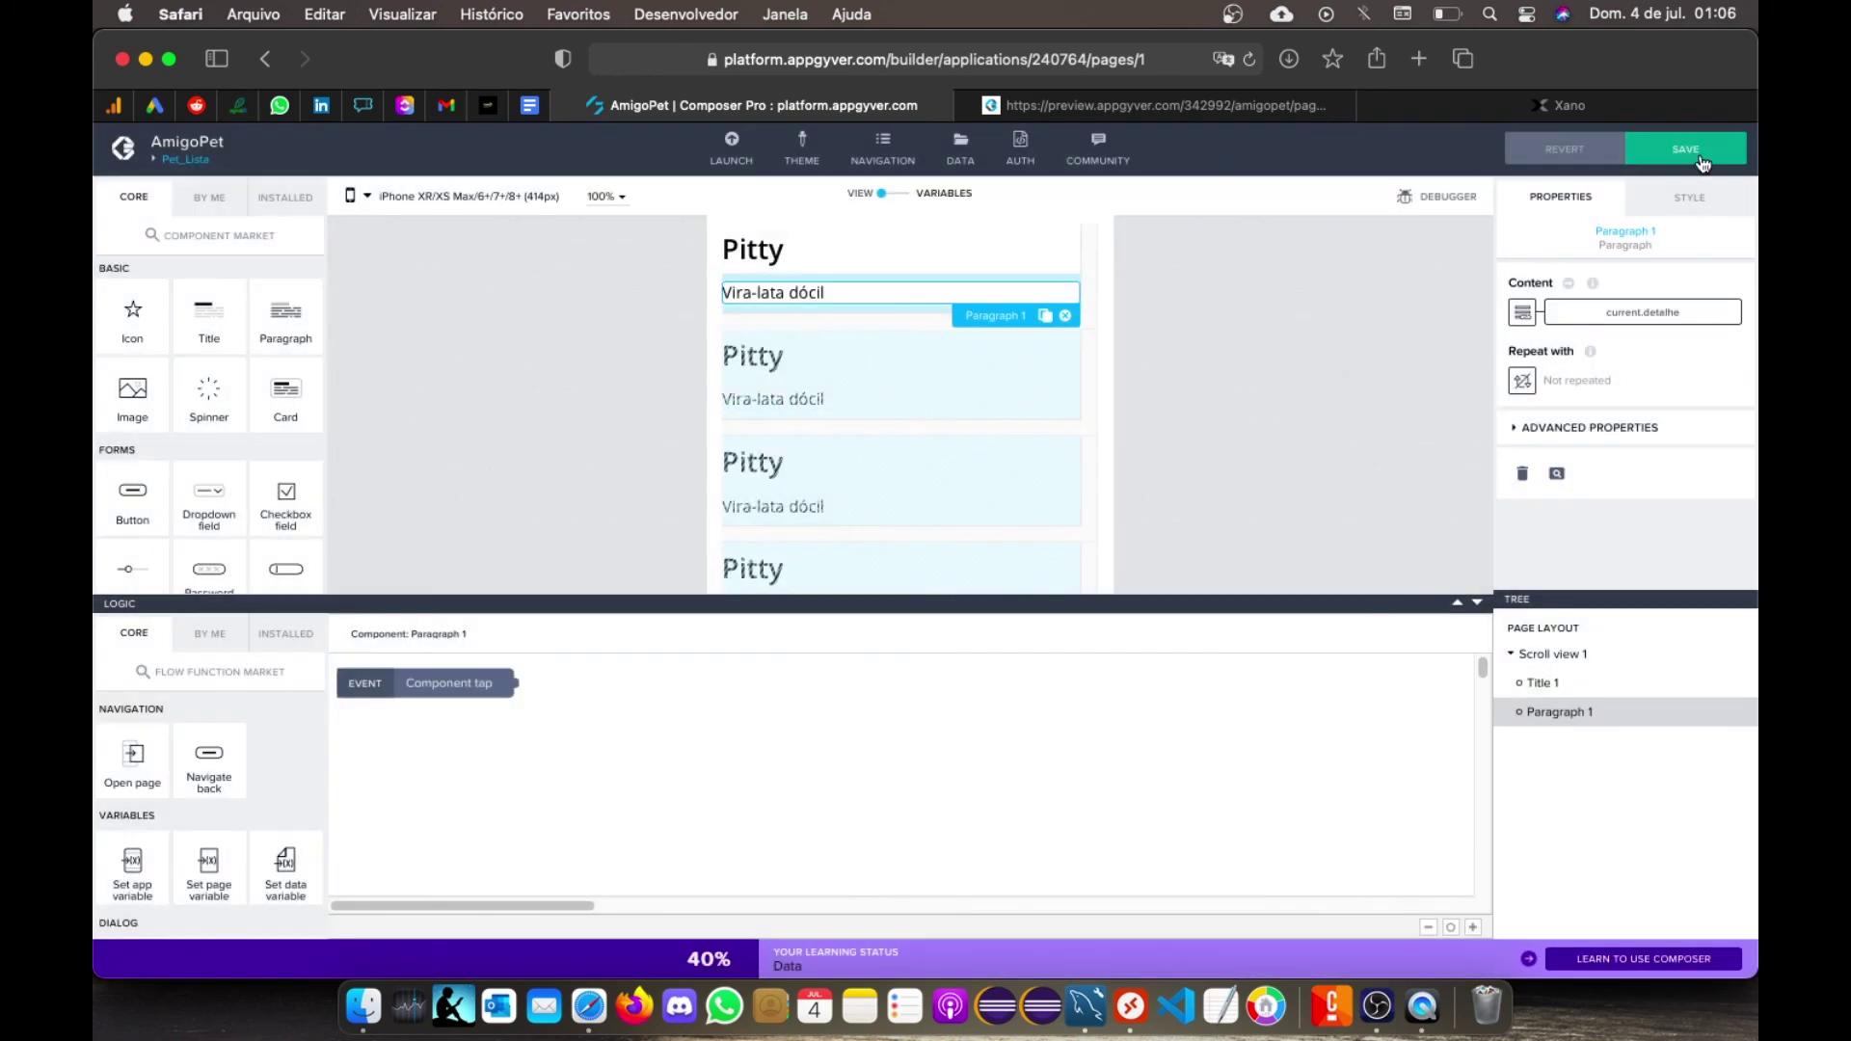
left_click(1630, 146)
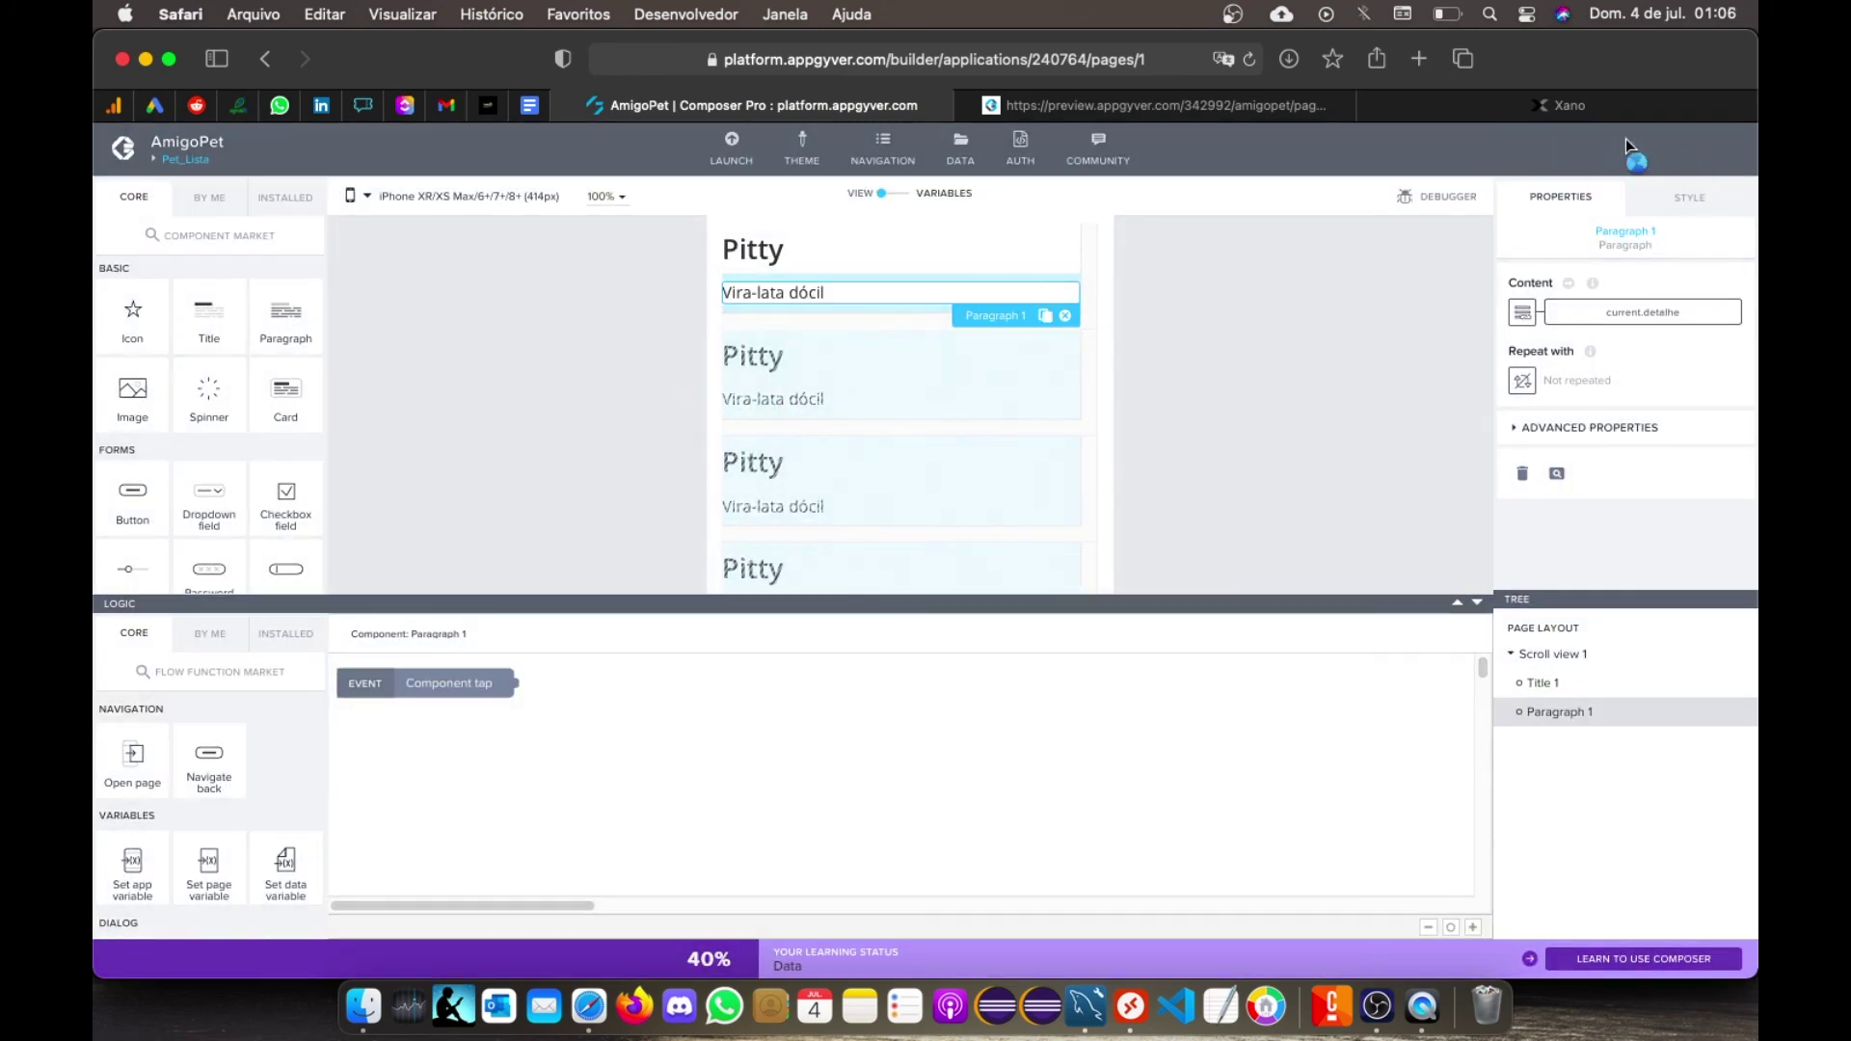
Step: Log in to the app preview again with empty credentials to check the pet names and details on Pet_Lista
left_click(1099, 106)
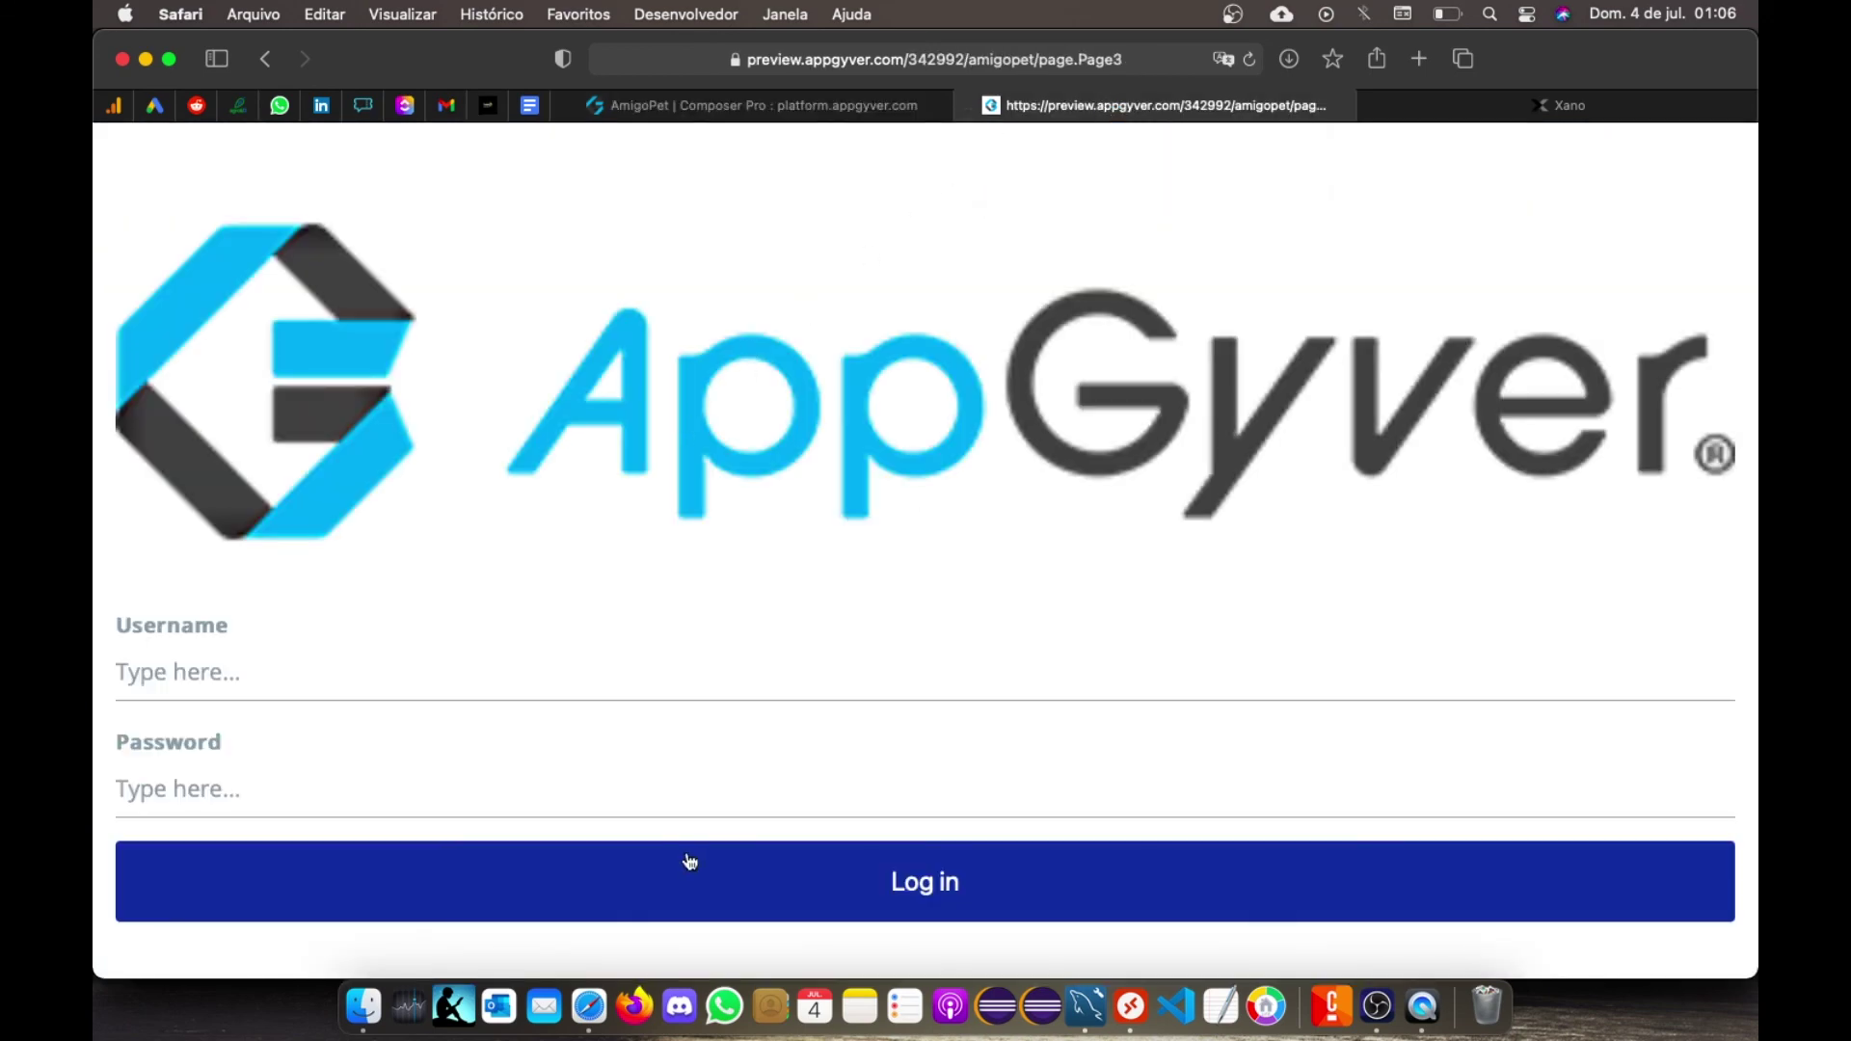
left_click(707, 874)
left_click(855, 465)
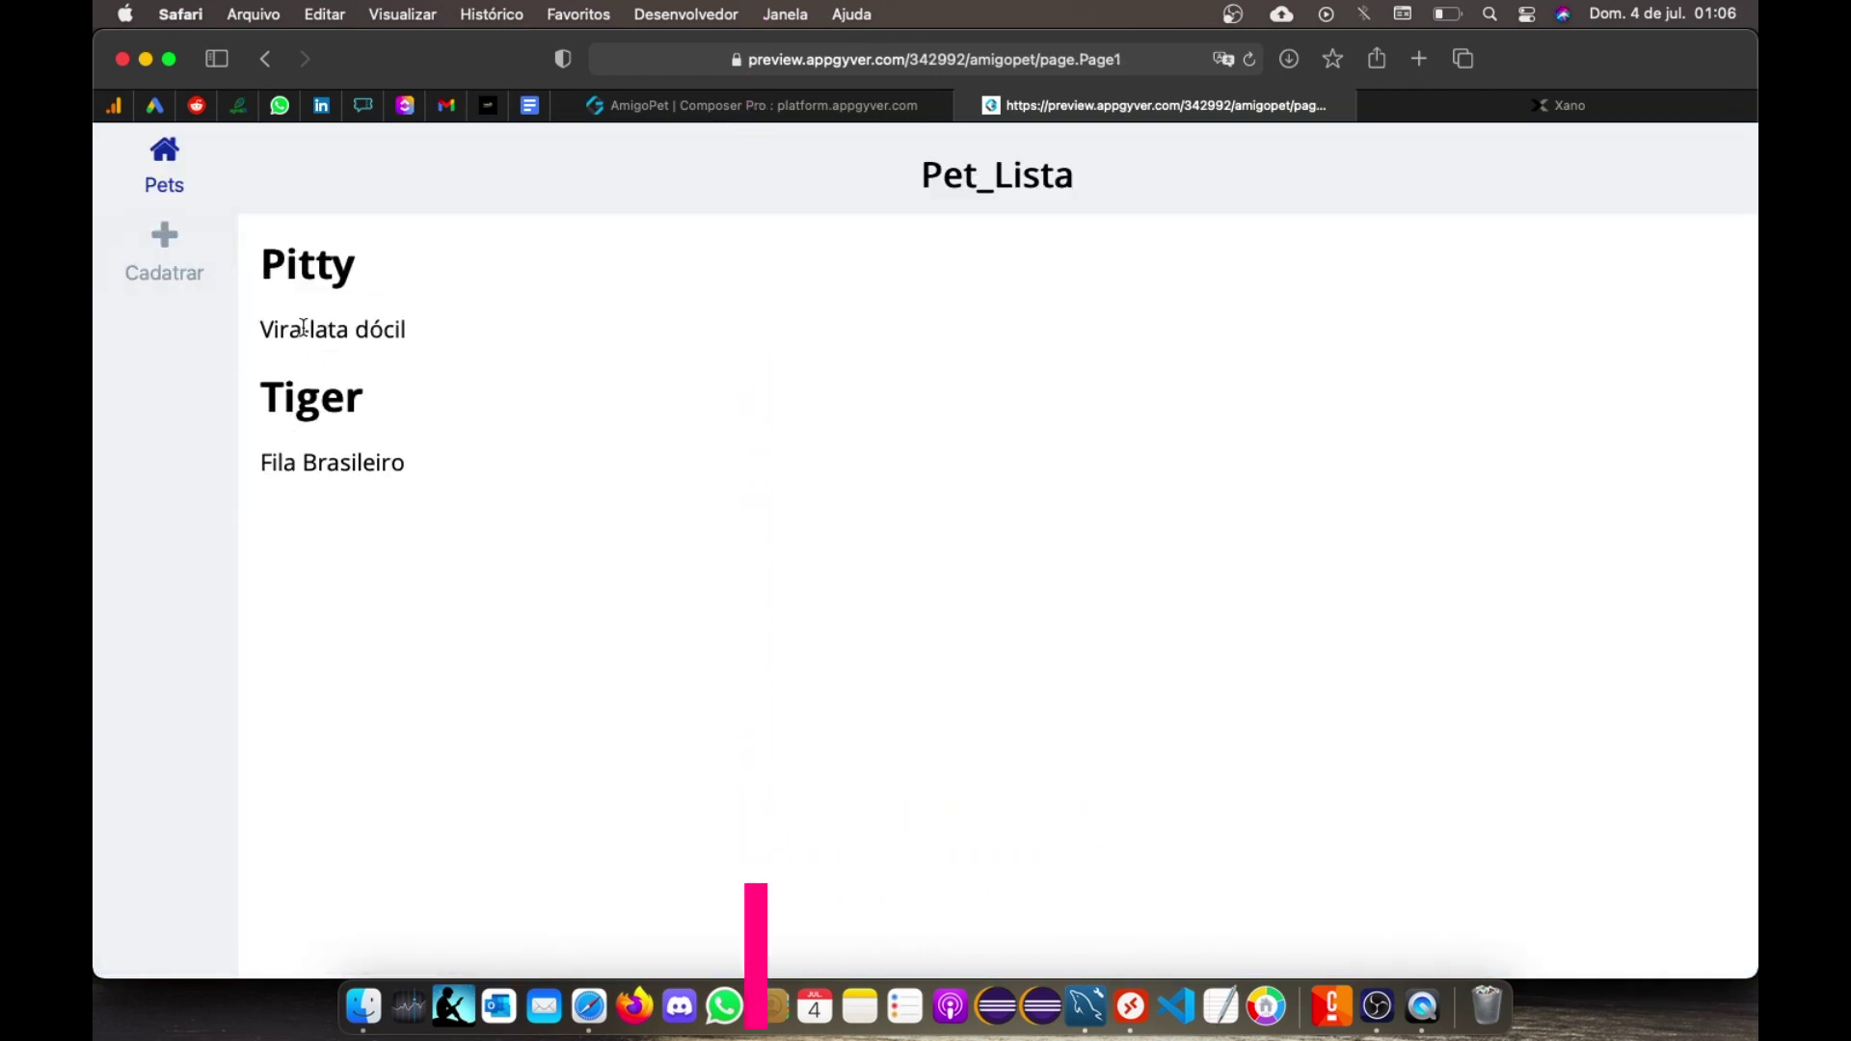
Step: Switch to Xano and add a record to the pet database table with nome "CIndy" and detalhe "Pastor Belga"
left_click(1543, 104)
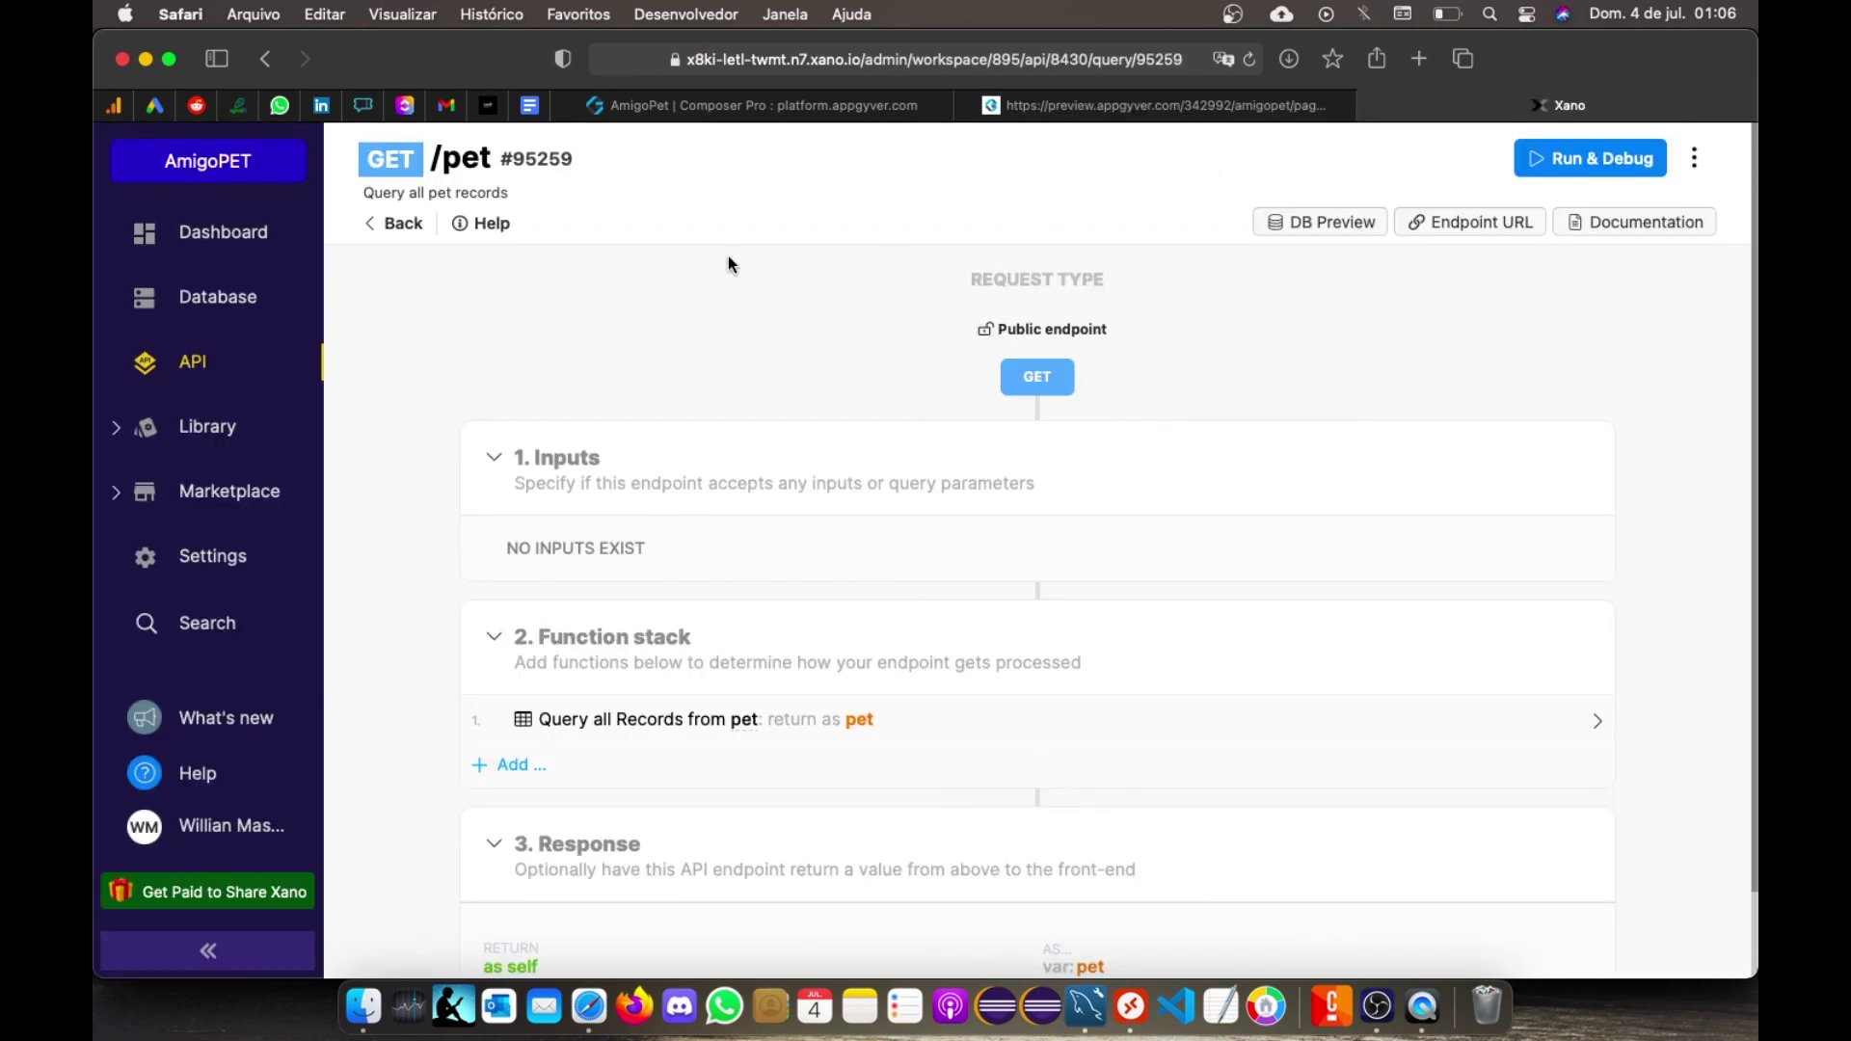
left_click(195, 298)
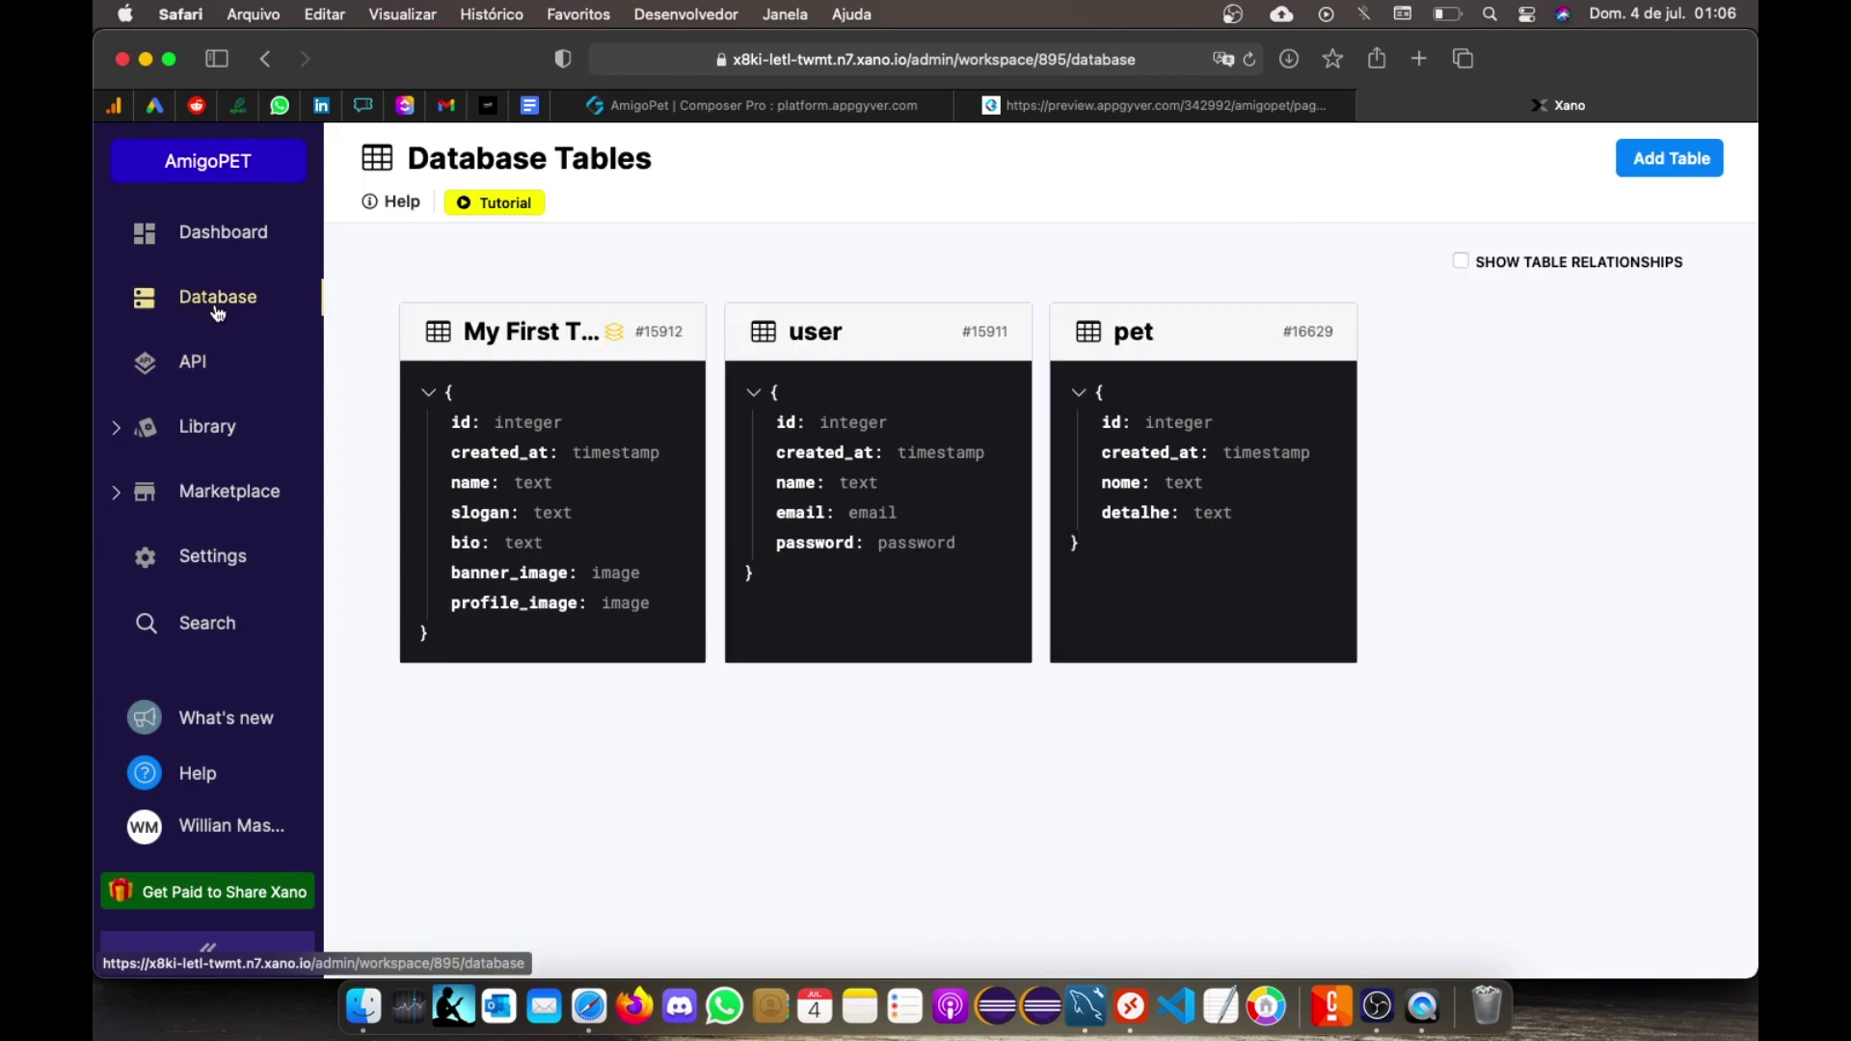
left_click(1162, 351)
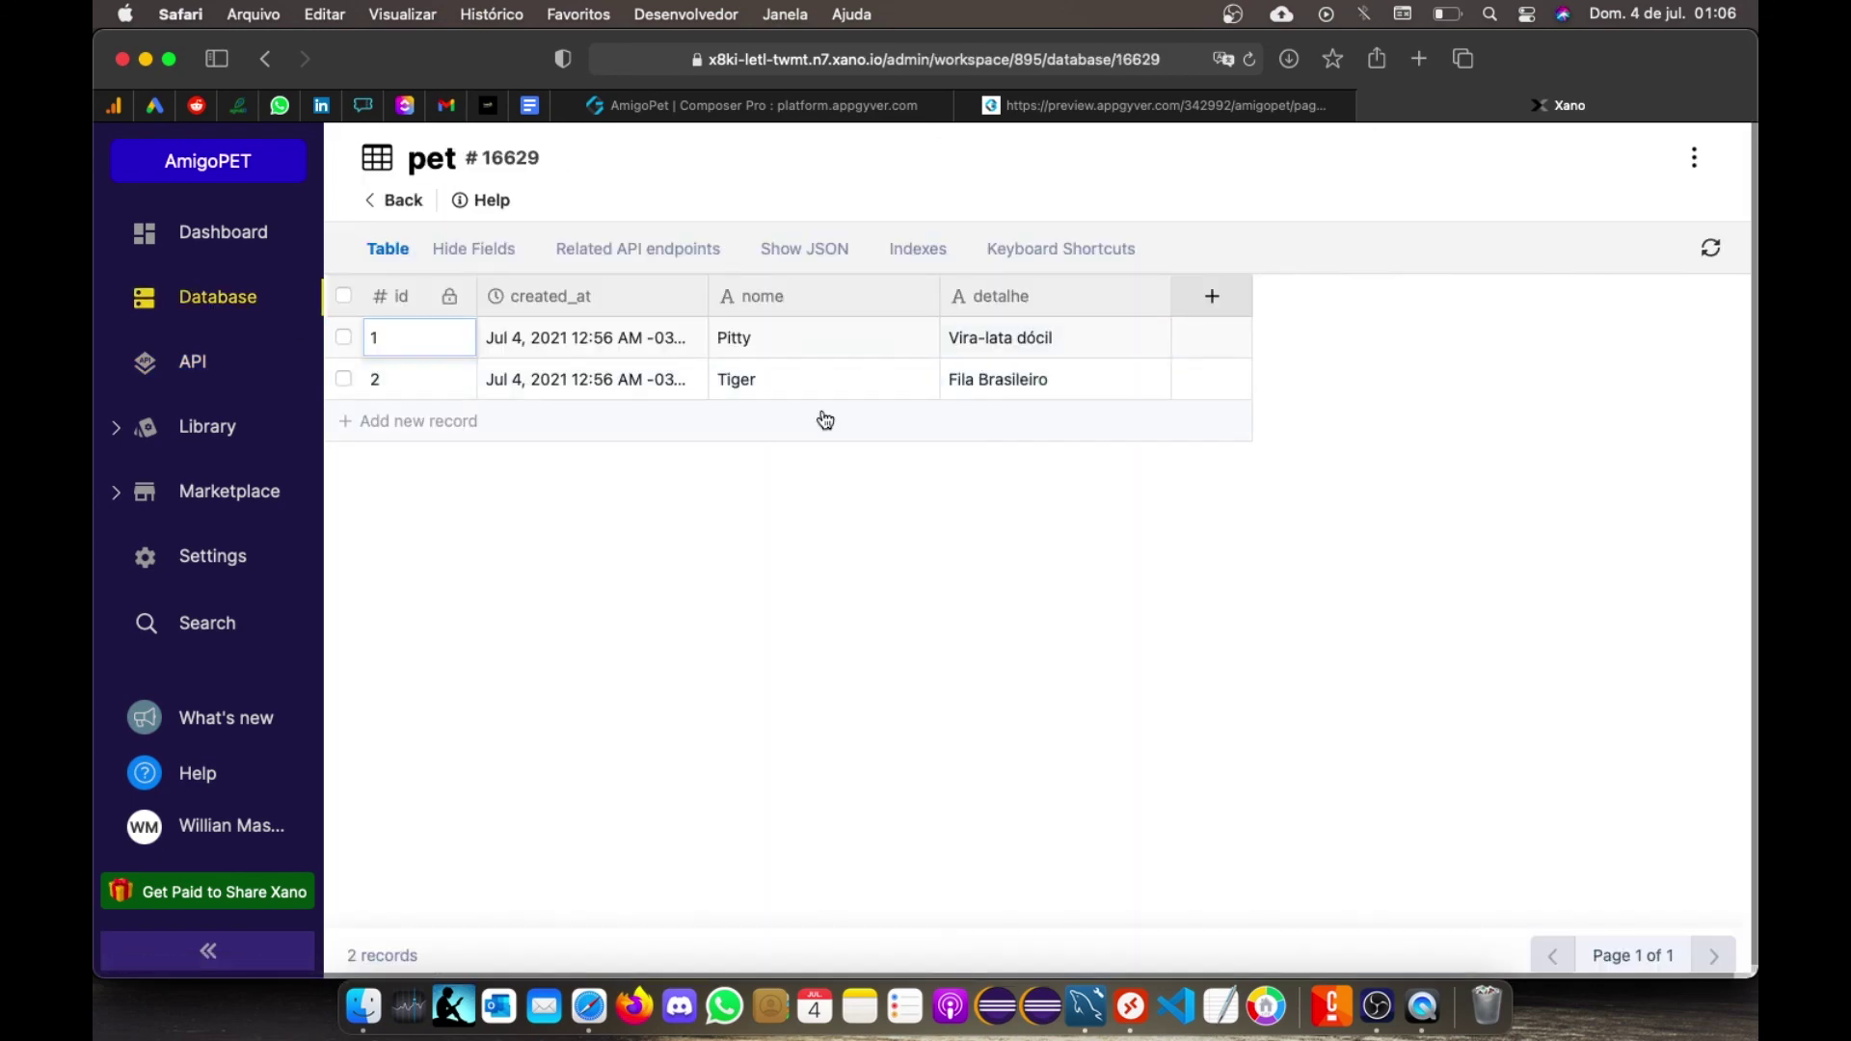
left_click(430, 434)
left_click(781, 426)
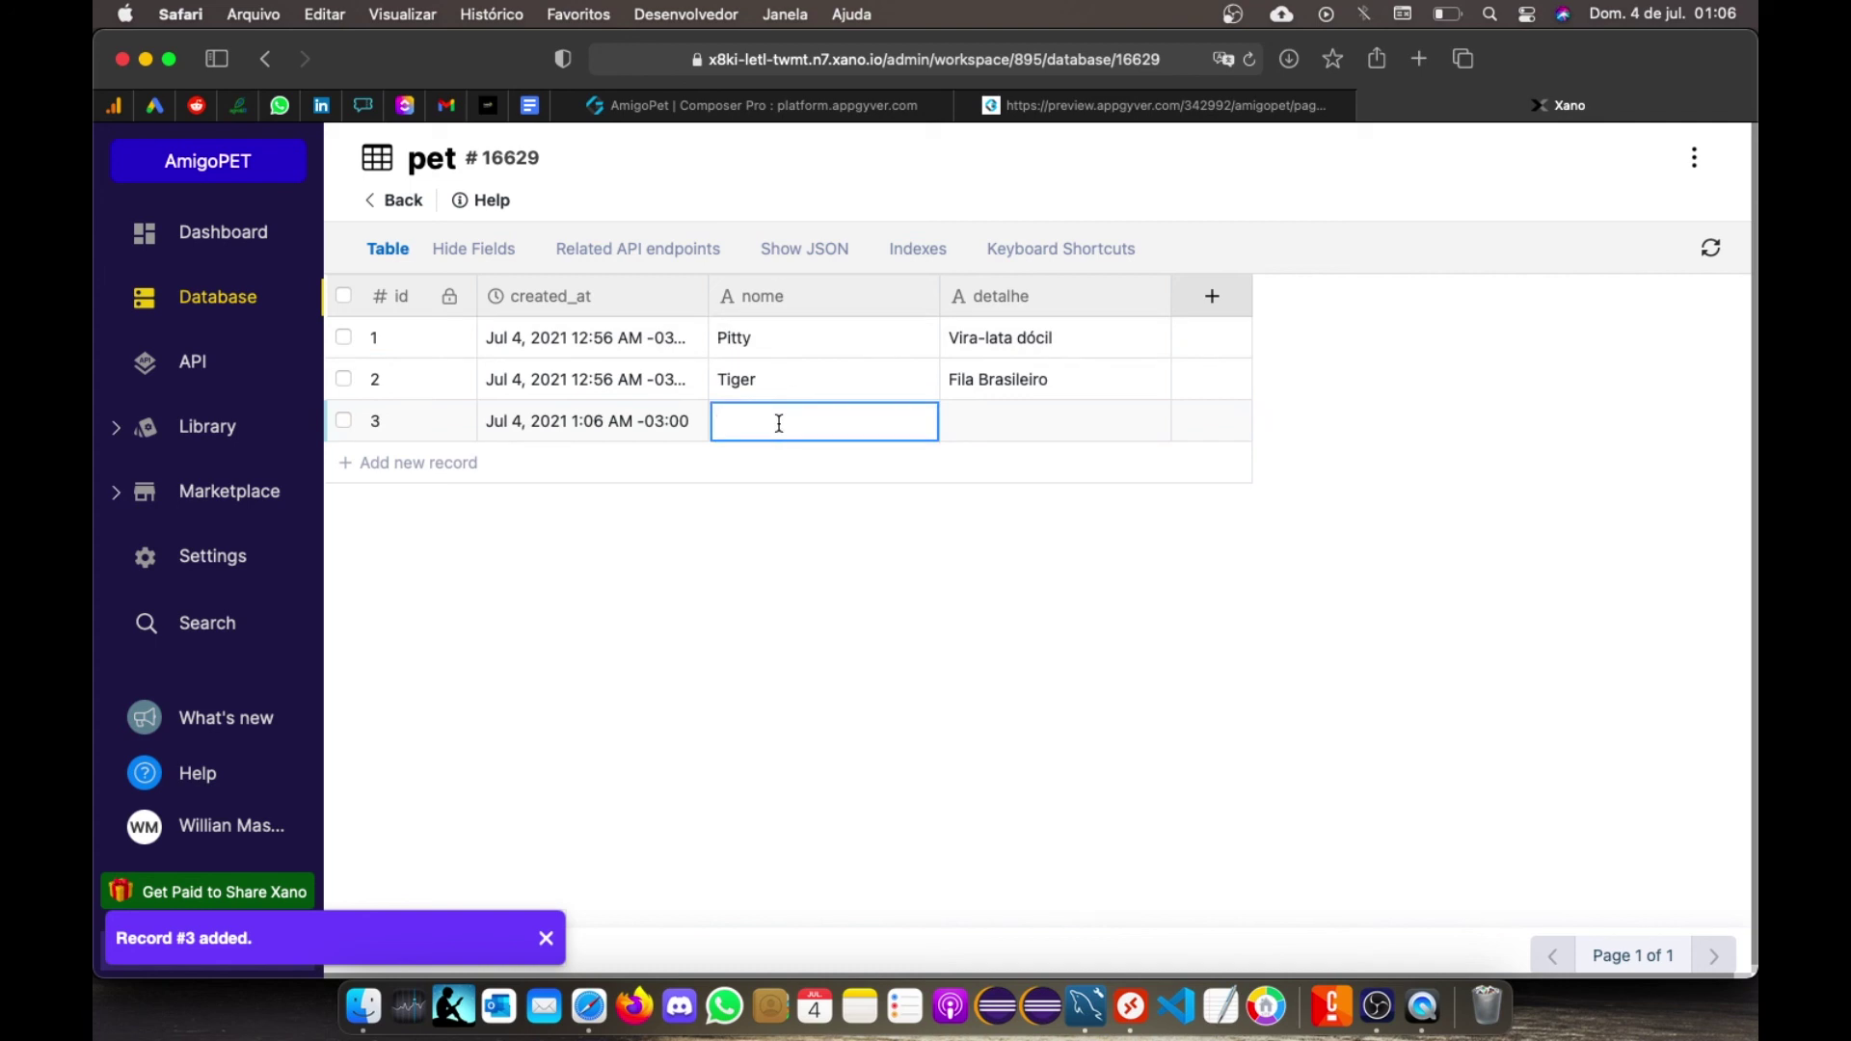
type("CIndy")
key("Tab")
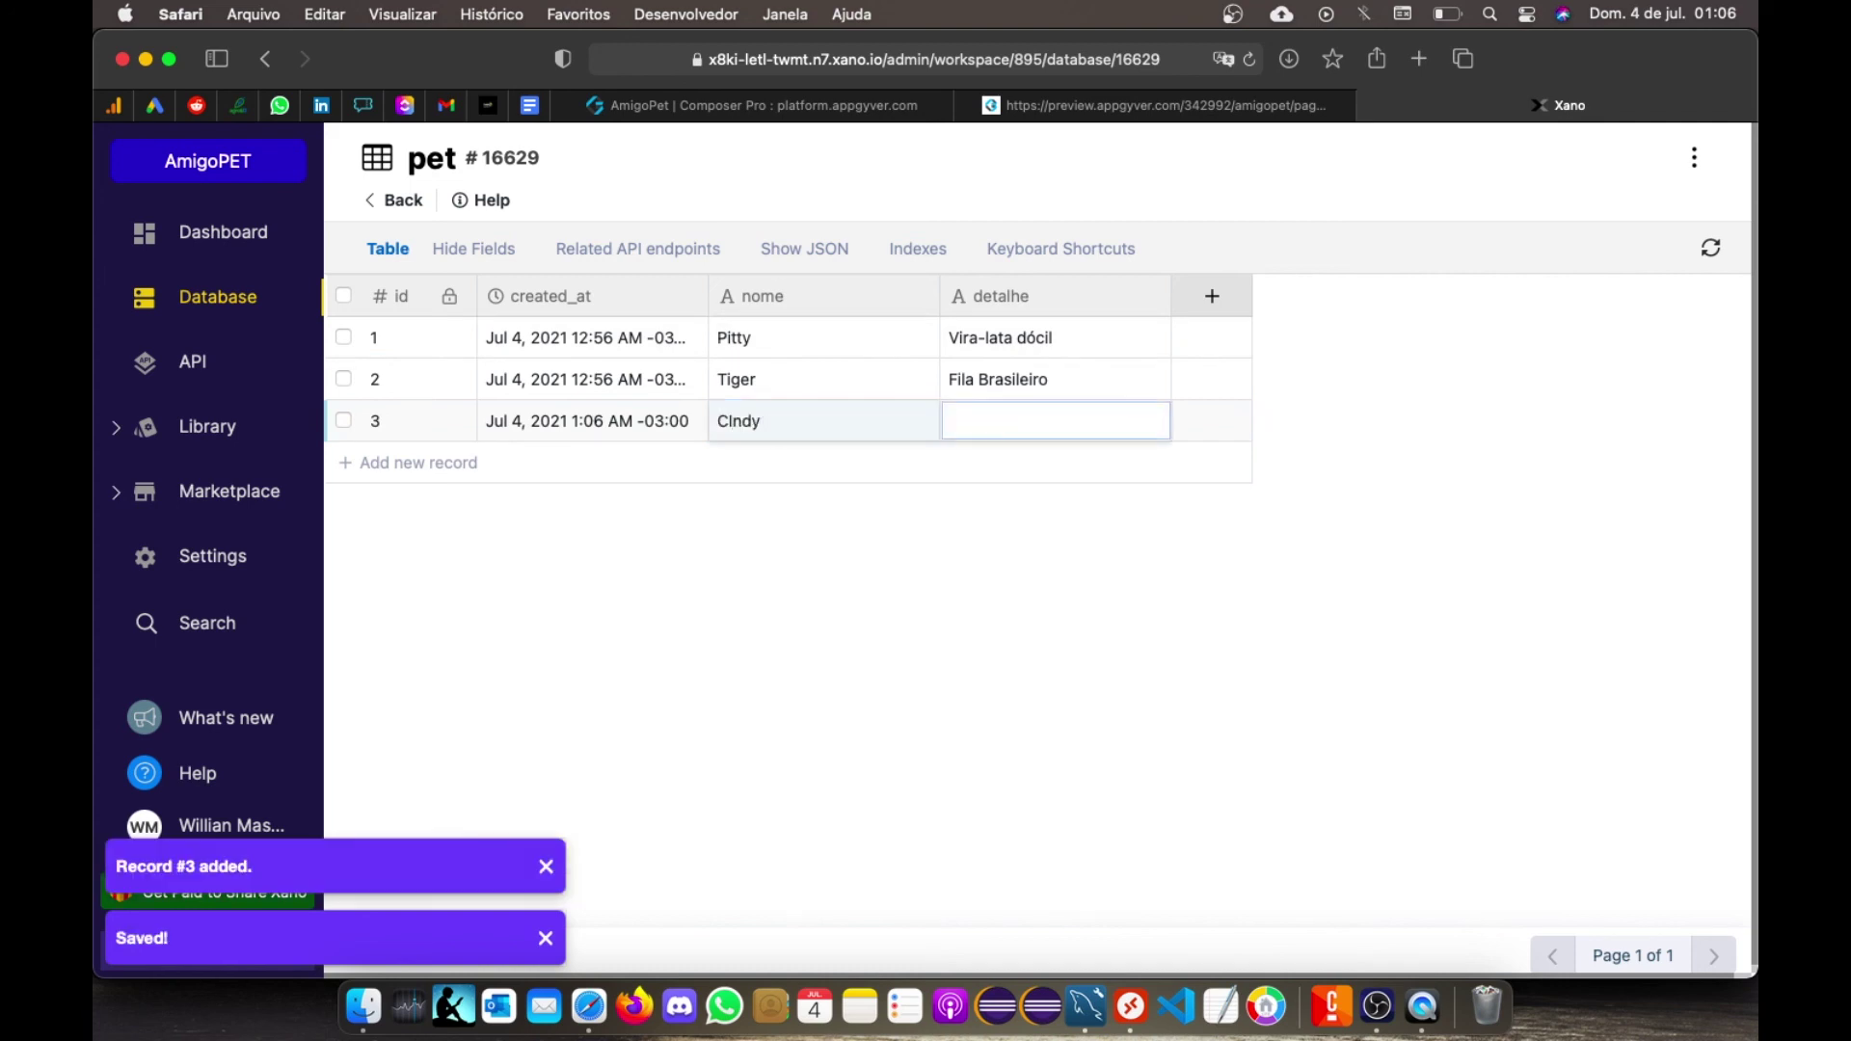
left_click(1048, 434)
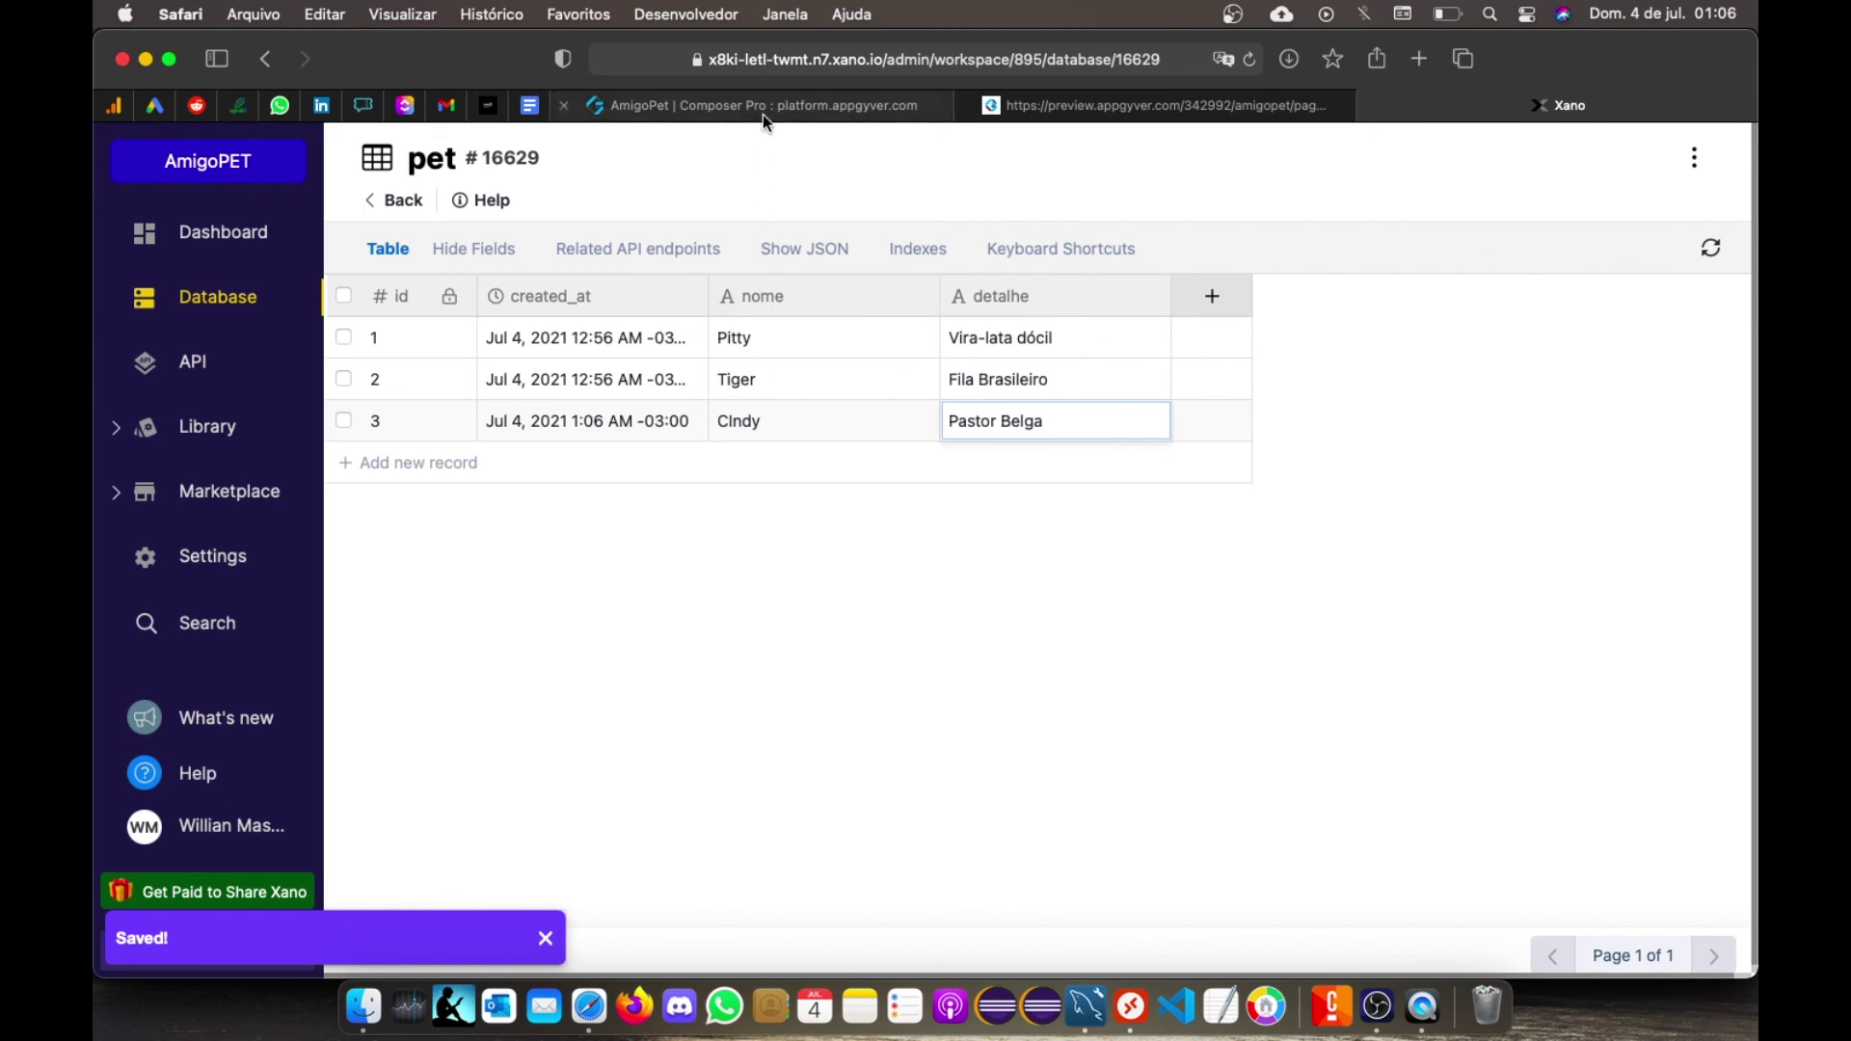
Step: Return to the app preview and refresh the pet list by visiting the Cadatrar page and going back to Pets
mouse_move(762, 108)
left_click(825, 104)
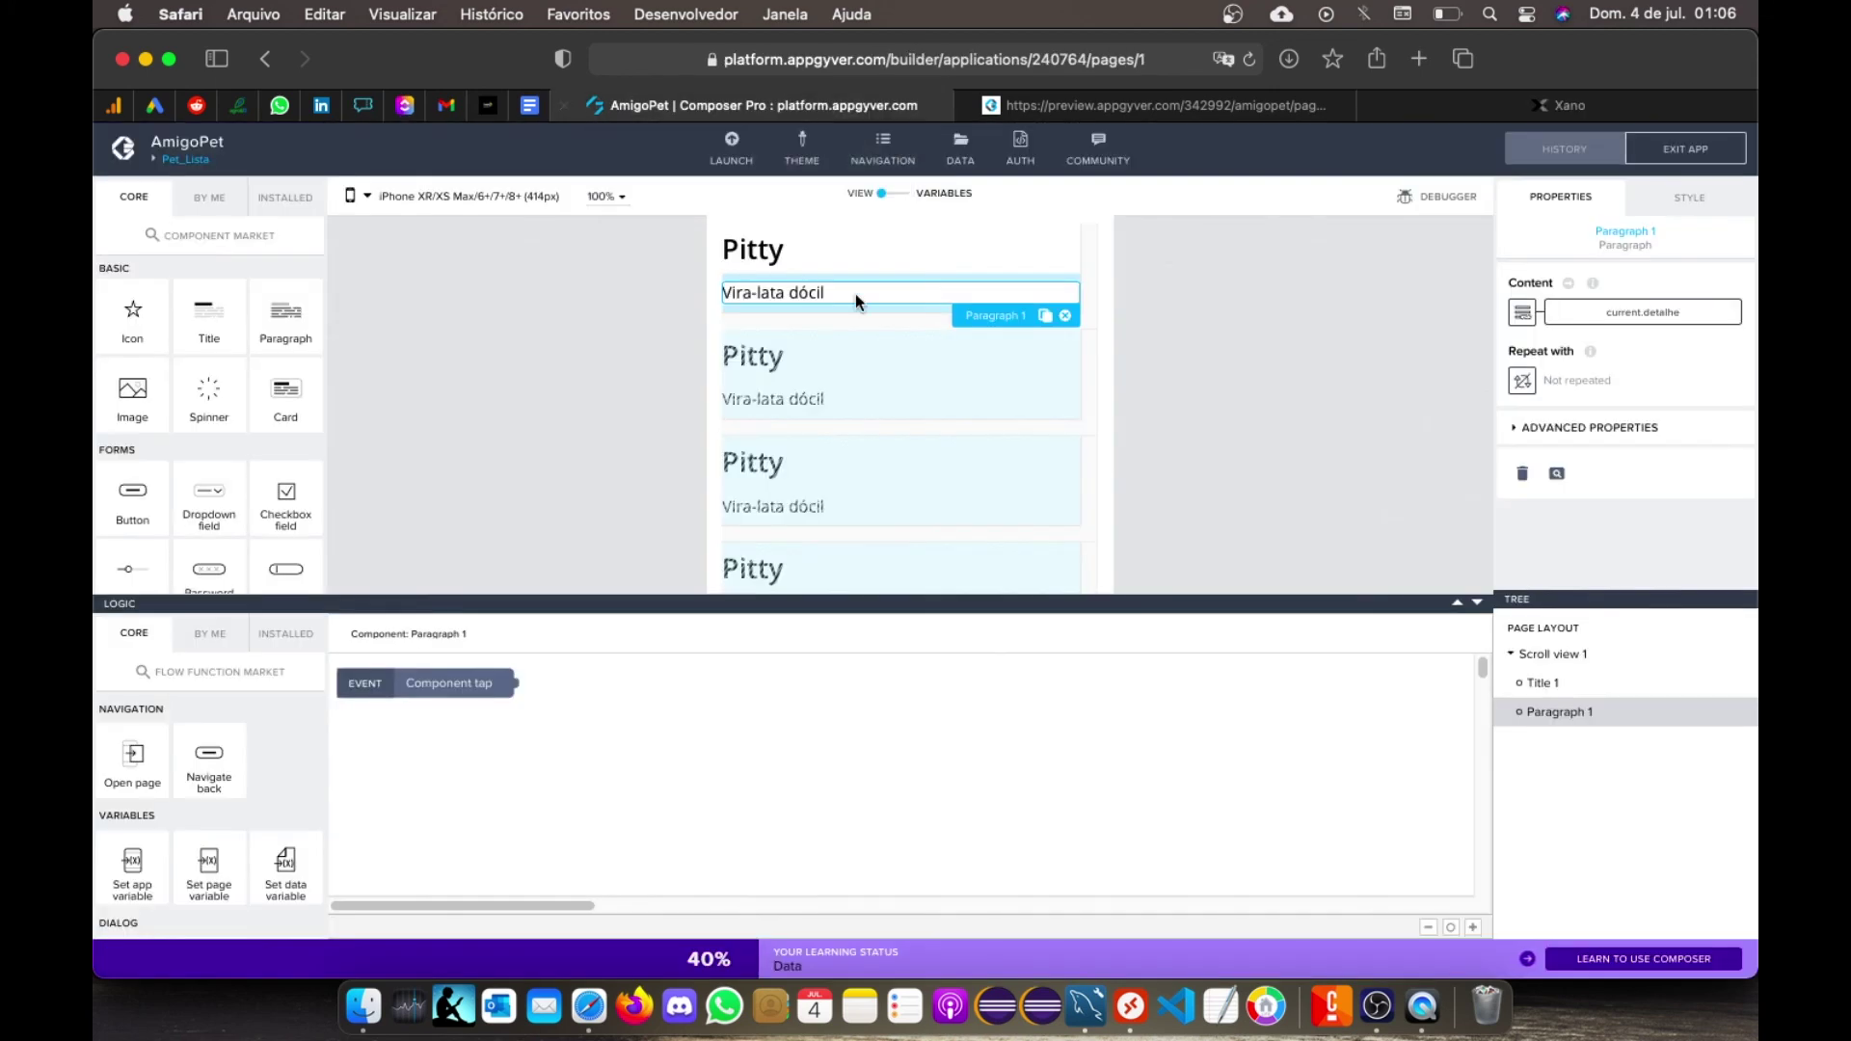
left_click(1080, 104)
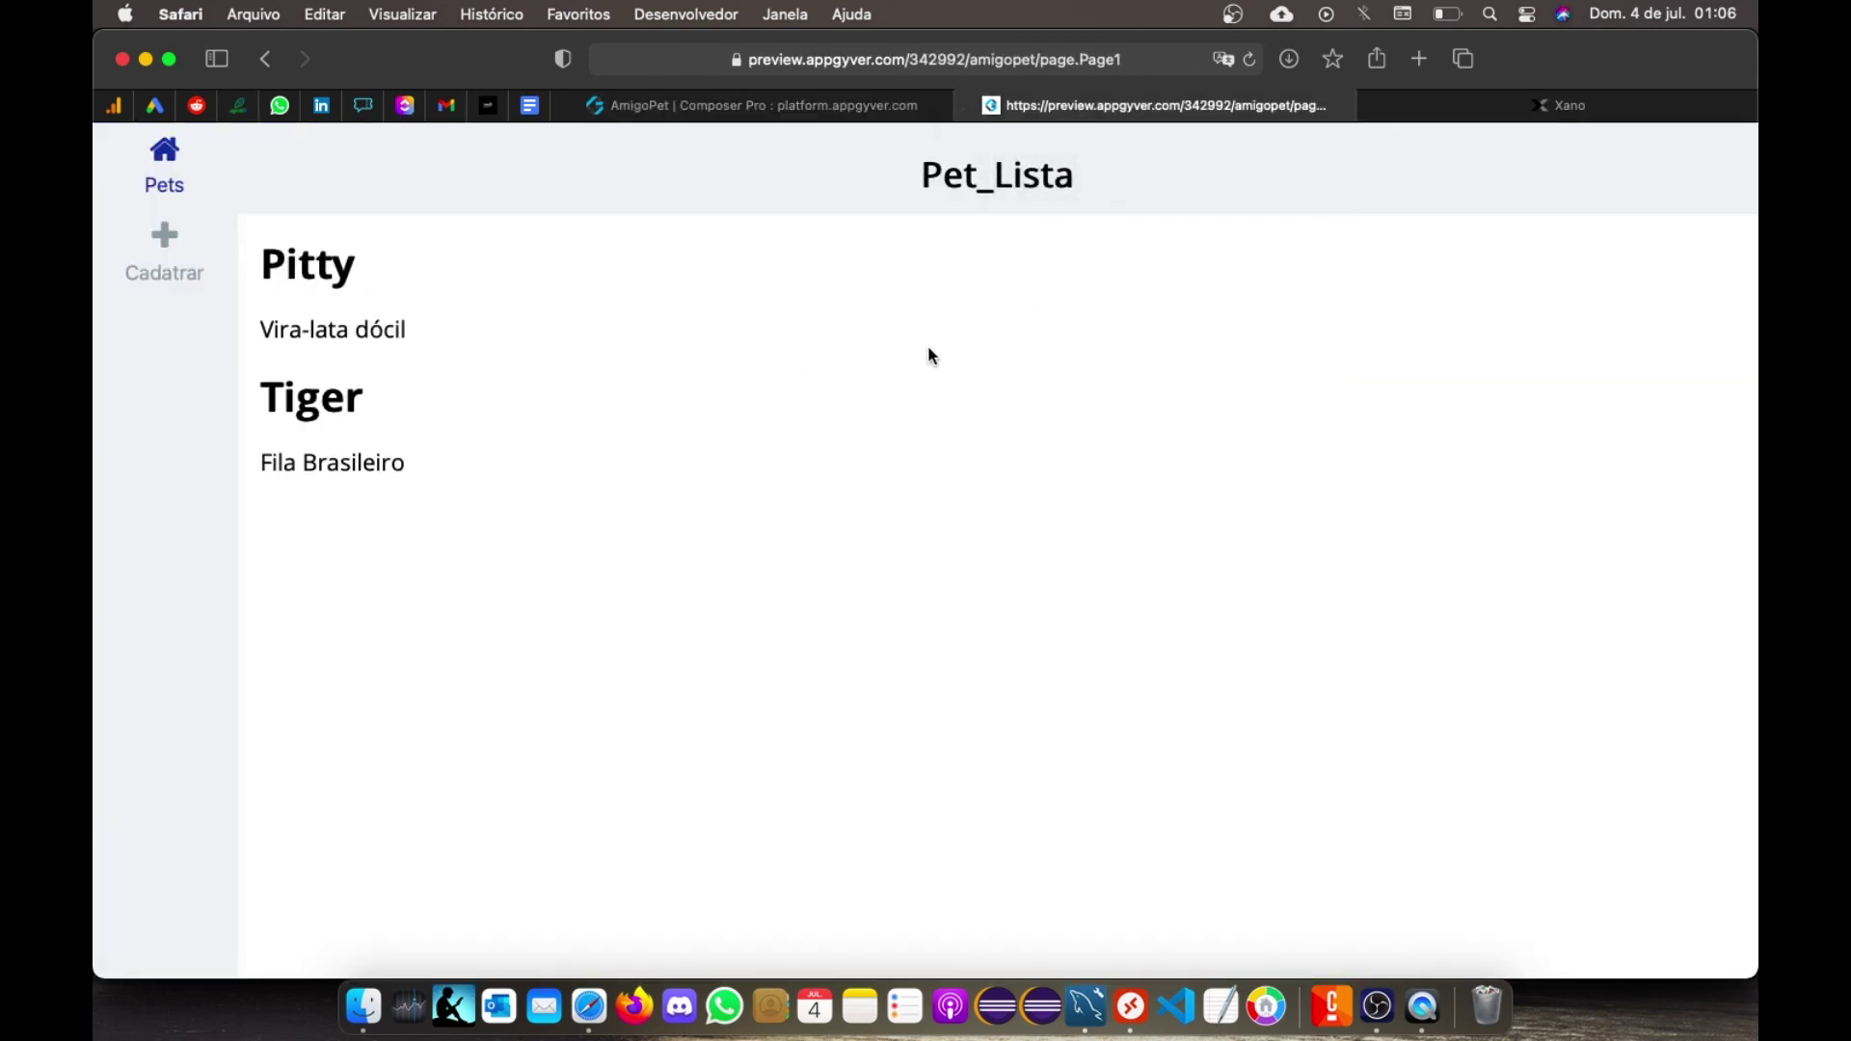
left_click(178, 258)
left_click(167, 176)
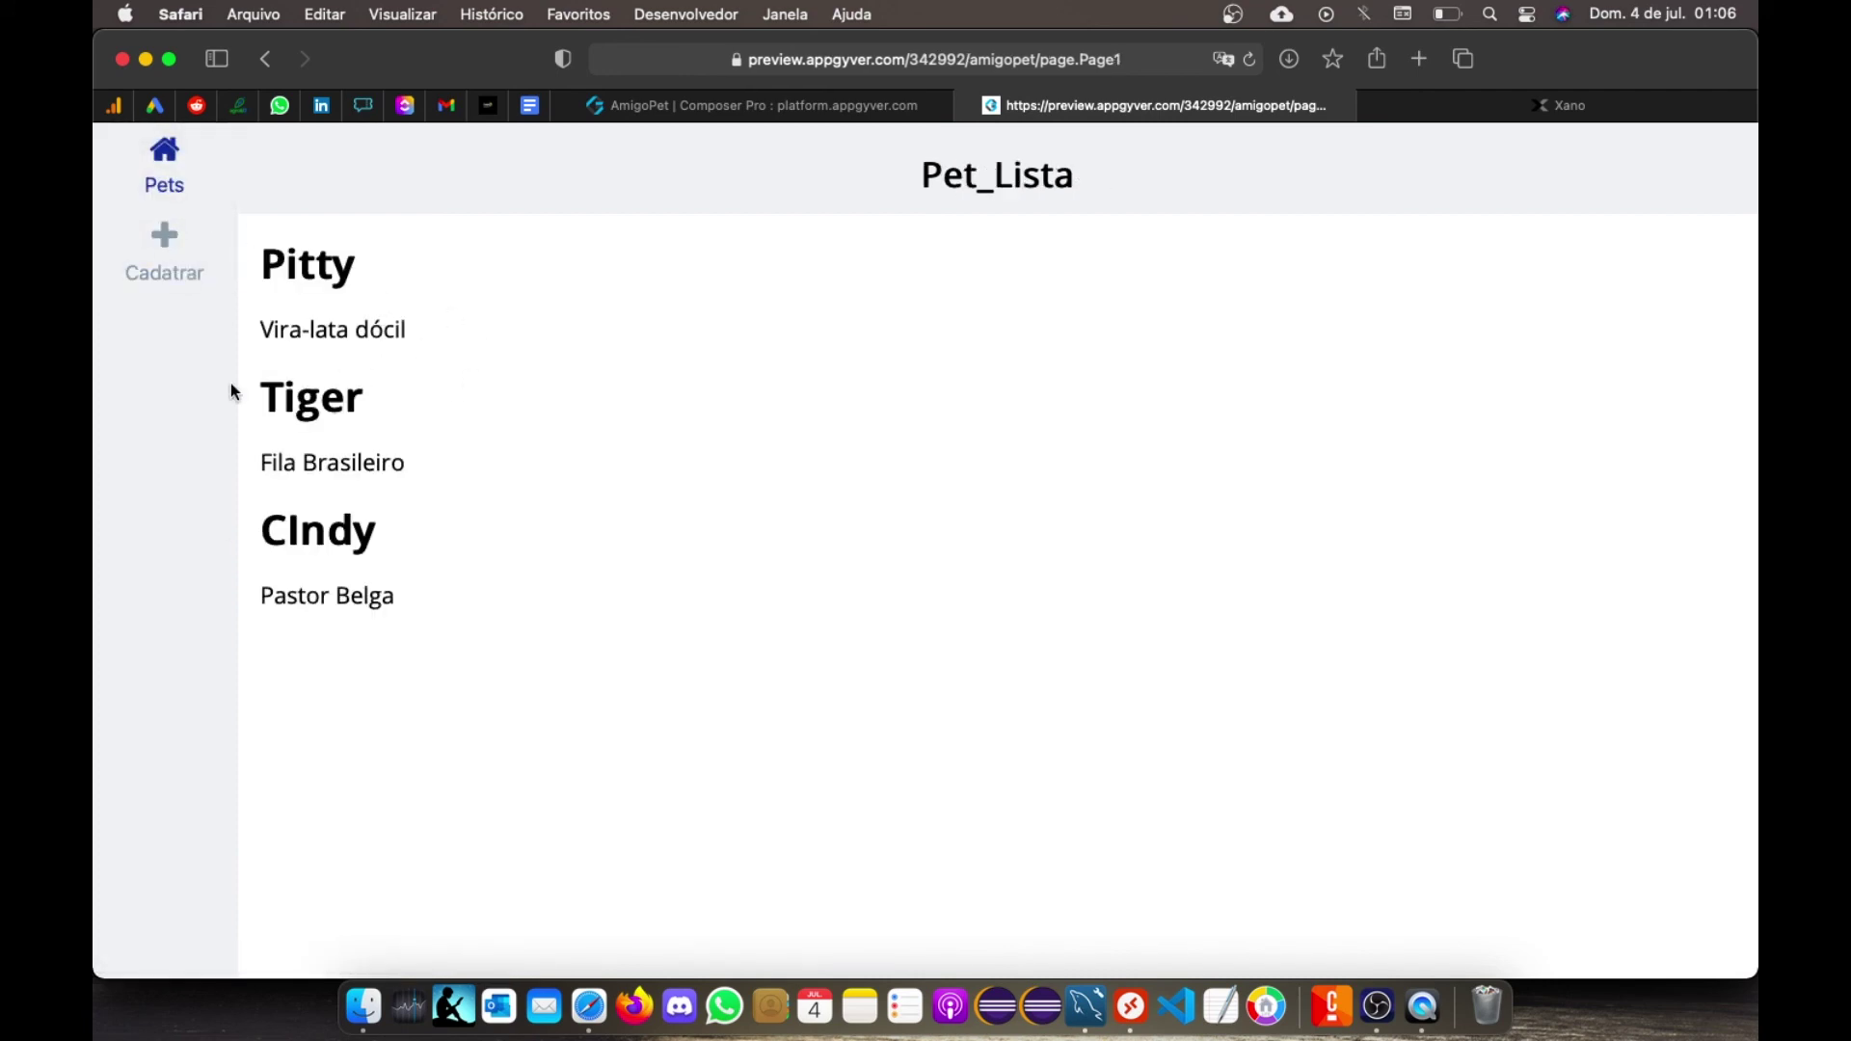